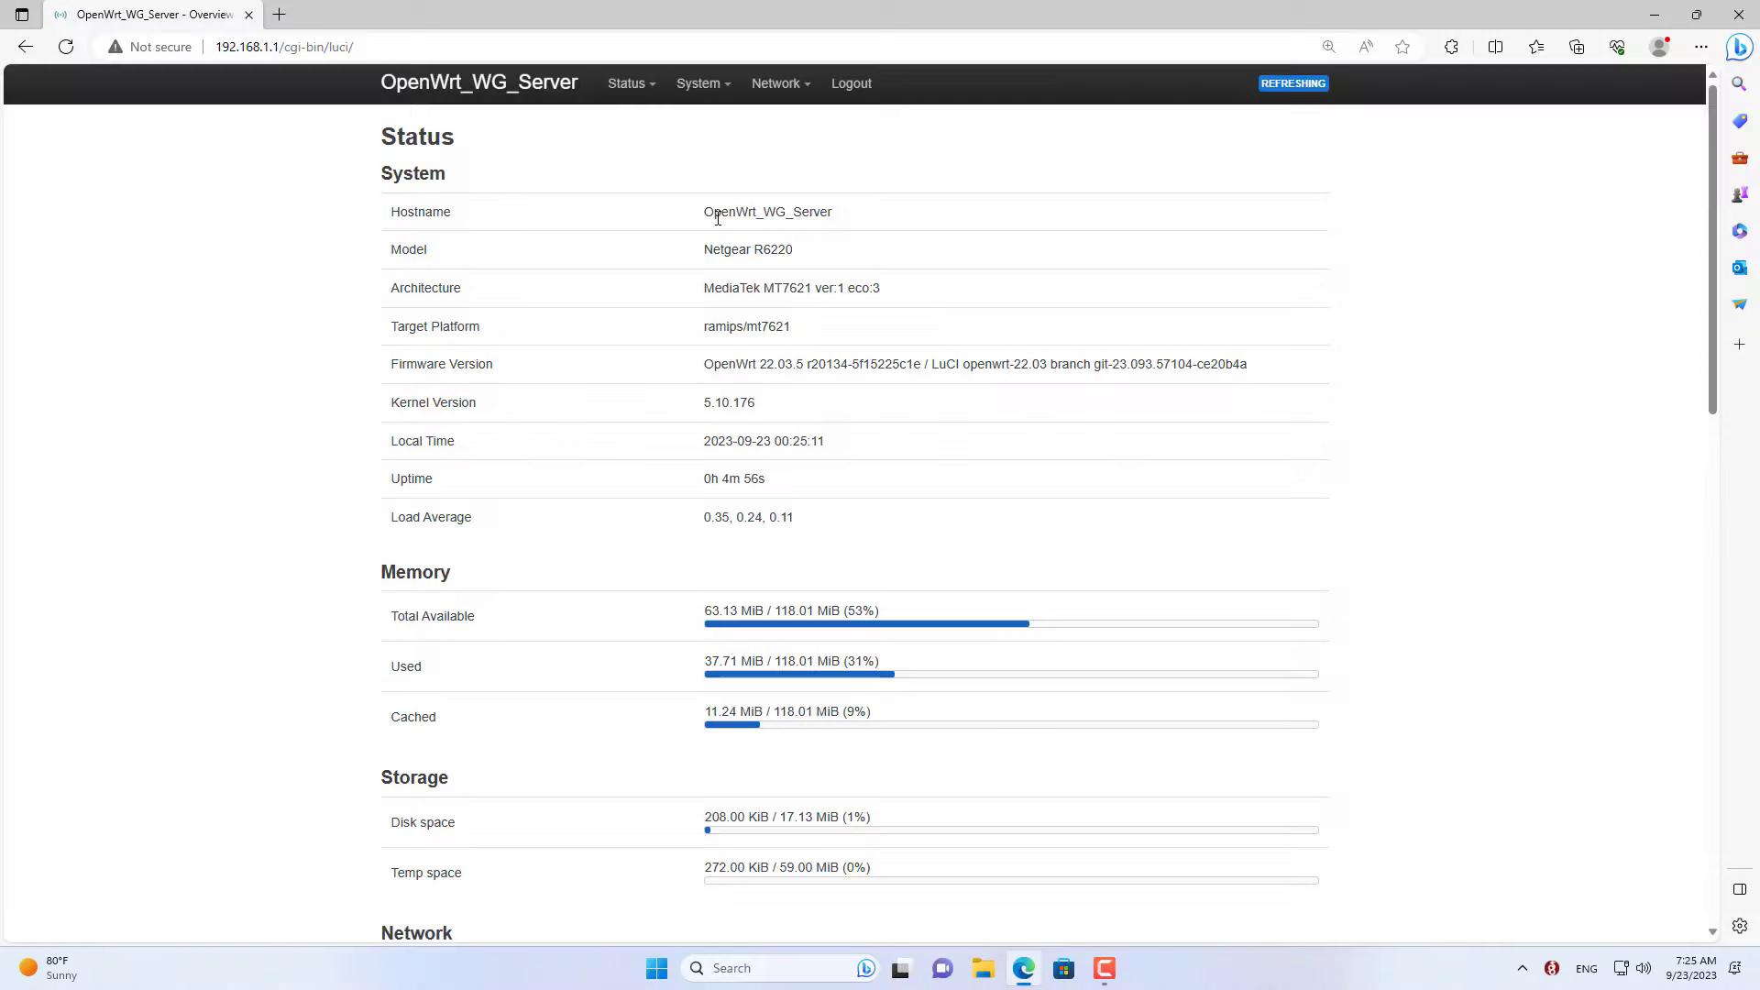
- Filter the System > Software package list for 'wiregu'
left_click_drag(707, 215, 837, 218)
mouse_move(712, 88)
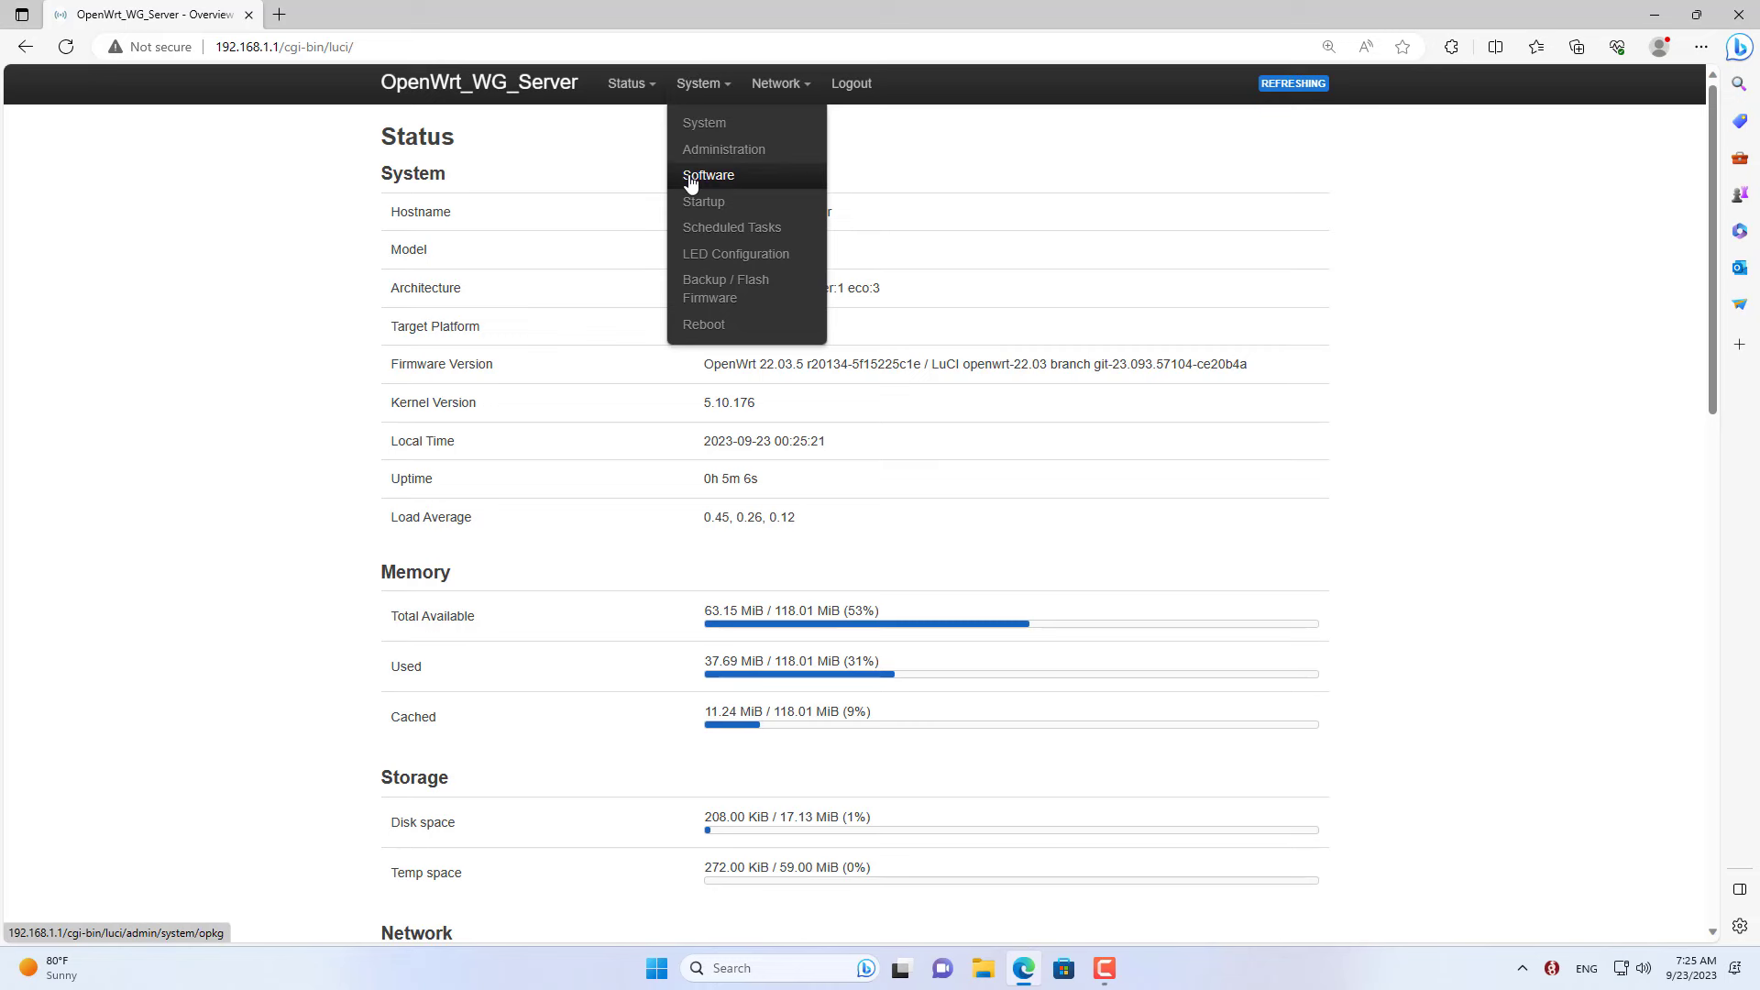
left_click(752, 189)
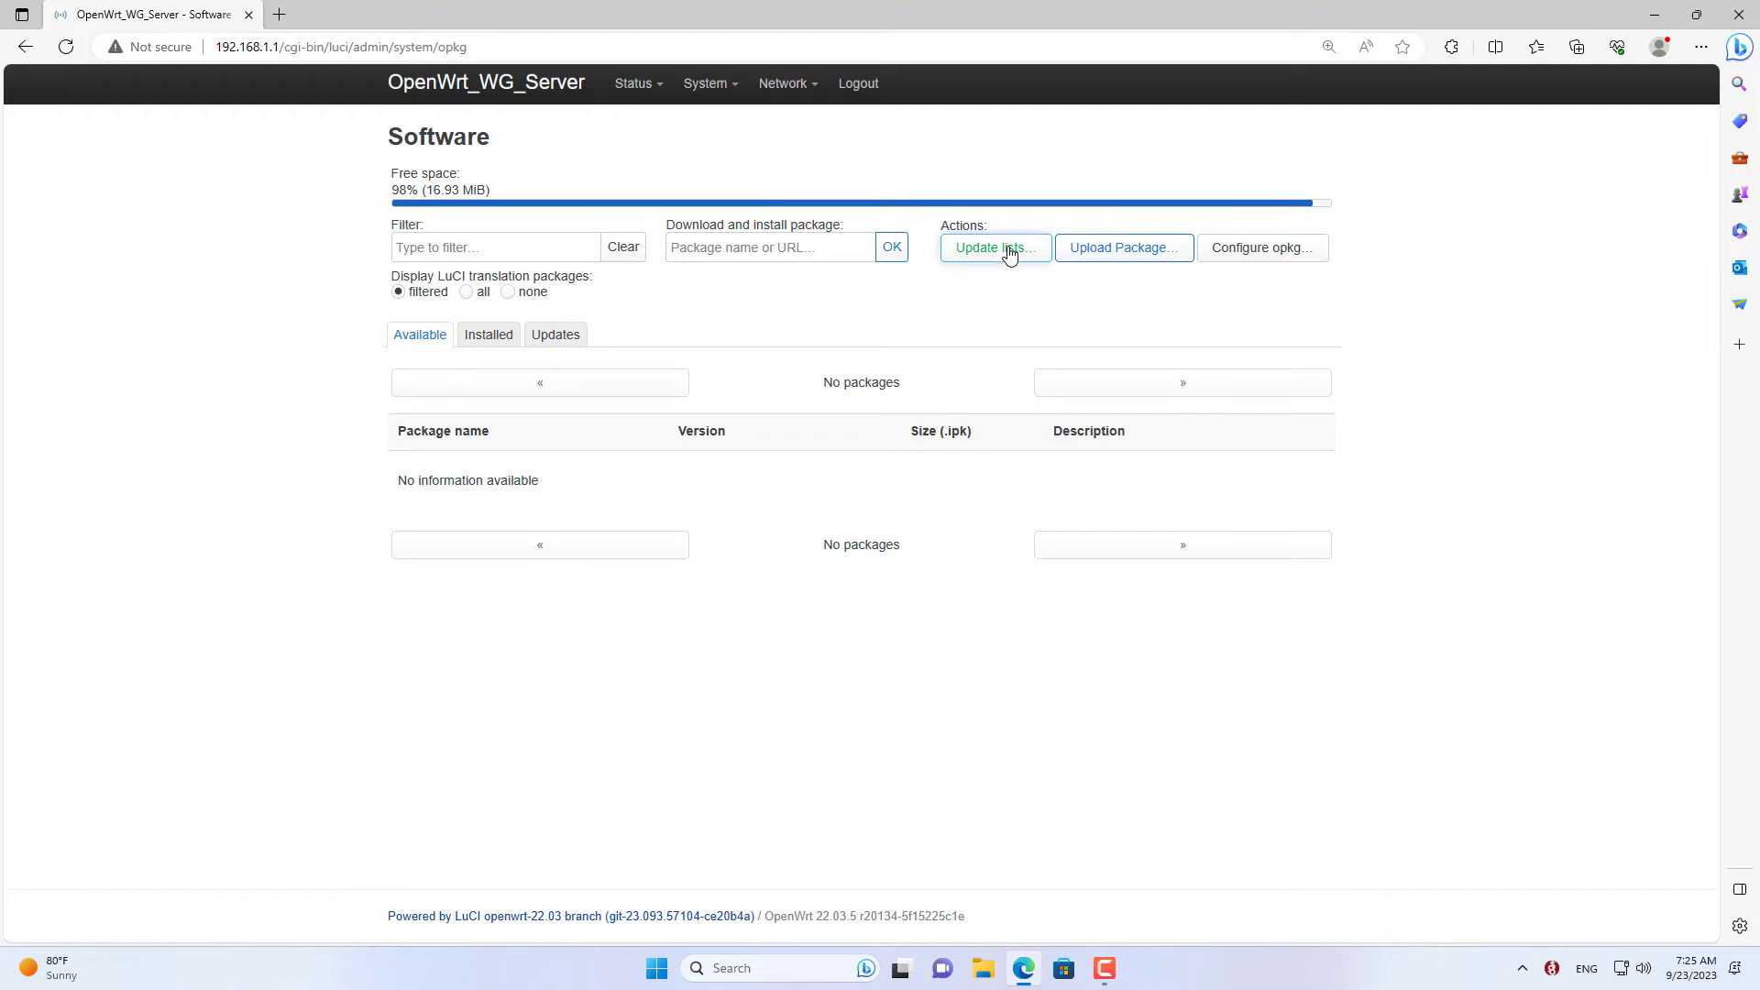
left_click(547, 242)
type("wireguard")
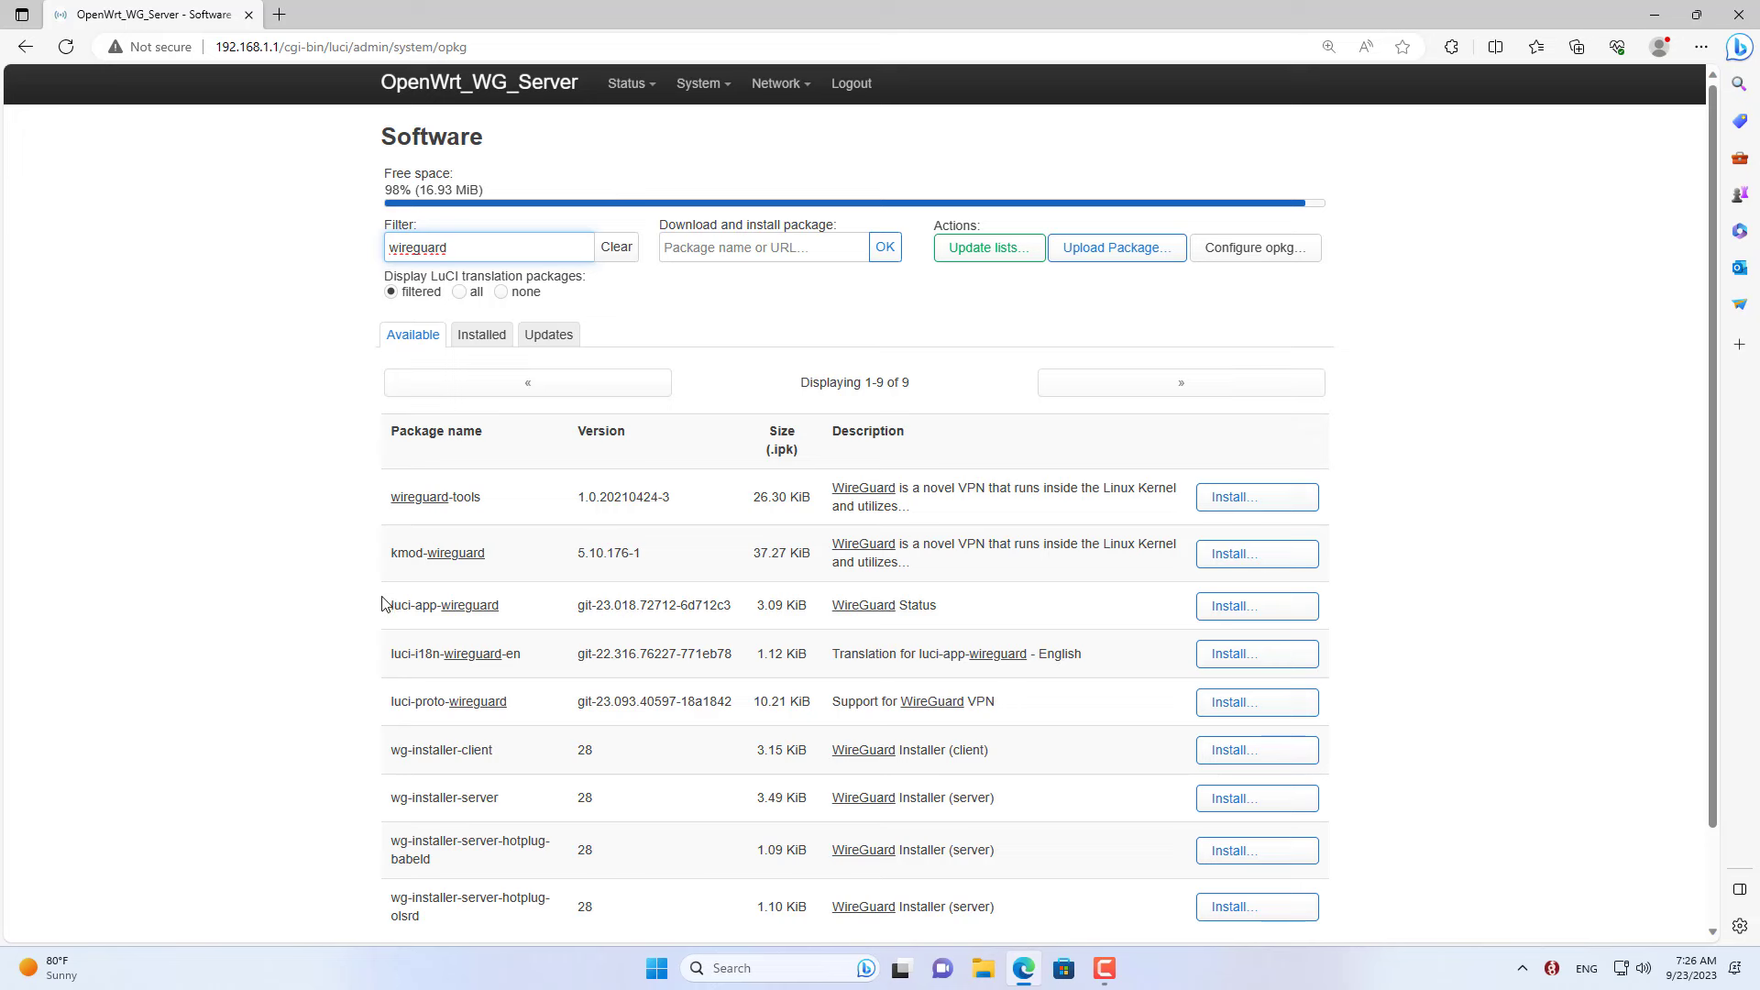
- Install luci-app-wireguard with its dependencies and check the Installed packages list
left_click_drag(389, 607, 501, 607)
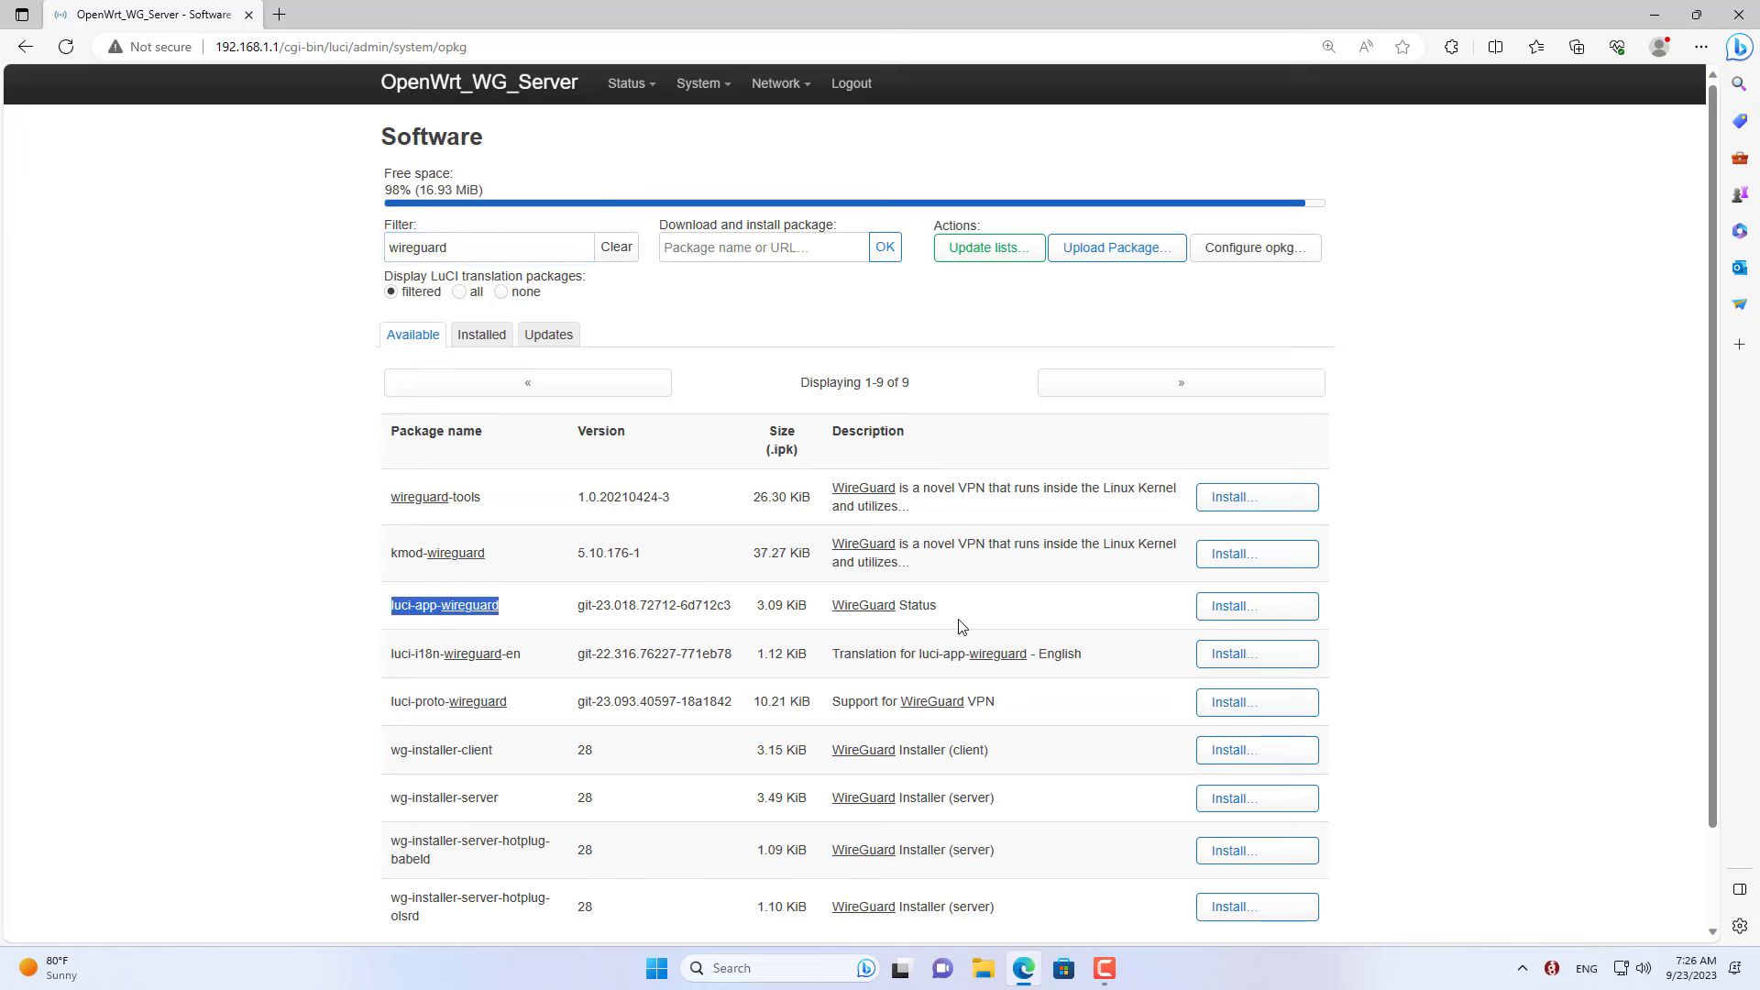
left_click_drag(937, 607, 831, 609)
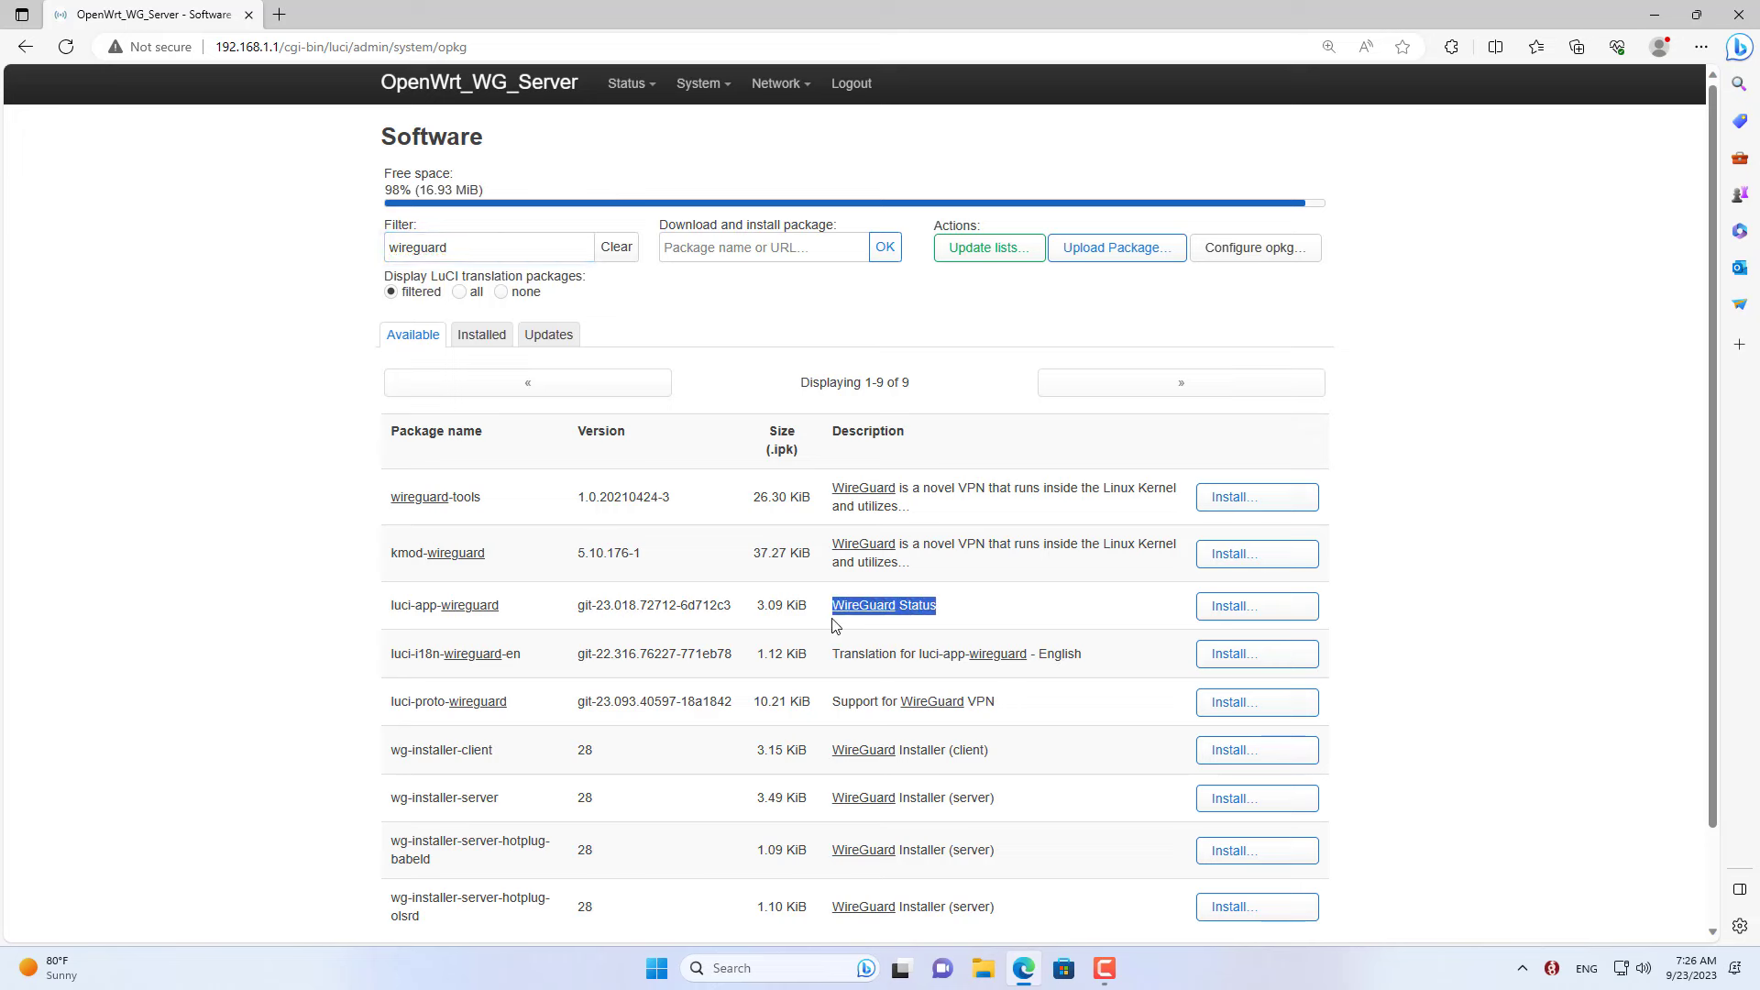
left_click(1256, 613)
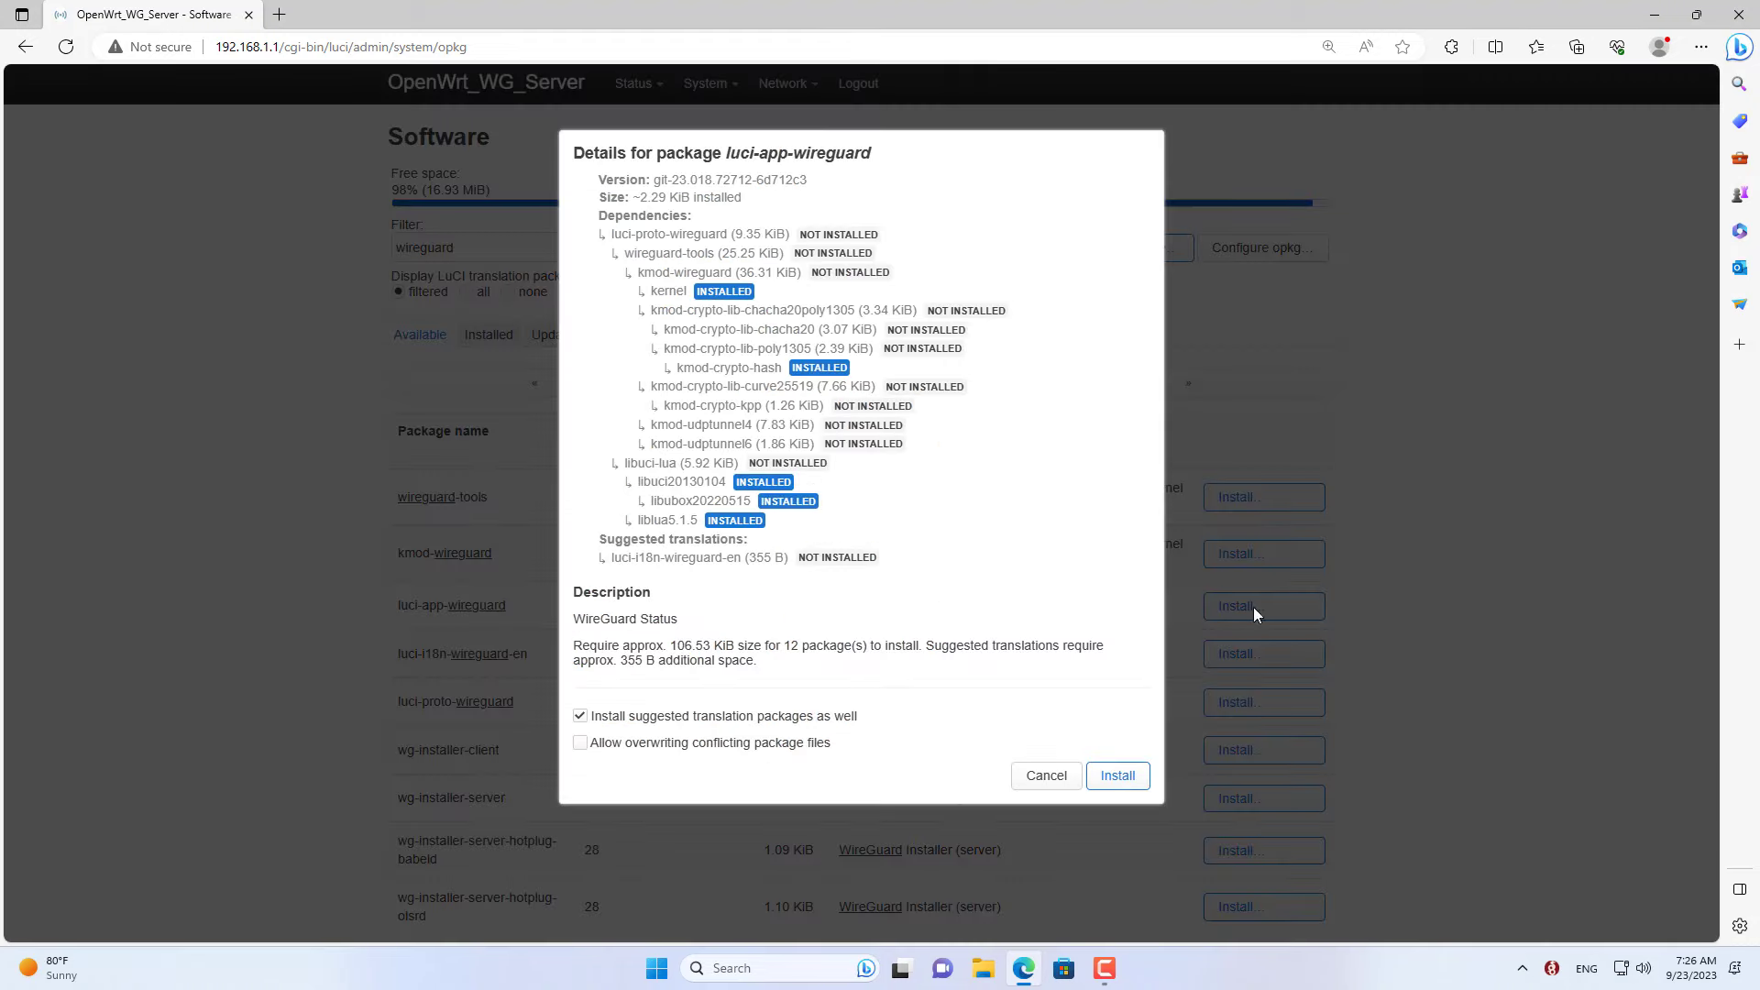
left_click(1134, 781)
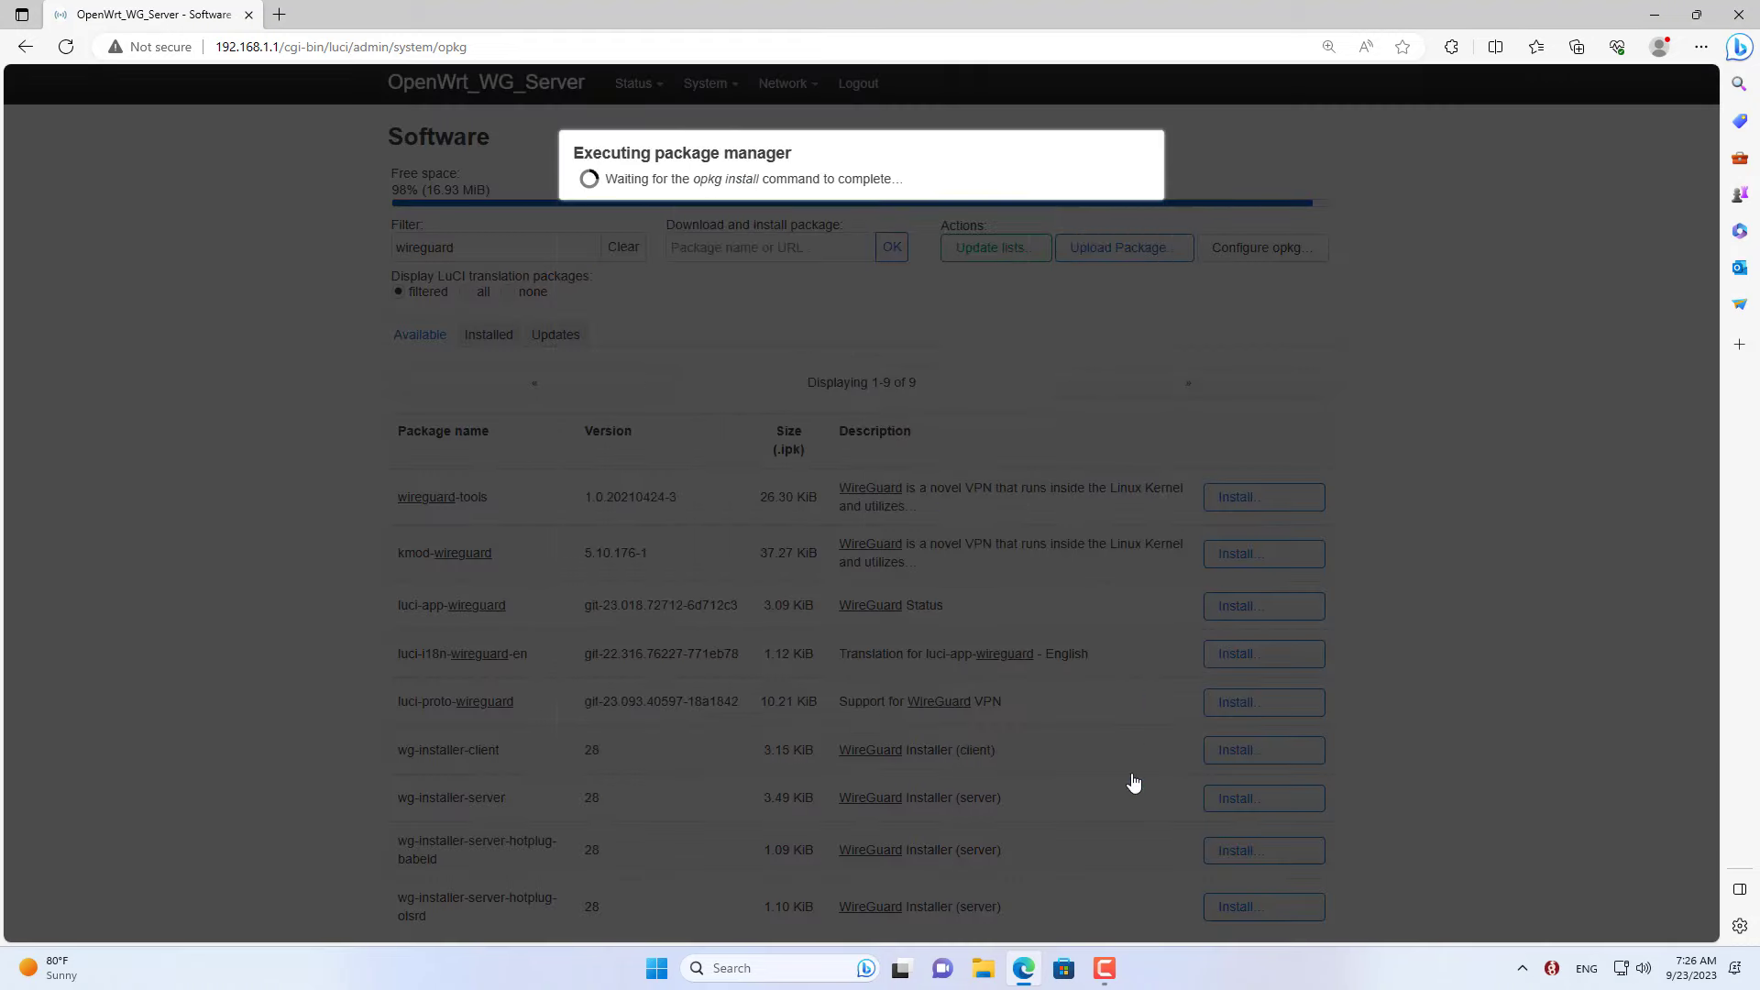
left_click(491, 339)
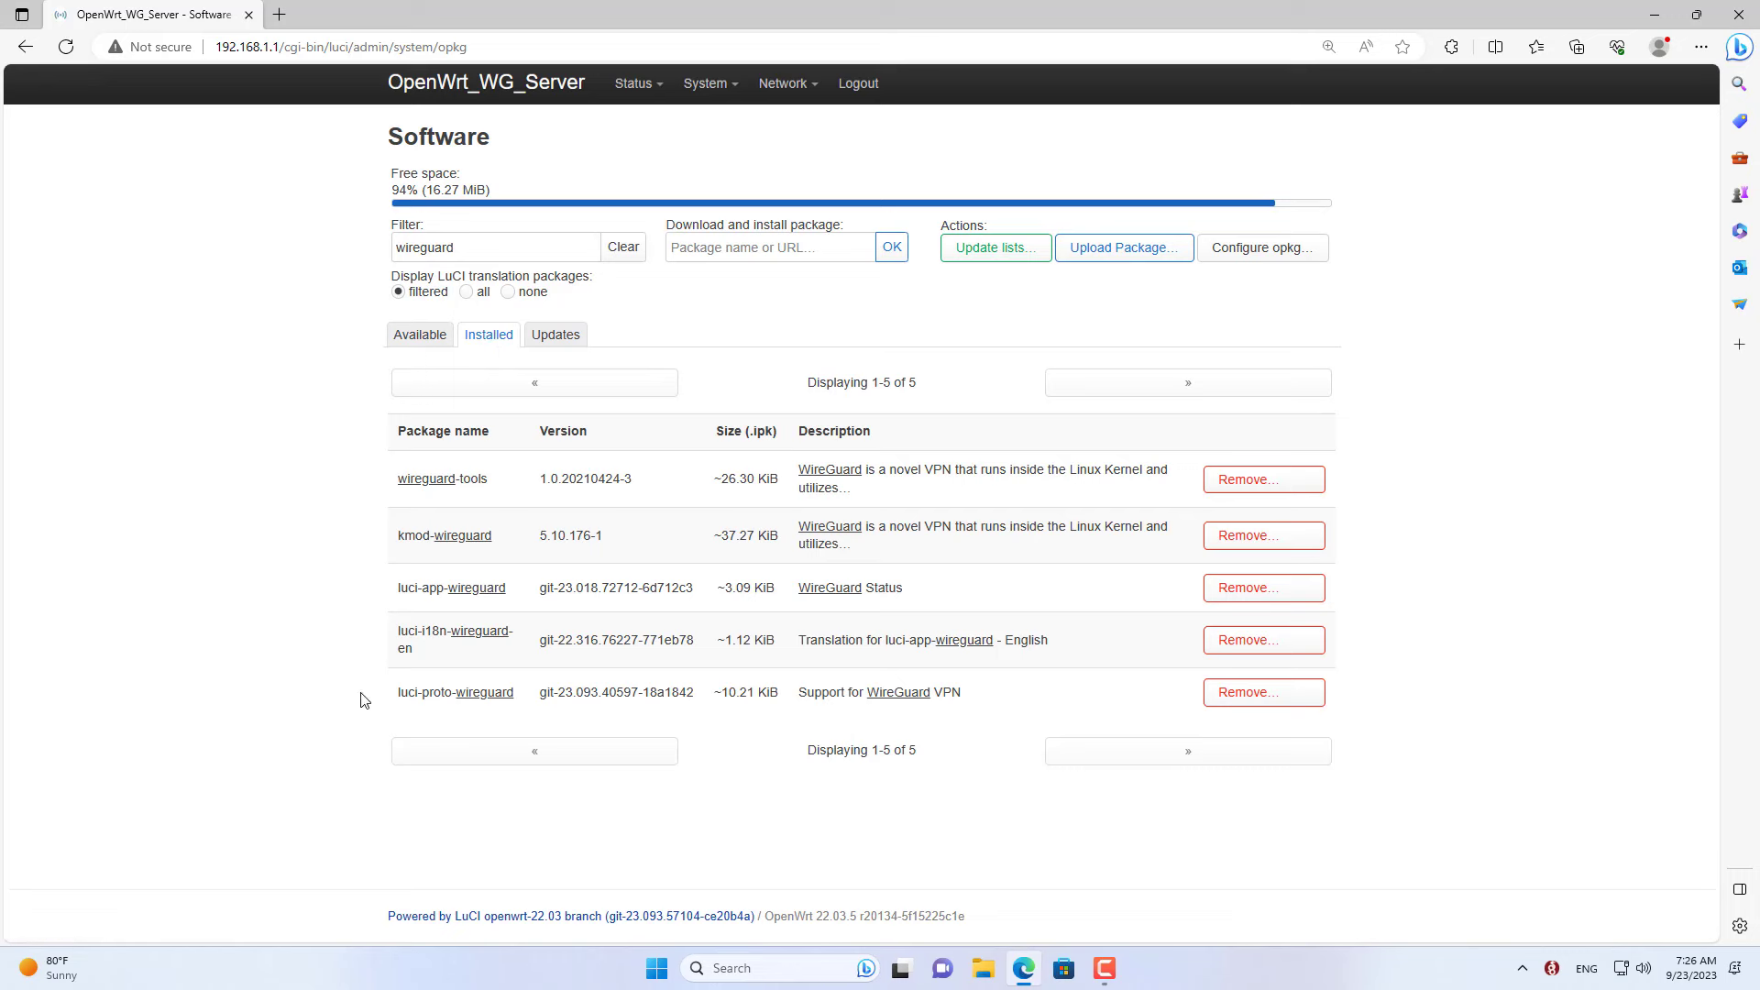
mouse_move(717, 92)
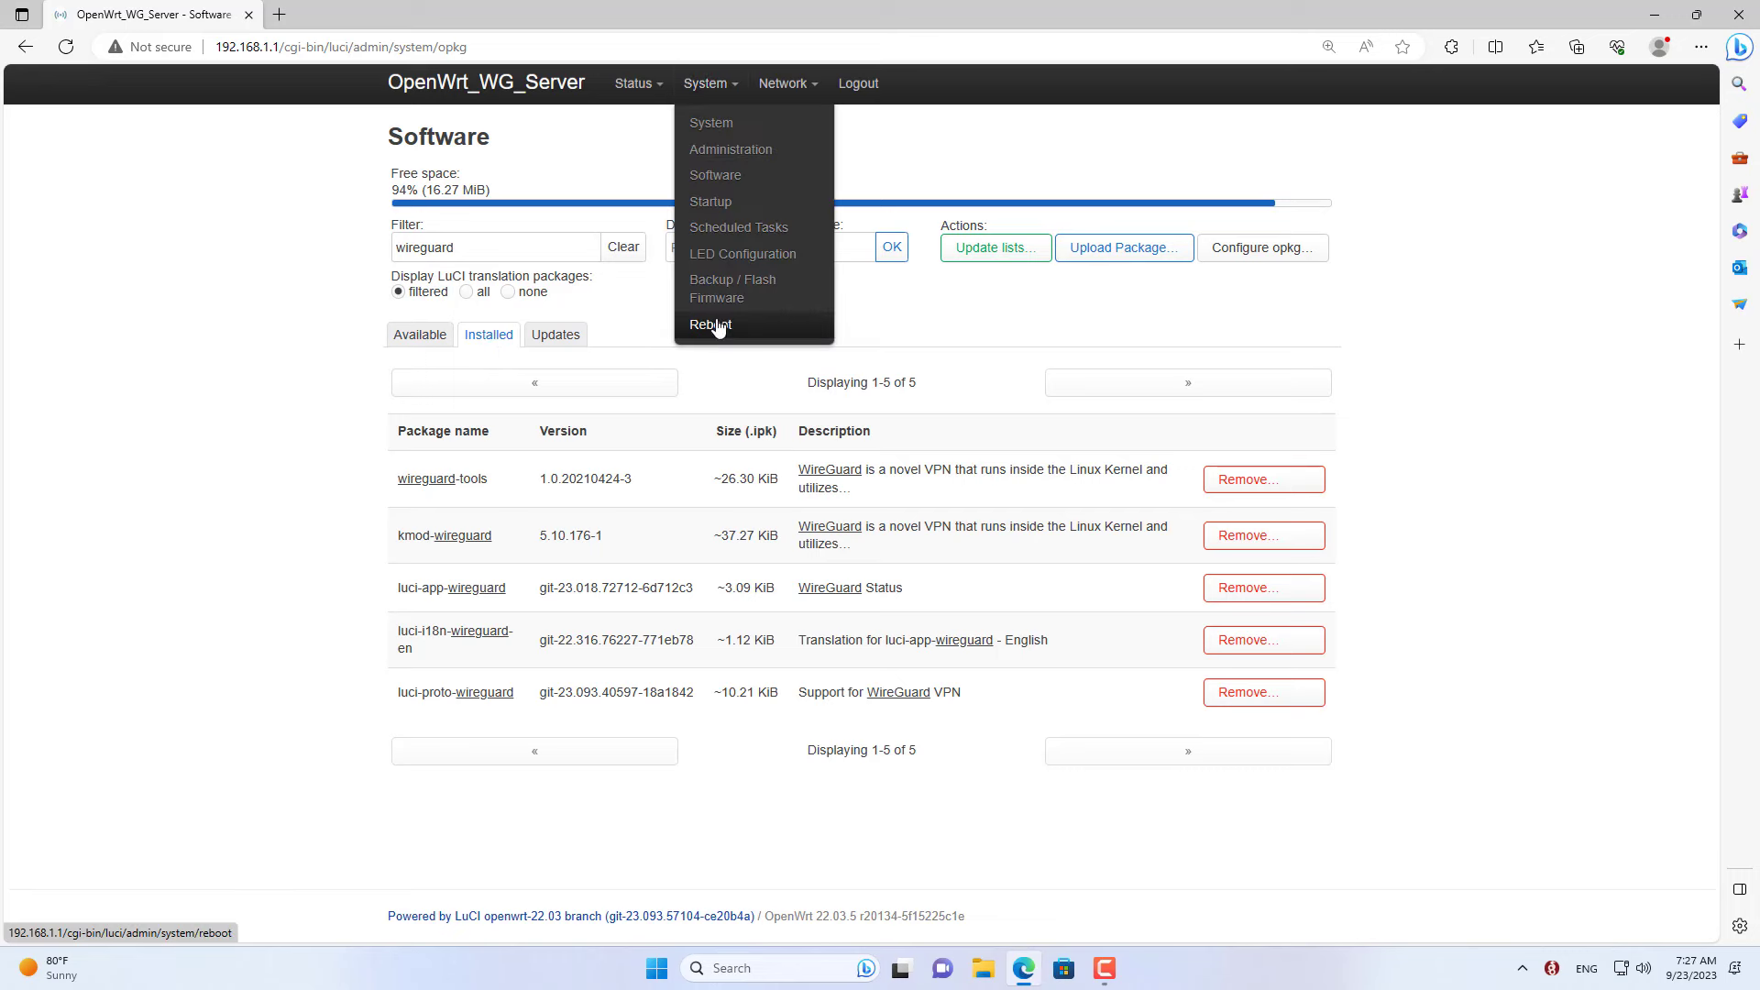
- Reboot the router, then view Status > WireGuard showing no interfaces configured
left_click(715, 327)
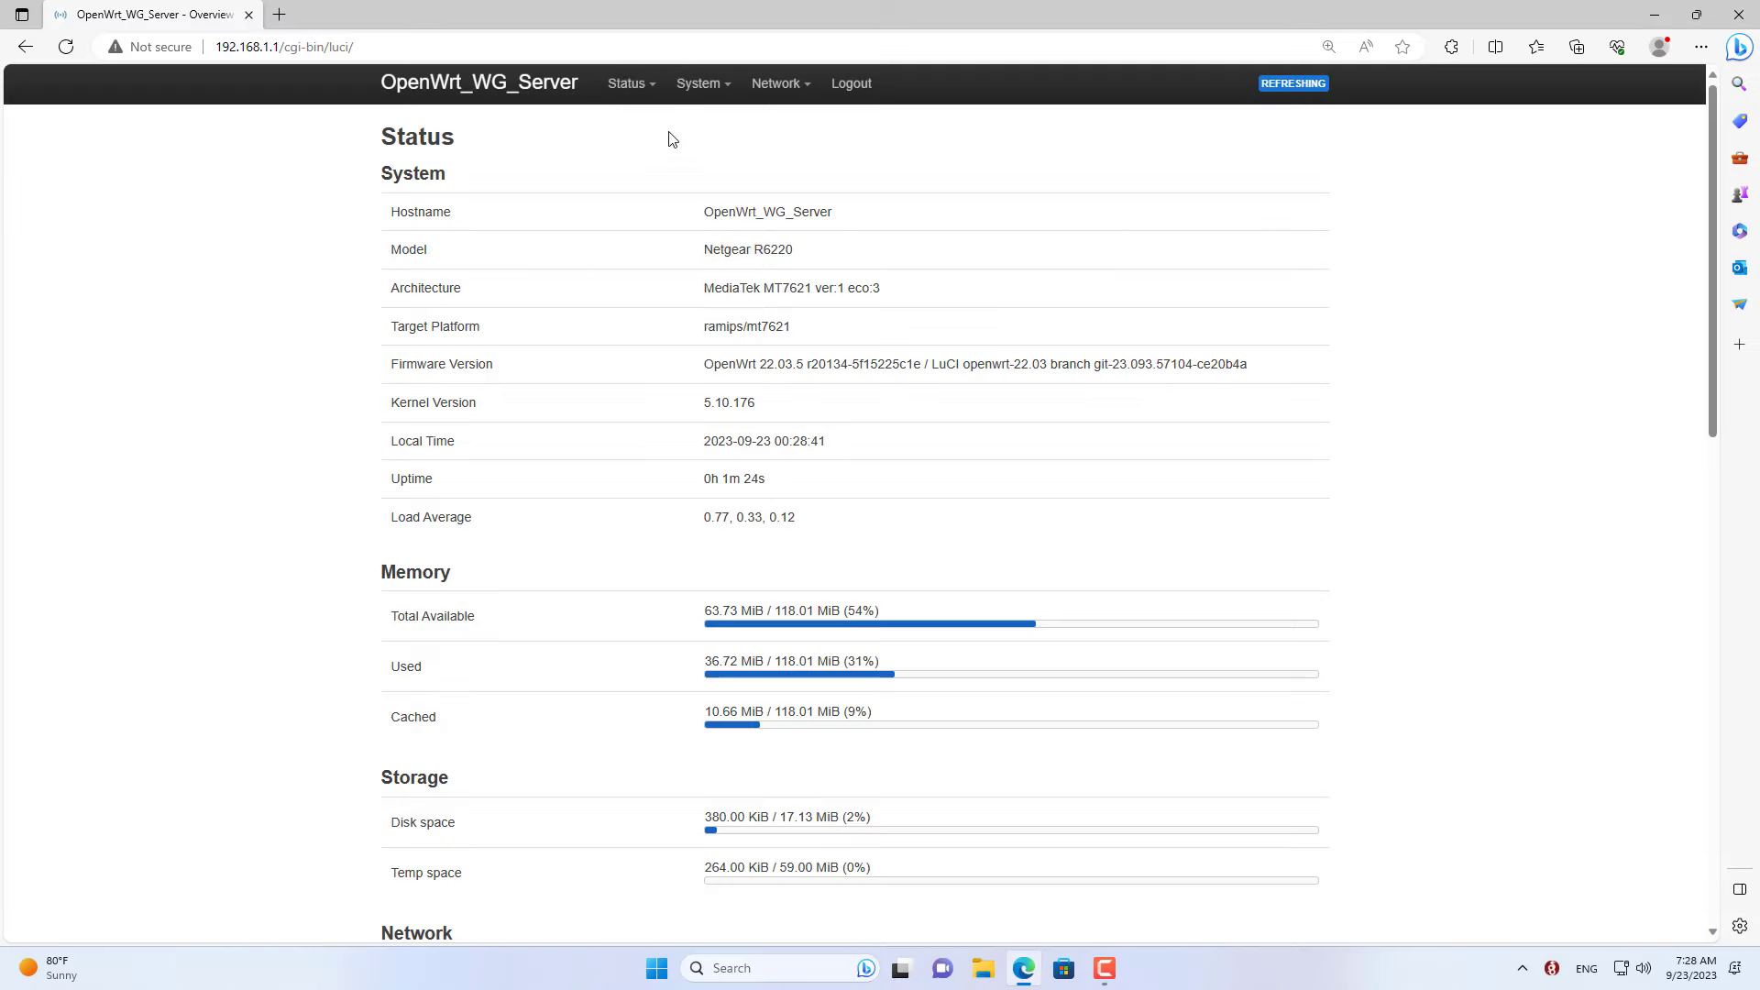
mouse_move(632, 101)
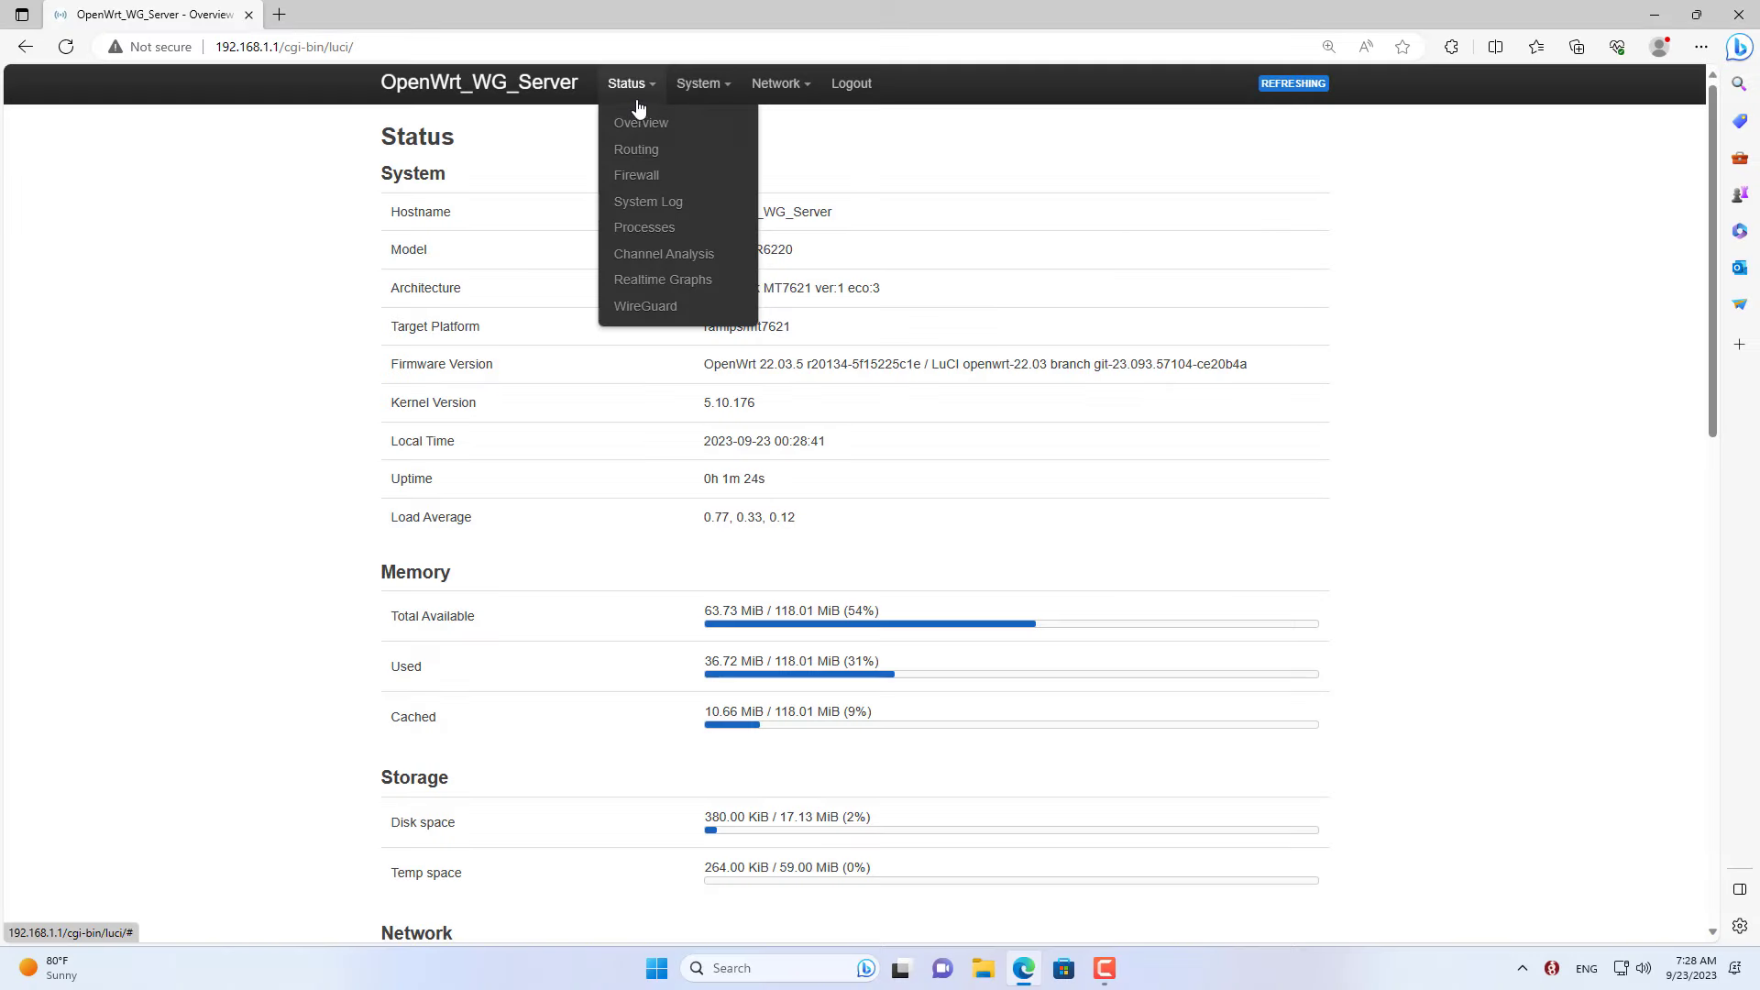
left_click(651, 312)
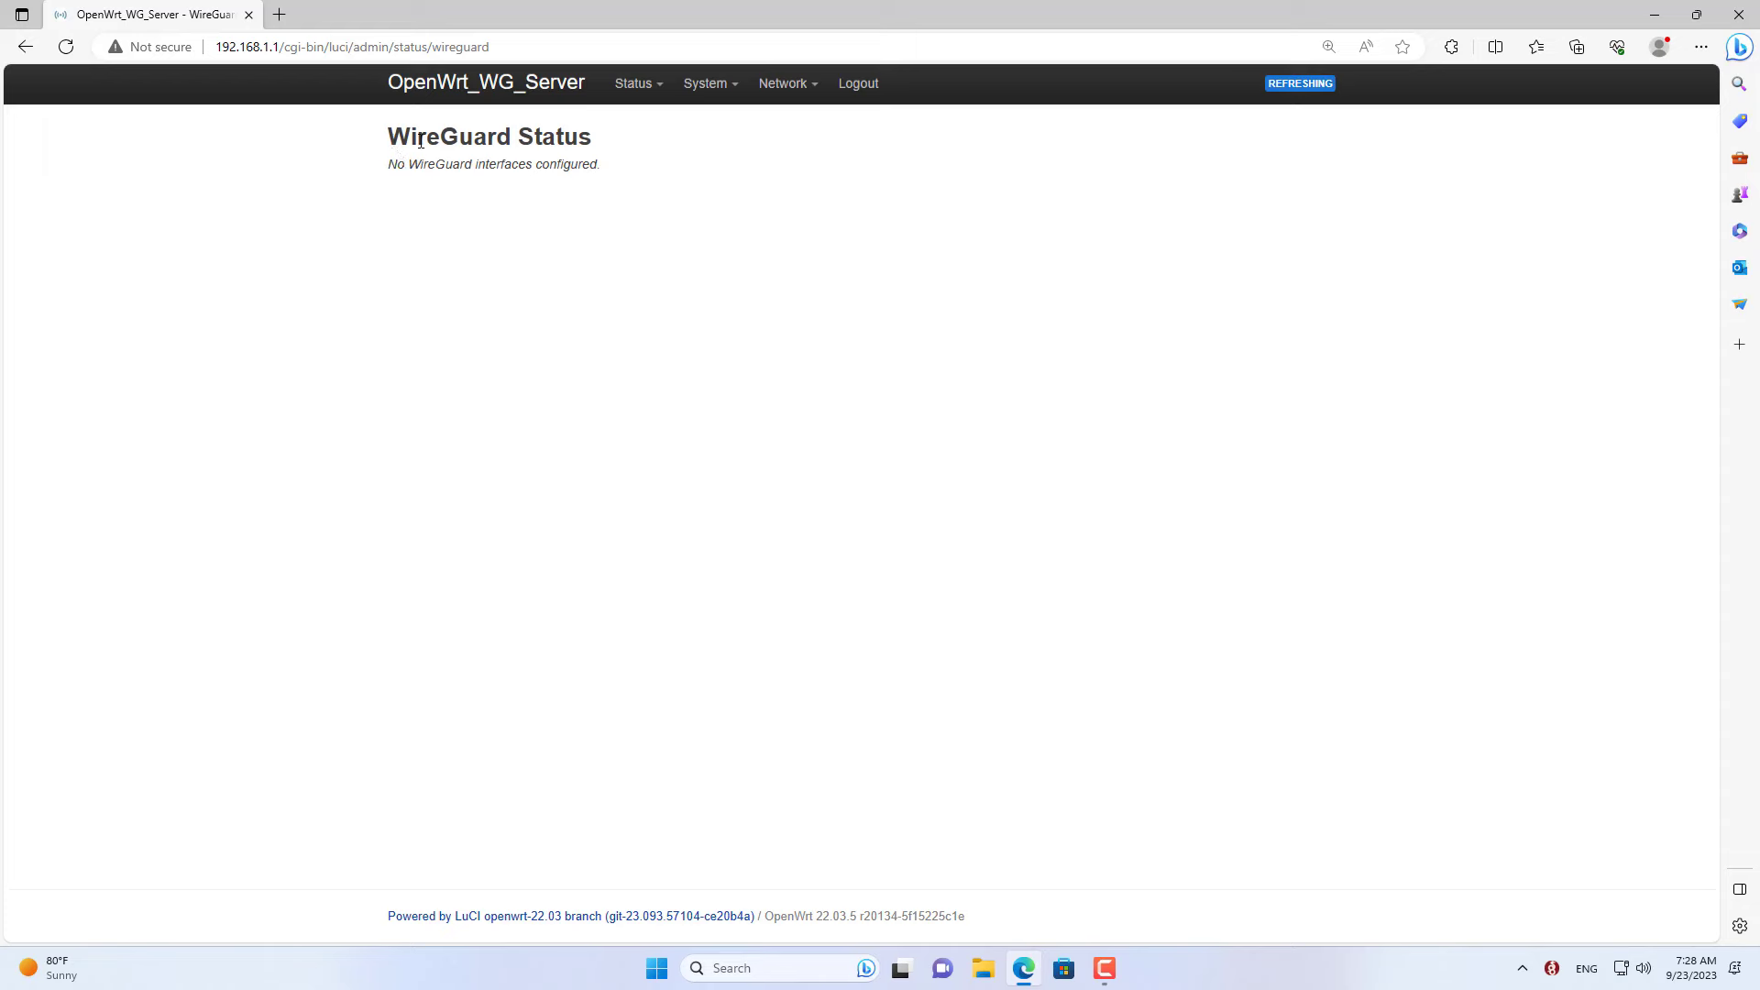
triple_click(421, 141)
left_click(707, 271)
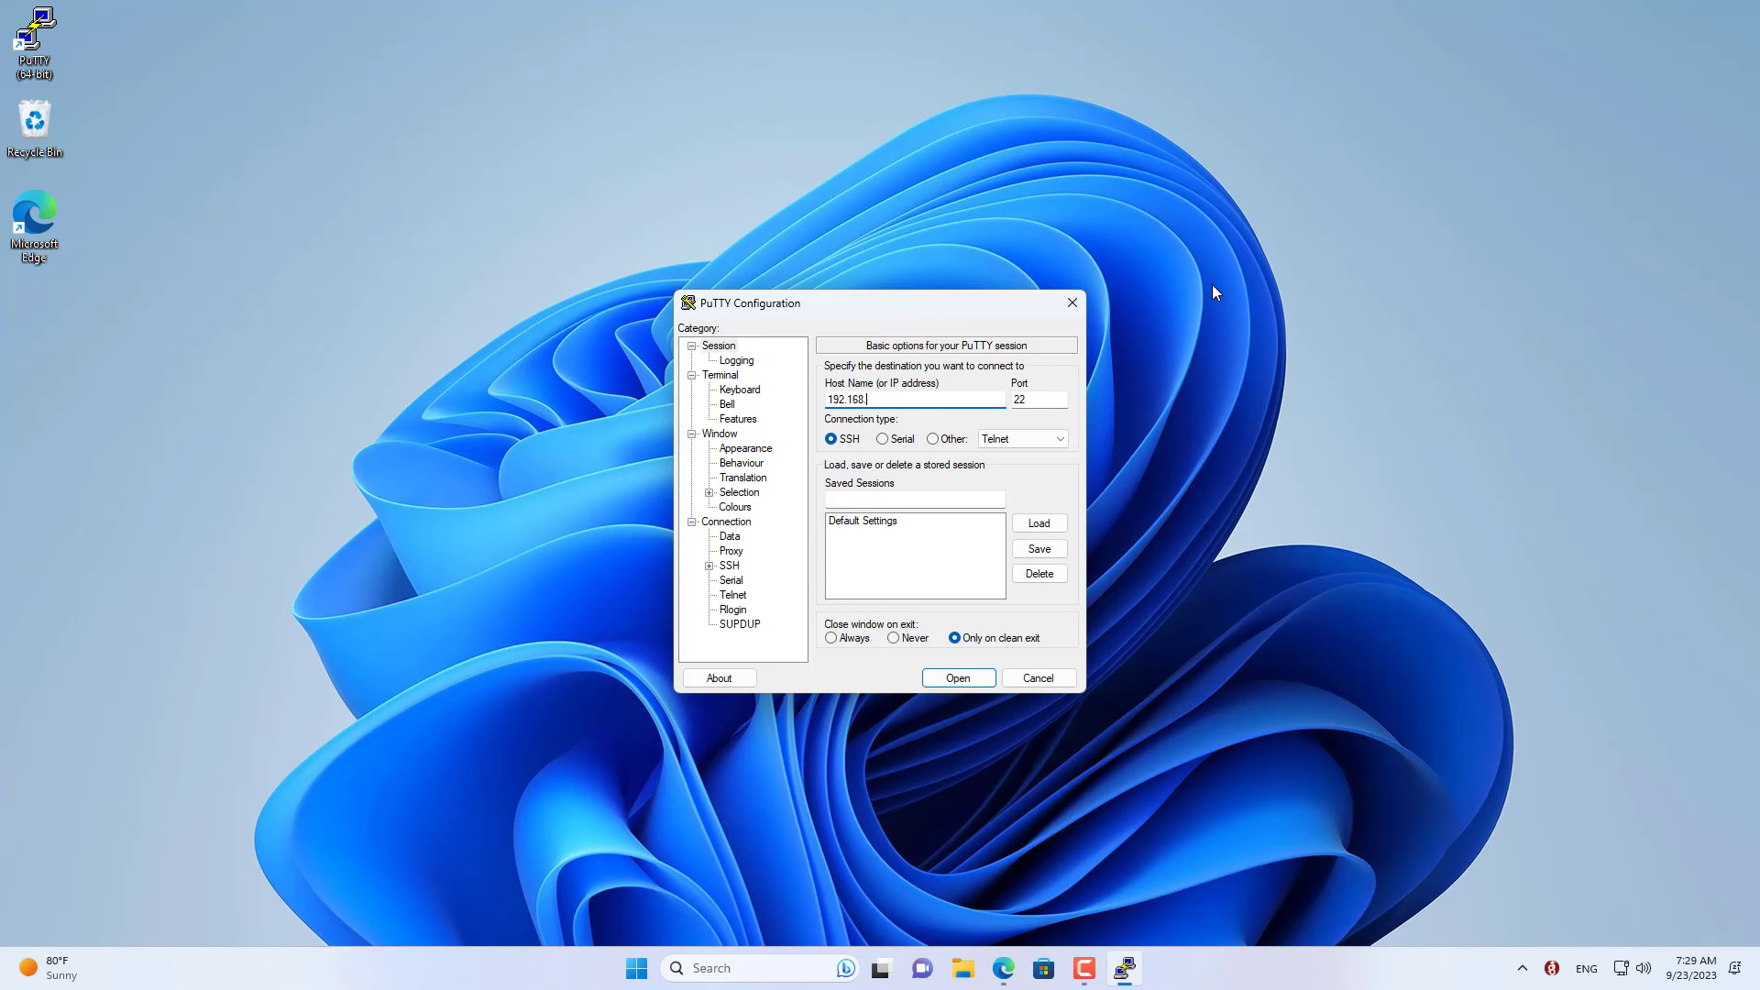
- SSH into 192.168.1.1, accept the new host key and log in as root
left_click(958, 679)
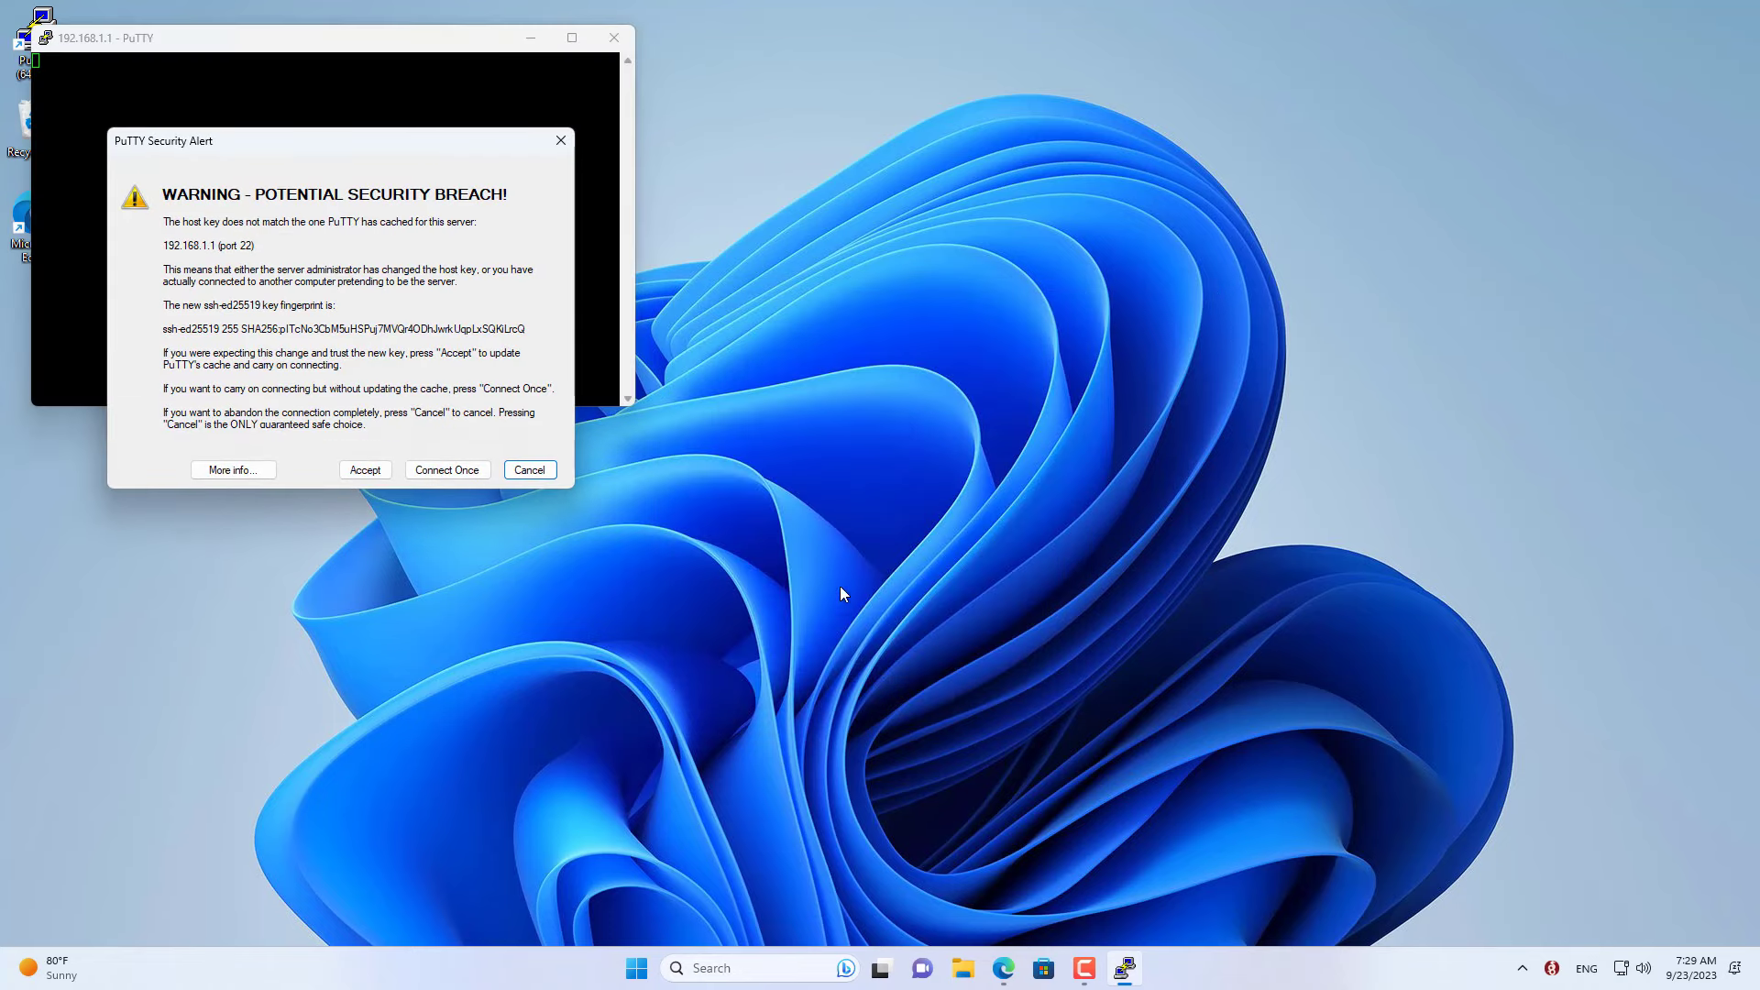
left_click(364, 470)
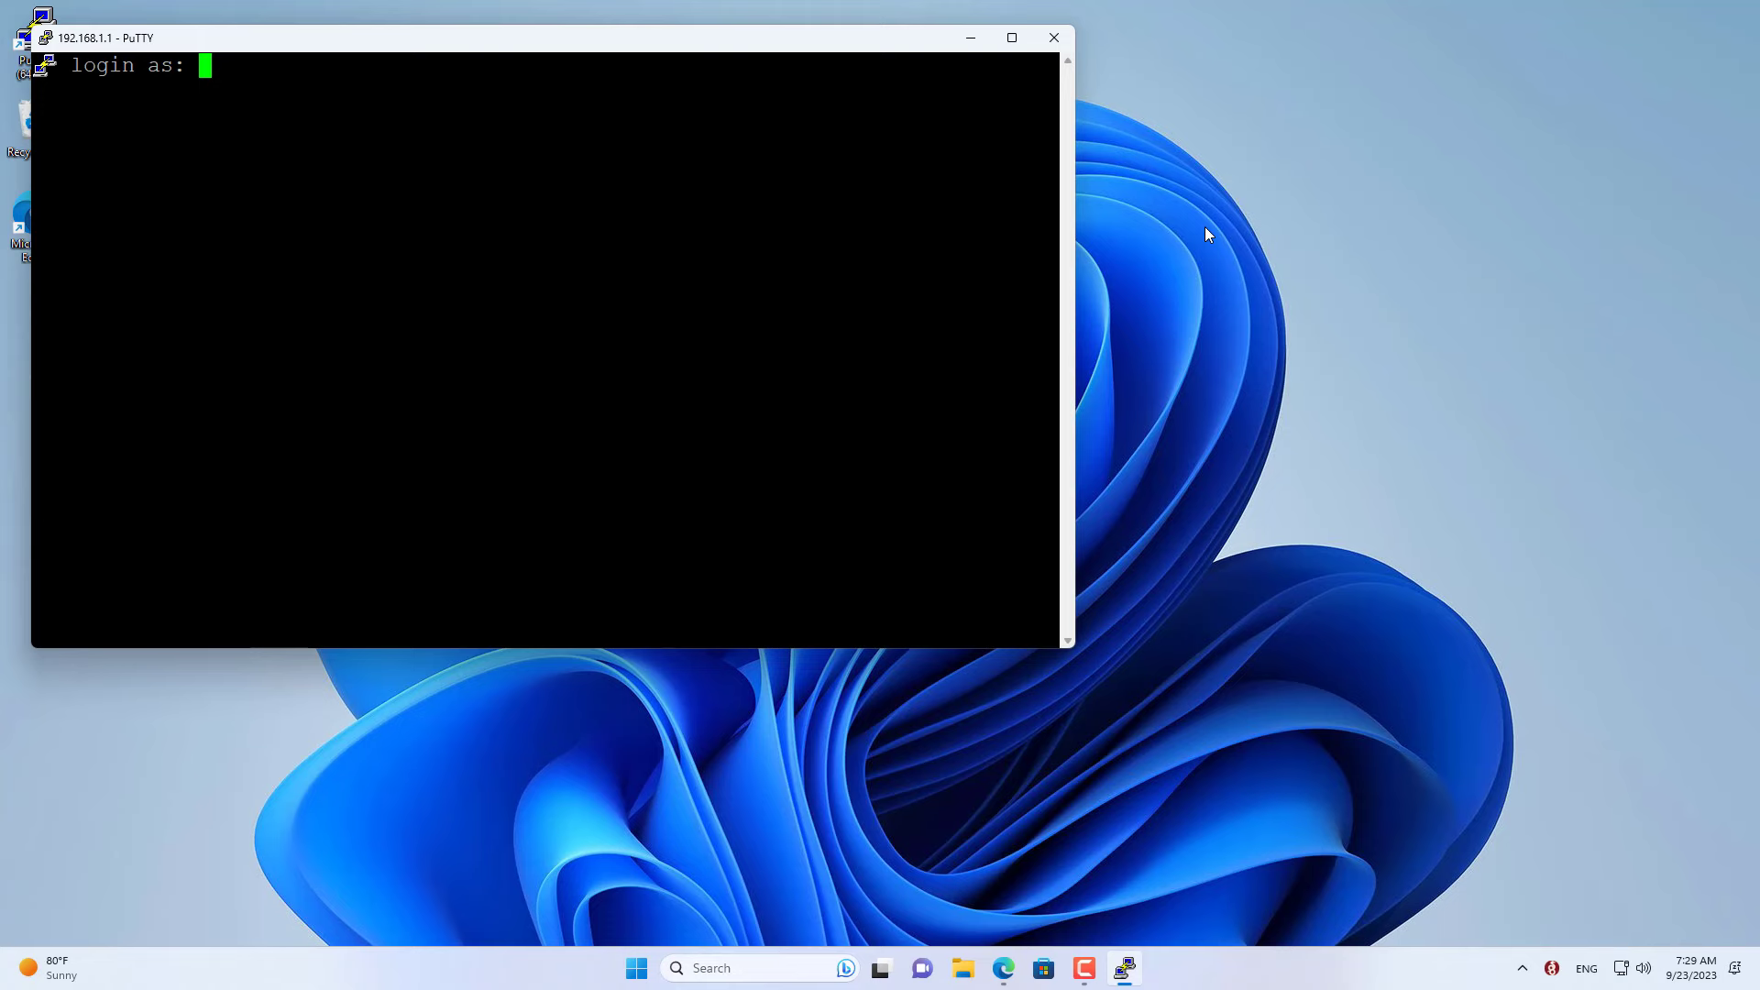
type("root")
key("Return")
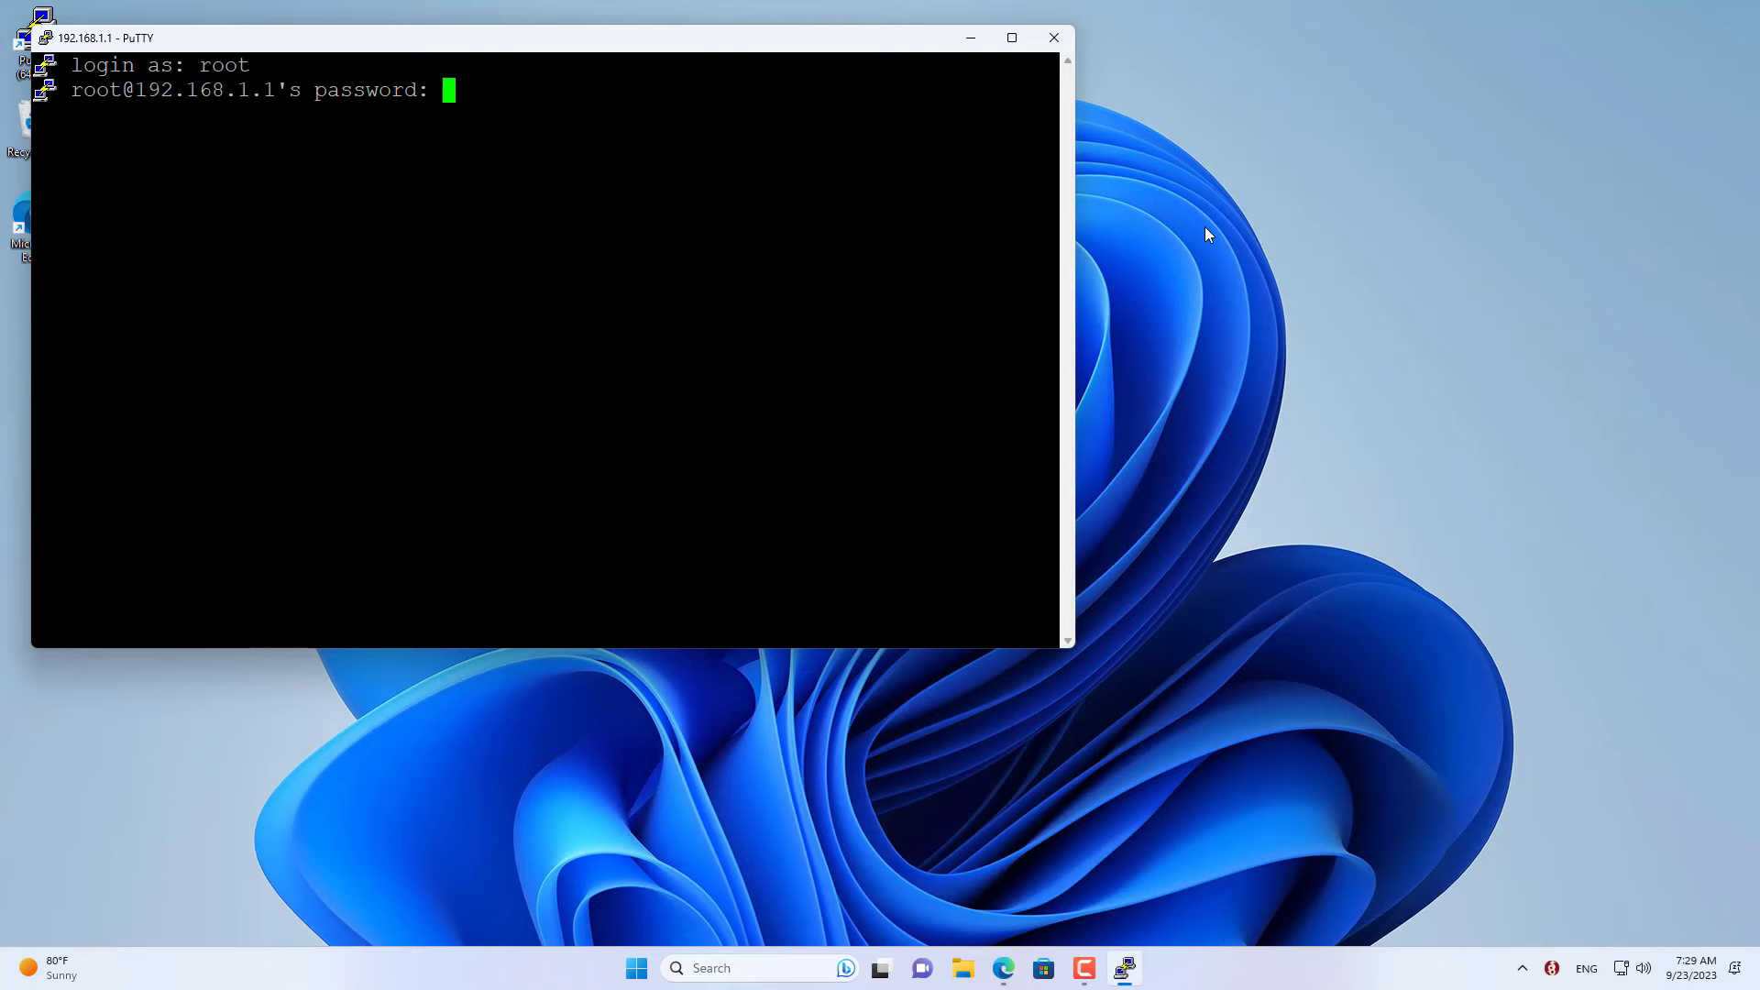
key("Return")
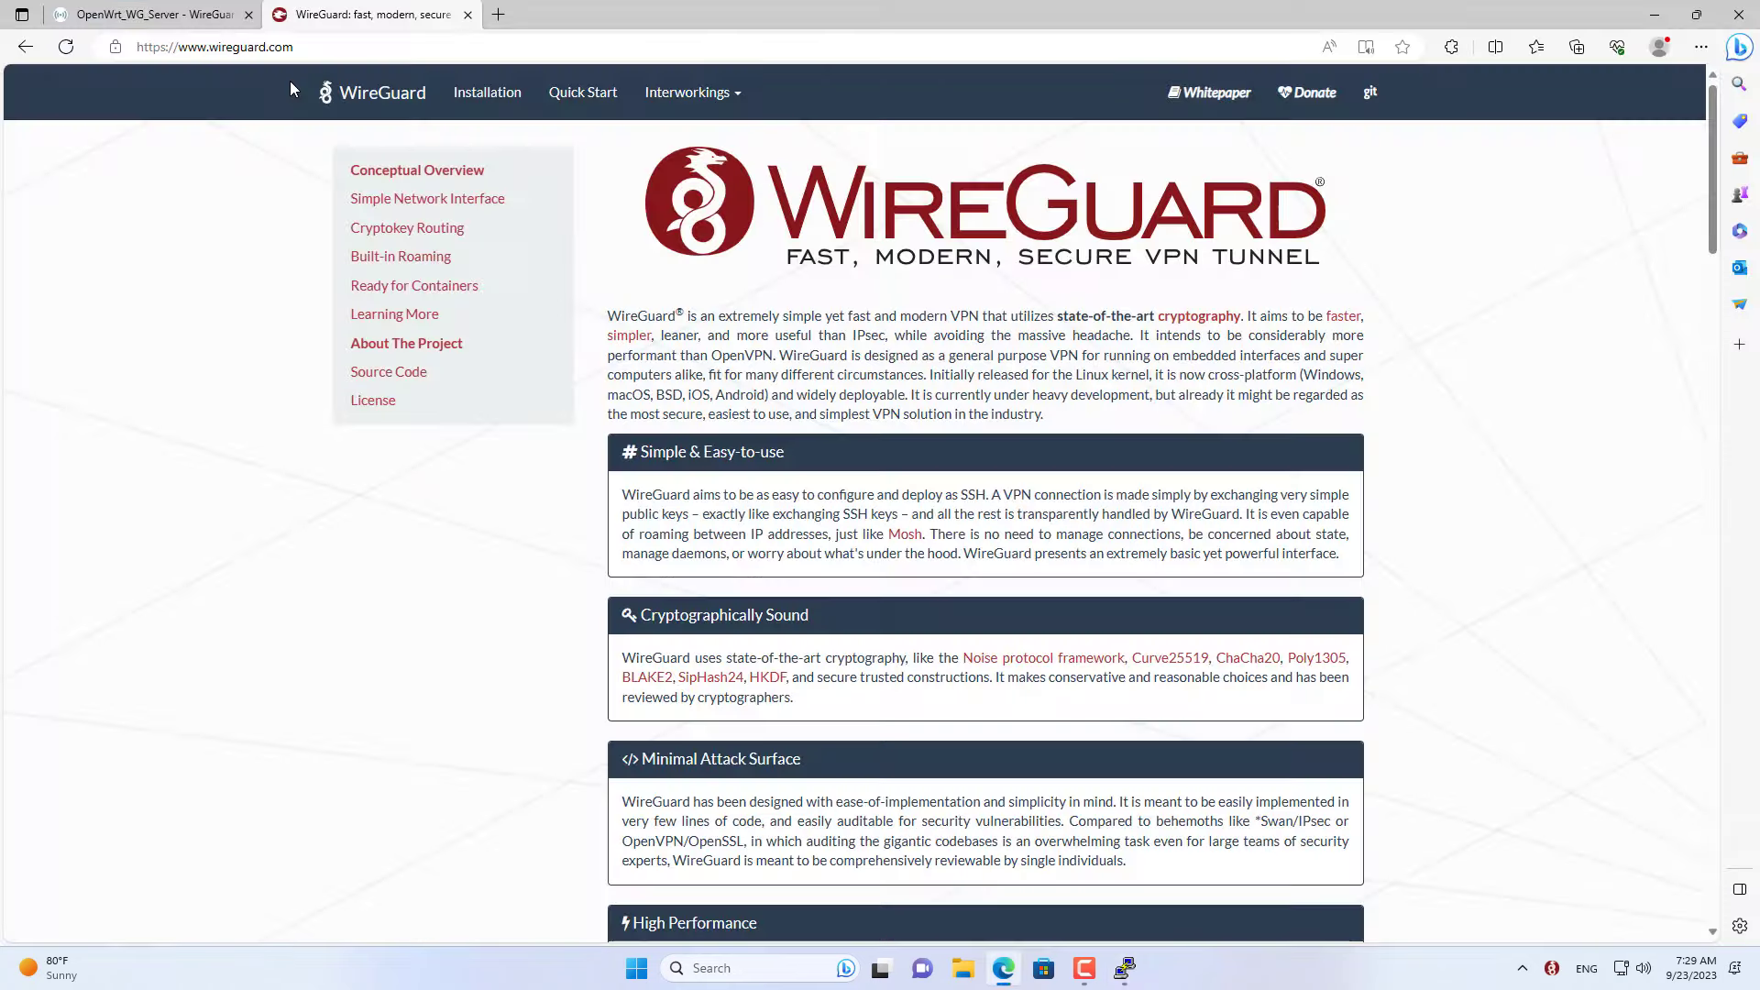
- Bring up wireguard.com's Quick Start guide scrolled down to the Key Generation commands
left_click(584, 95)
scroll(974, 354, "down", 20)
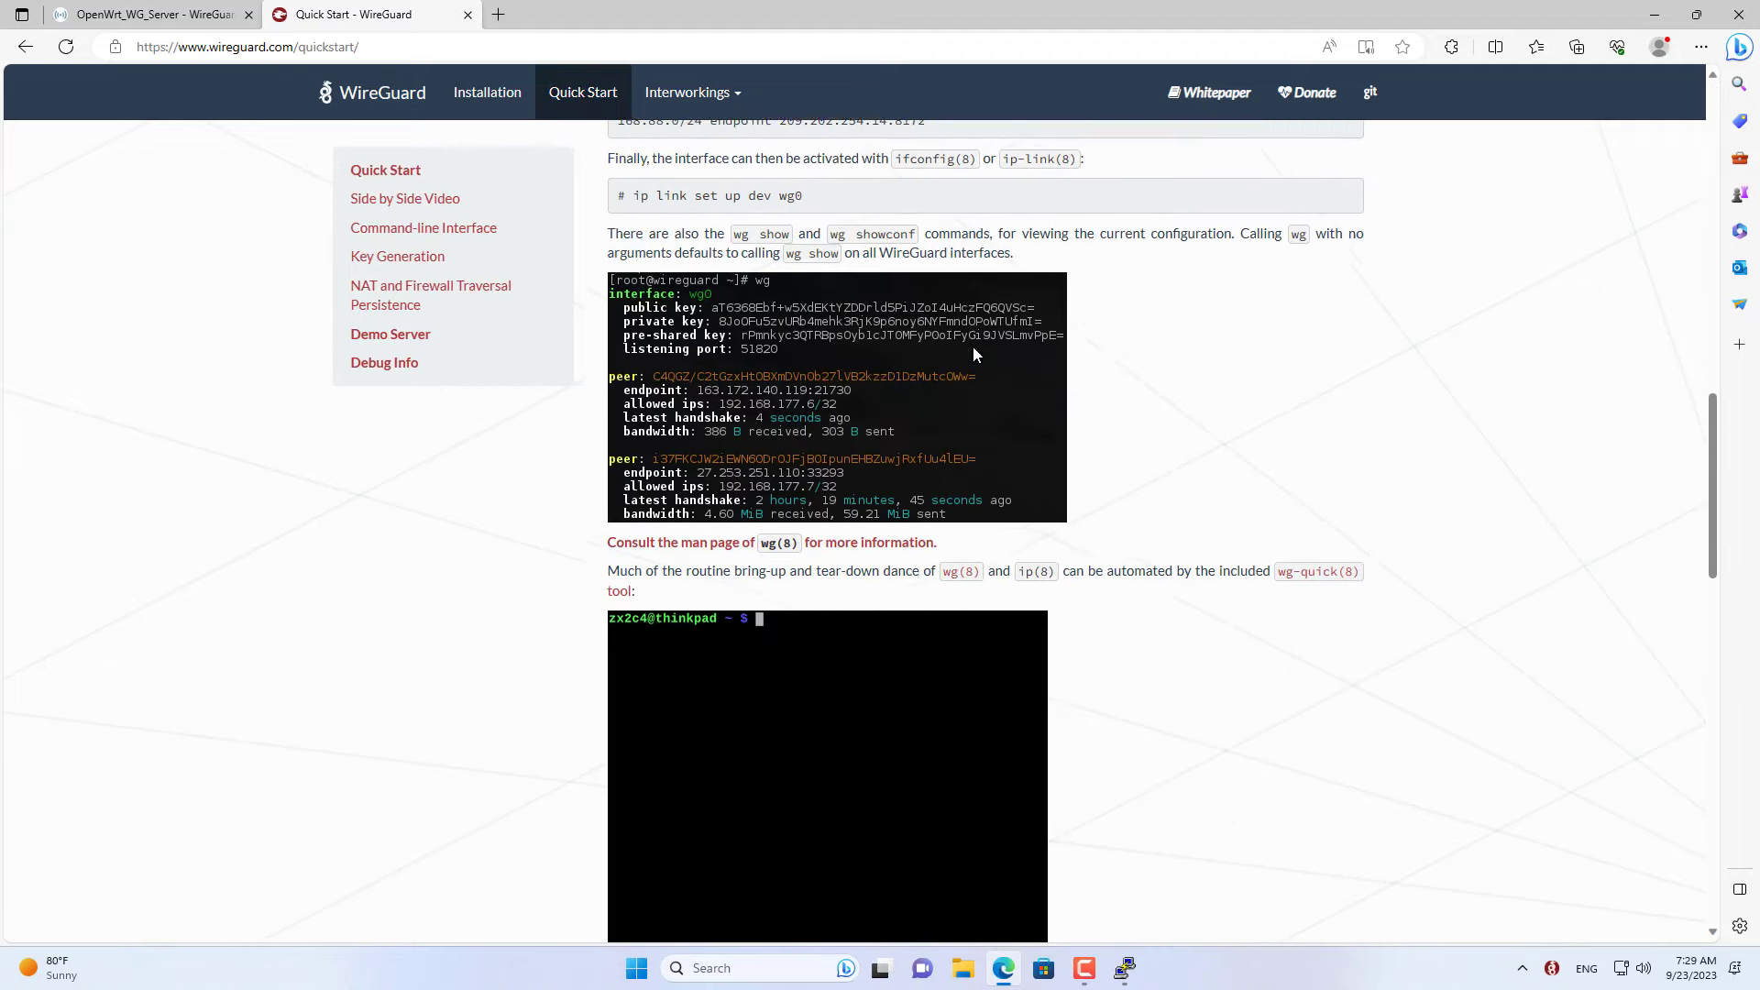
scroll(973, 354, "down", 3)
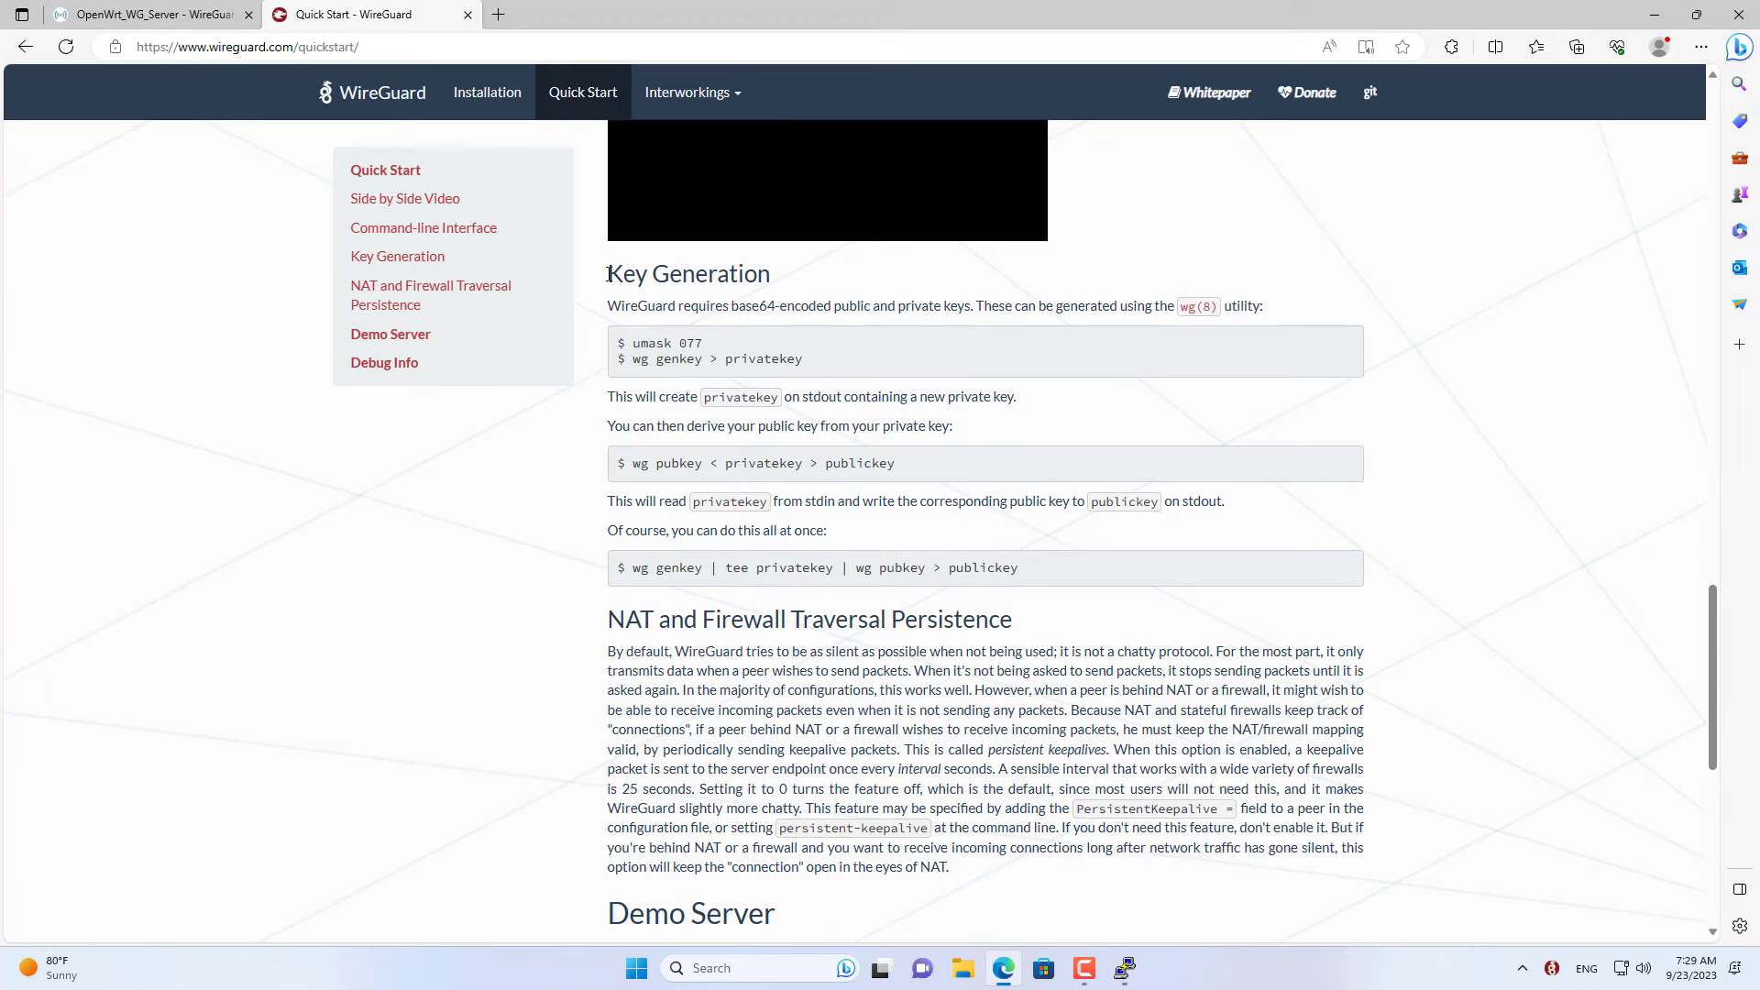
left_click_drag(609, 274, 799, 281)
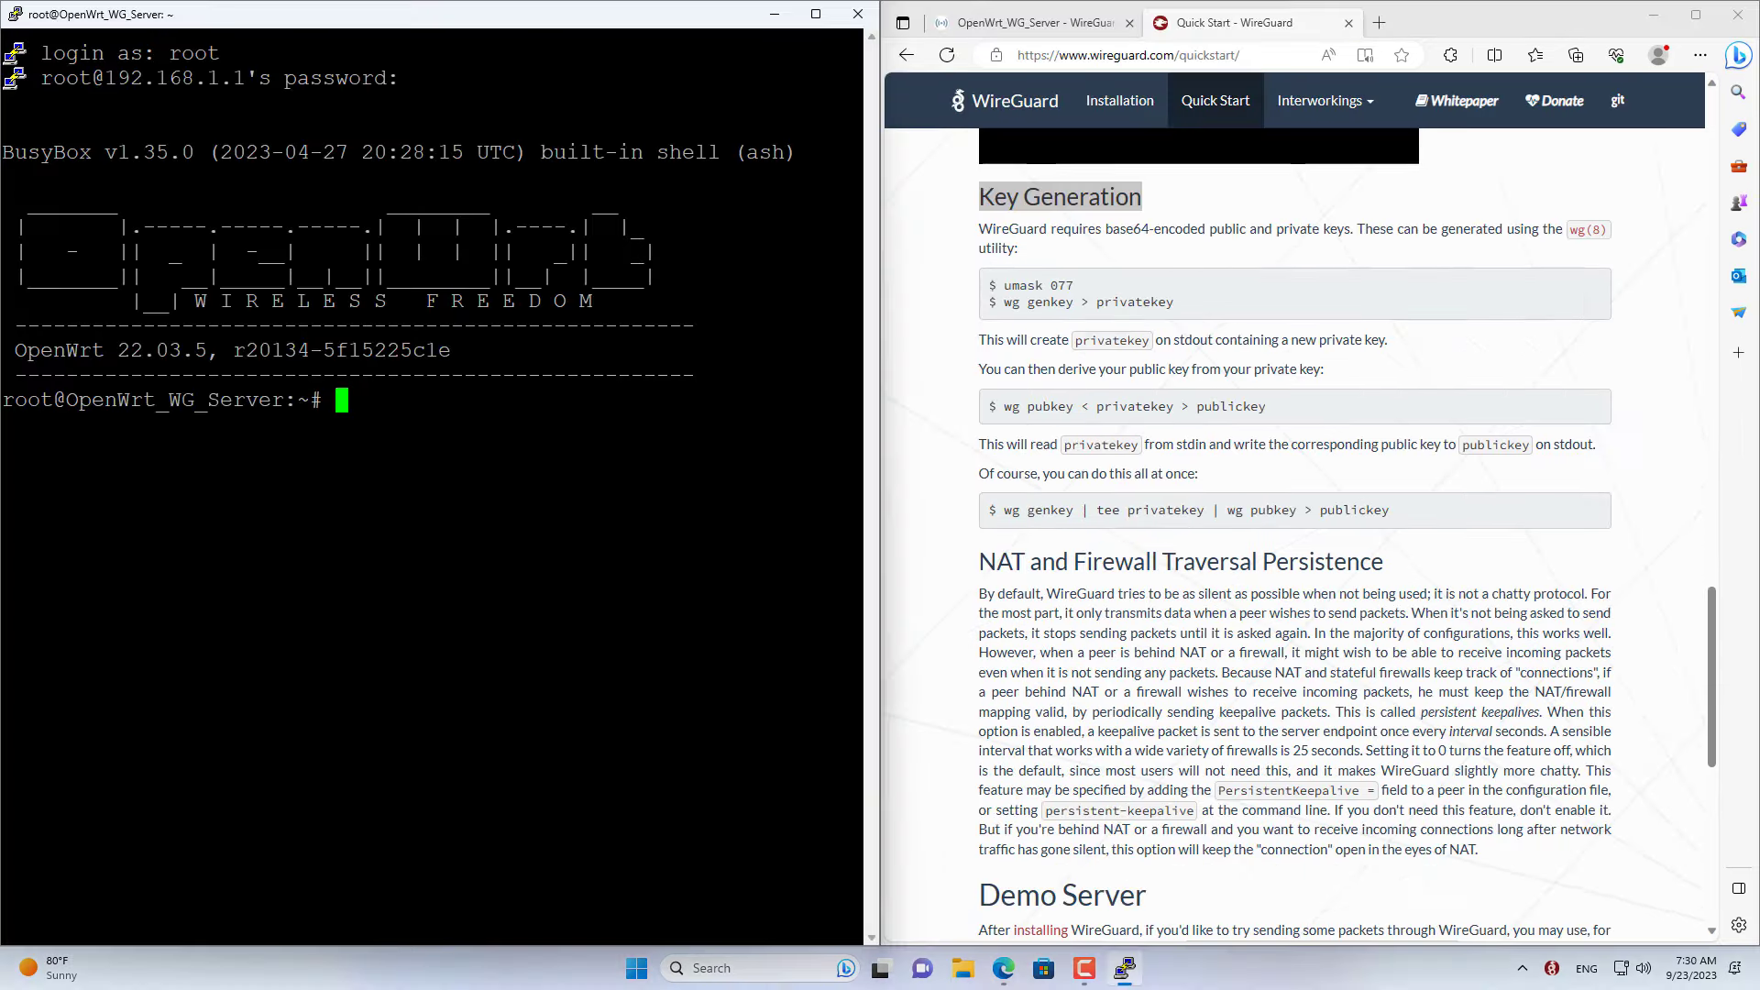
- Clear the terminal, change to /etc and create a wireguard directory
type("clear")
key("Return")
key("Return")
key("Return")
key("Return")
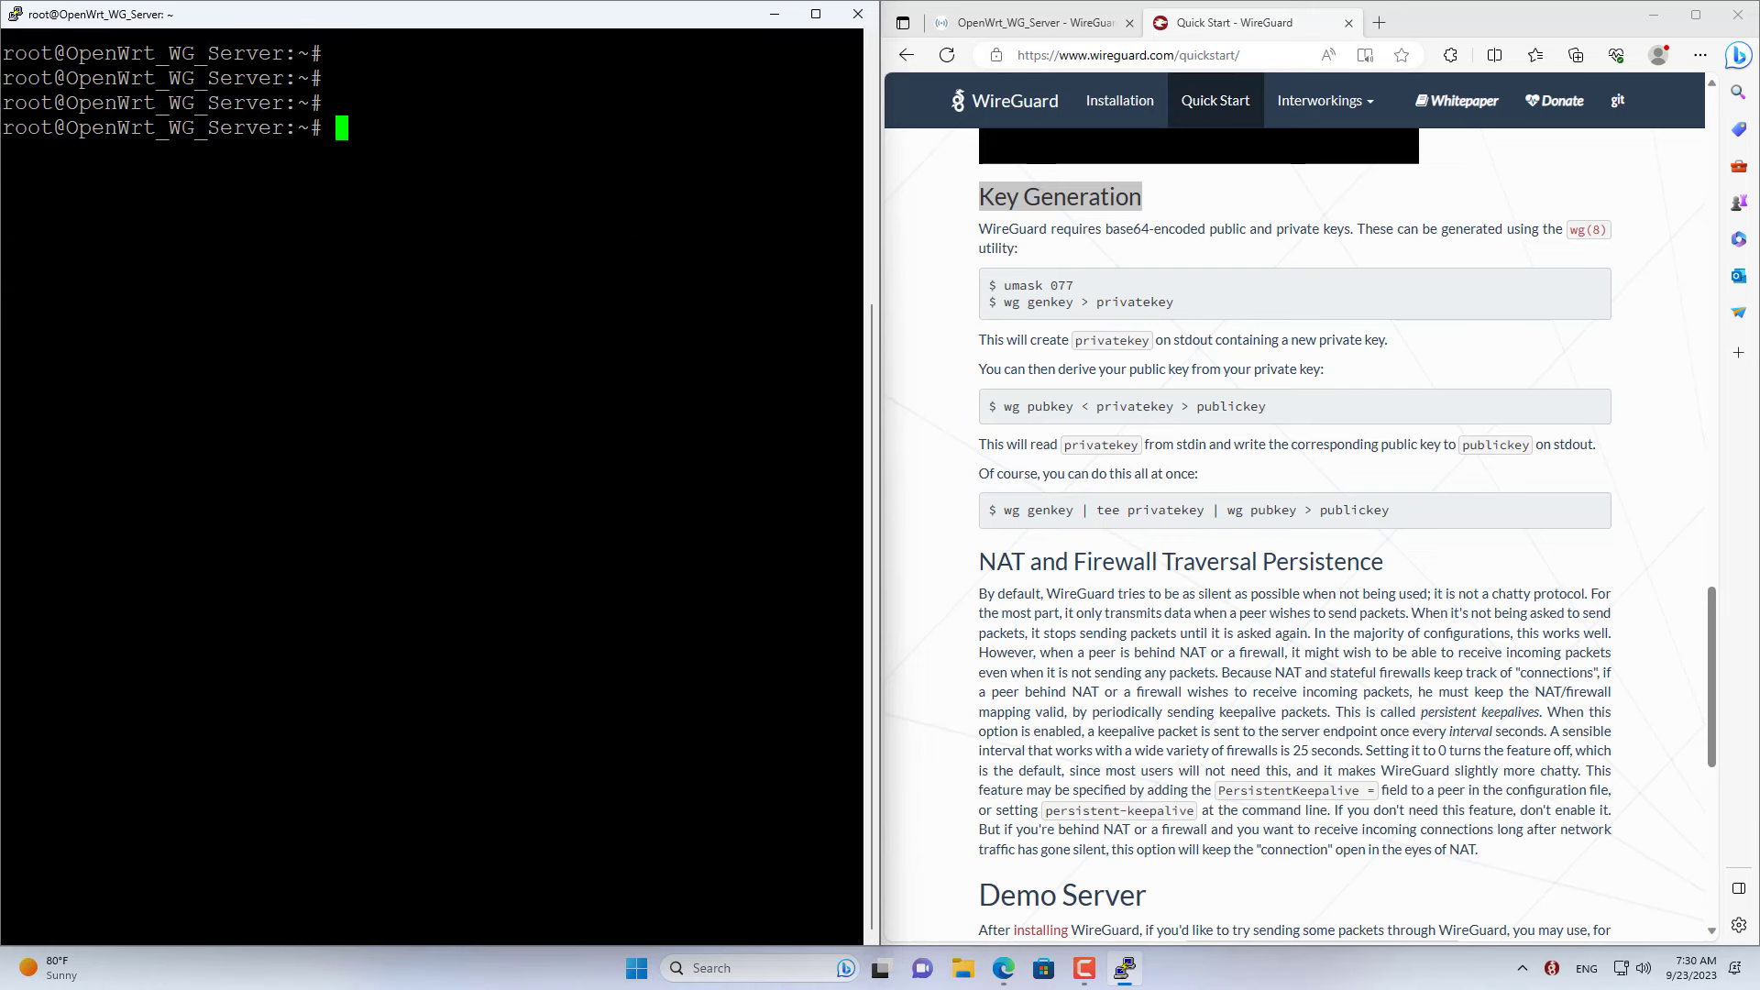
type("cd /etc/")
key("Return")
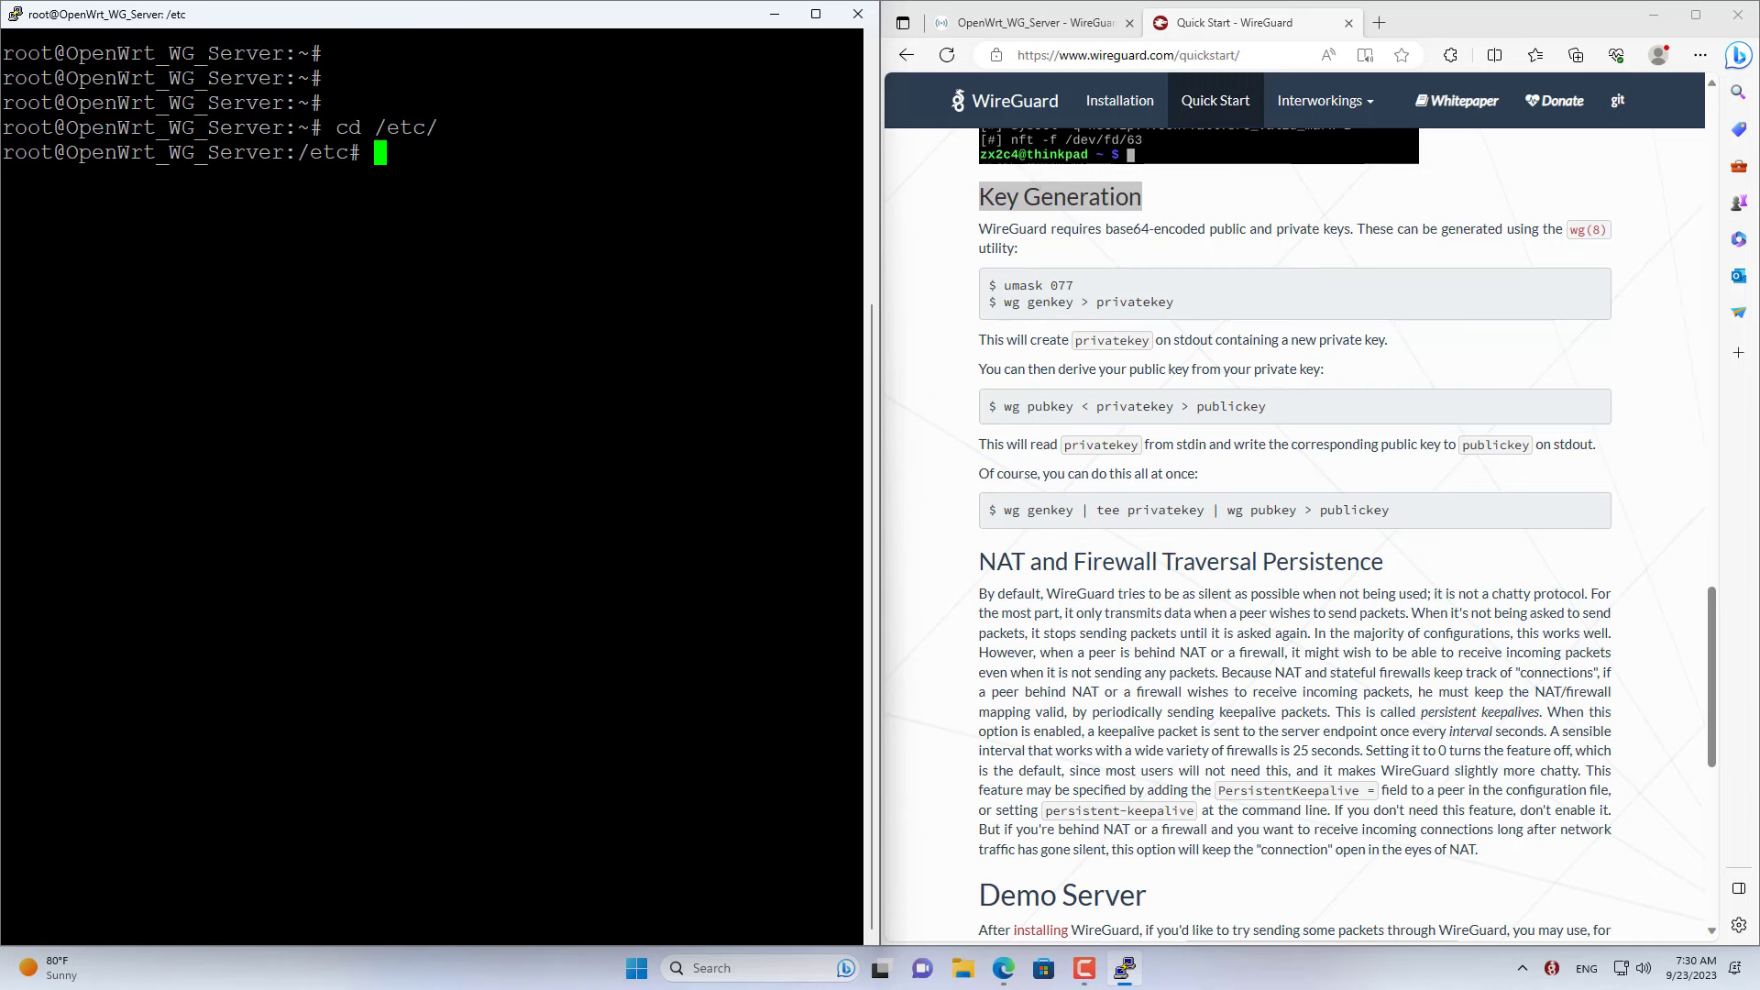
type("mkdir")
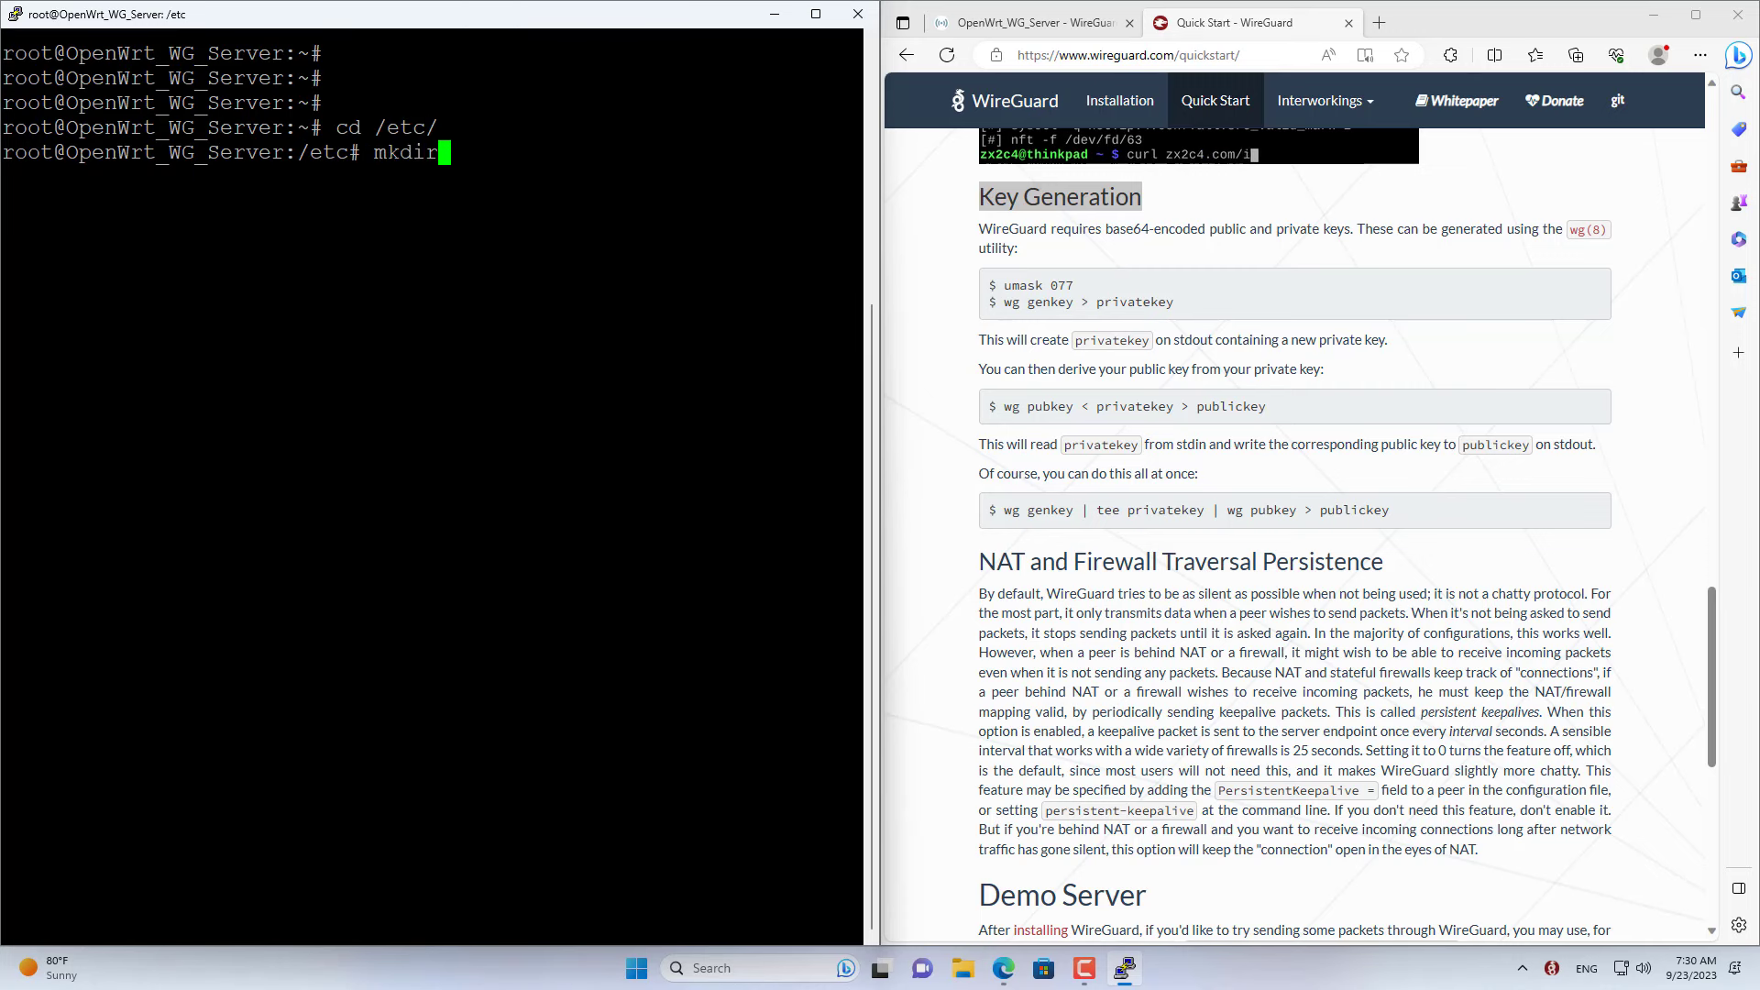
type(" wireguard")
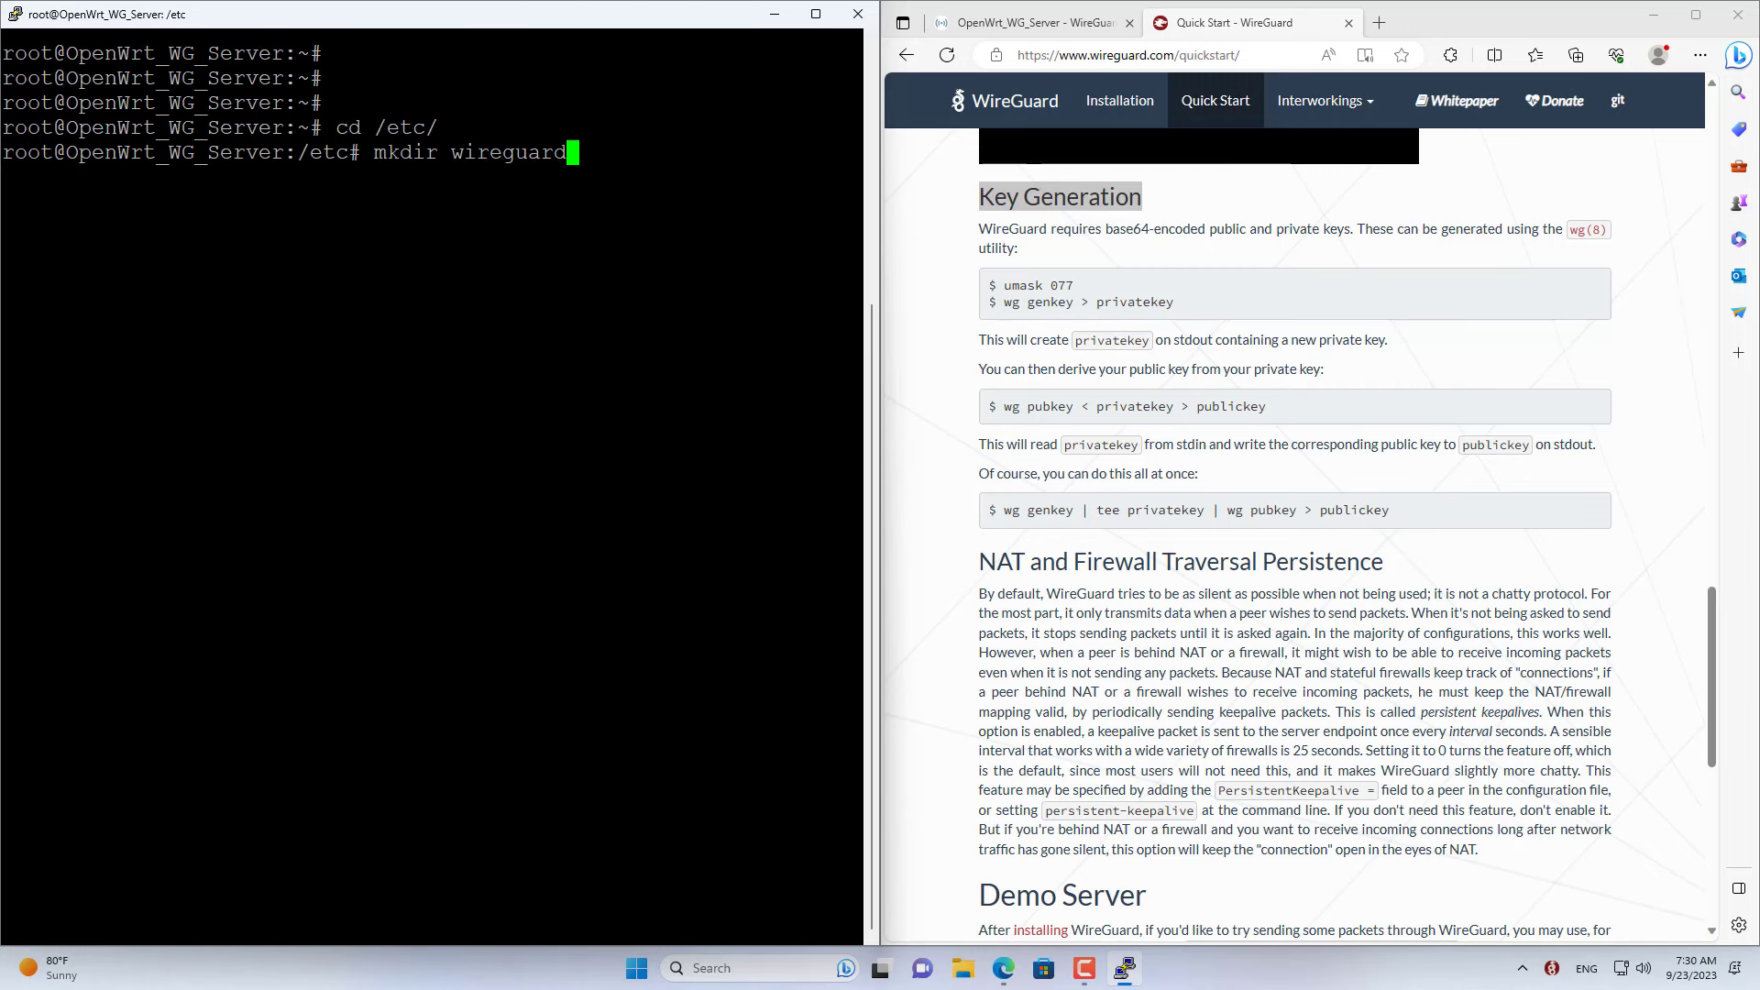
key("Return")
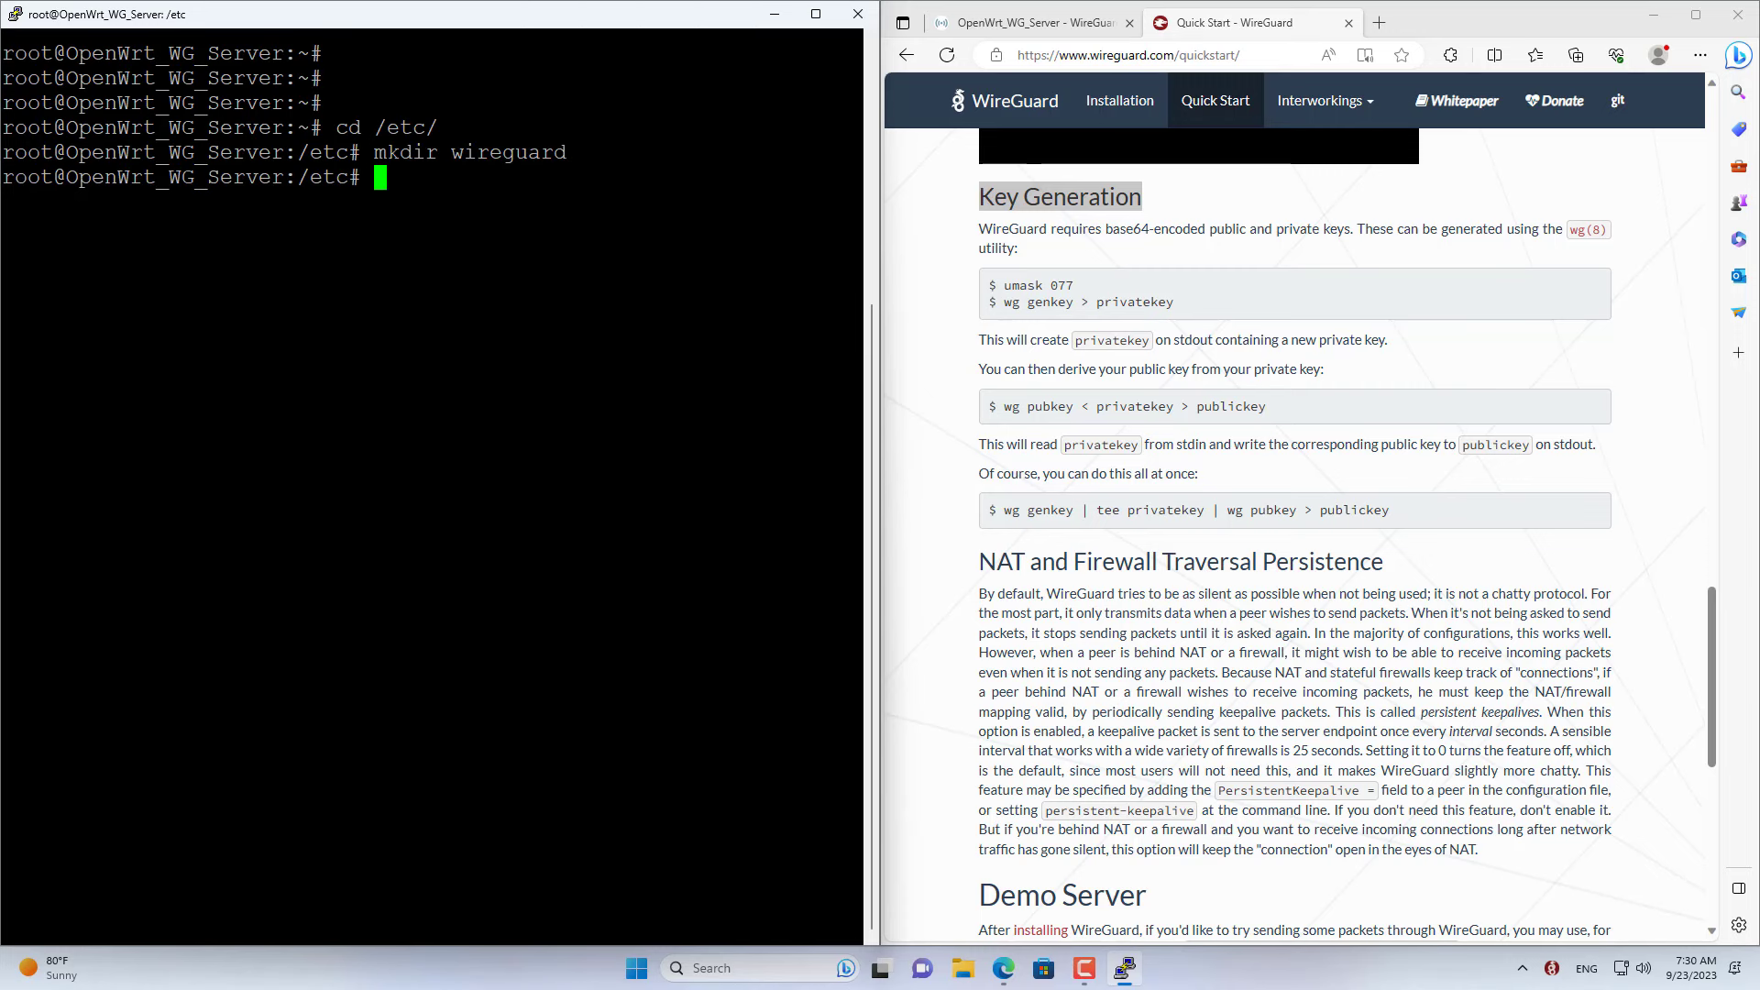
key("Return")
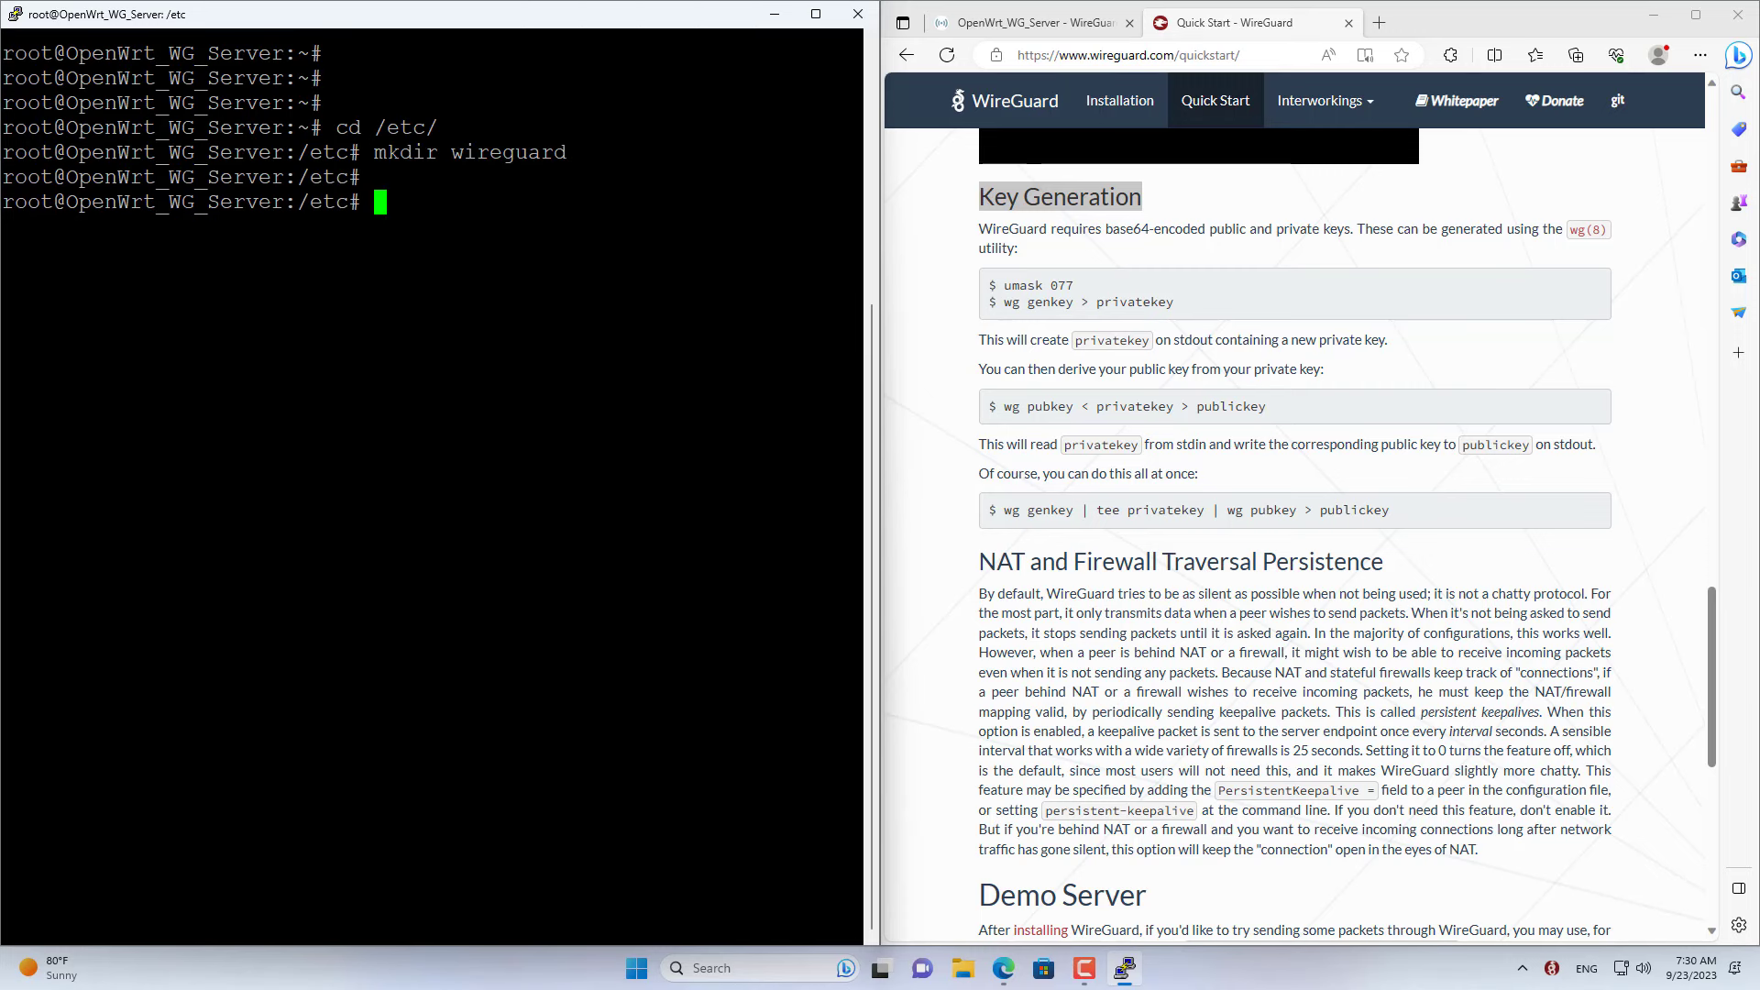
- Set umask 077 and generate a private key with 'wg genkey > privatekey'
left_click_drag(1004, 285, 1112, 294)
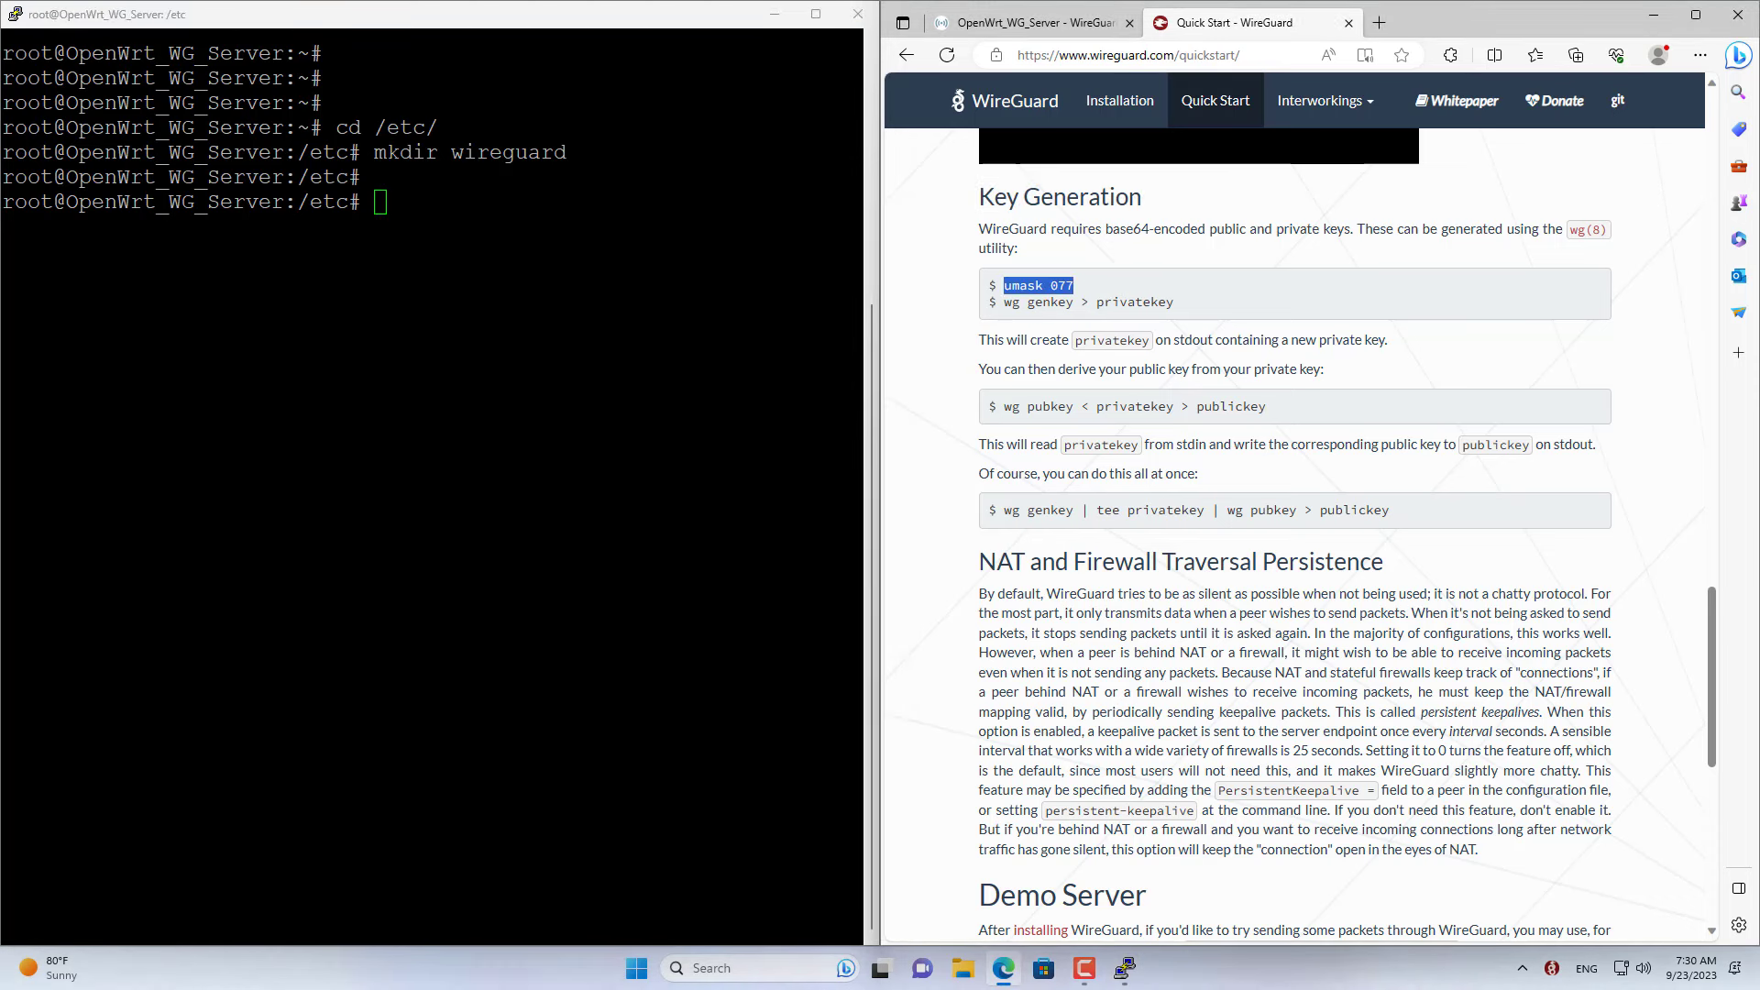
key("alt+Tab")
type("umask 077")
key("Return")
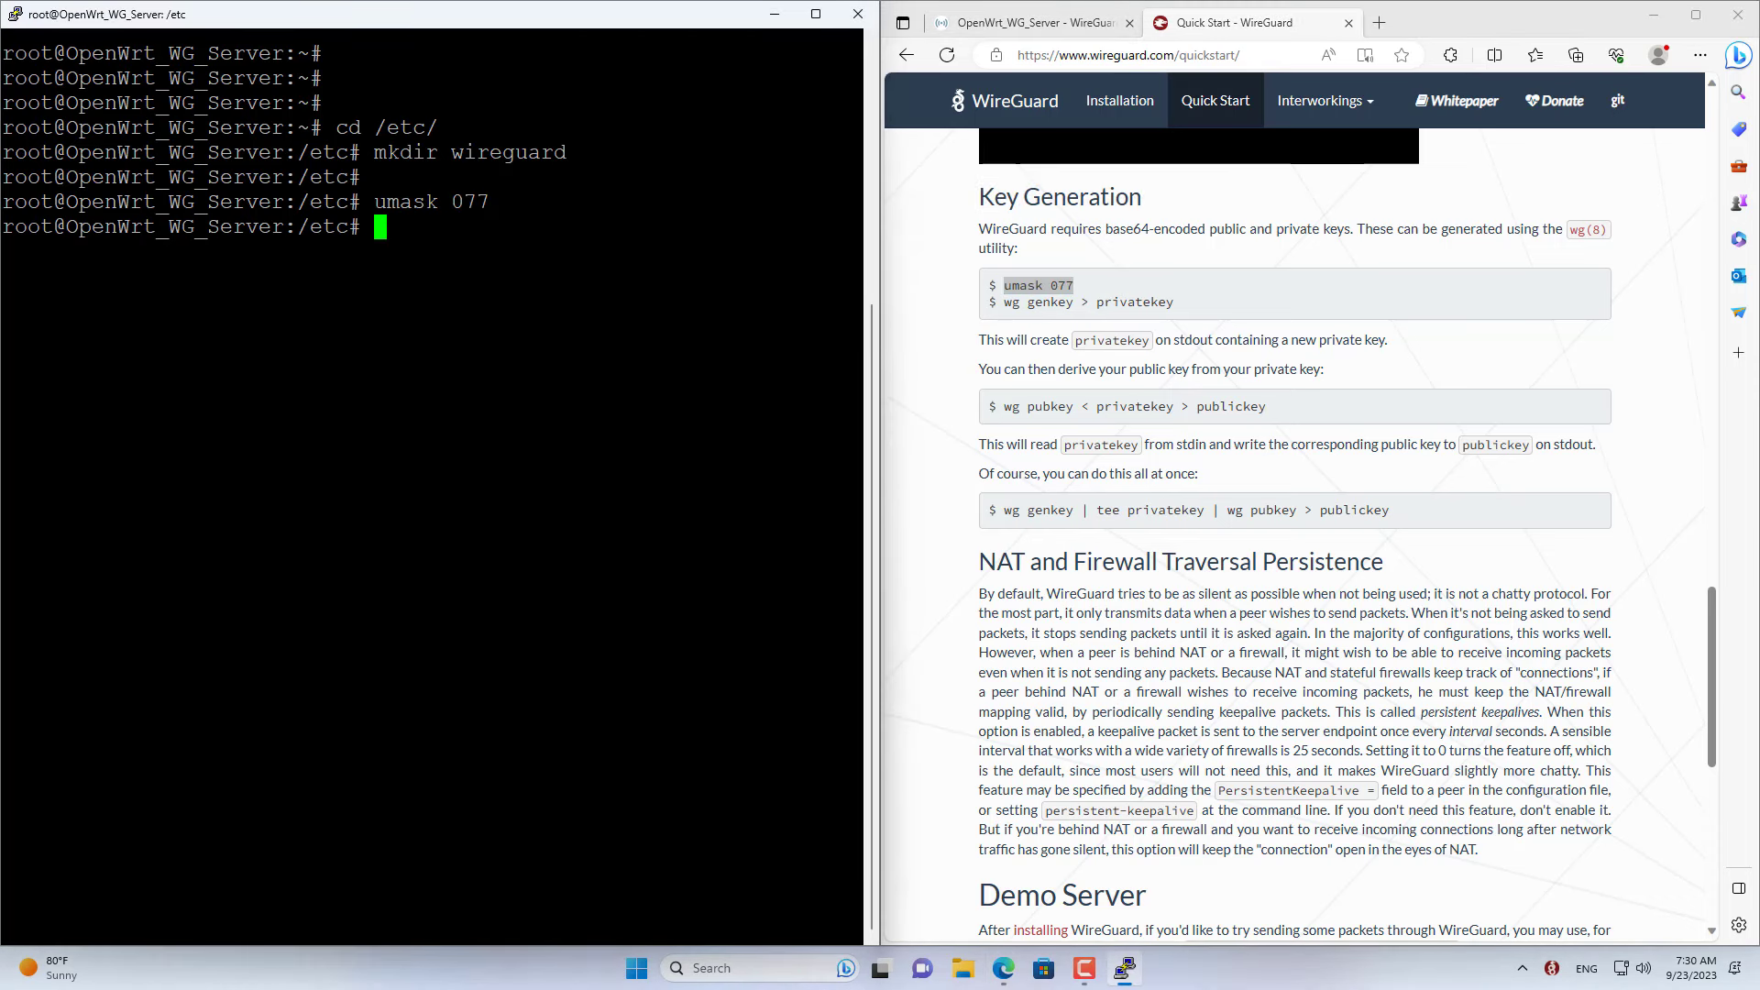
left_click_drag(1006, 302, 1198, 301)
key("ctrl+c")
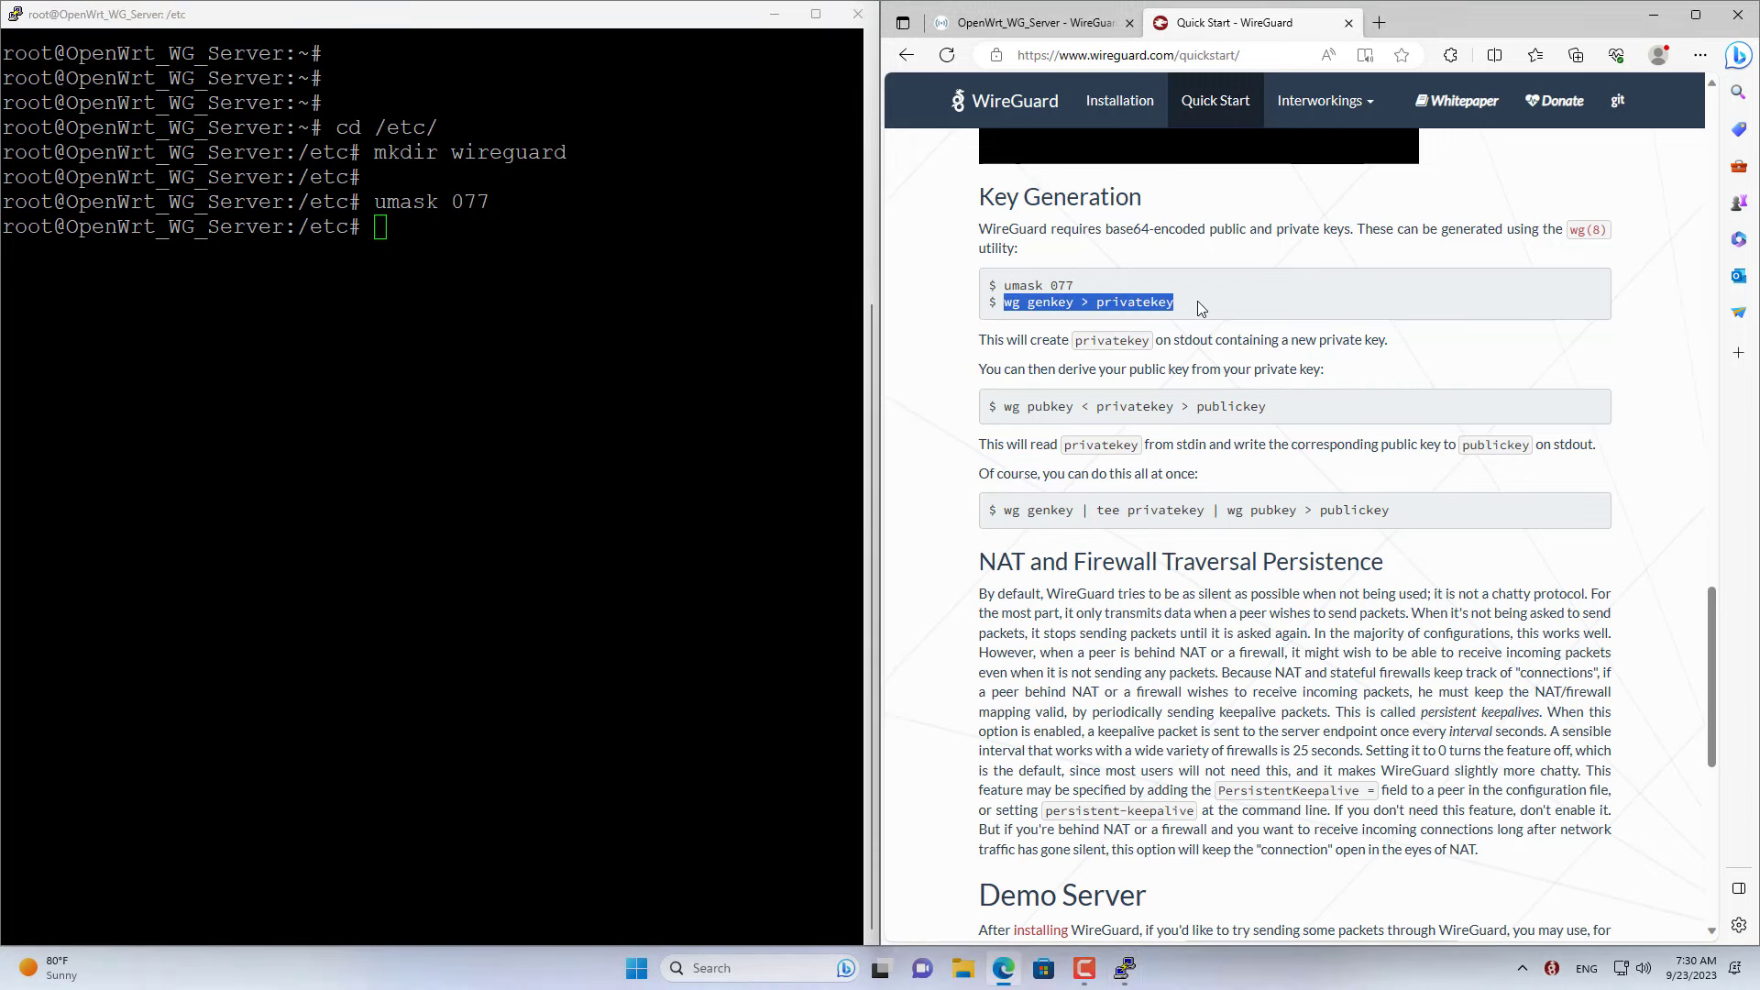
key("alt+Tab")
key("shift+Insert")
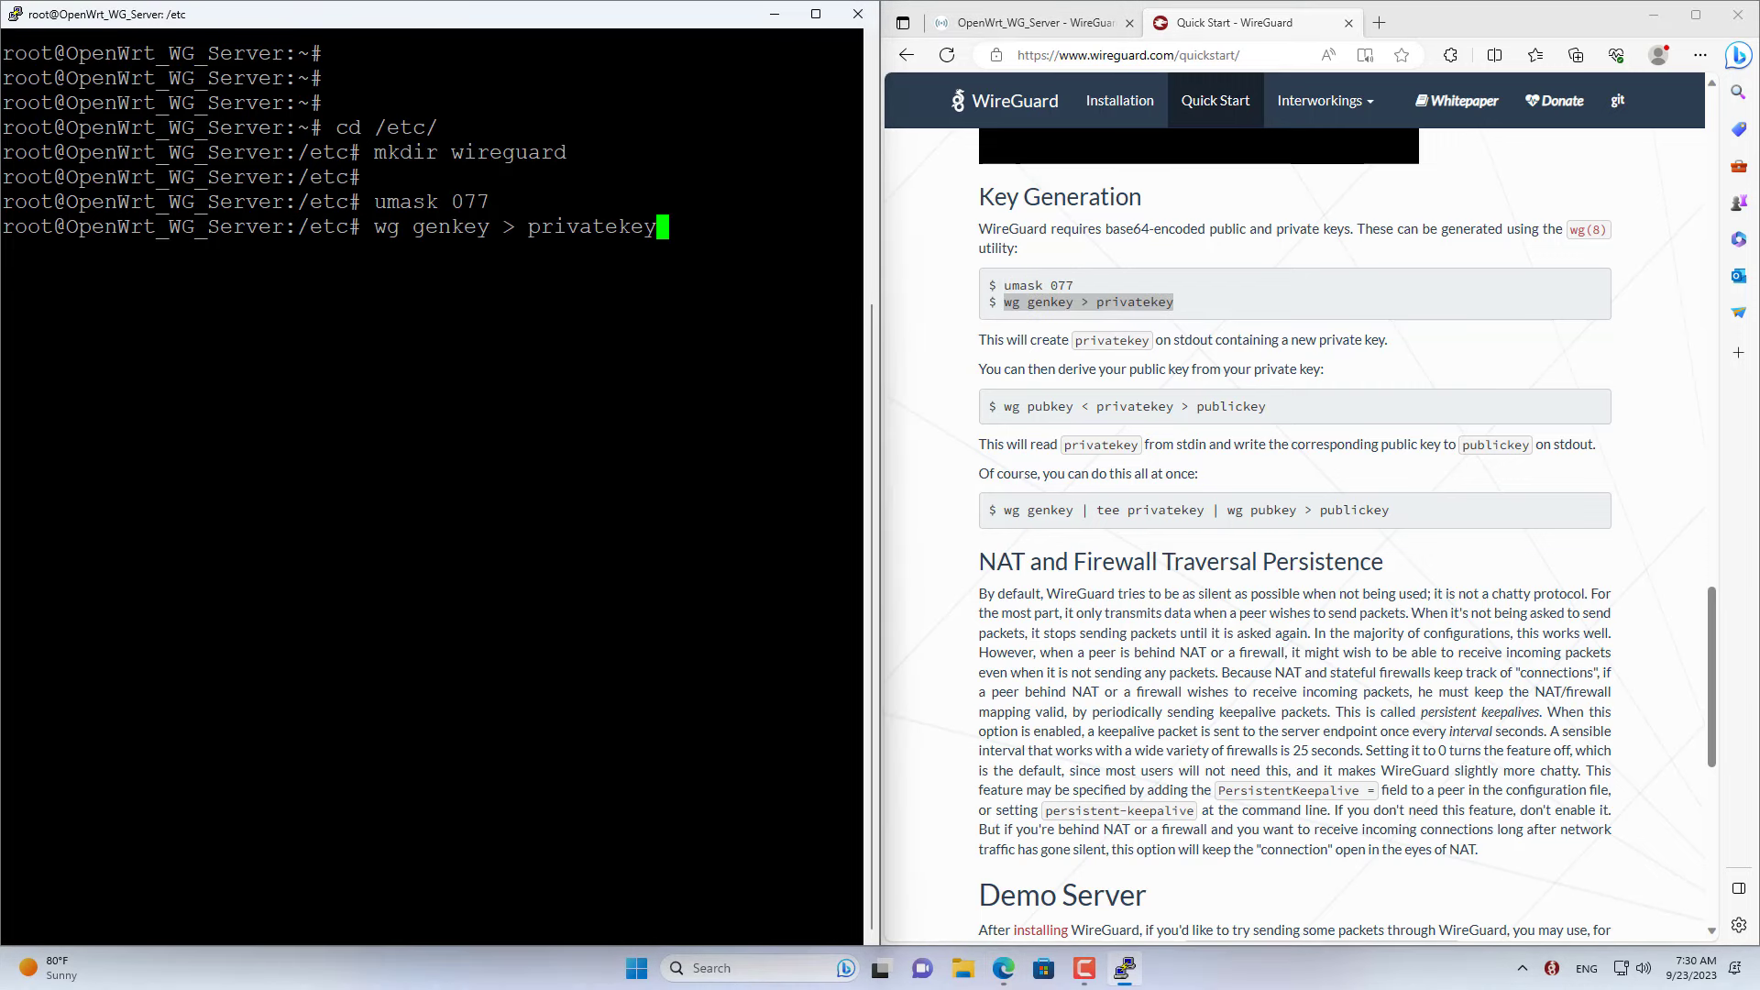
key("Return")
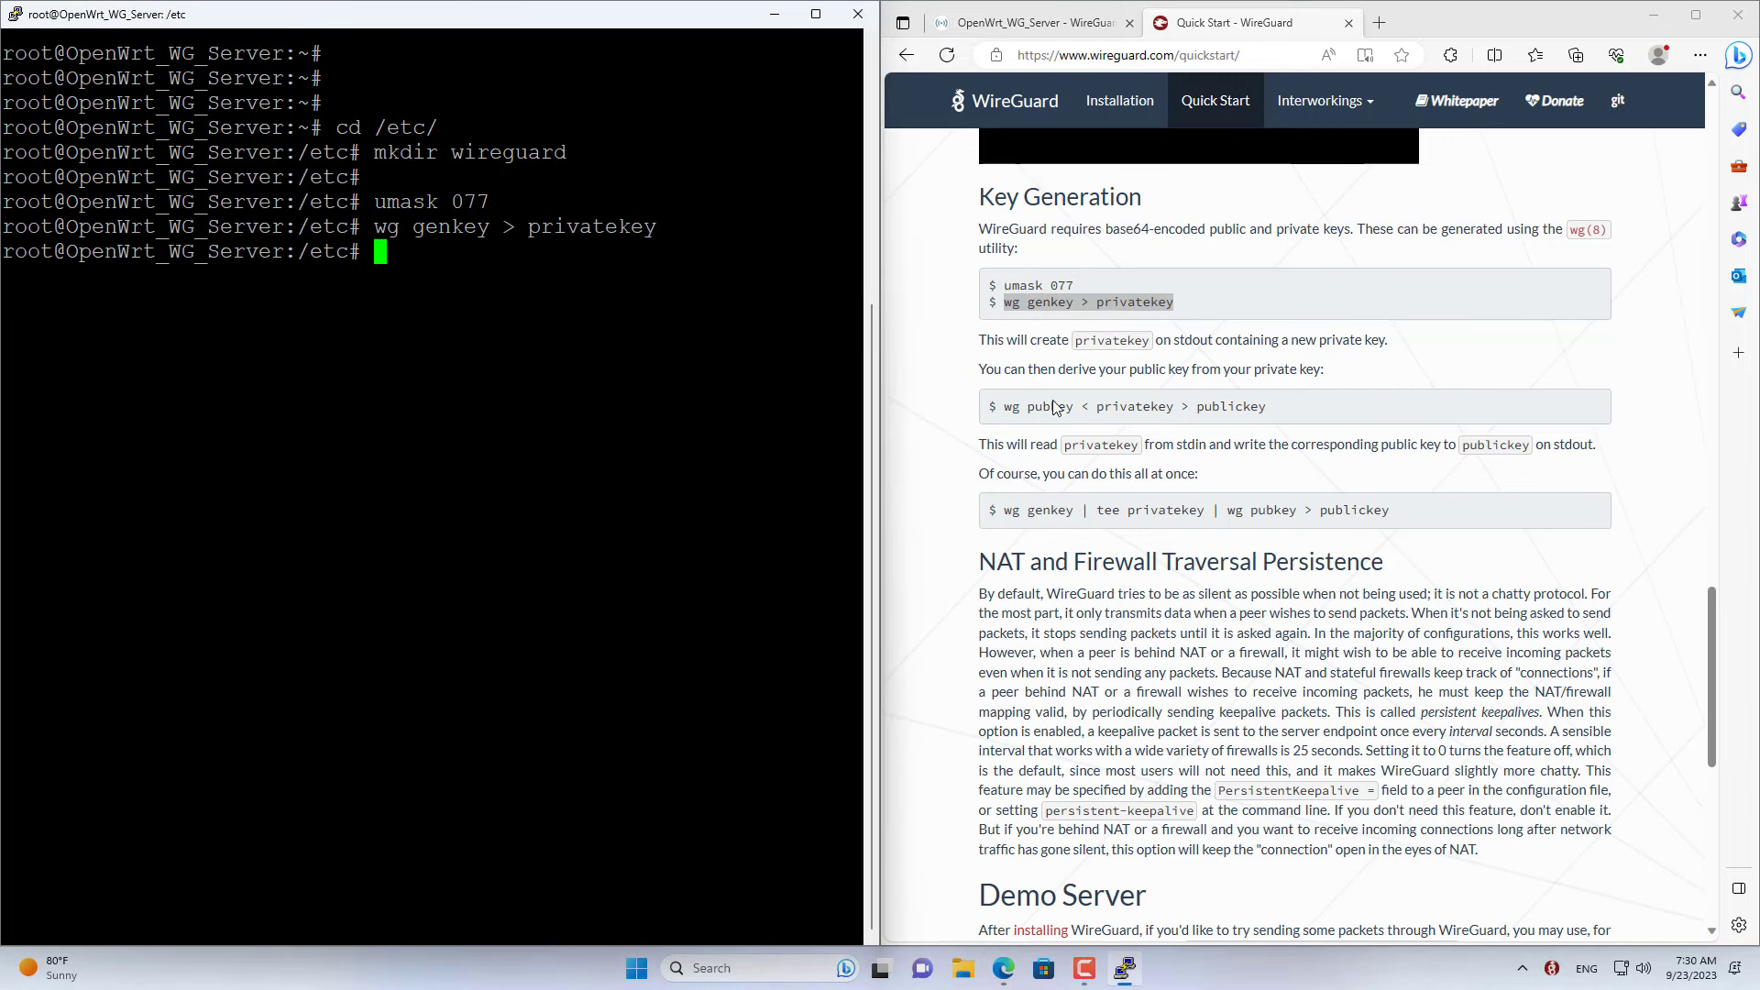
- Derive the public key with 'wg pubkey < privatekey > publickey', then clear the screen
left_click_drag(1006, 406, 1274, 407)
key("ctrl+c")
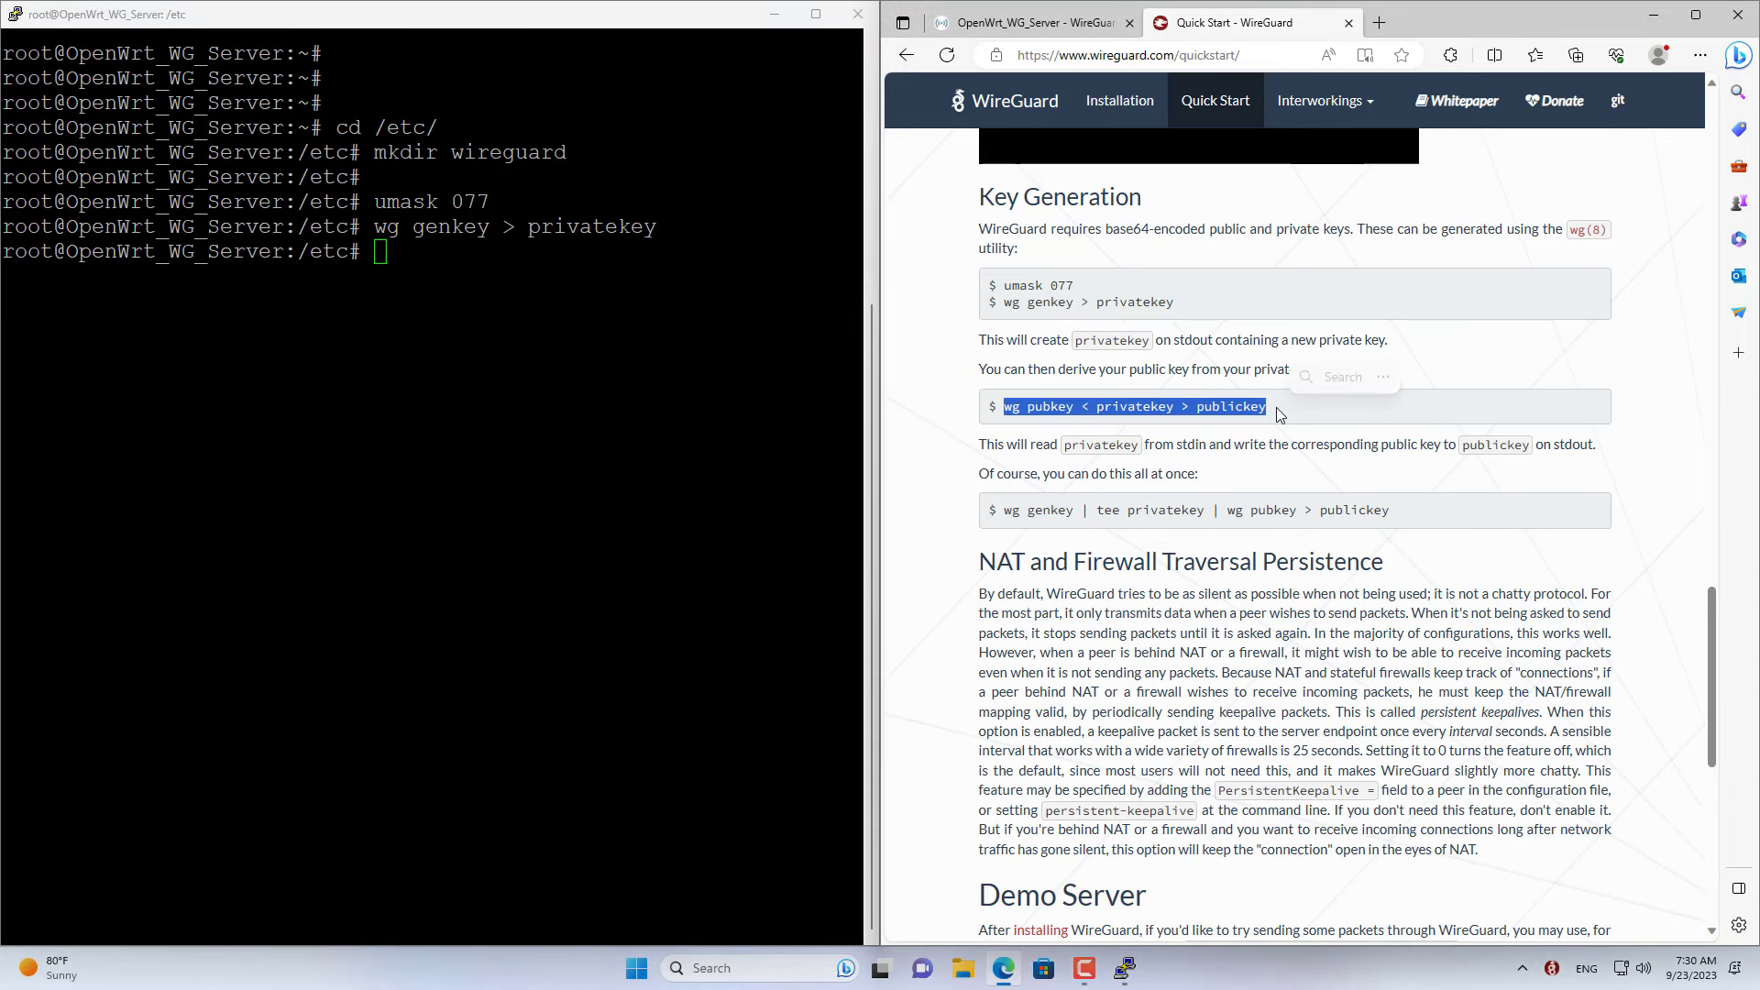
key("alt+Tab")
key("shift+Insert")
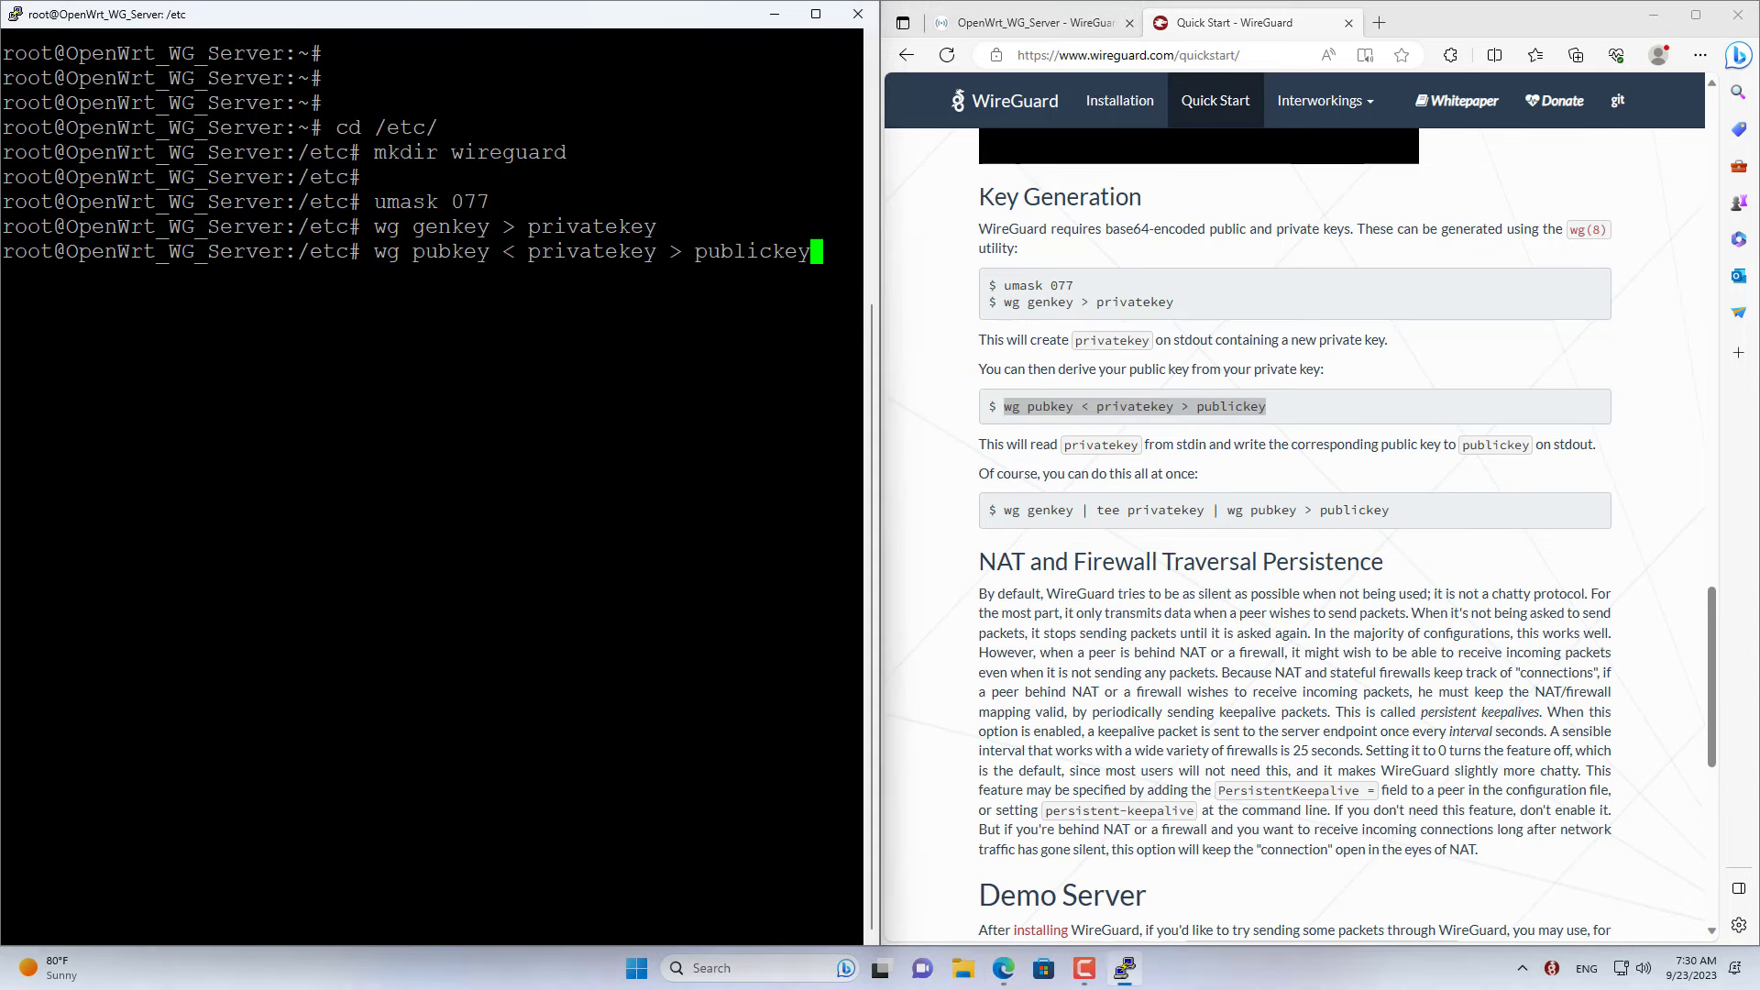
key("Return")
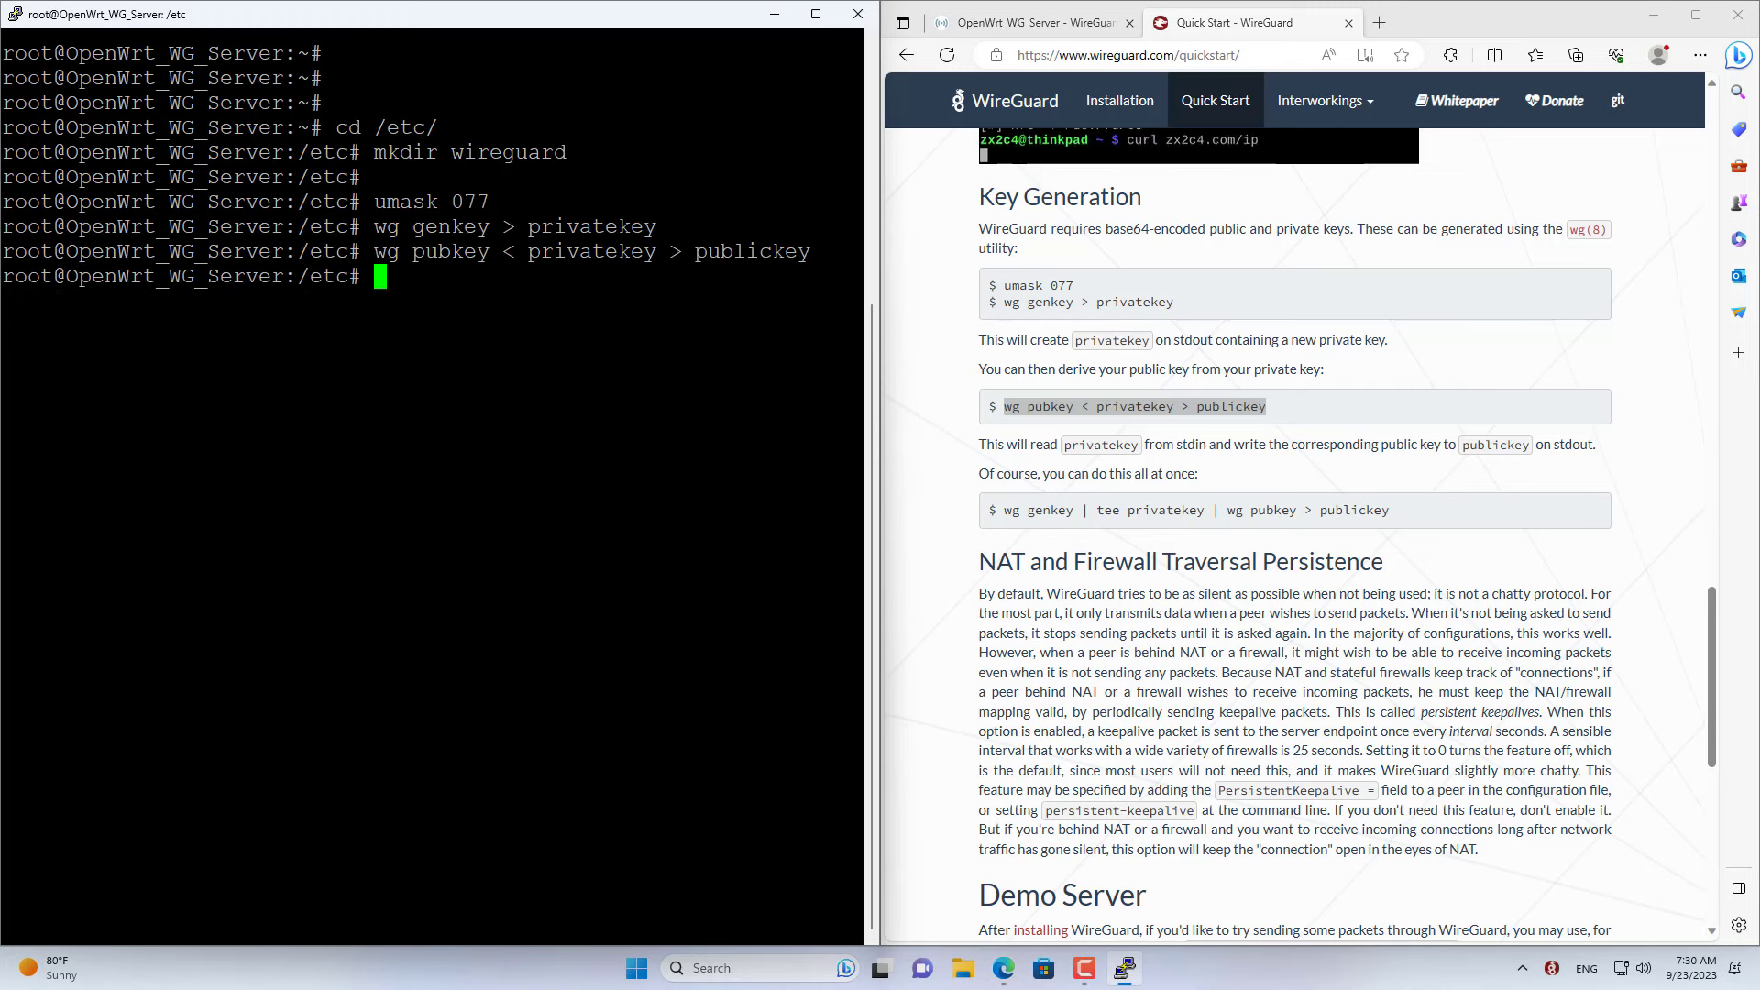
key("Return")
key("Return")
key("Return")
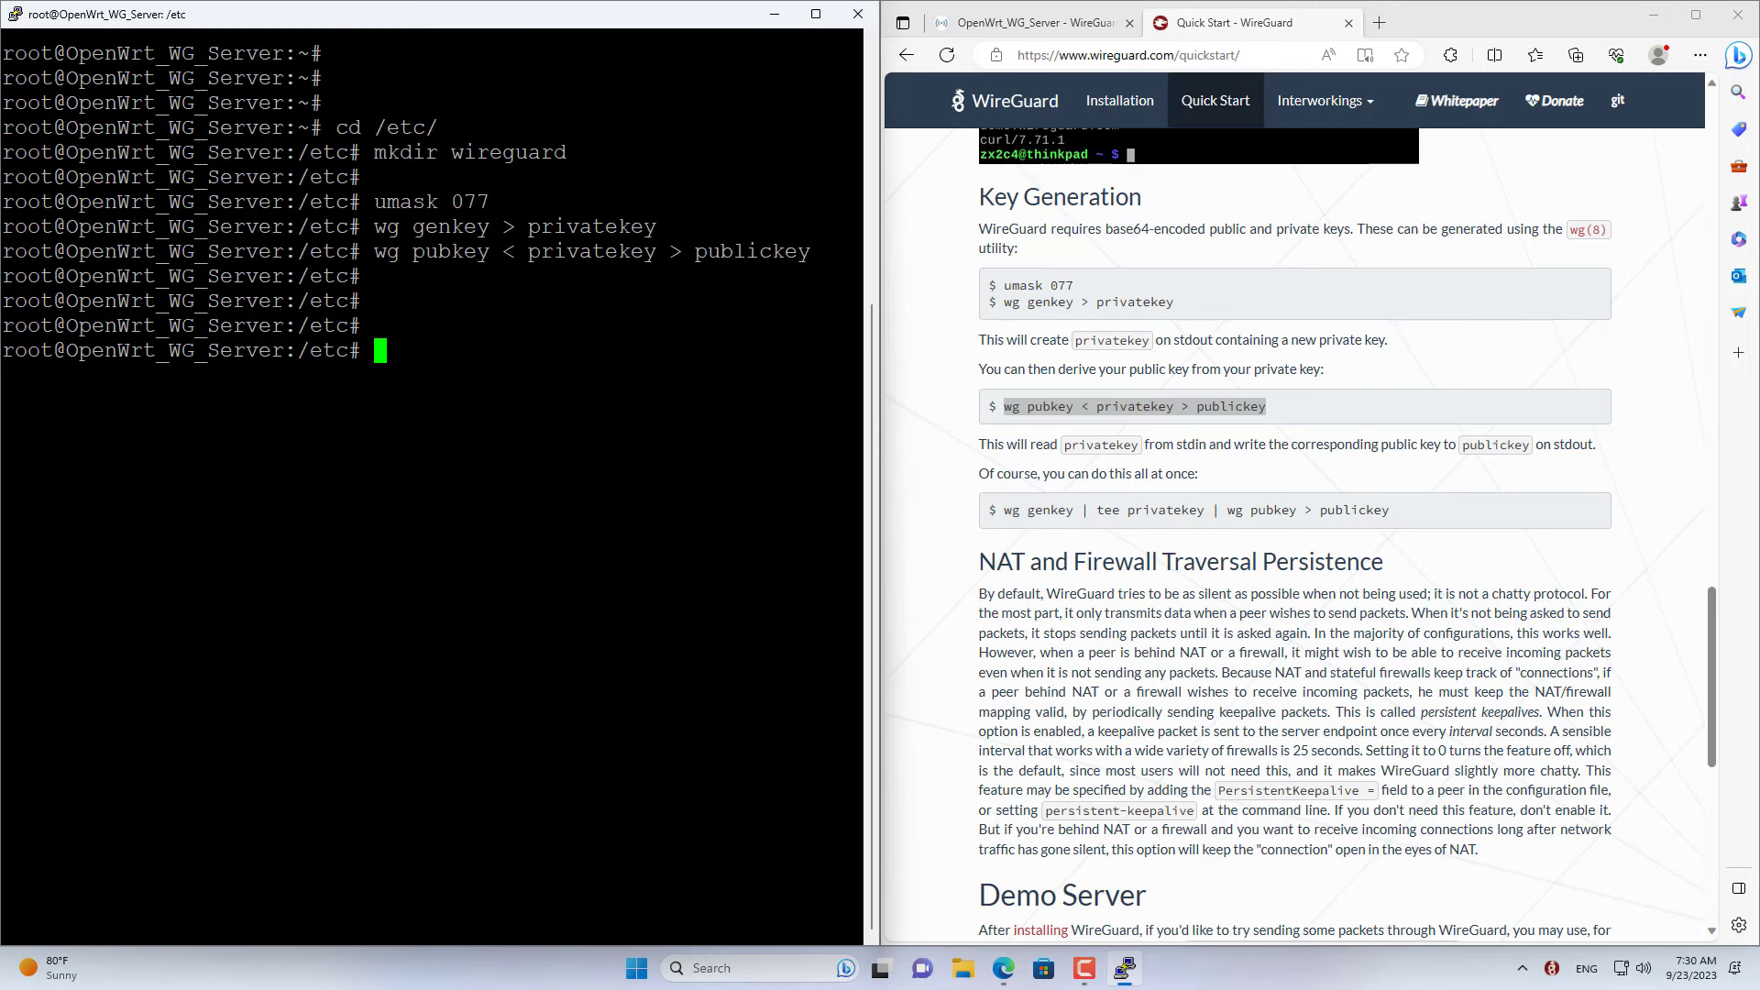
type("clear")
key("Return")
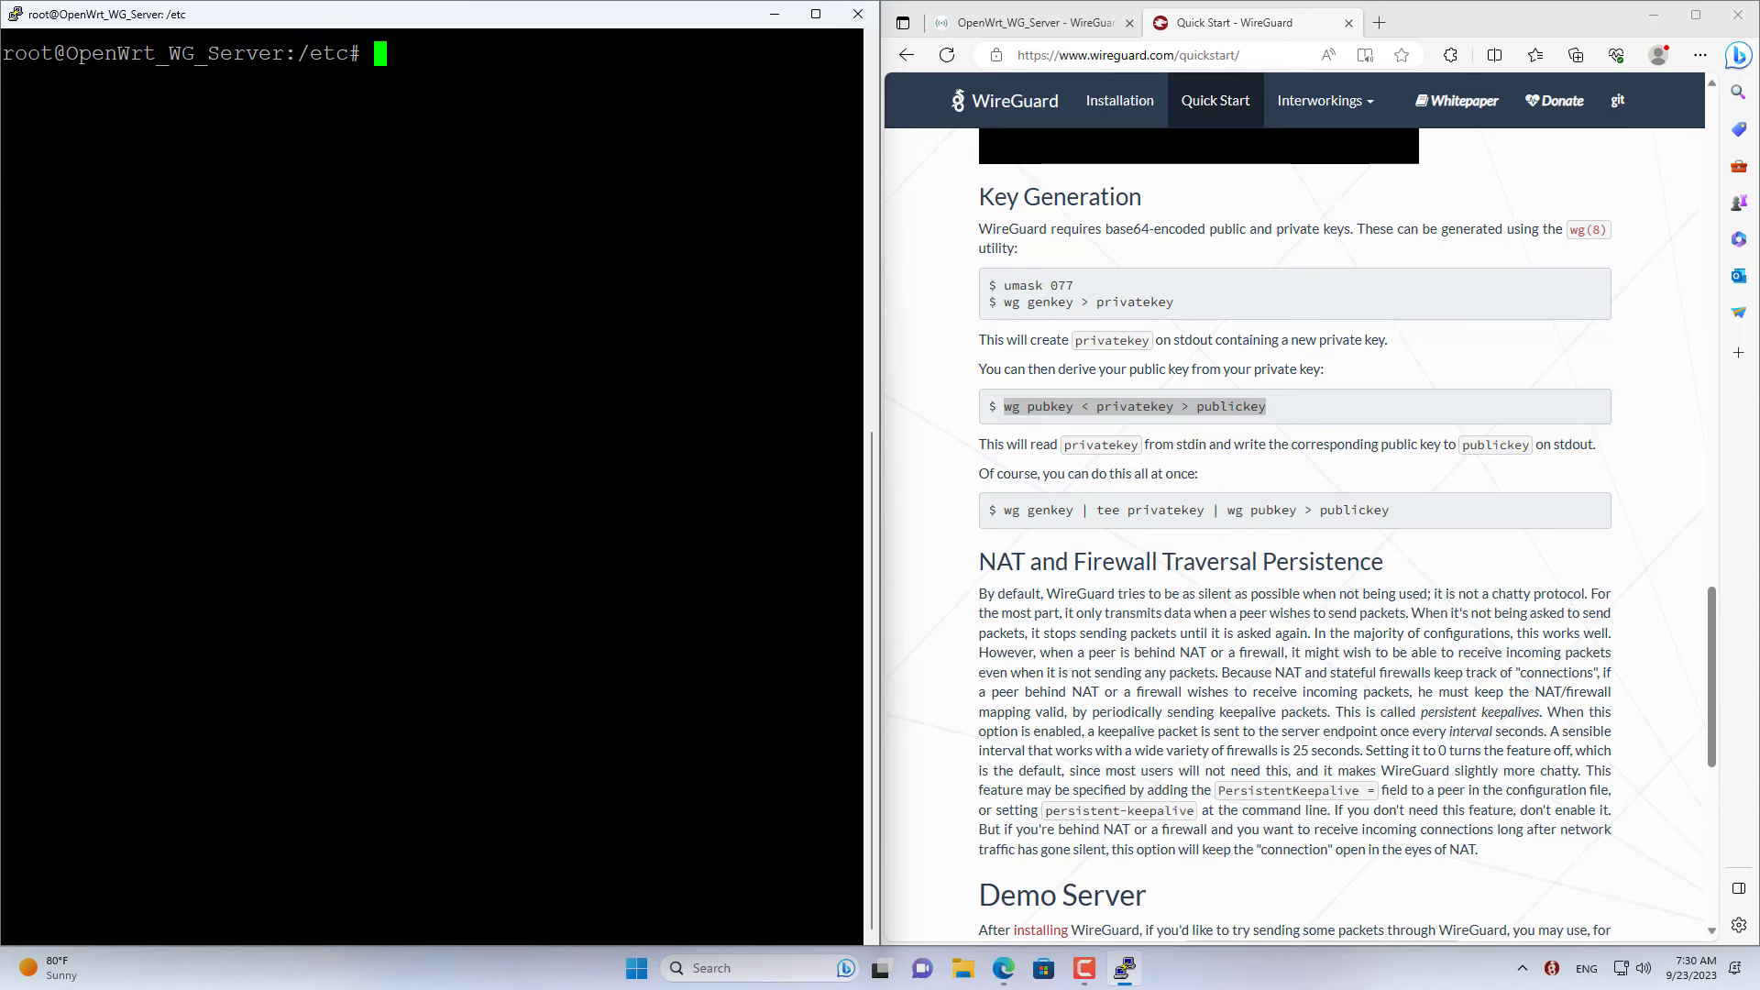
- Display the generated keys with 'cat privatekey' and 'cat publickey'
type("cat privatekey")
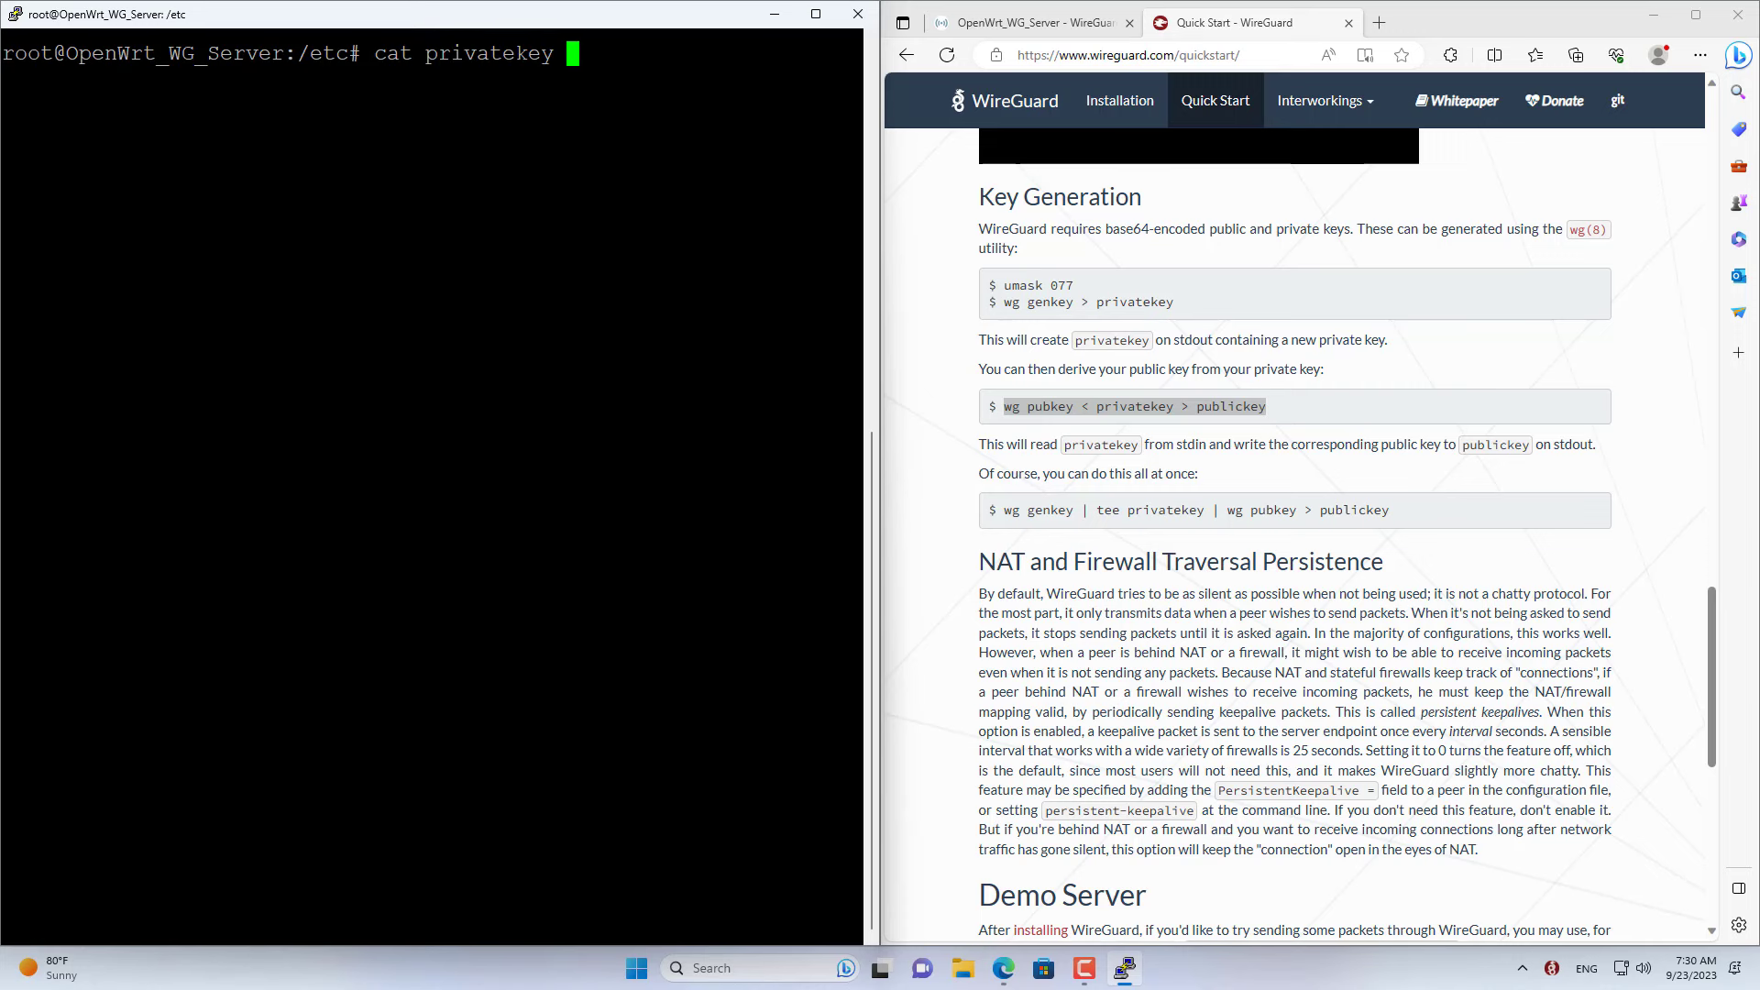
key("Return")
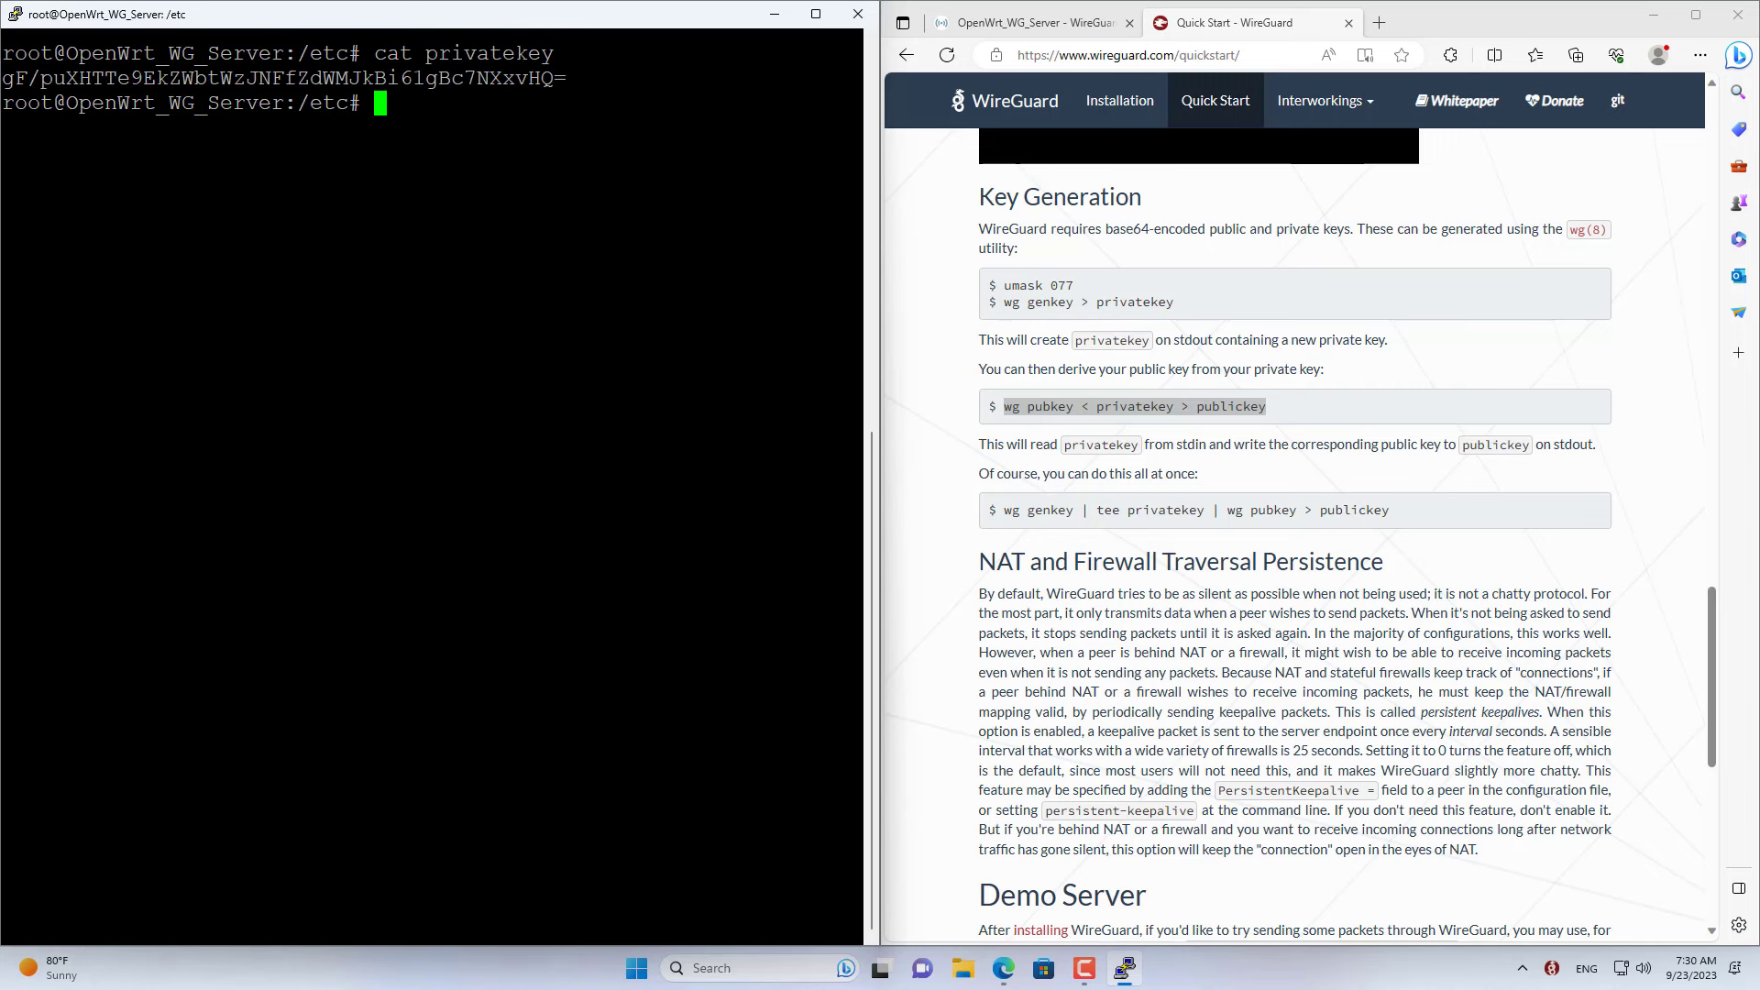
key("Return")
key("Return")
key("Return")
key("Return")
key("Return")
key("Up")
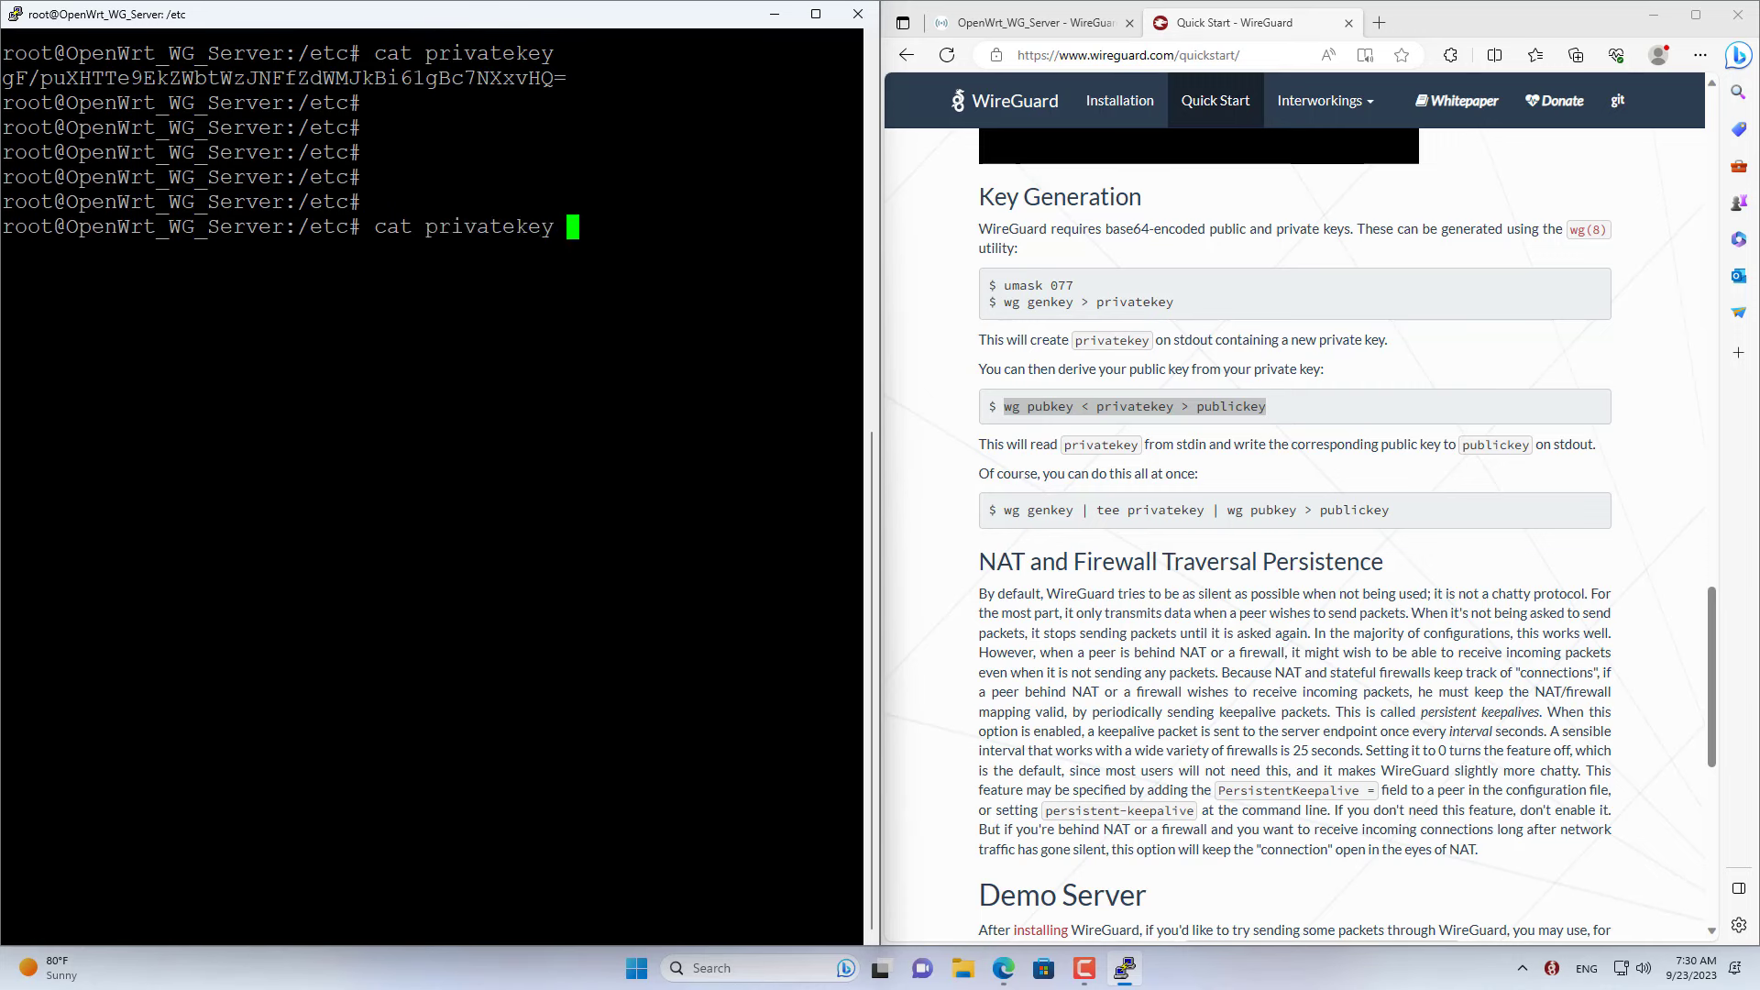
key("BackSpace")
key("BackSpace")
key("BackSpace")
key("BackSpace")
key("BackSpace")
key("BackSpace")
key("BackSpace")
key("BackSpace")
key("BackSpace")
key("BackSpace")
type("ub")
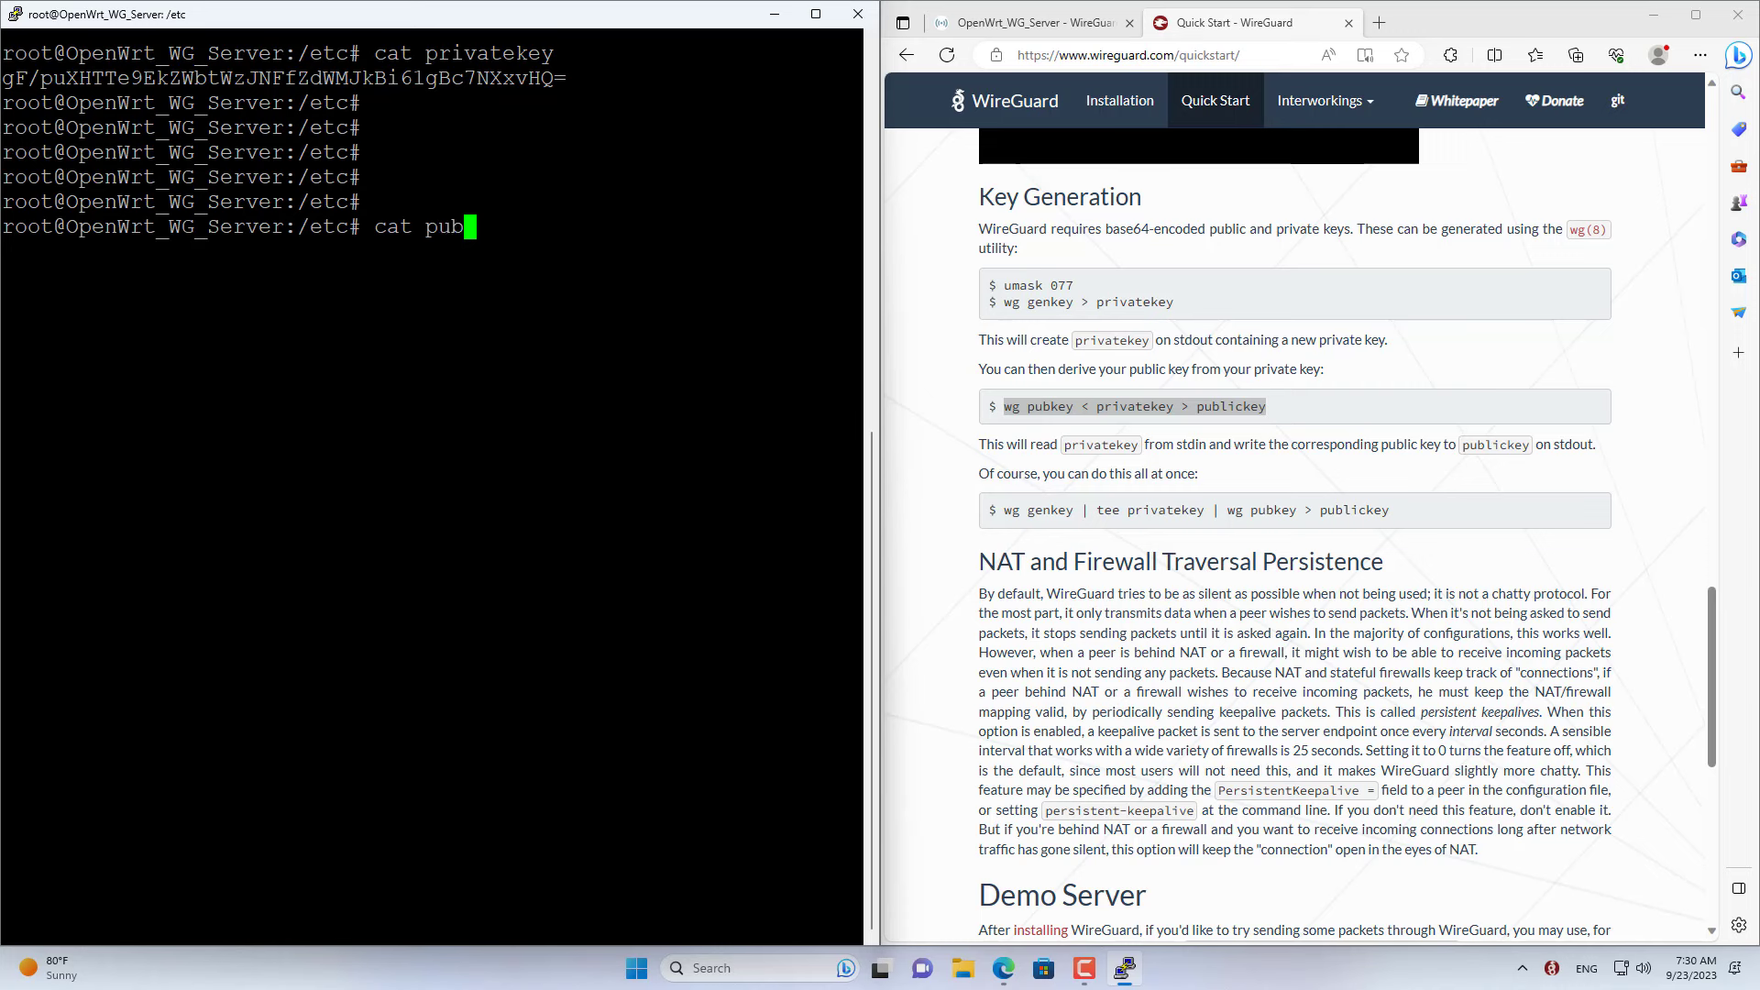
key("Tab")
key("Return")
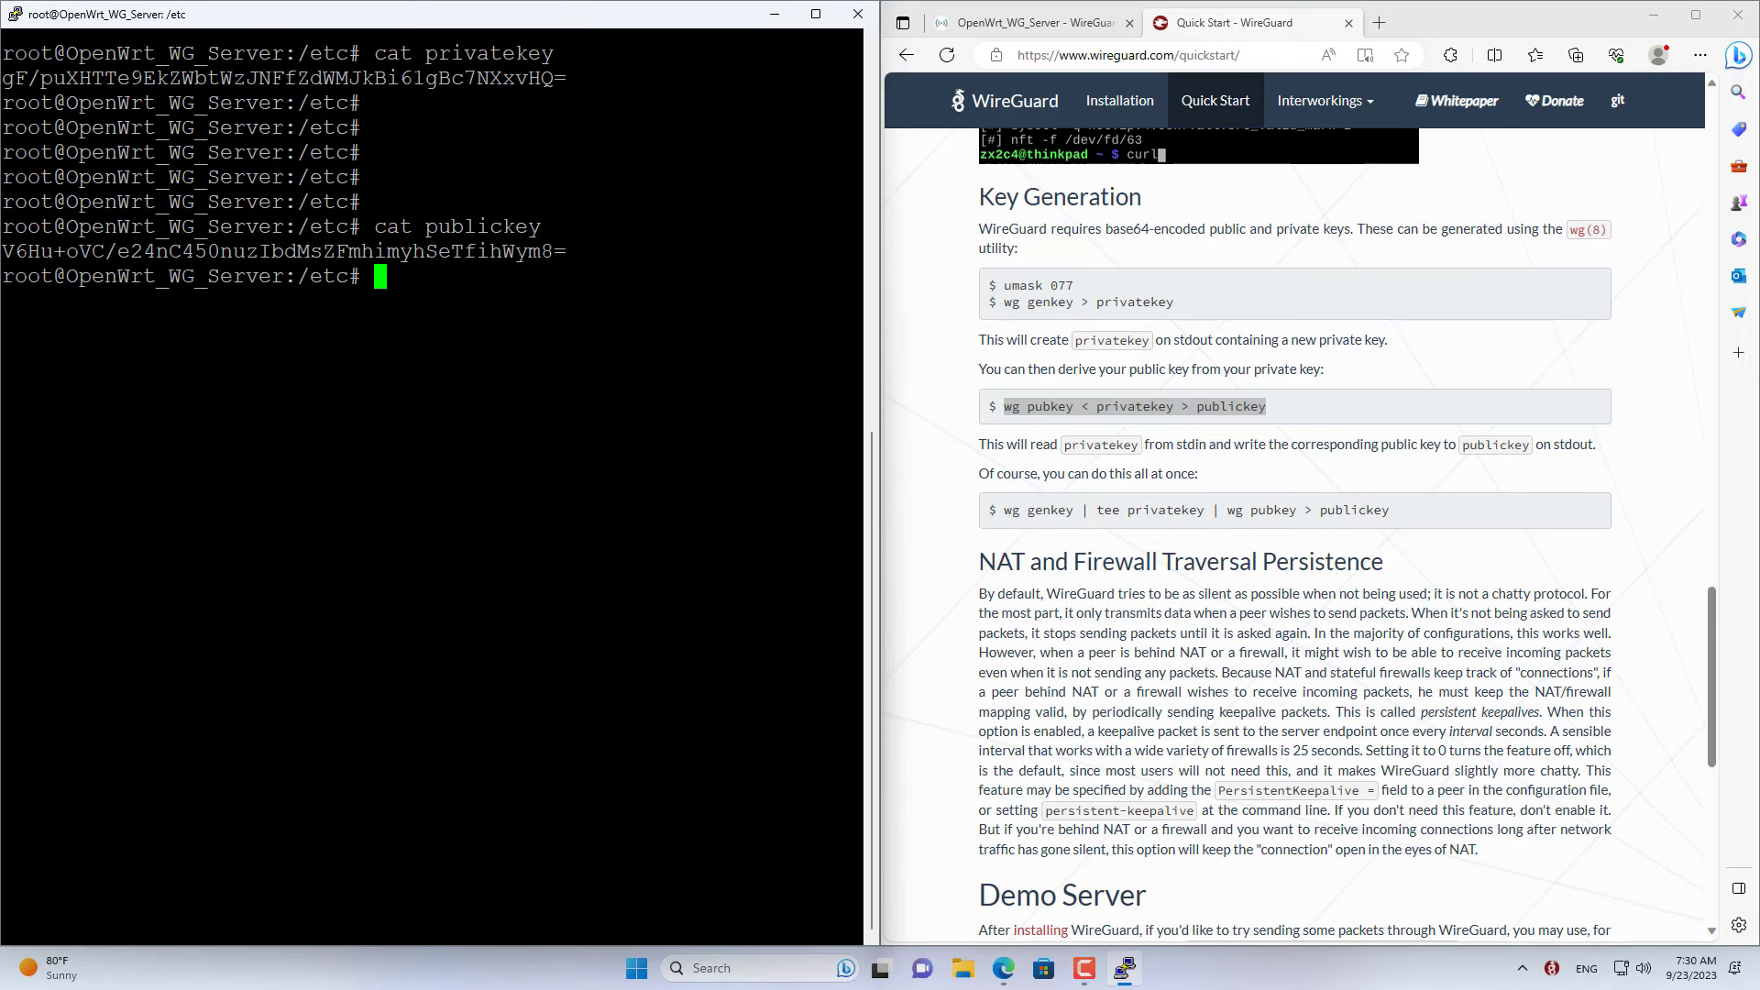
- Snap the Notepad key notes to the left half and switch to the OpenWrt_WG_Server tab
left_click_drag(1269, 305, 763, 125)
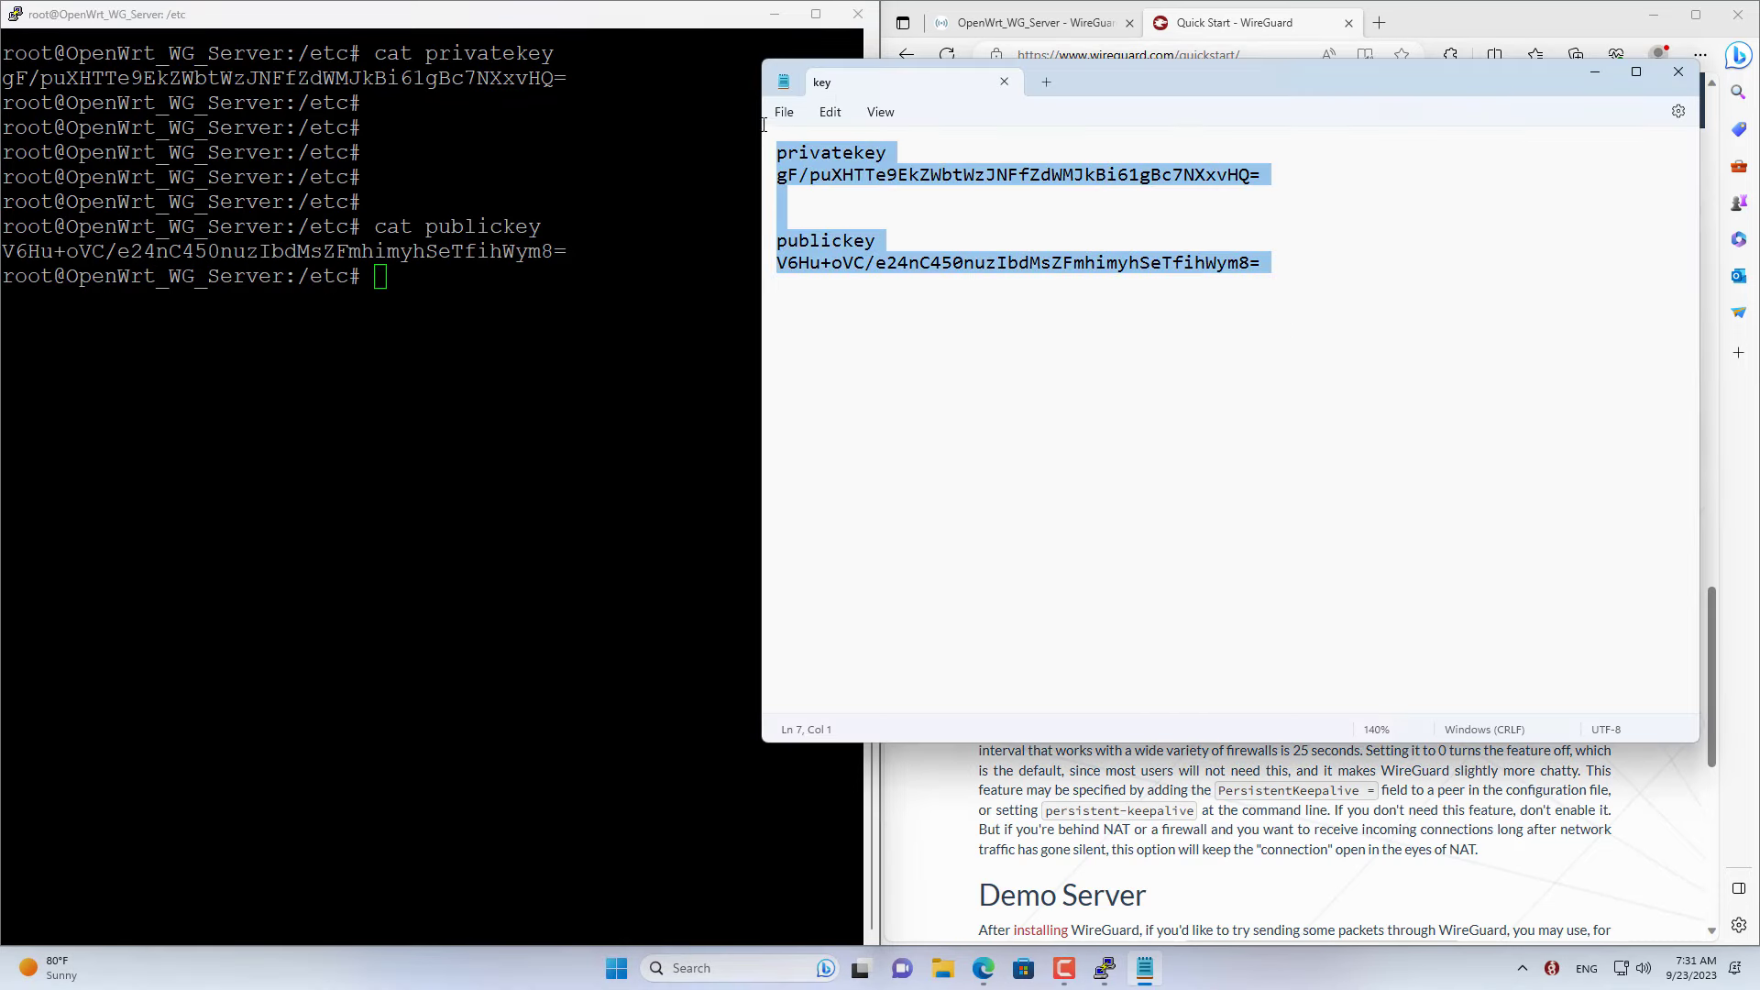
left_click(888, 158)
double_click(882, 154)
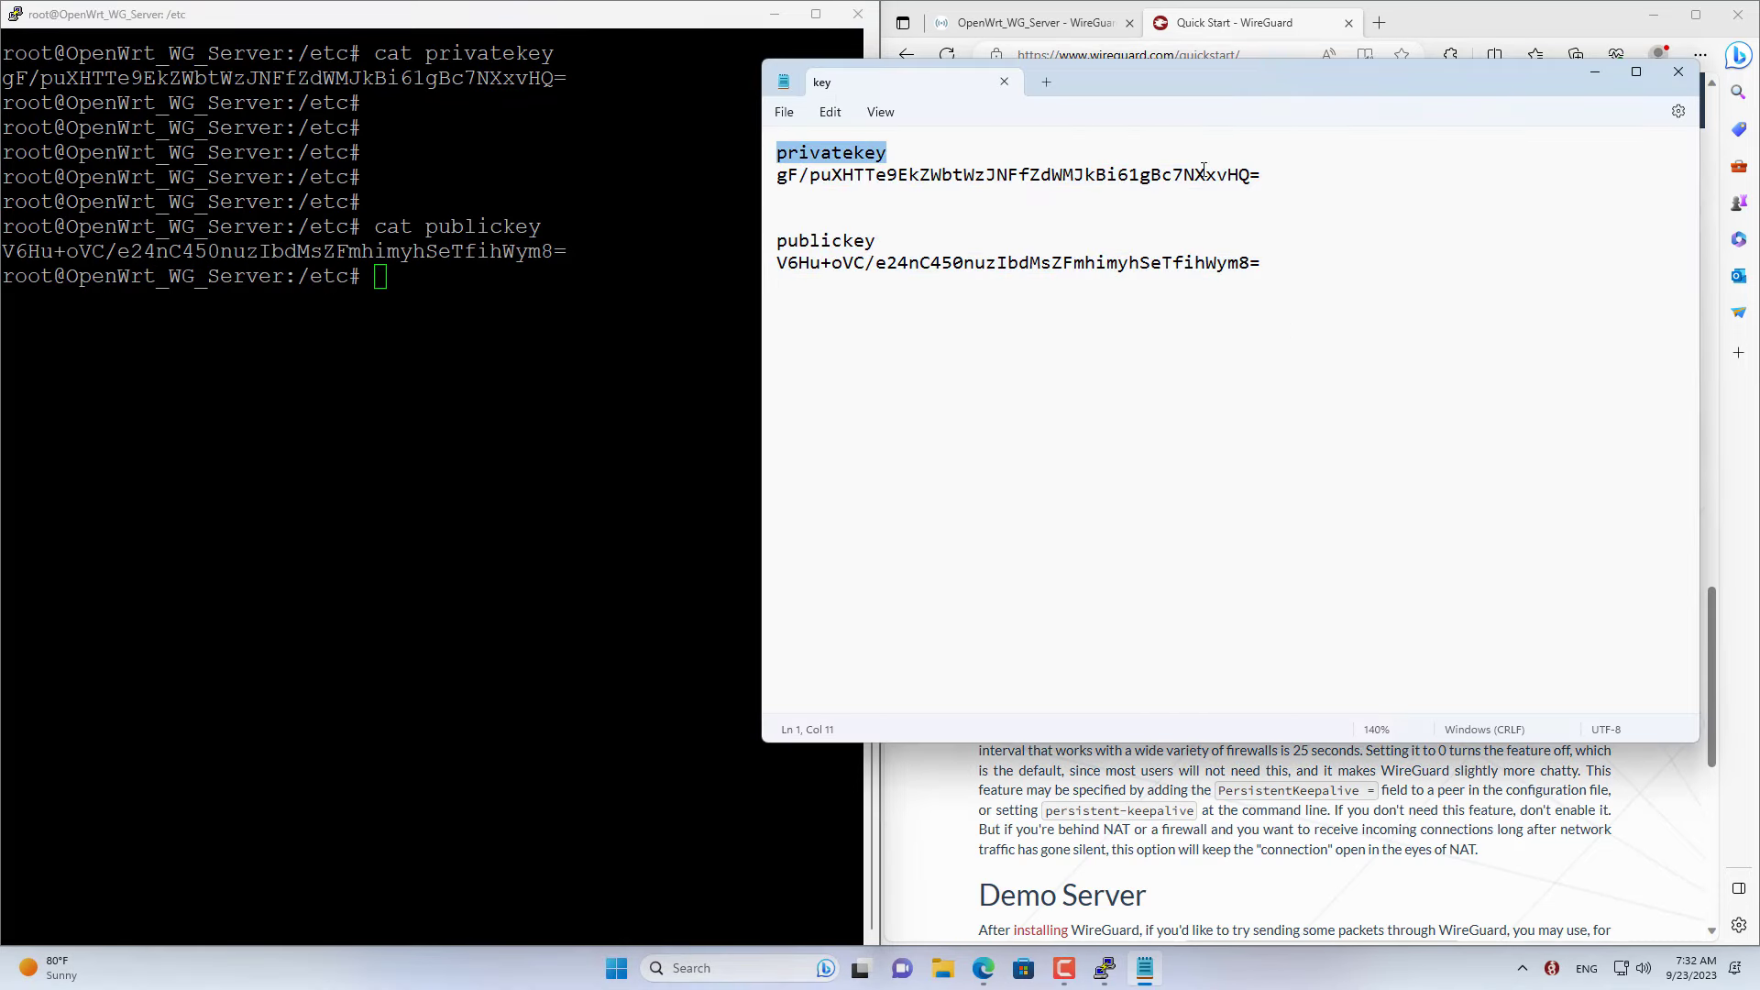
double_click(869, 241)
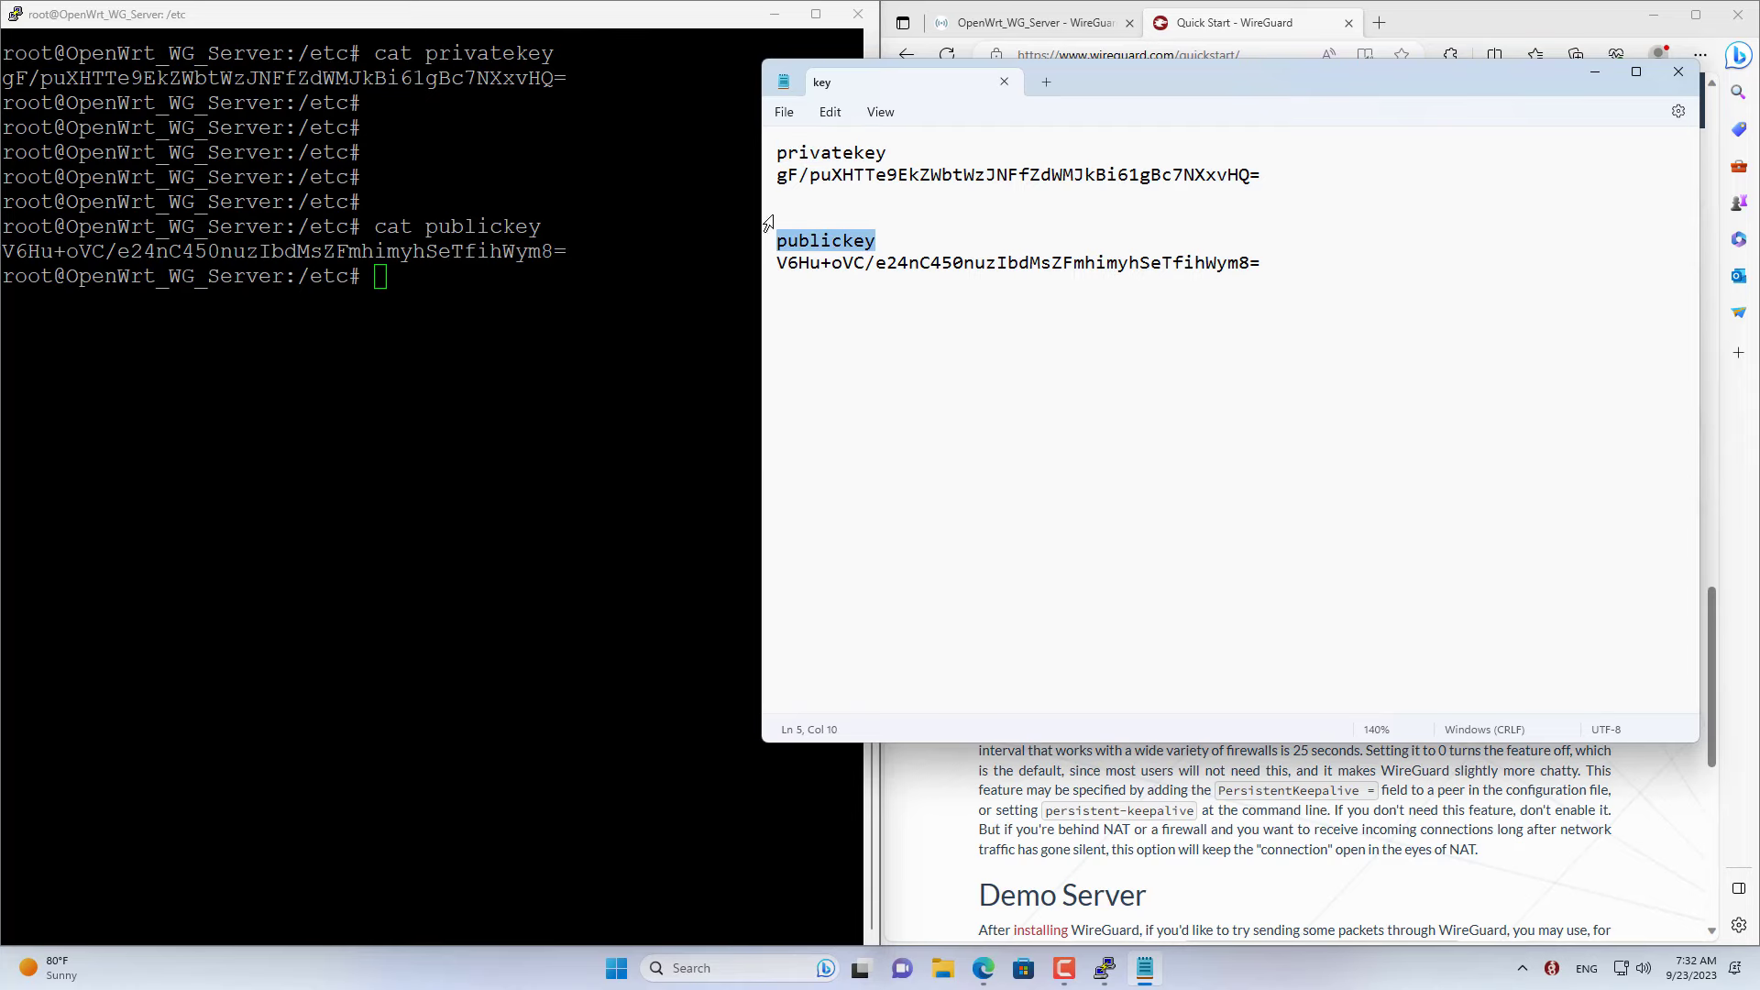
key("super+Left")
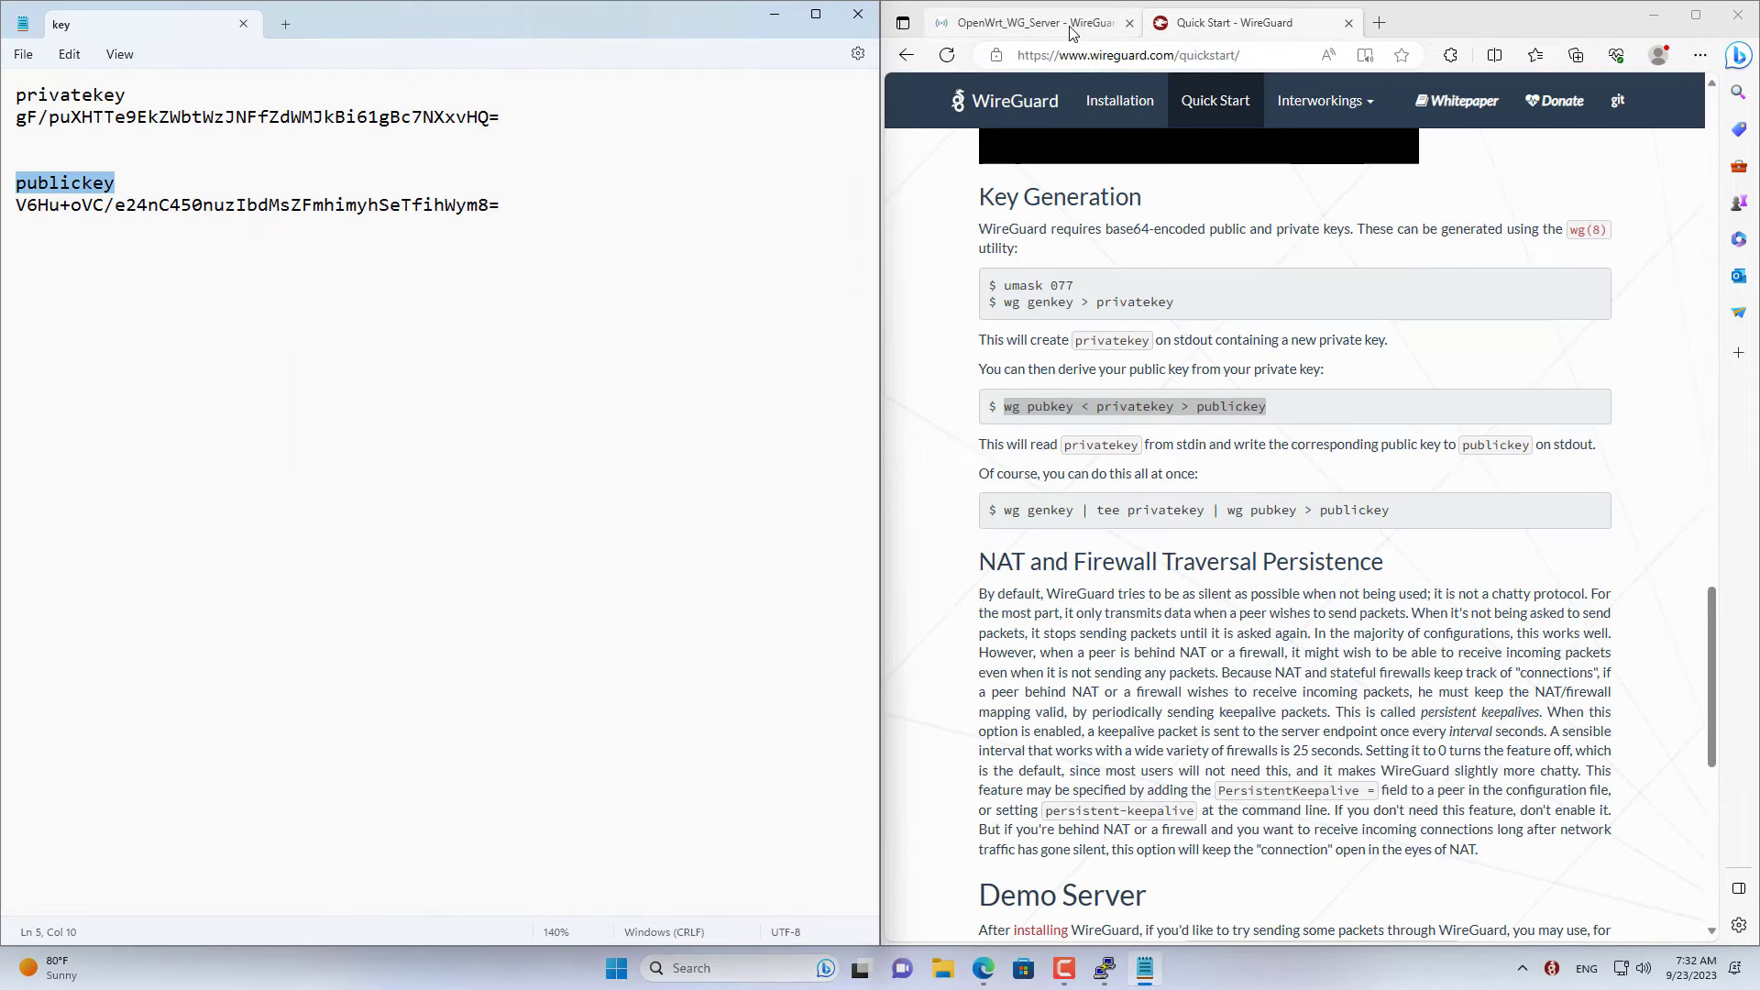
left_click(1036, 23)
mouse_move(1297, 103)
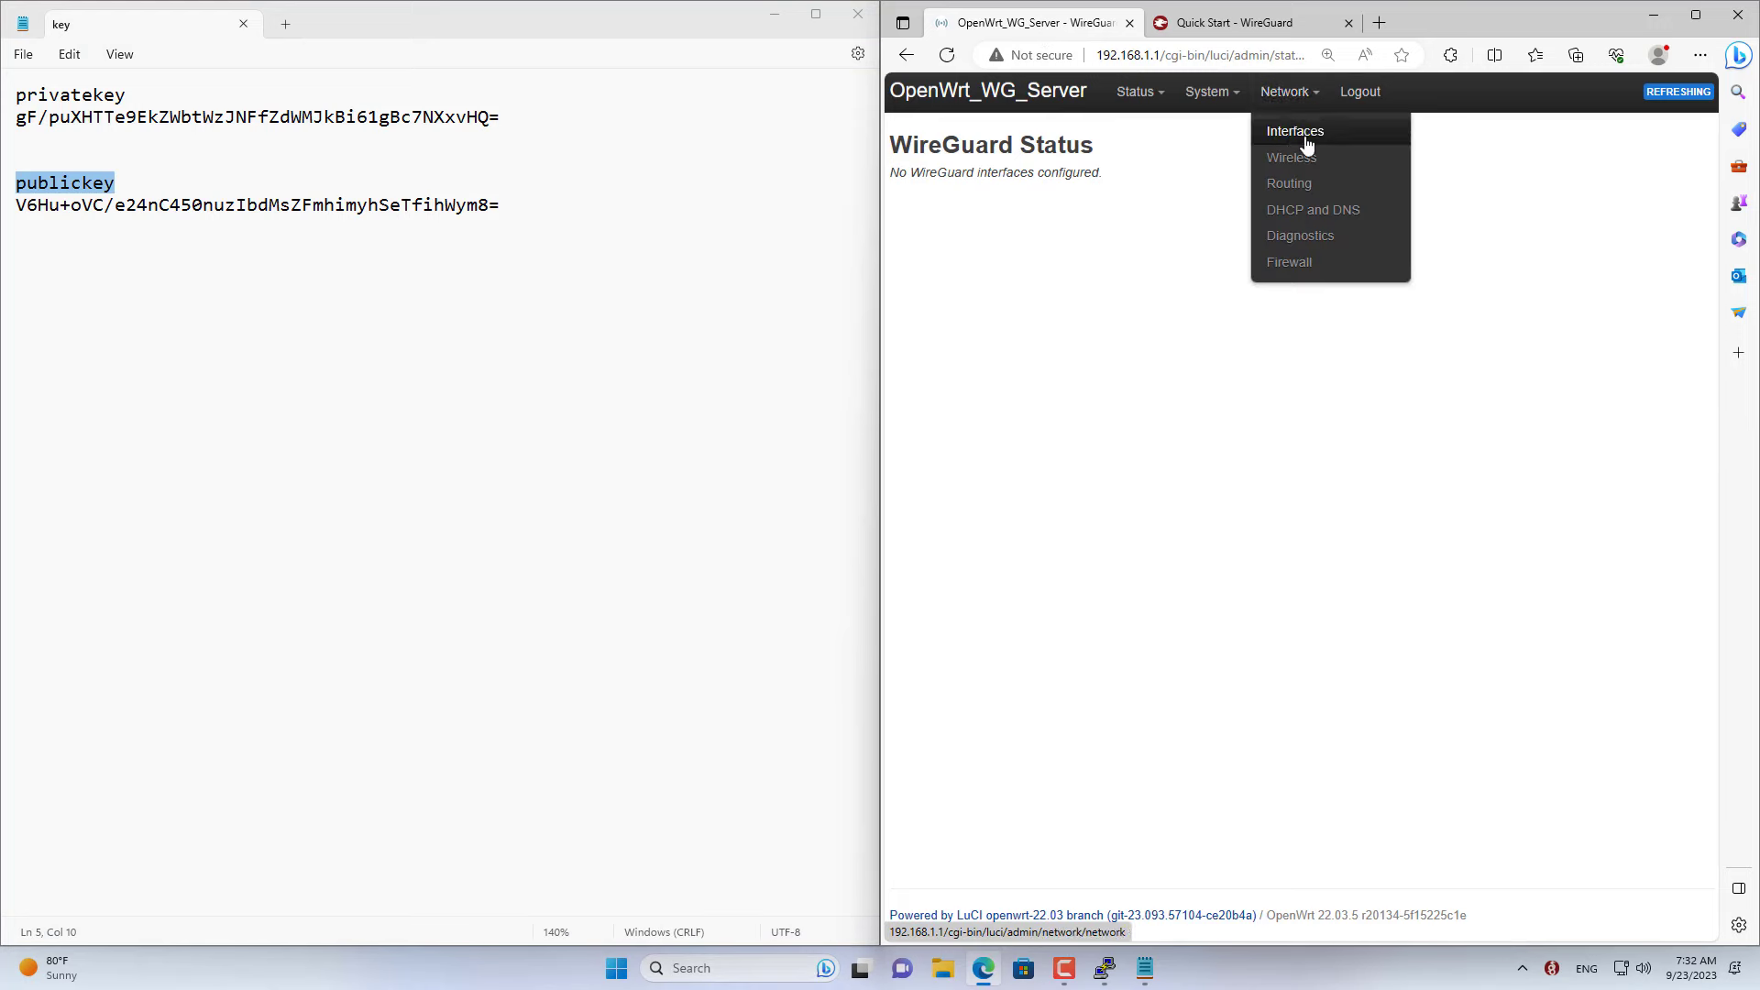
- Add a new interface WG_0 with the WireGuard VPN protocol under Network > Interfaces
left_click(1300, 138)
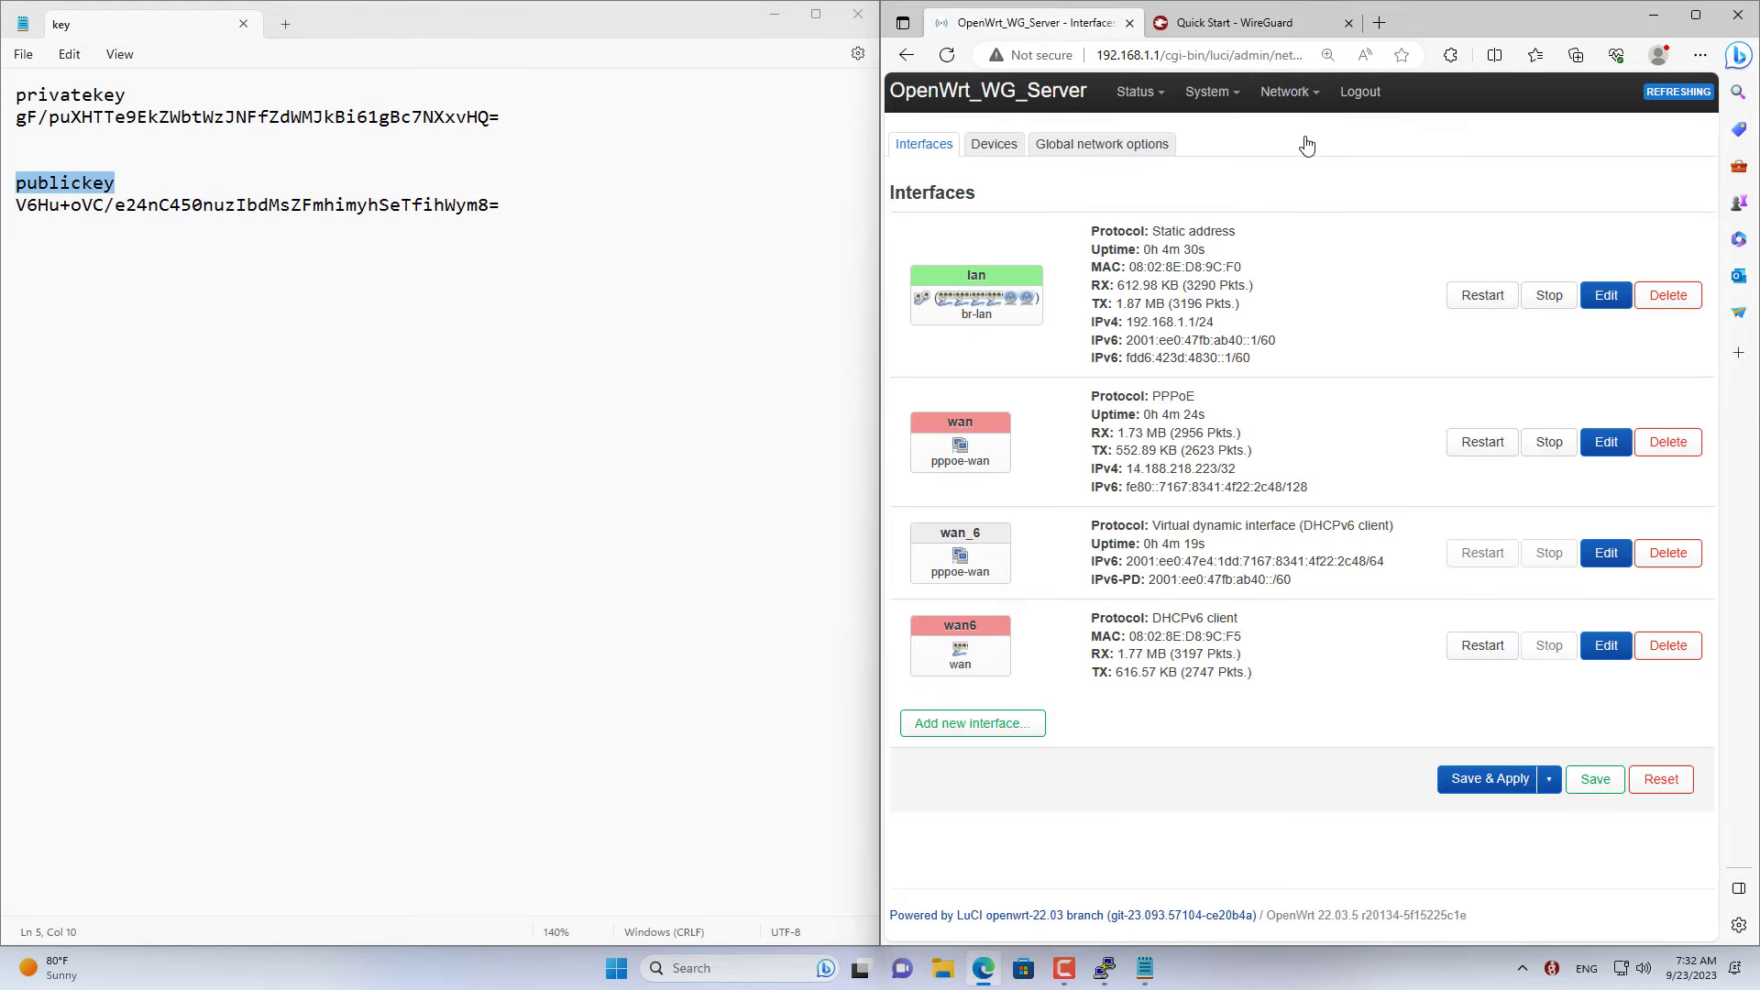
left_click(987, 727)
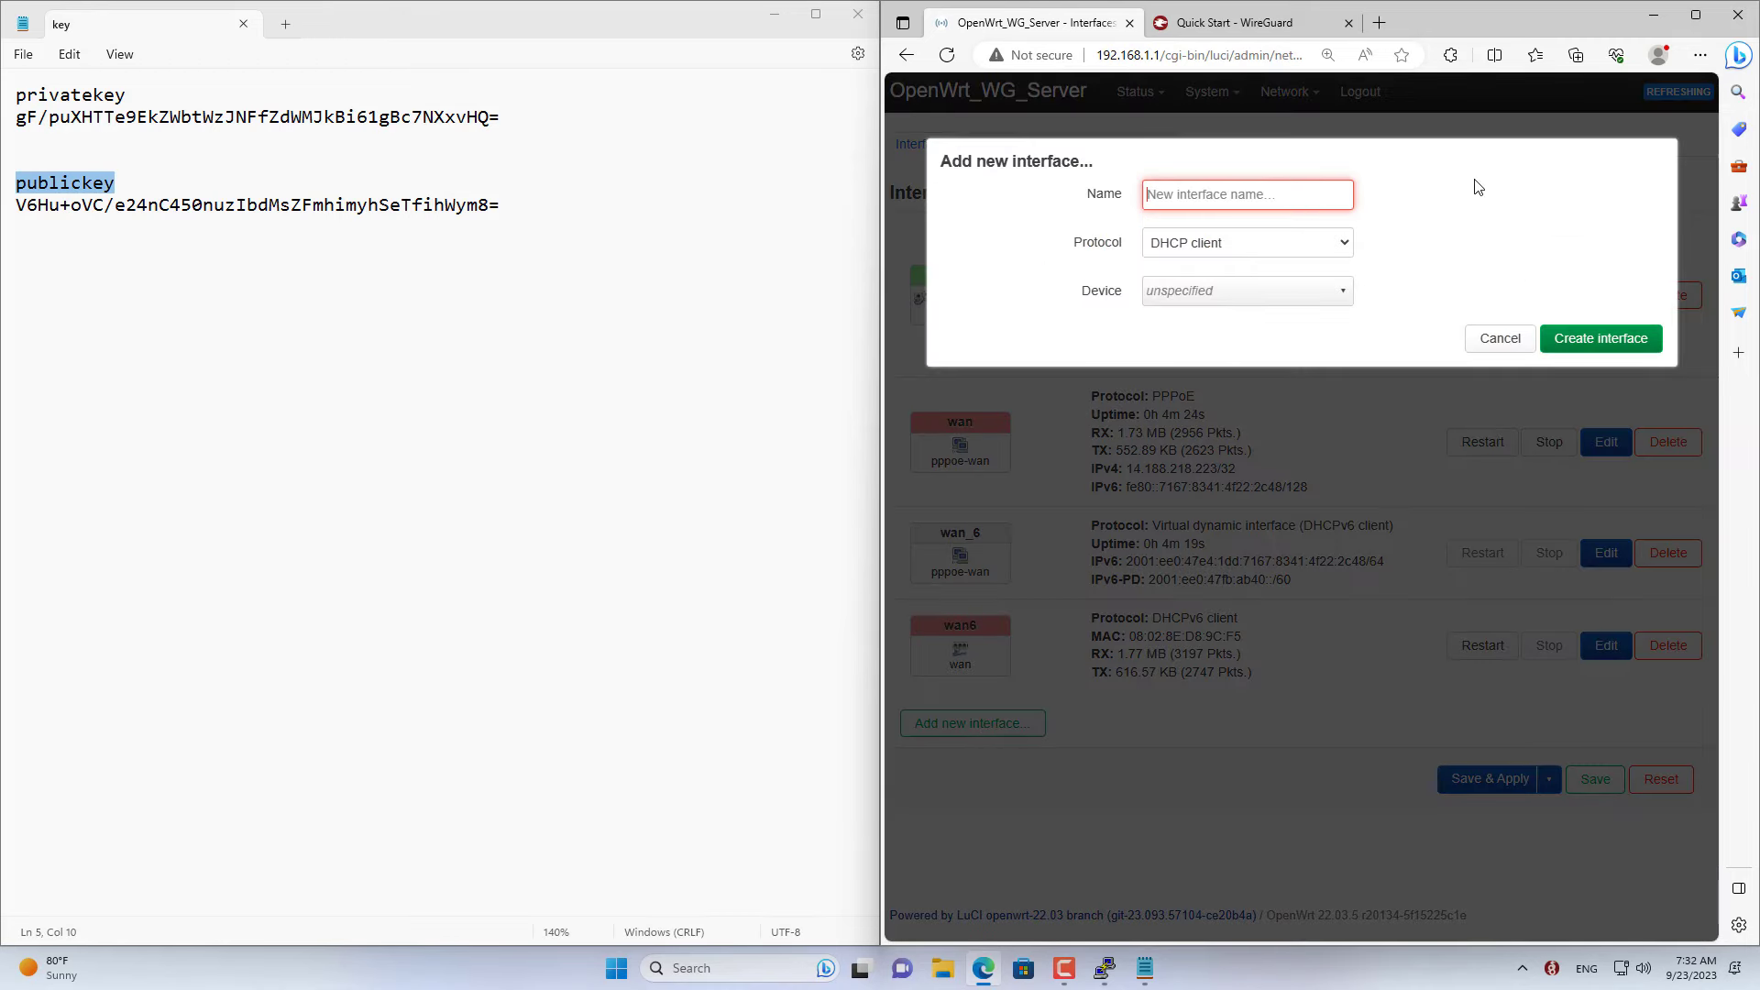
type("WG_0")
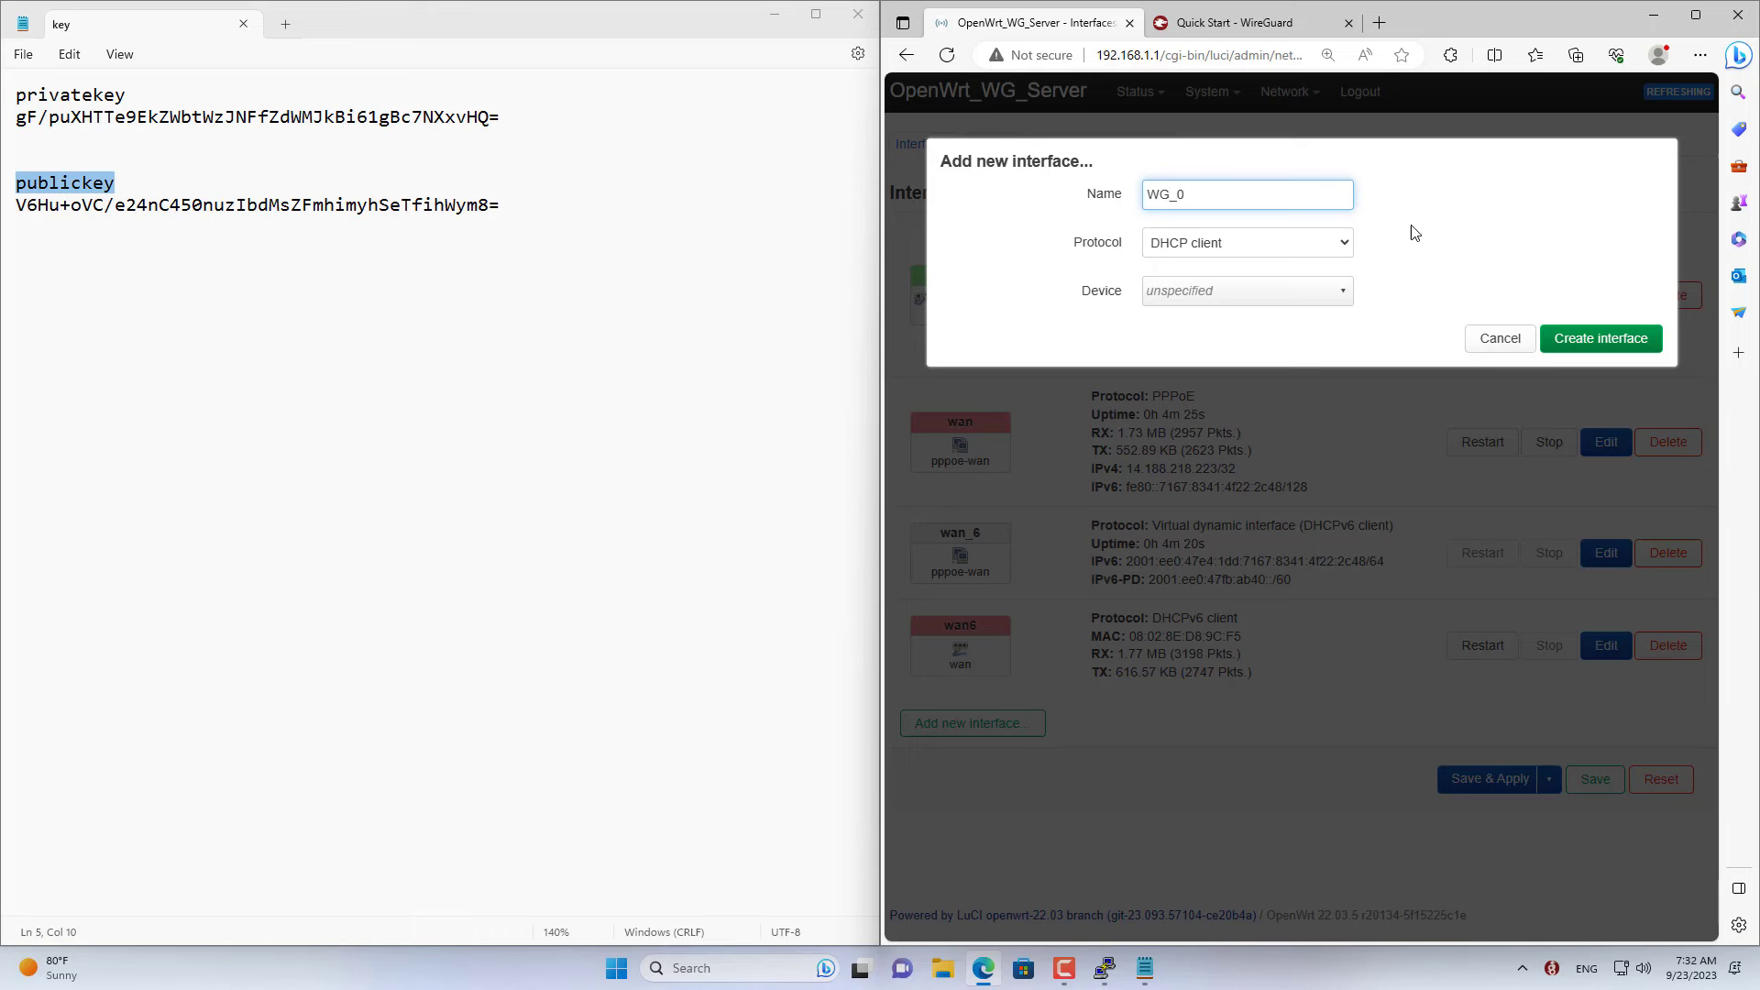
left_click(1295, 244)
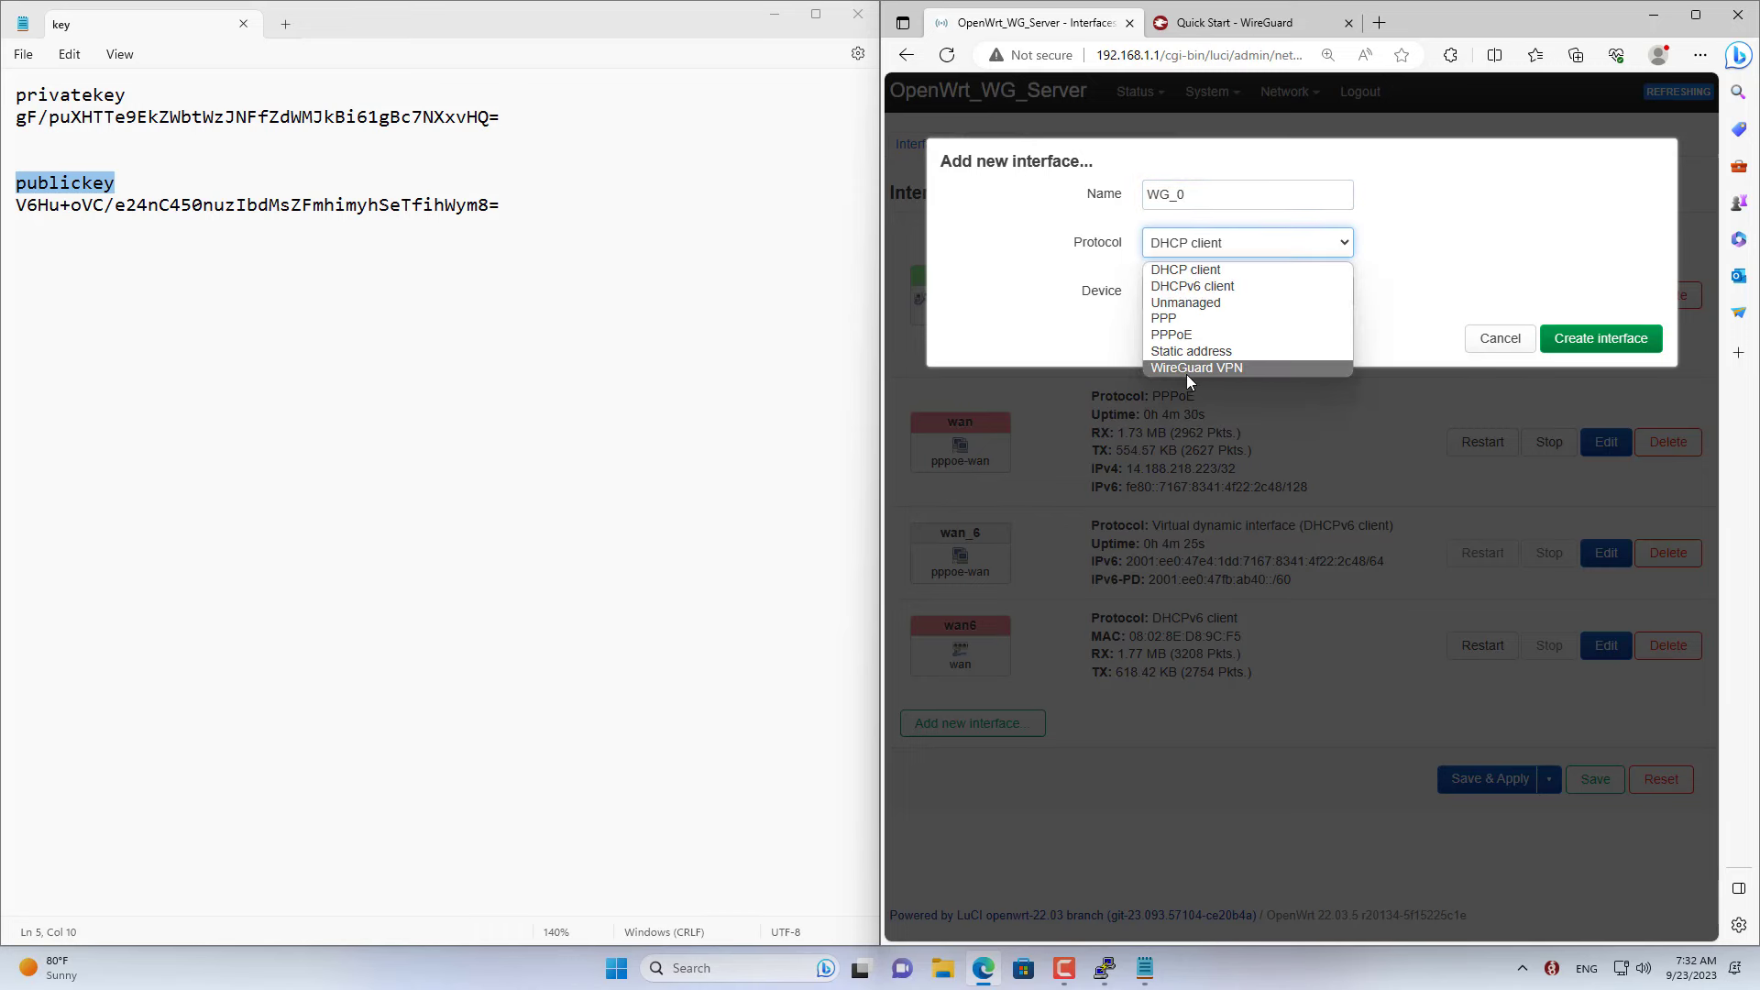
left_click(1225, 370)
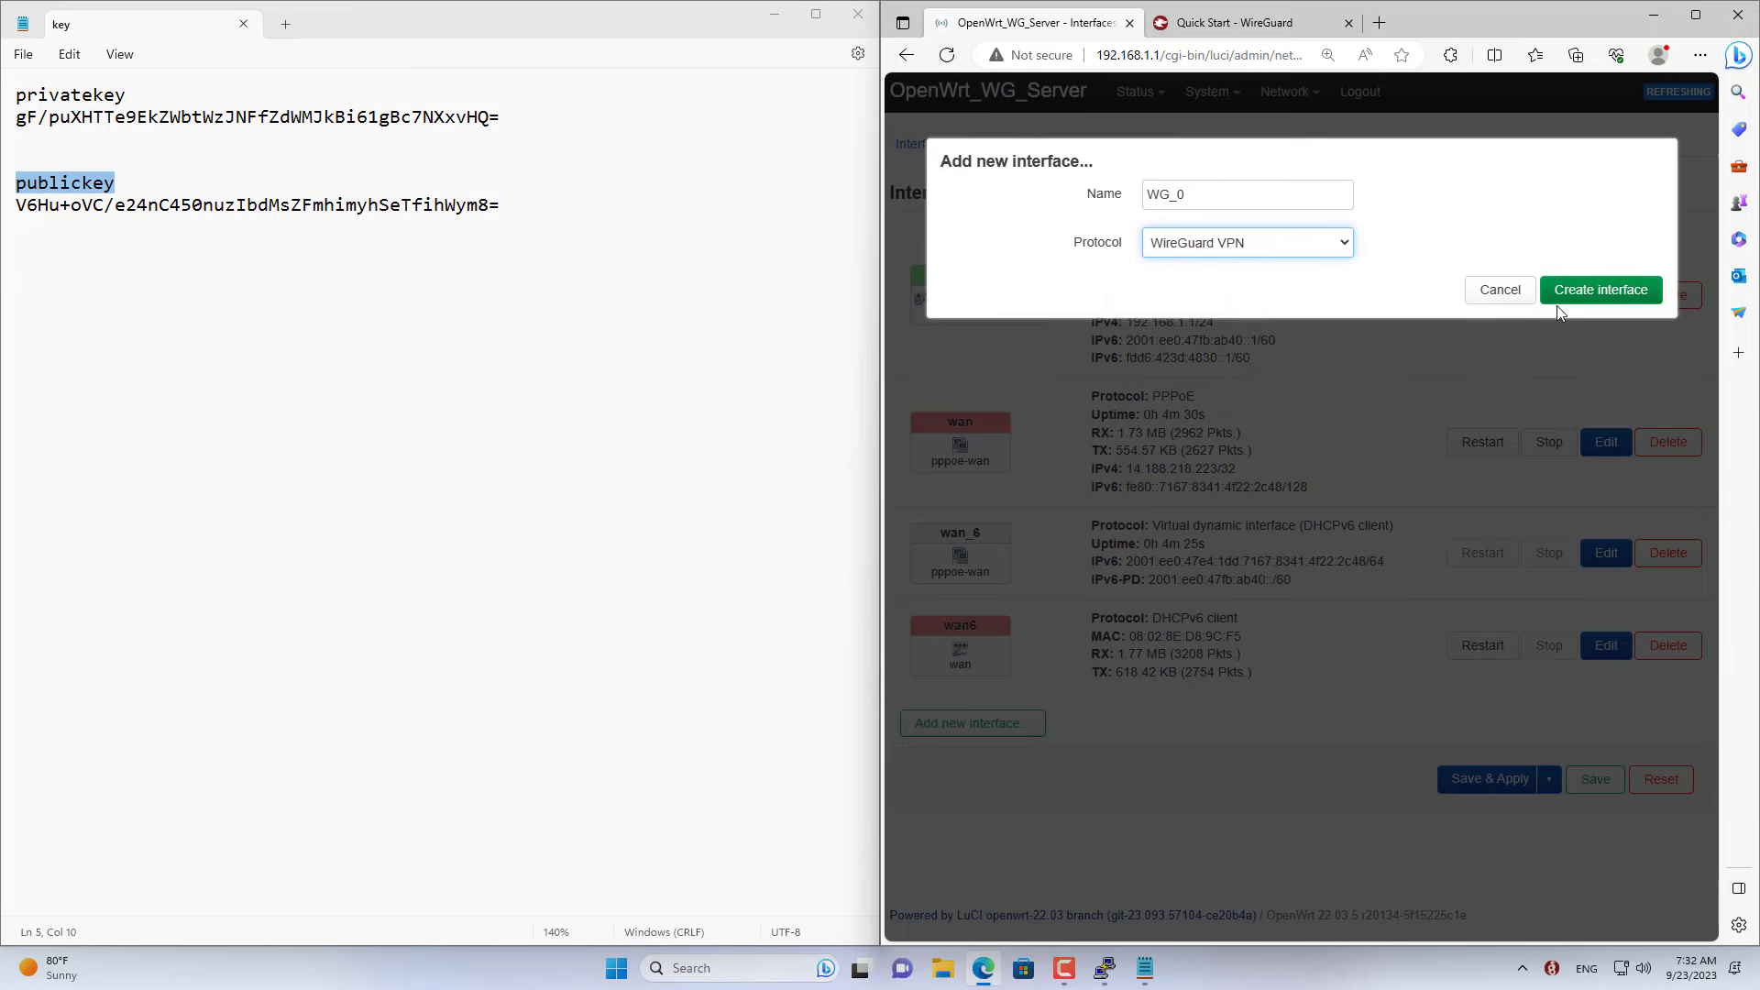
left_click(1581, 298)
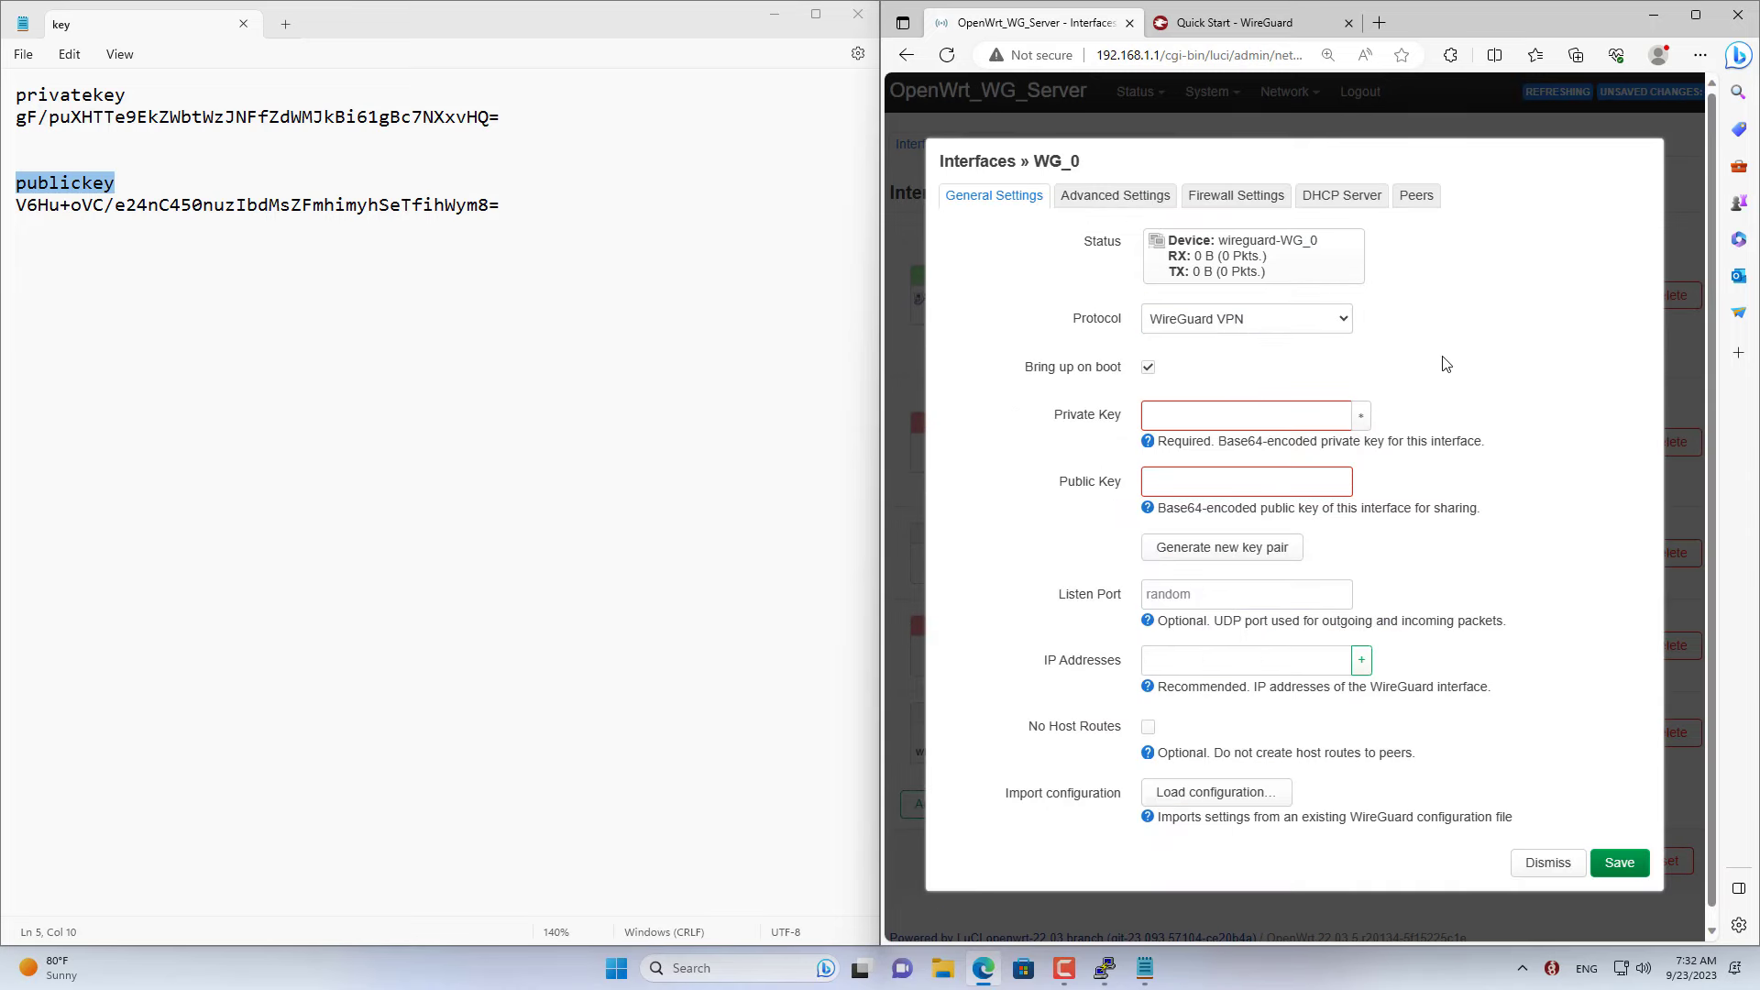
- Paste the private and public keys from the Notepad notes into WG_0's key fields
left_click(1181, 416)
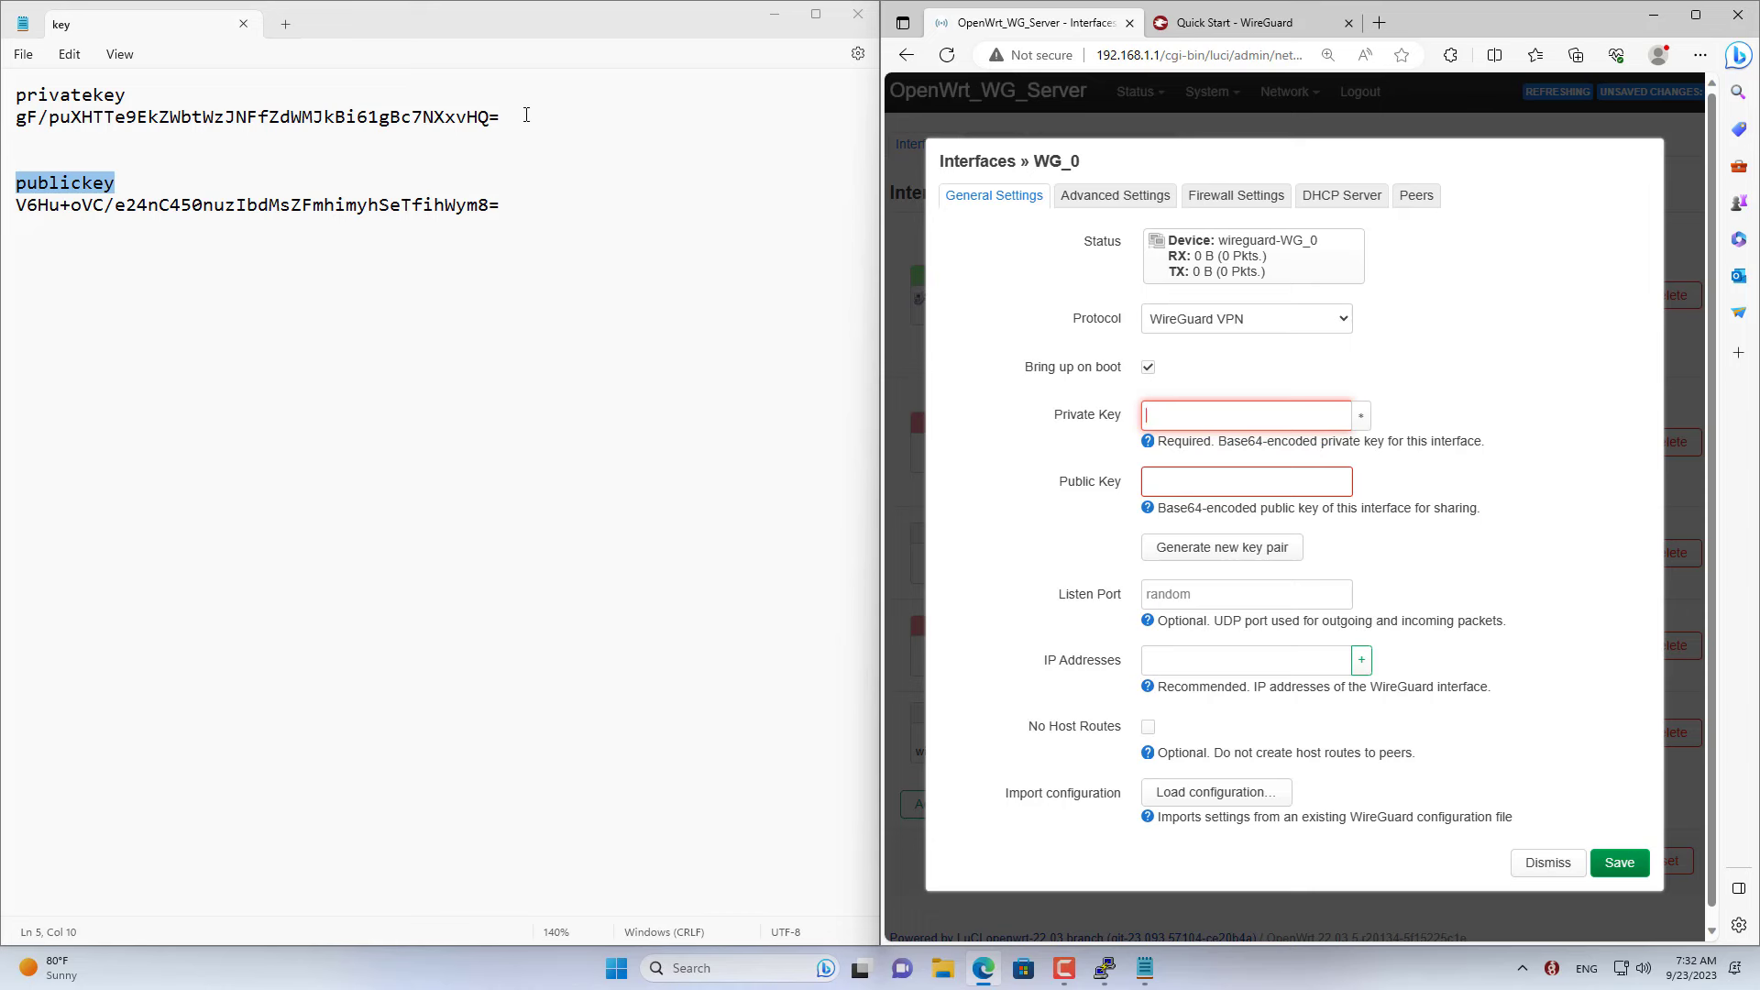
left_click_drag(526, 114, 5, 116)
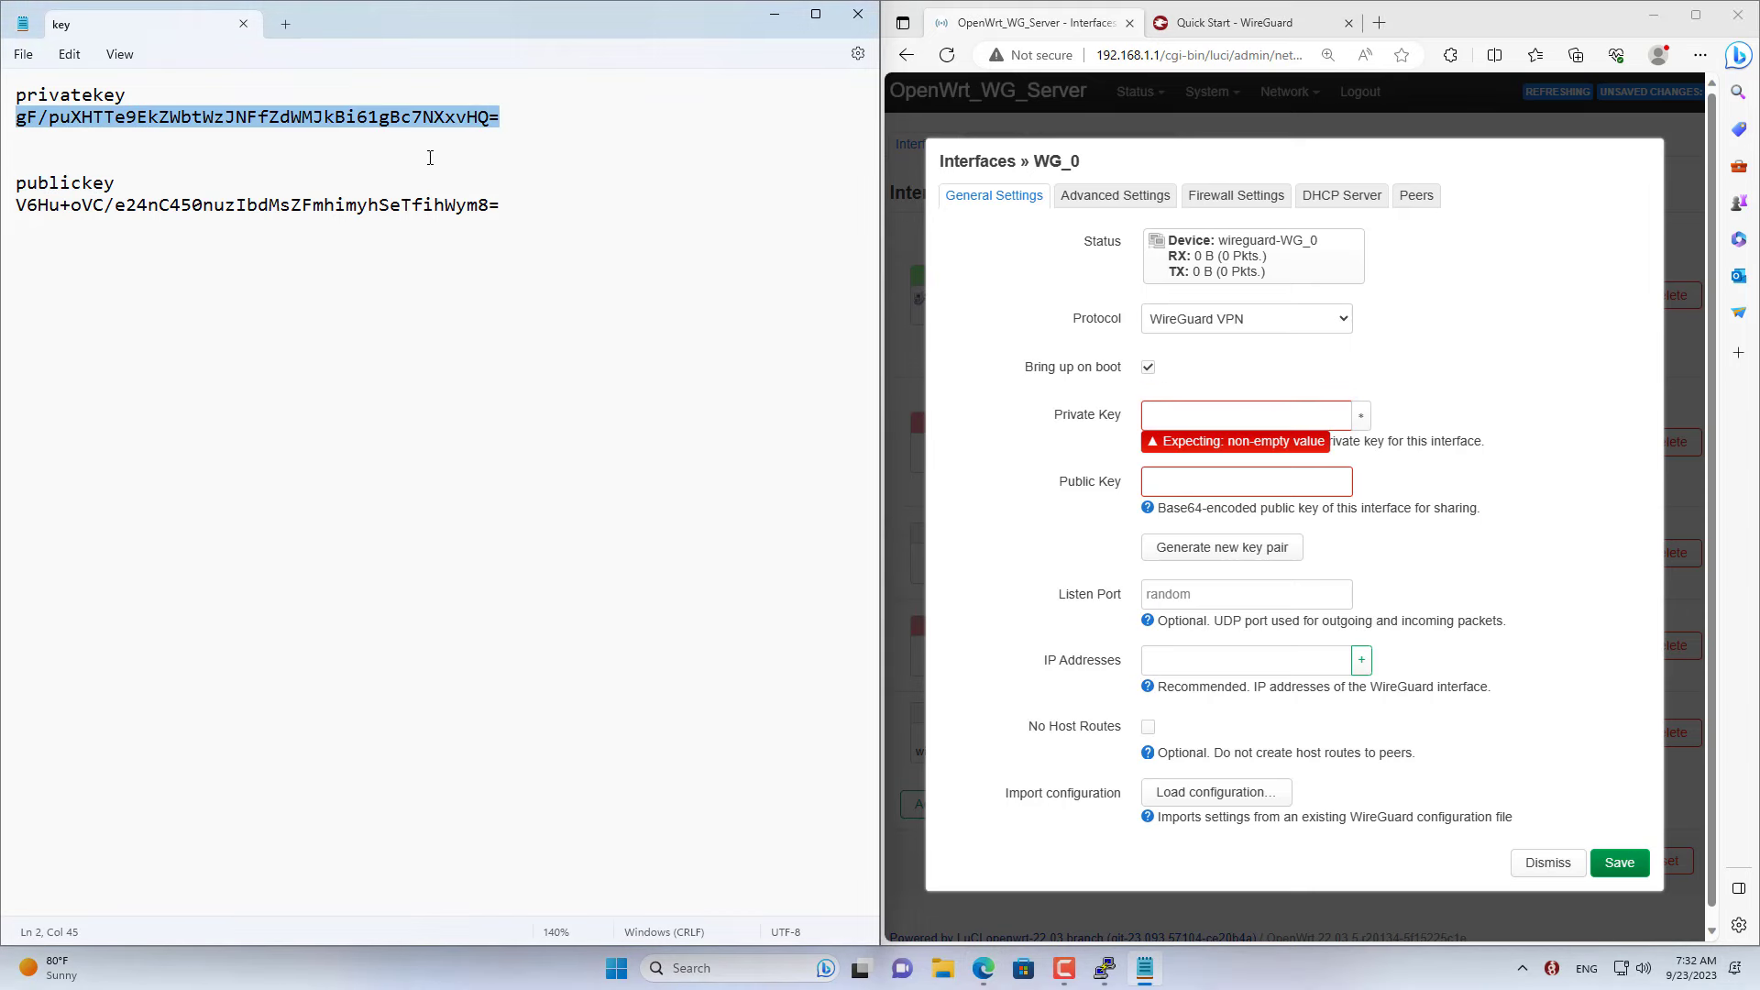
key("ctrl+c")
left_click(1230, 416)
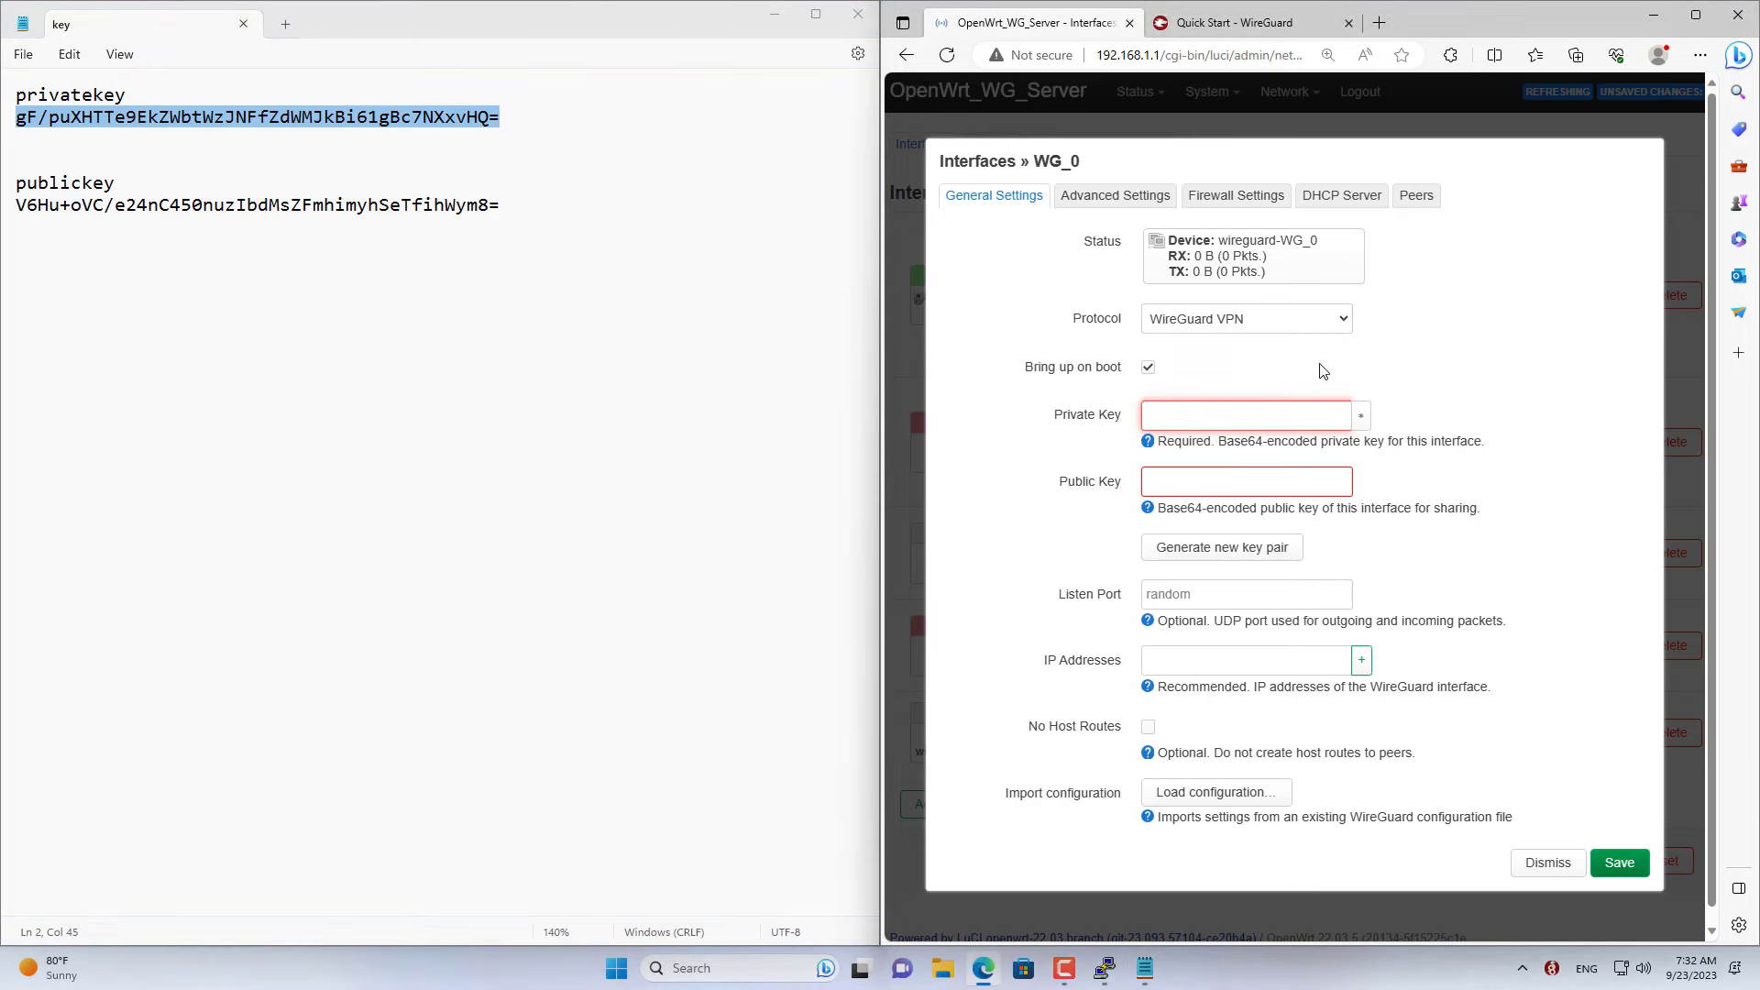
key("ctrl+v")
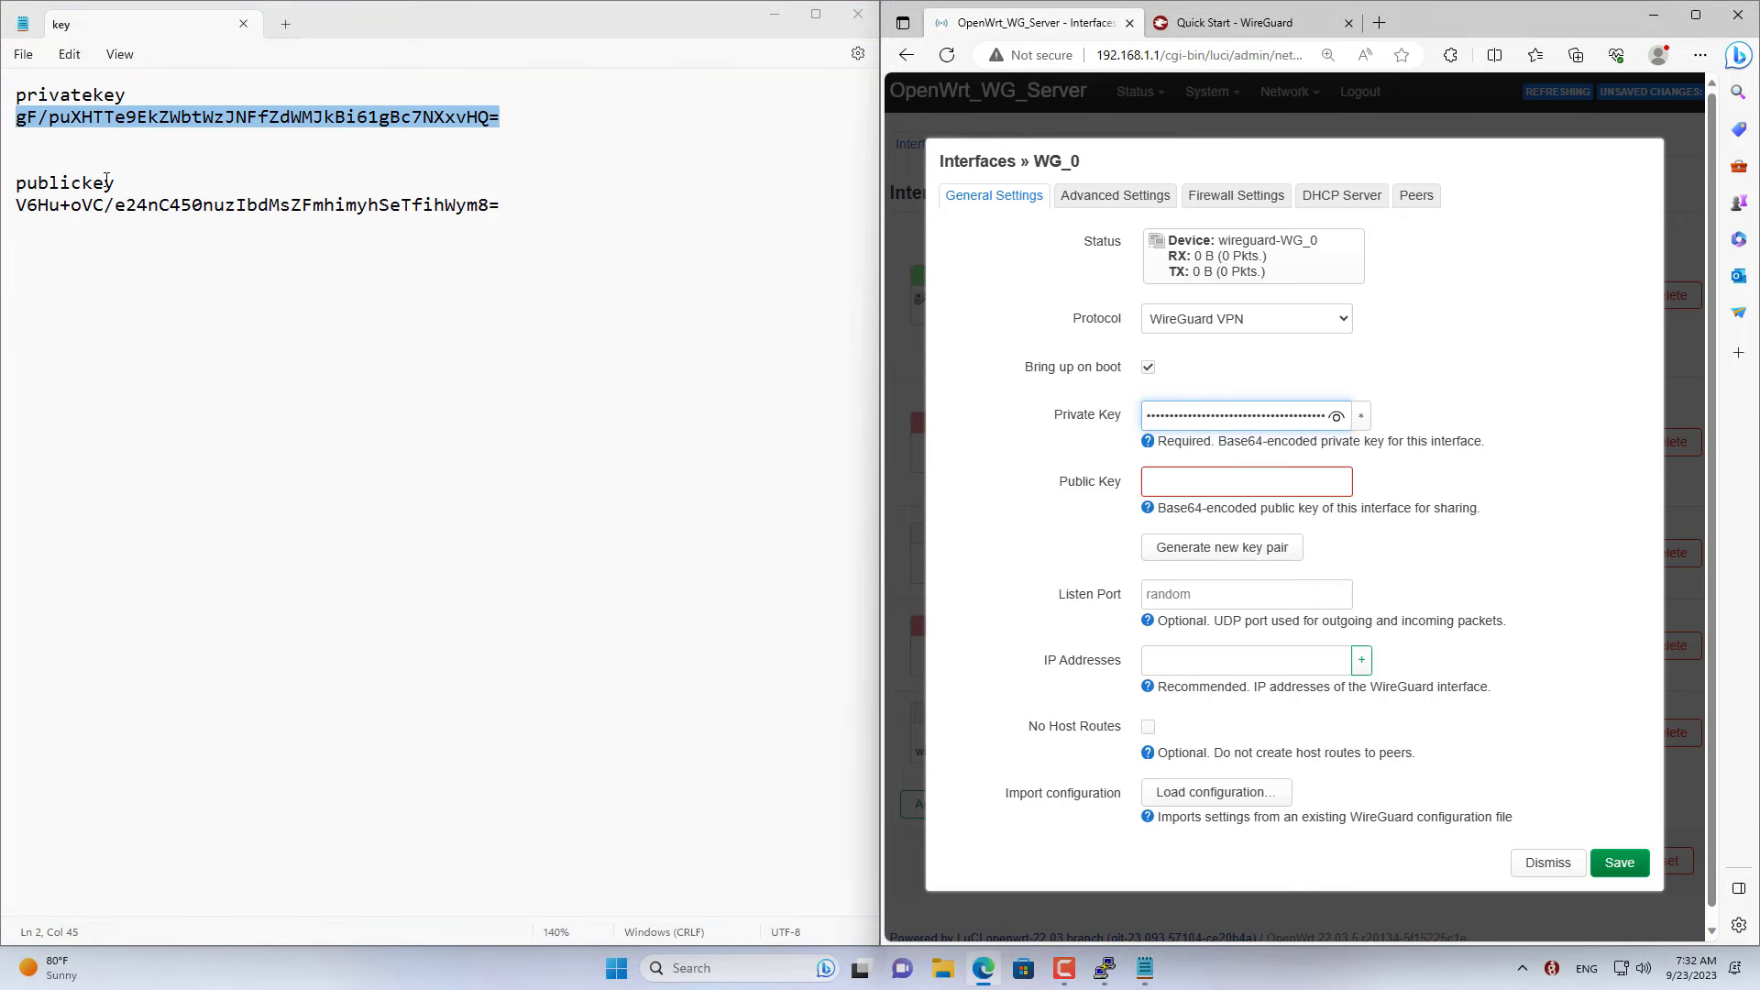
left_click_drag(107, 180, 14, 181)
left_click_drag(501, 205, 8, 204)
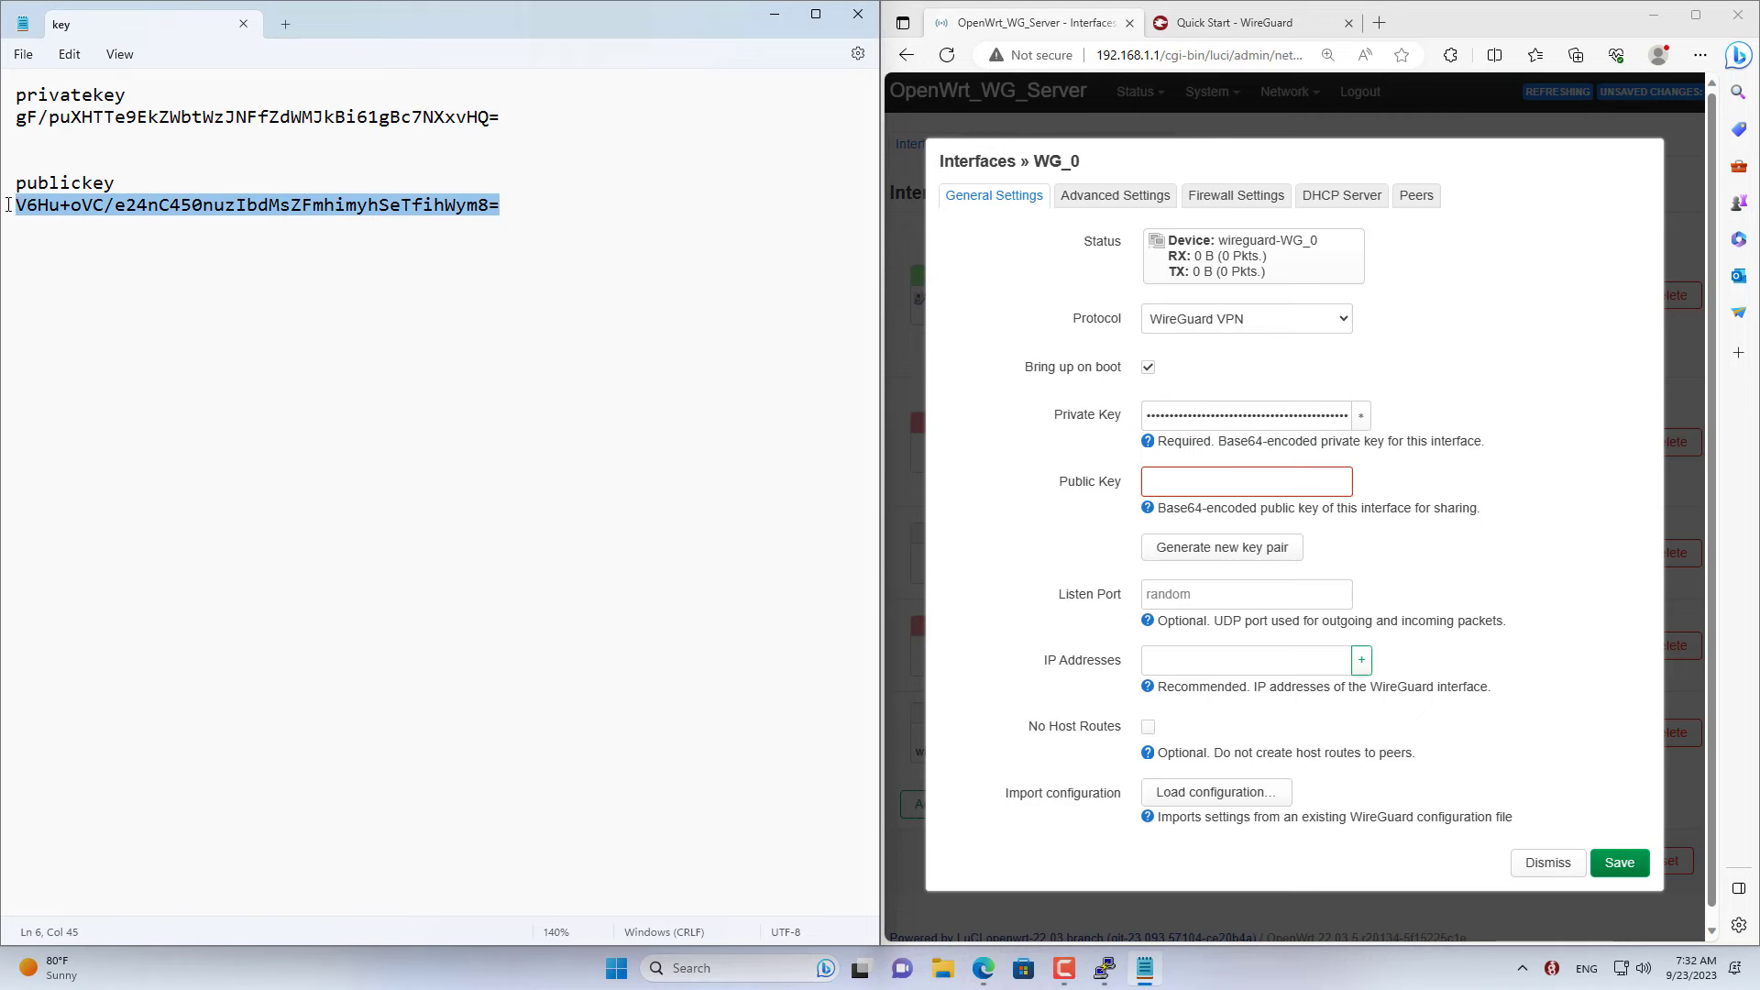
key("ctrl+c")
left_click(1196, 481)
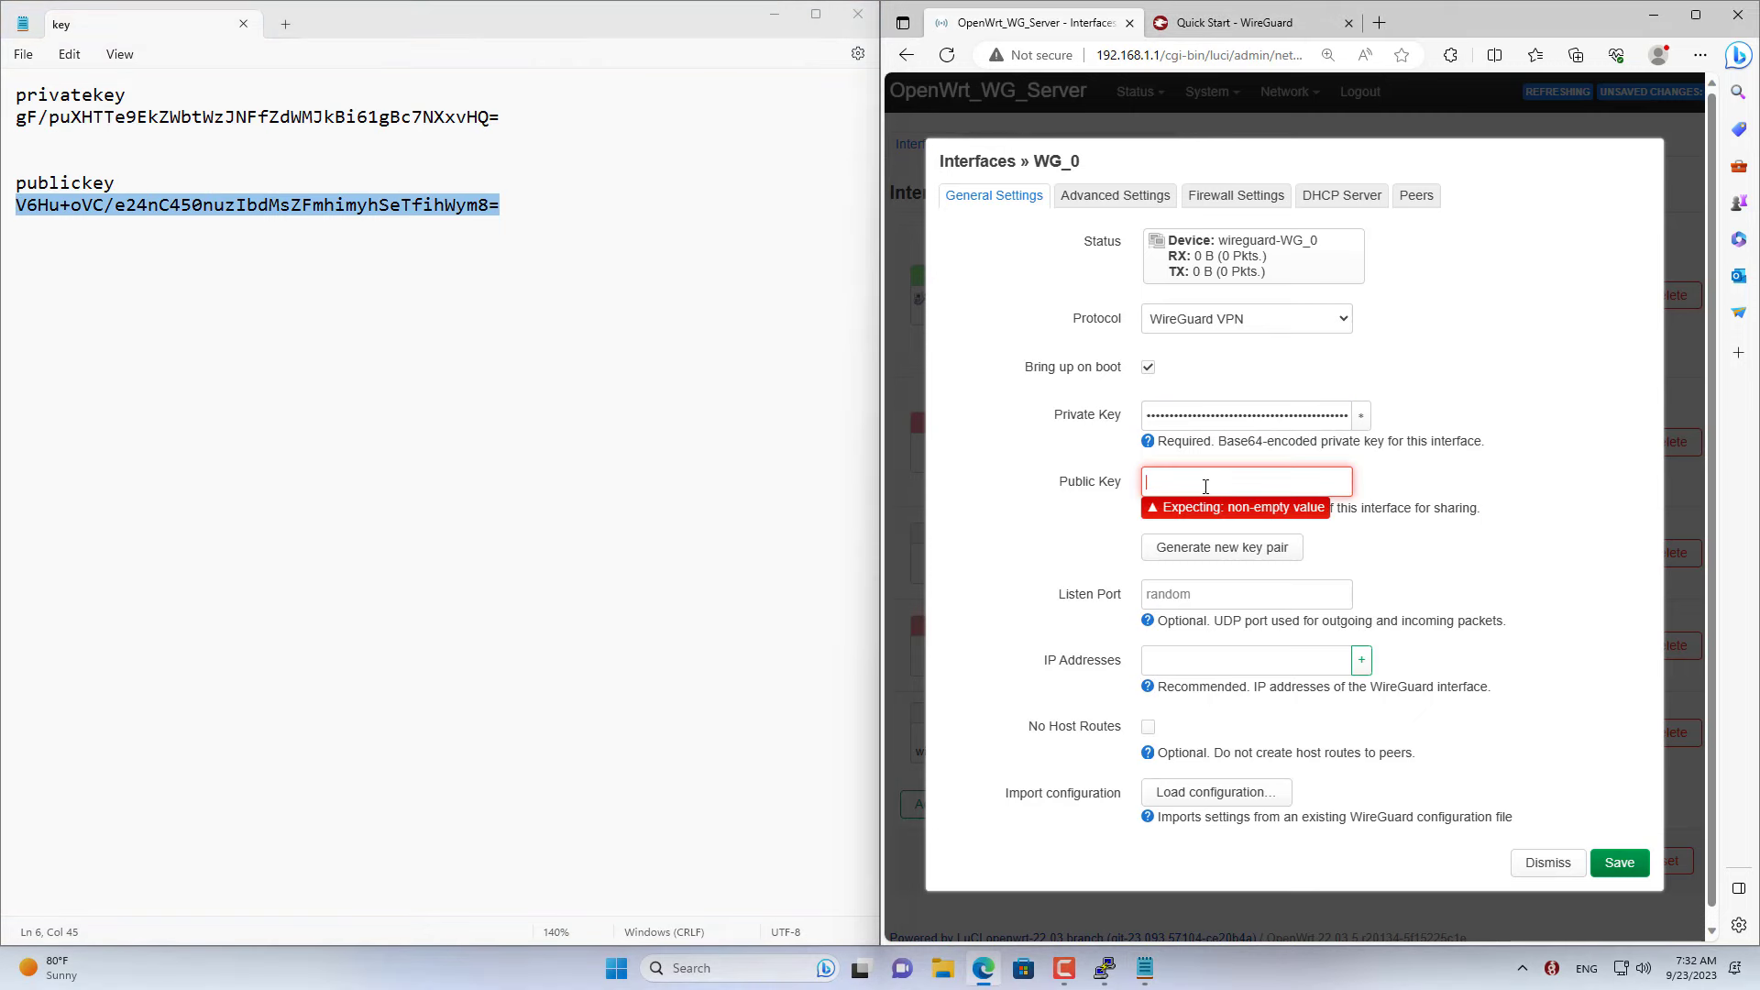
key("ctrl+v")
- Set WG_0's listen port to 51820 and IP address to 10.14.0.1/24
left_click(1344, 591)
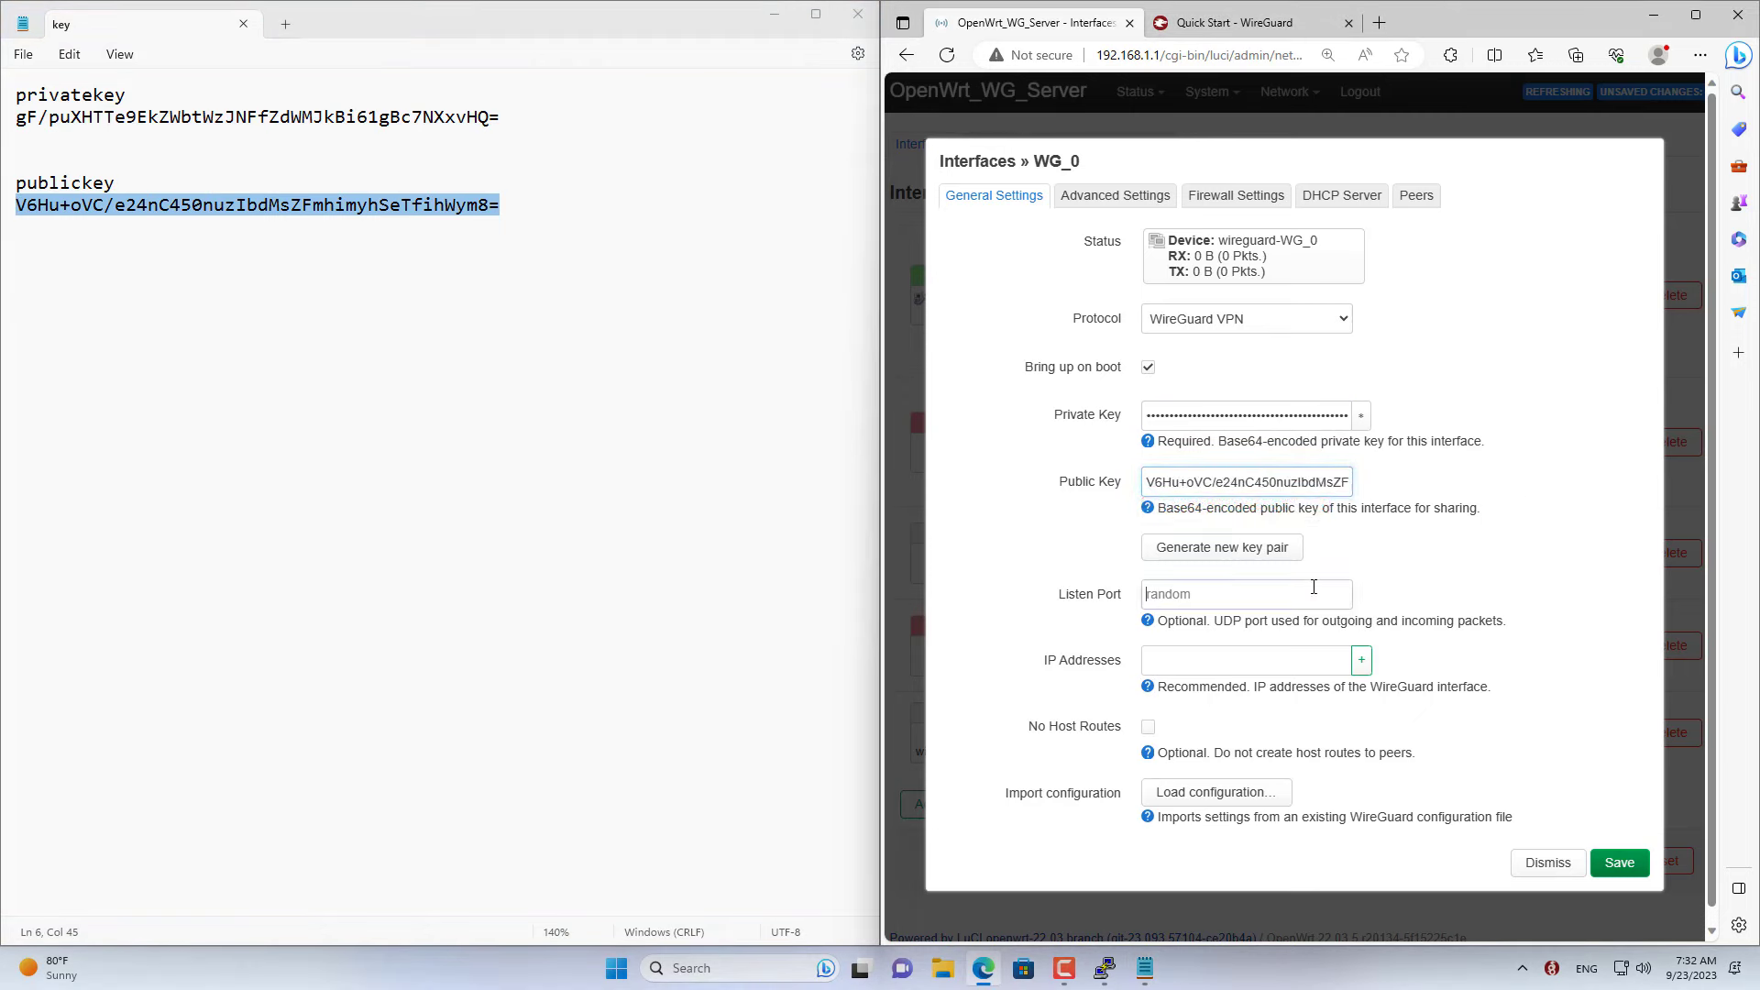
type("51820")
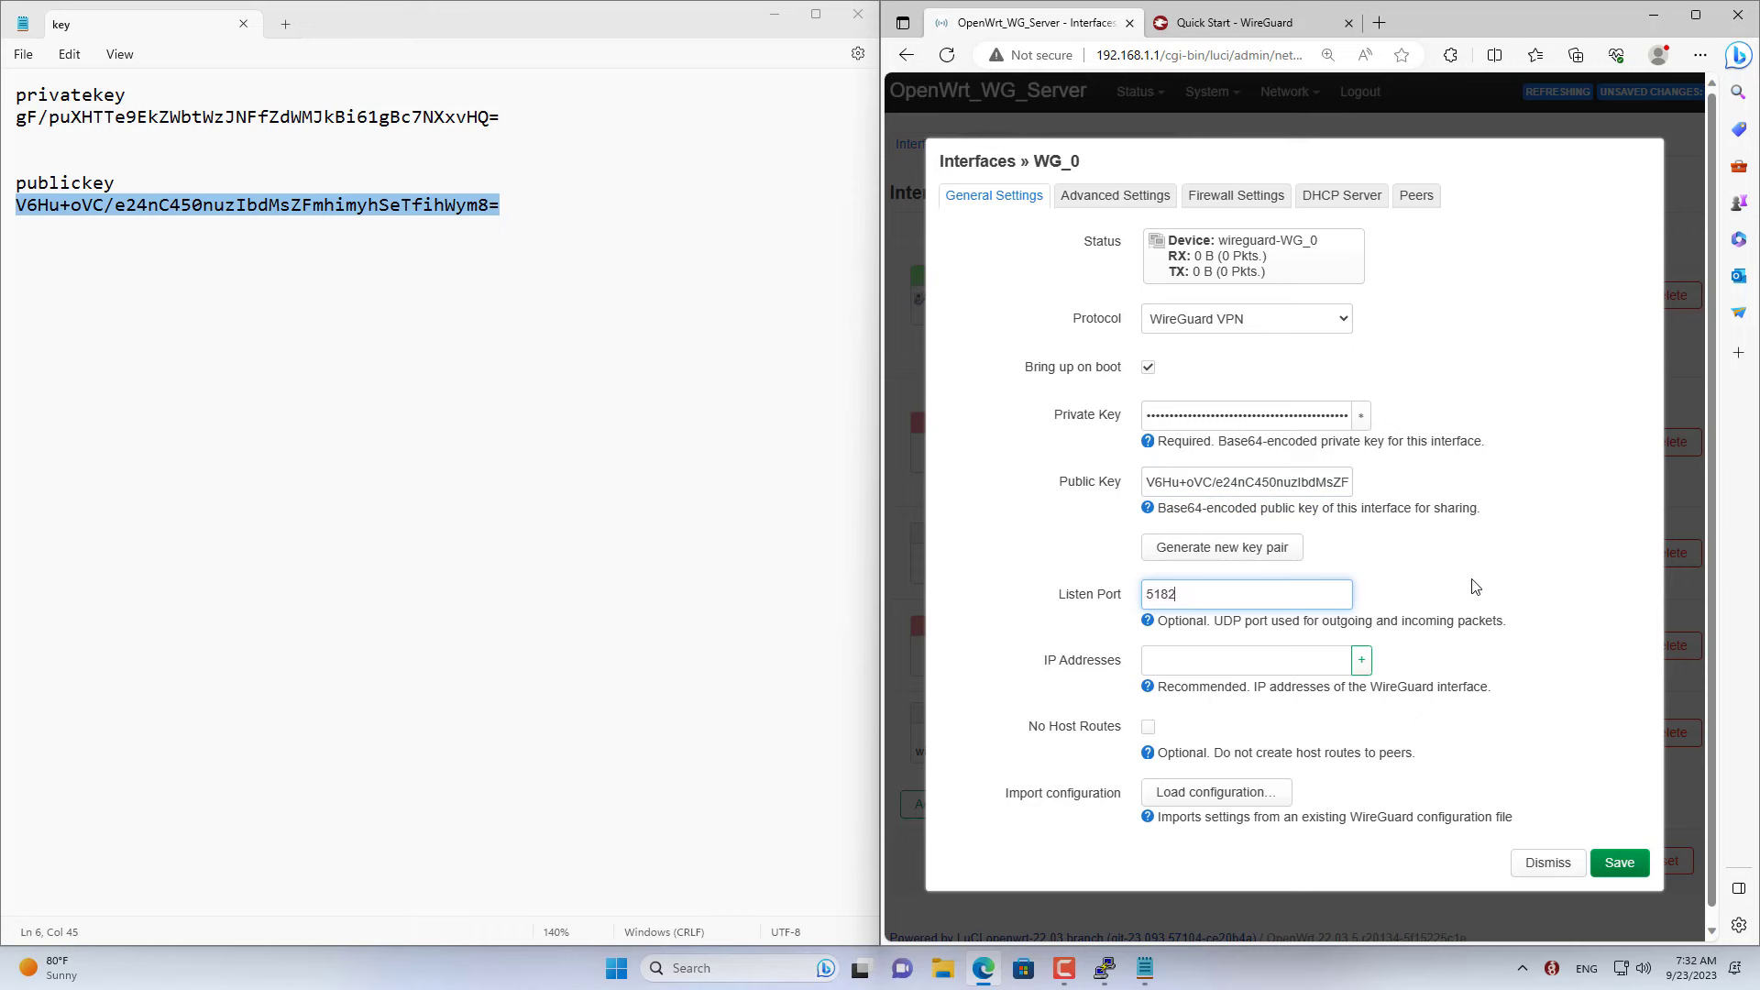
left_click(1362, 653)
type("10.14.0")
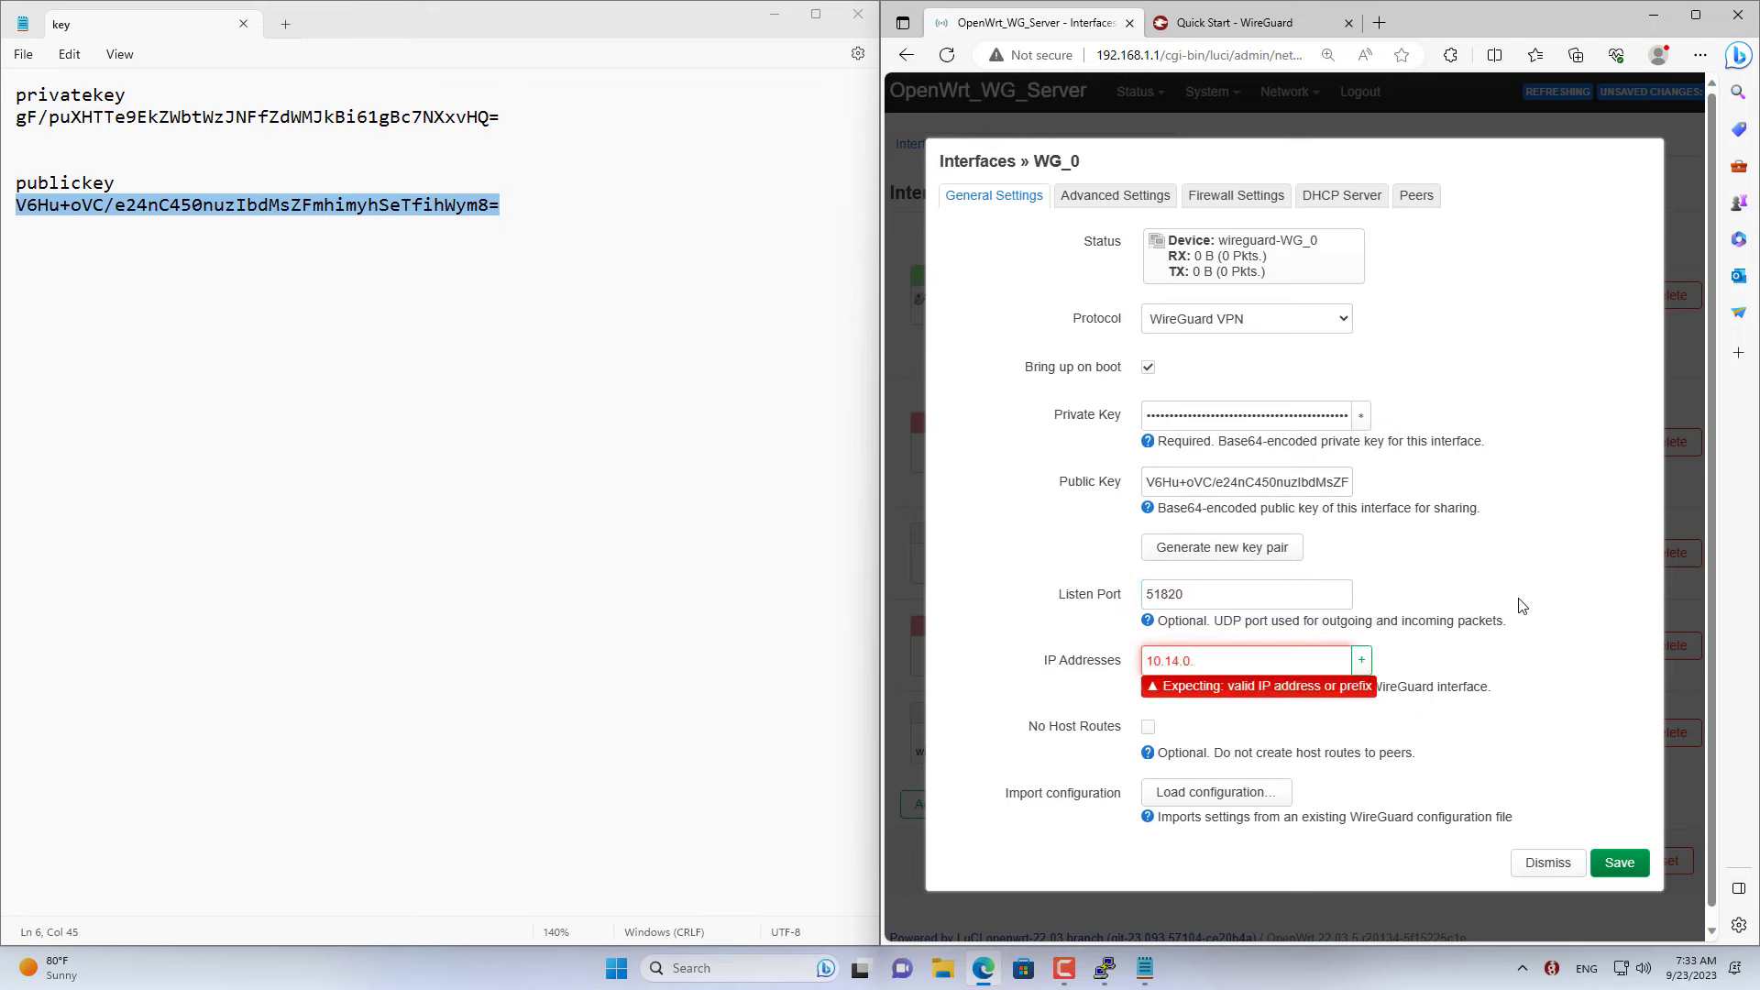
type(".1/24")
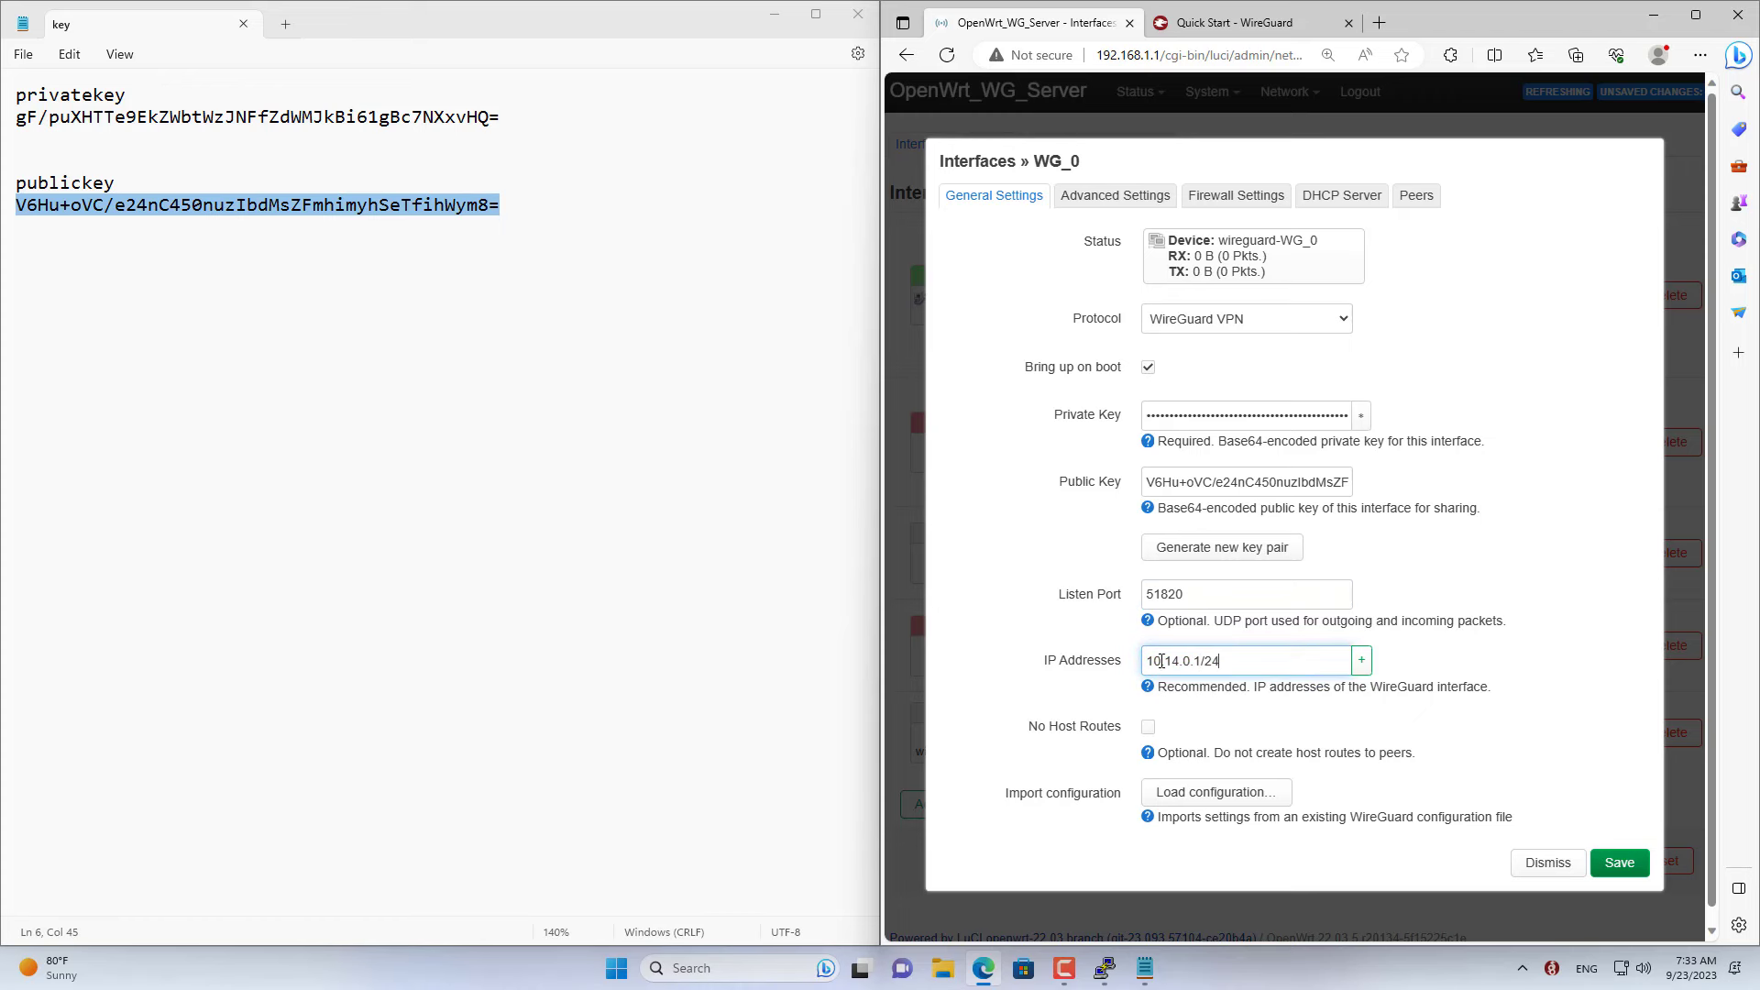
key("ctrl+a")
- Assign WG_0 to the lan firewall zone, save, and apply all pending changes
left_click(1257, 206)
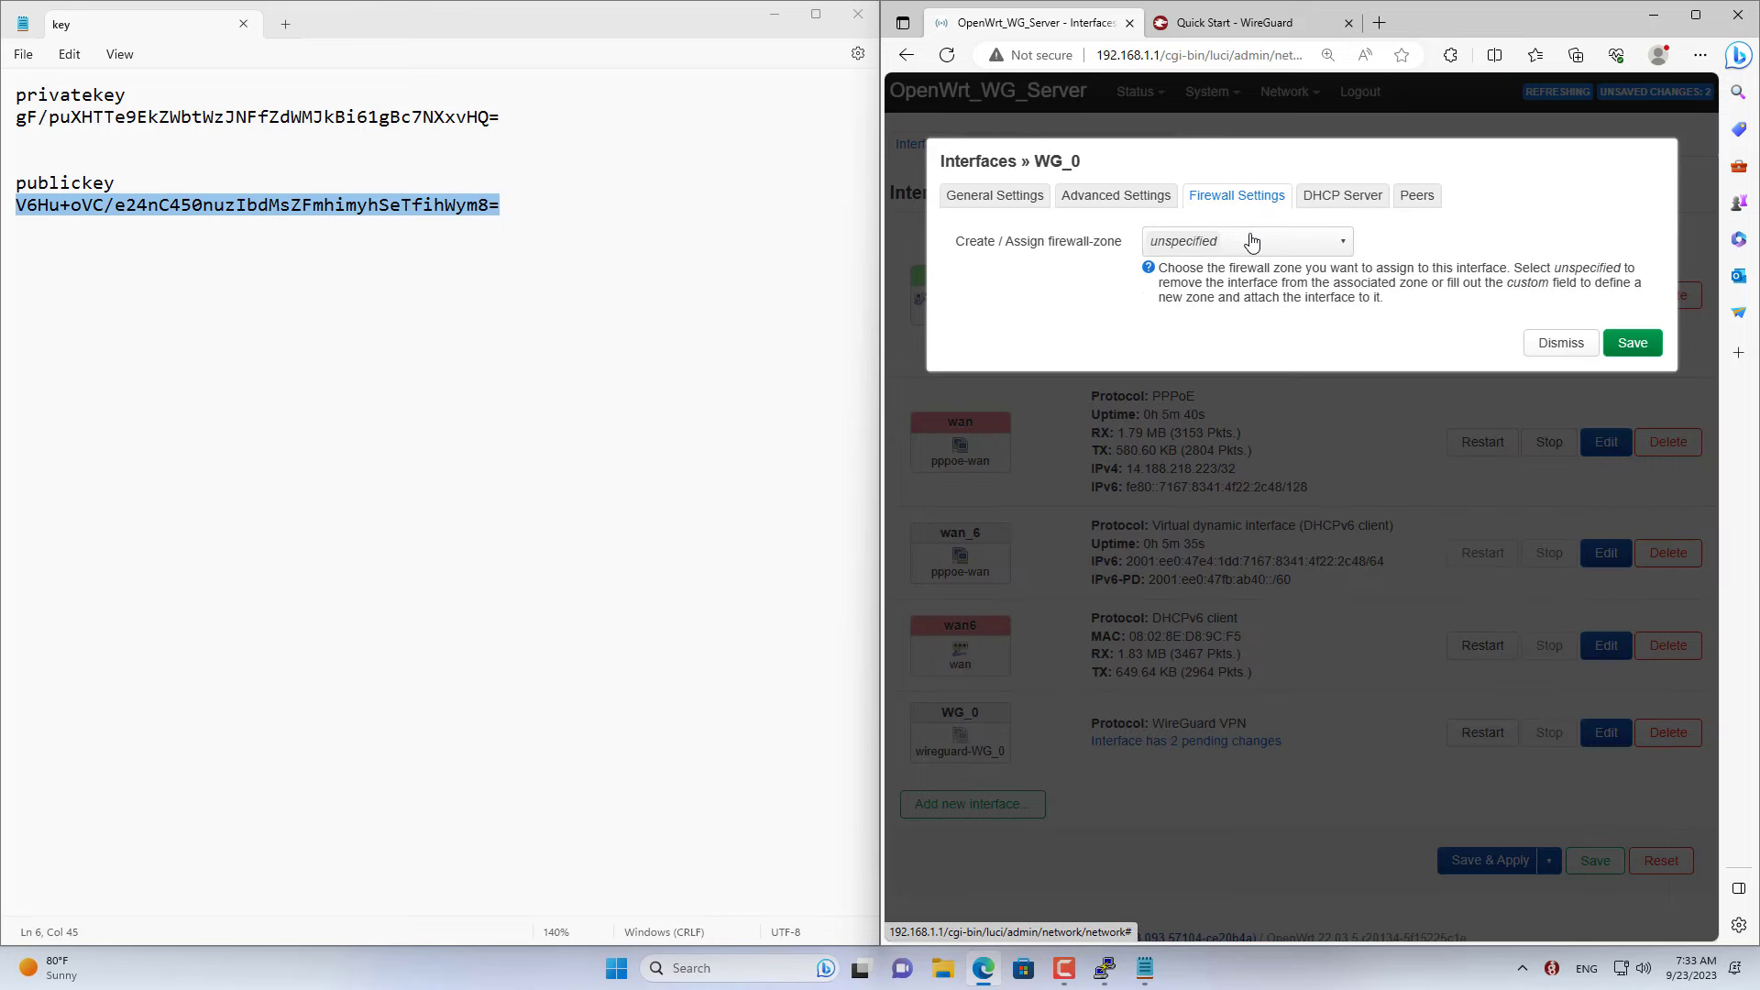
left_click(1252, 244)
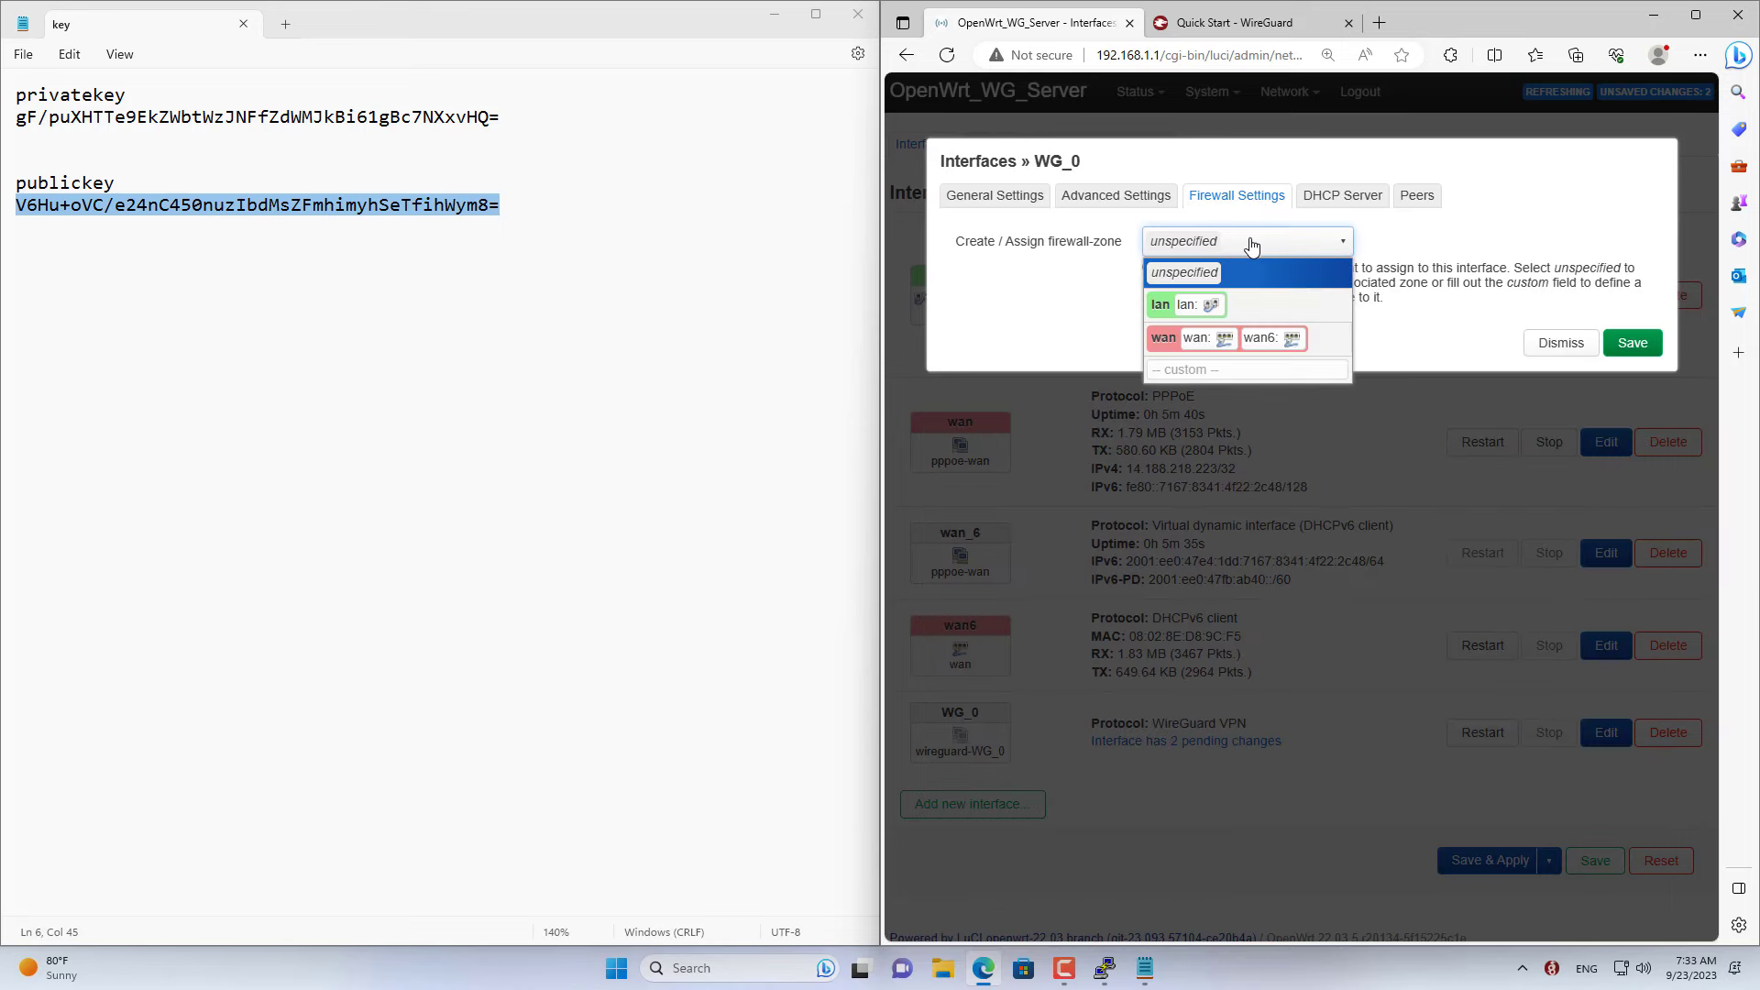
left_click(1200, 305)
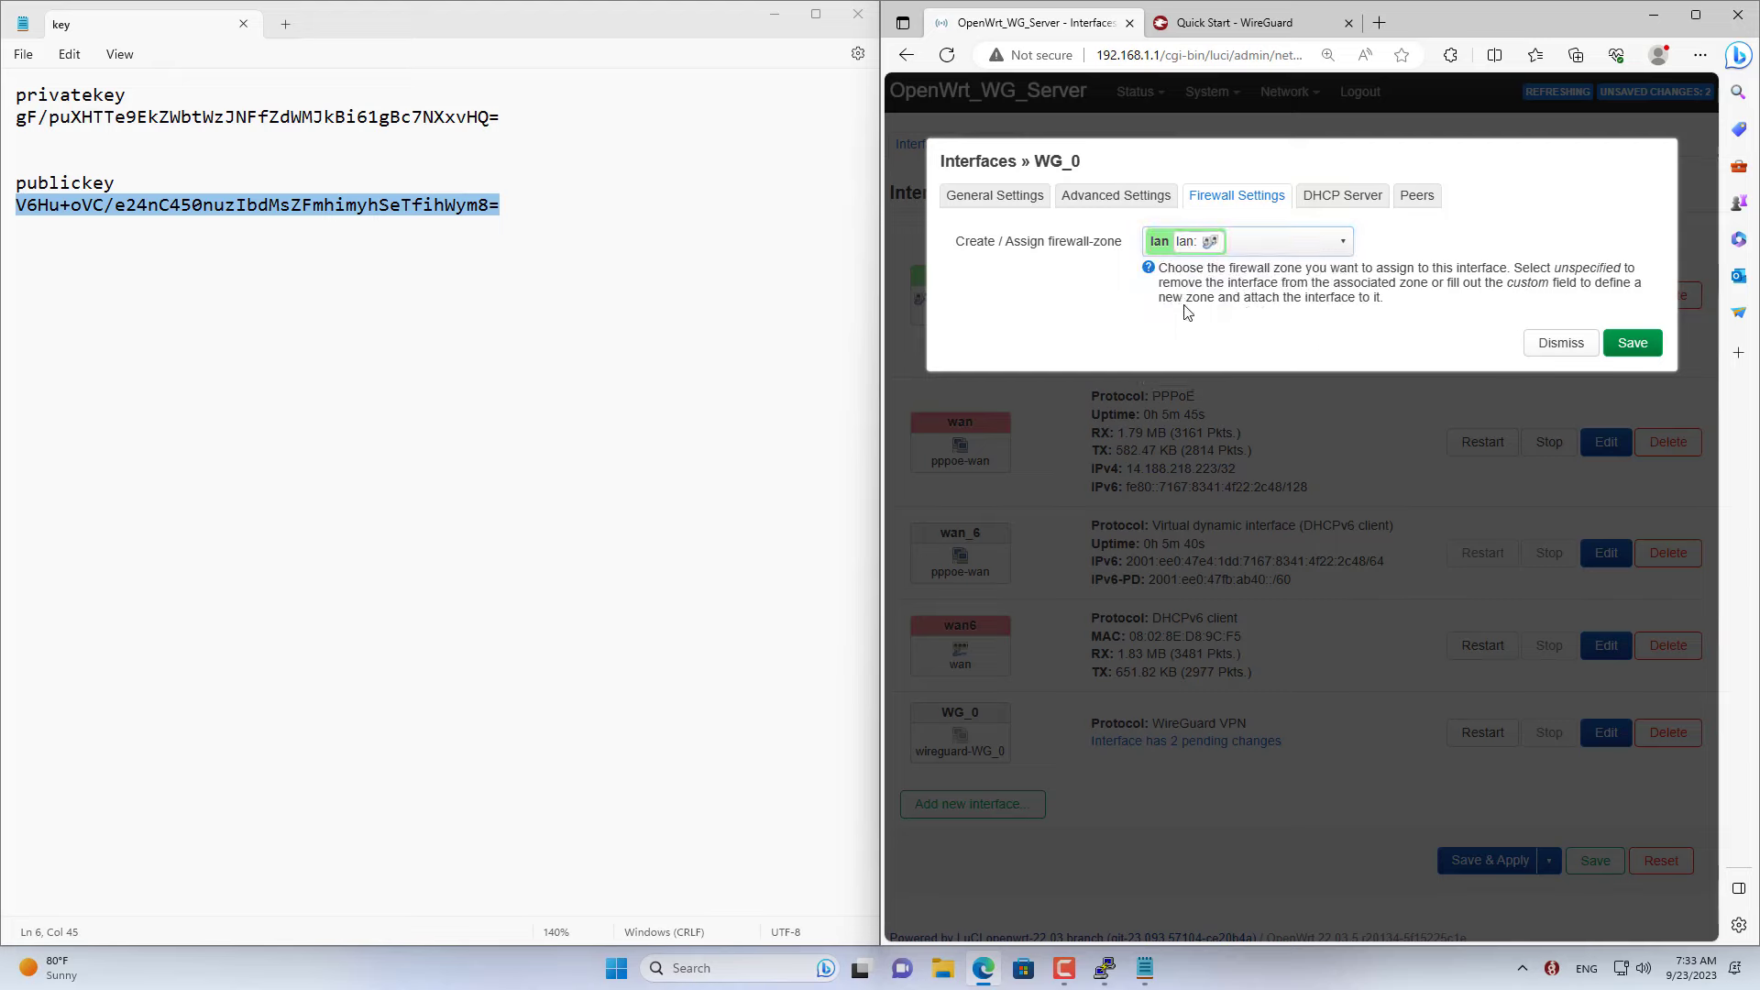
left_click(1633, 344)
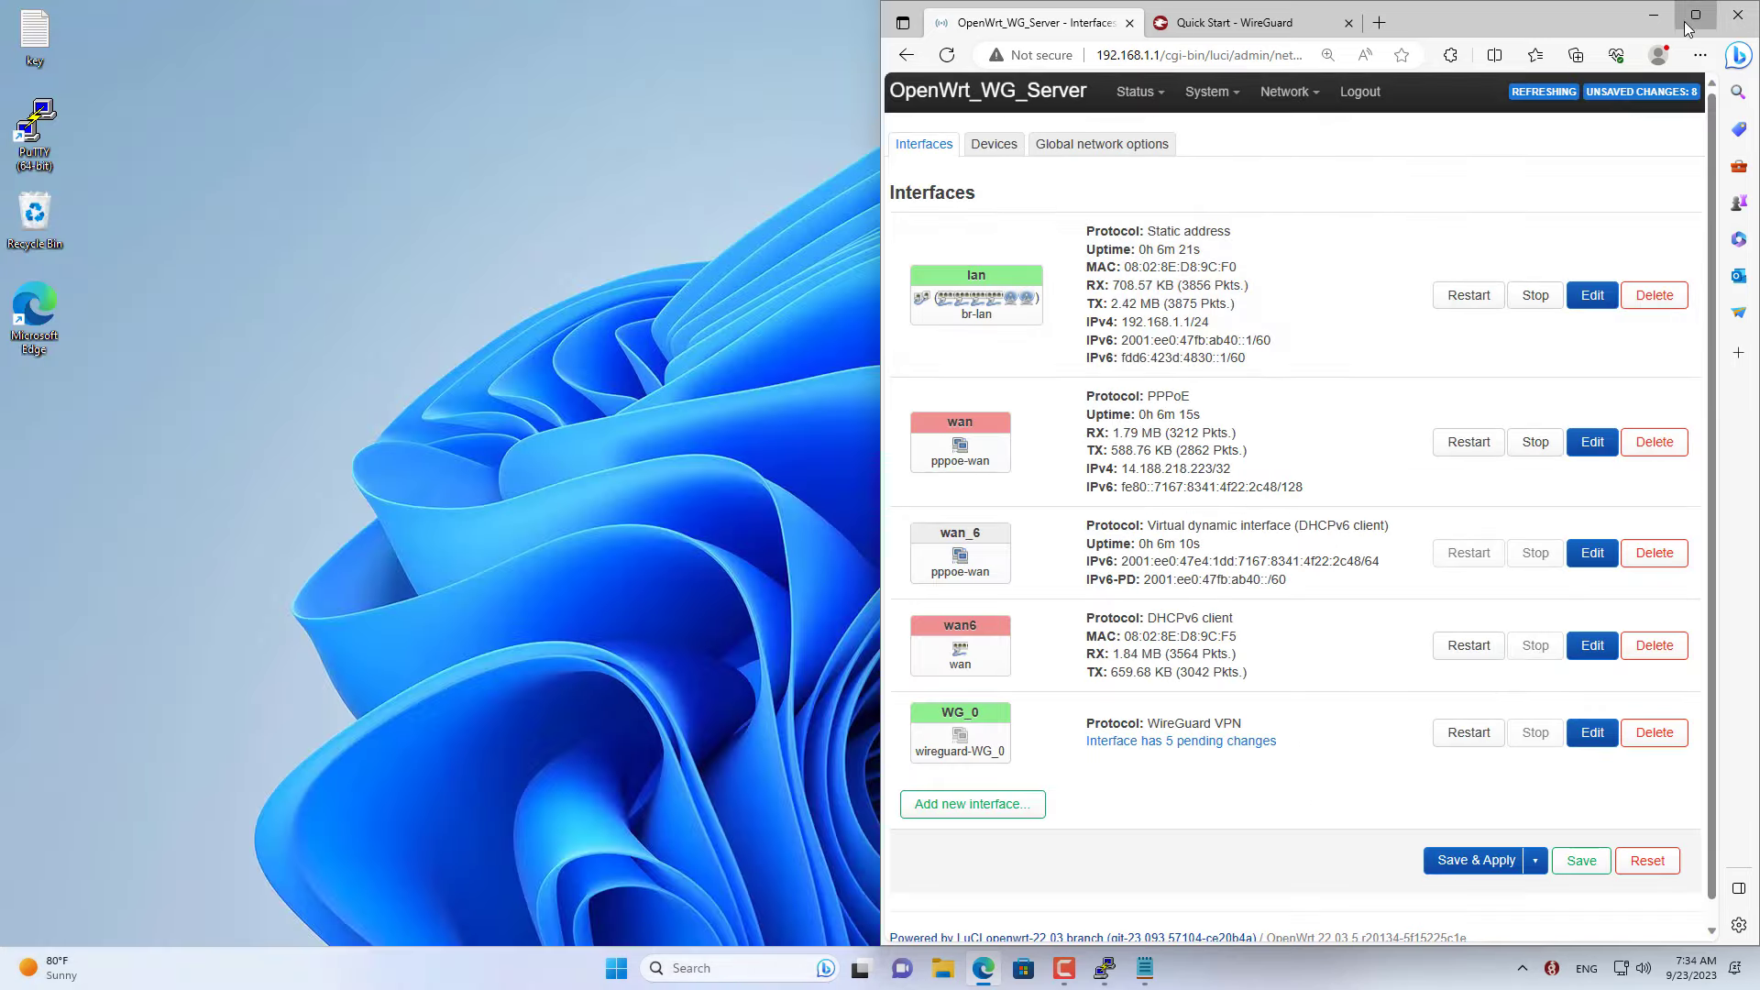
left_click(1696, 15)
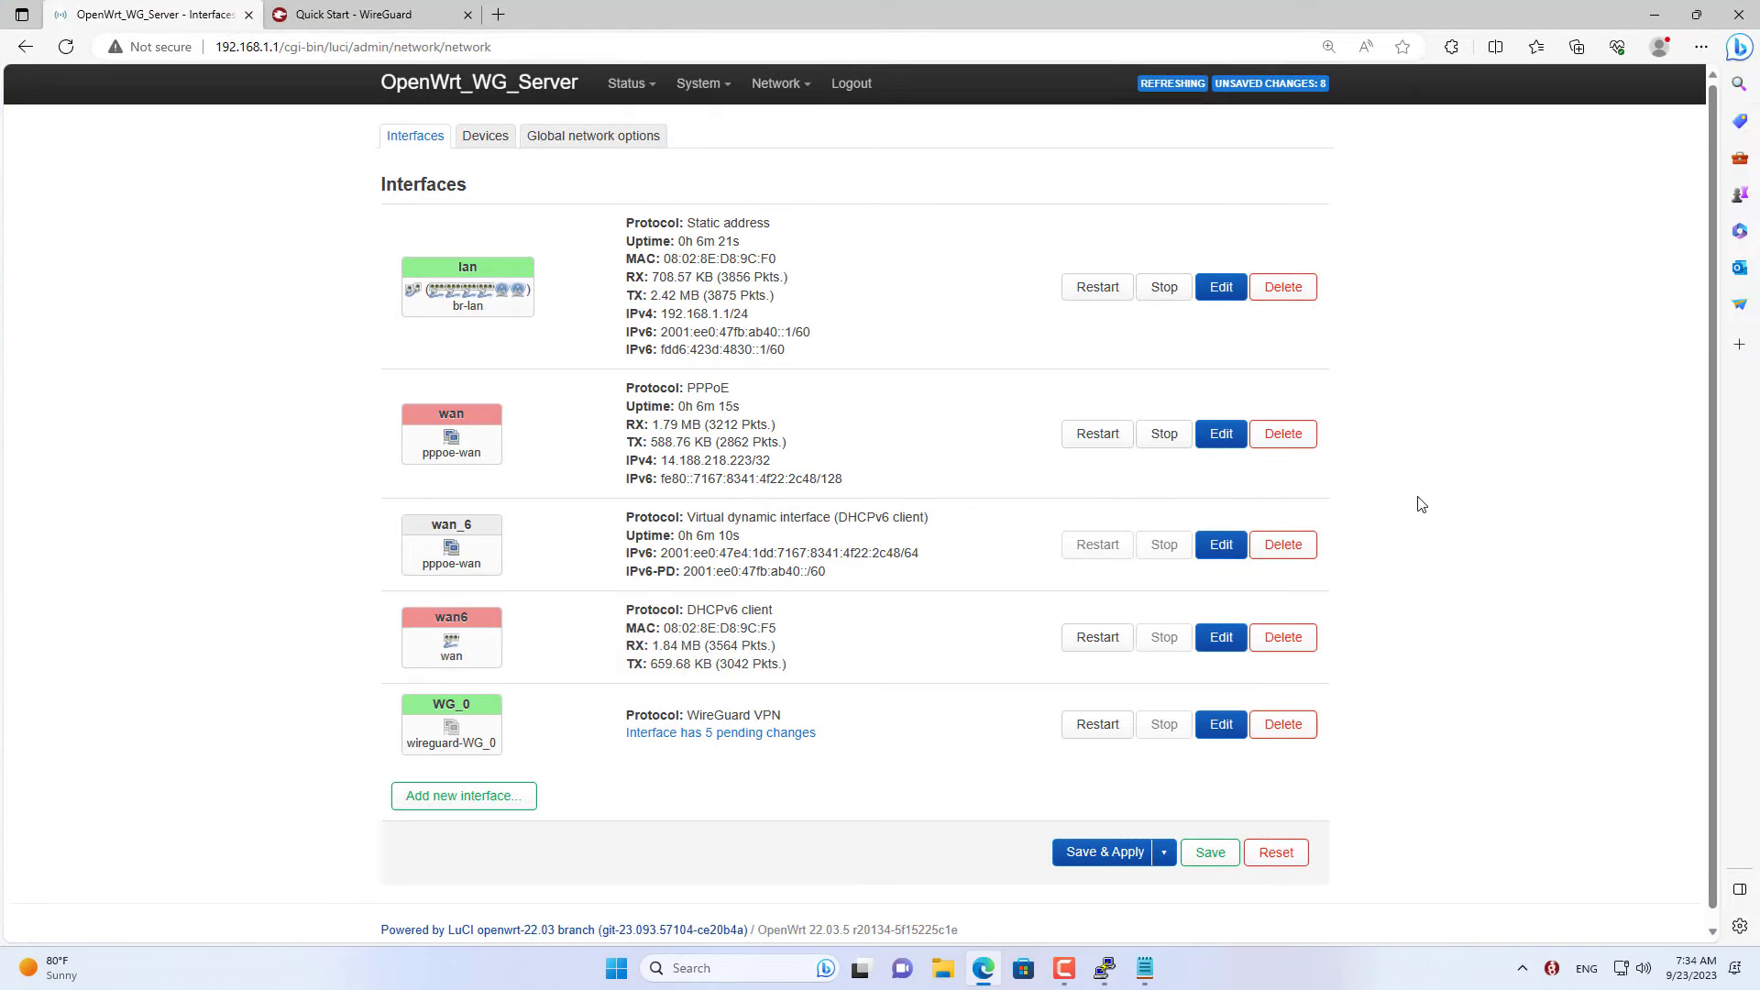
left_click(1103, 853)
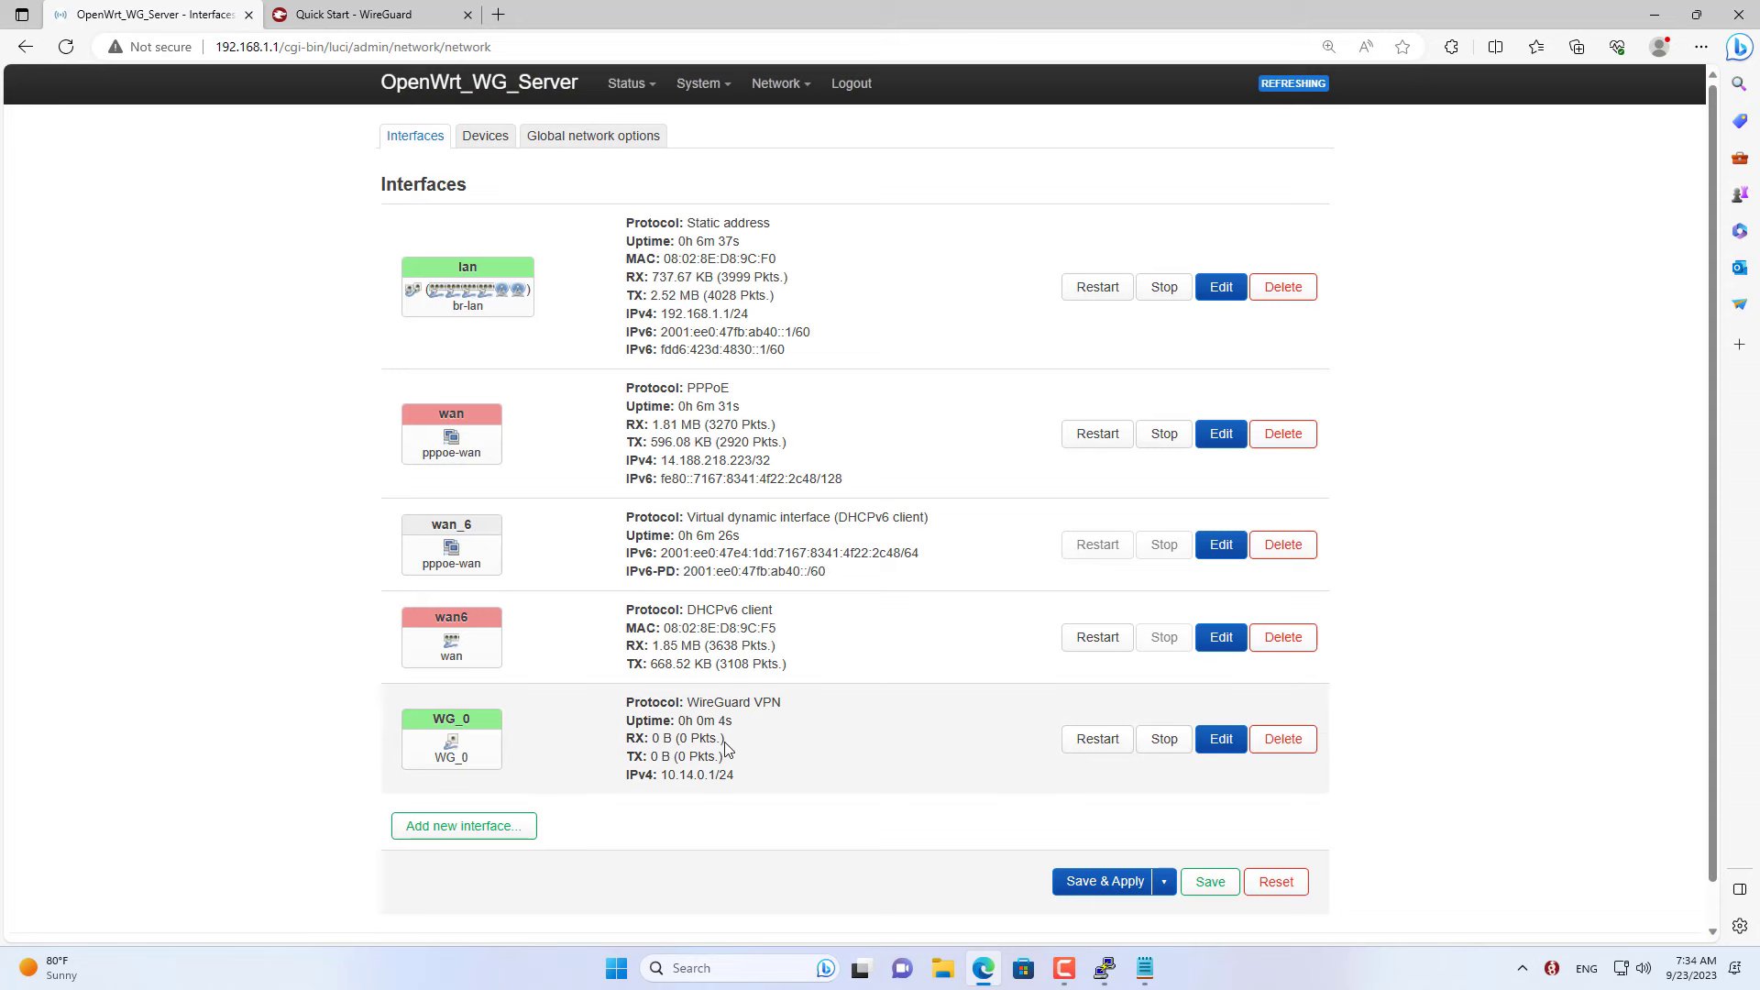
- View WireGuard status for WG_0, showing its public key and listen port 51820
mouse_move(640, 108)
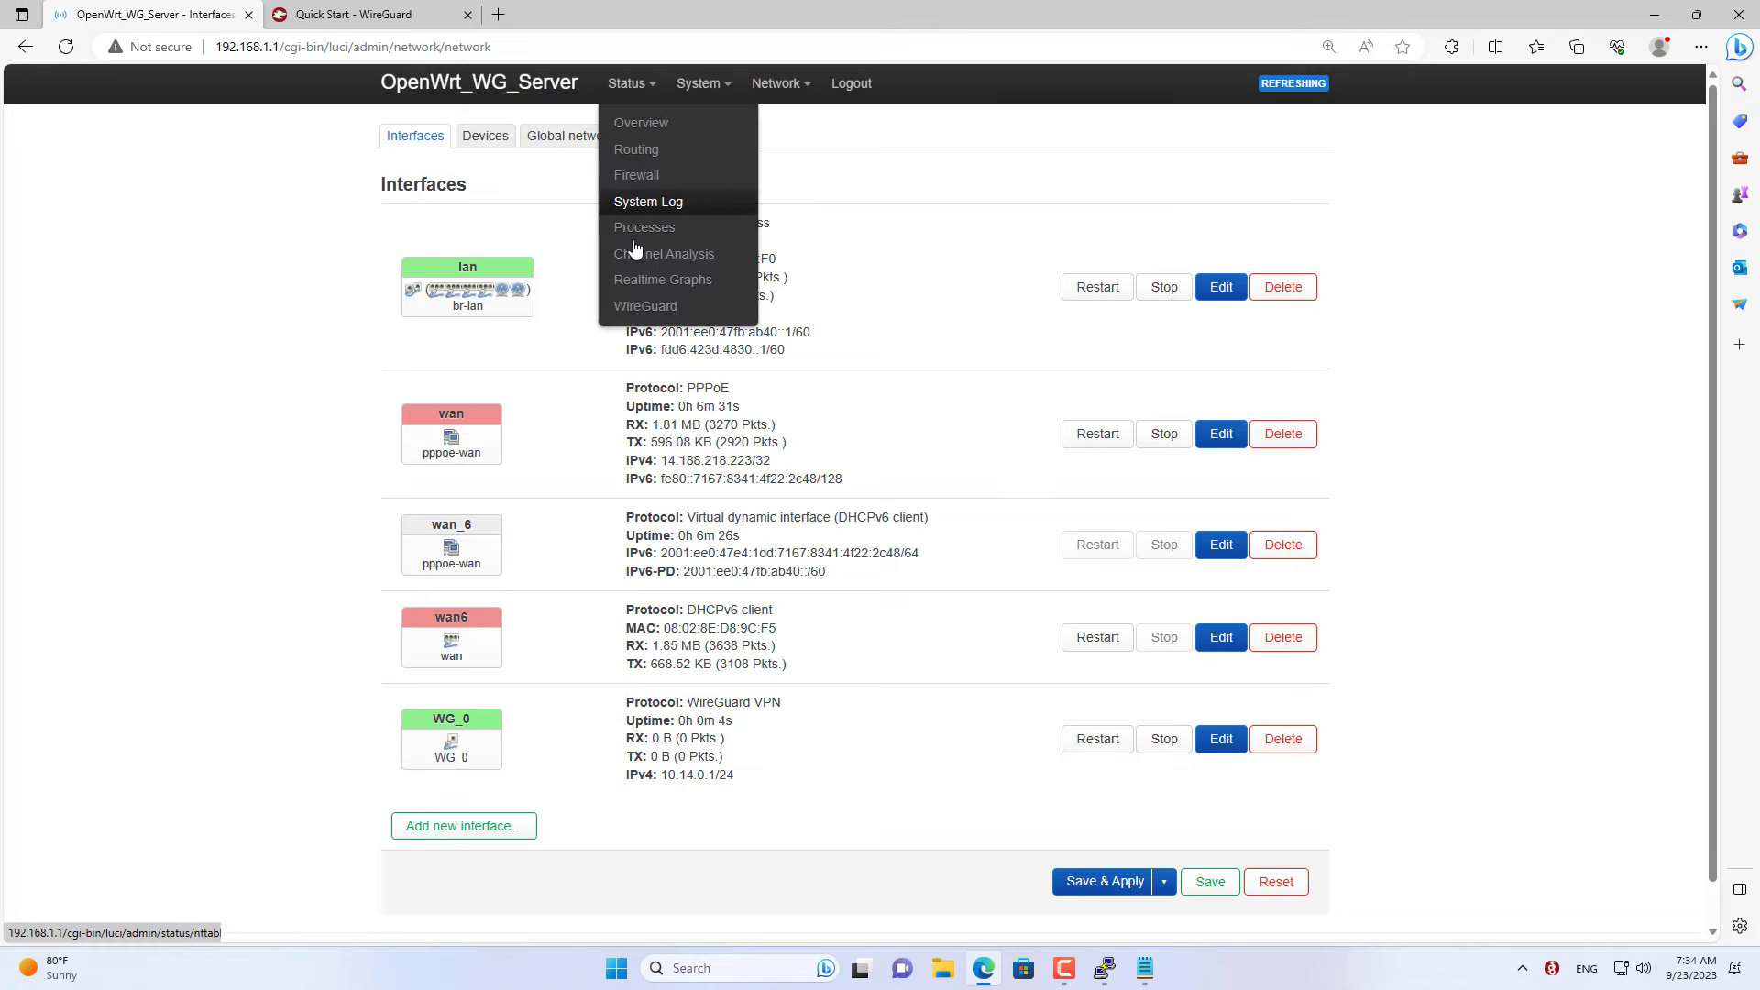
left_click(636, 315)
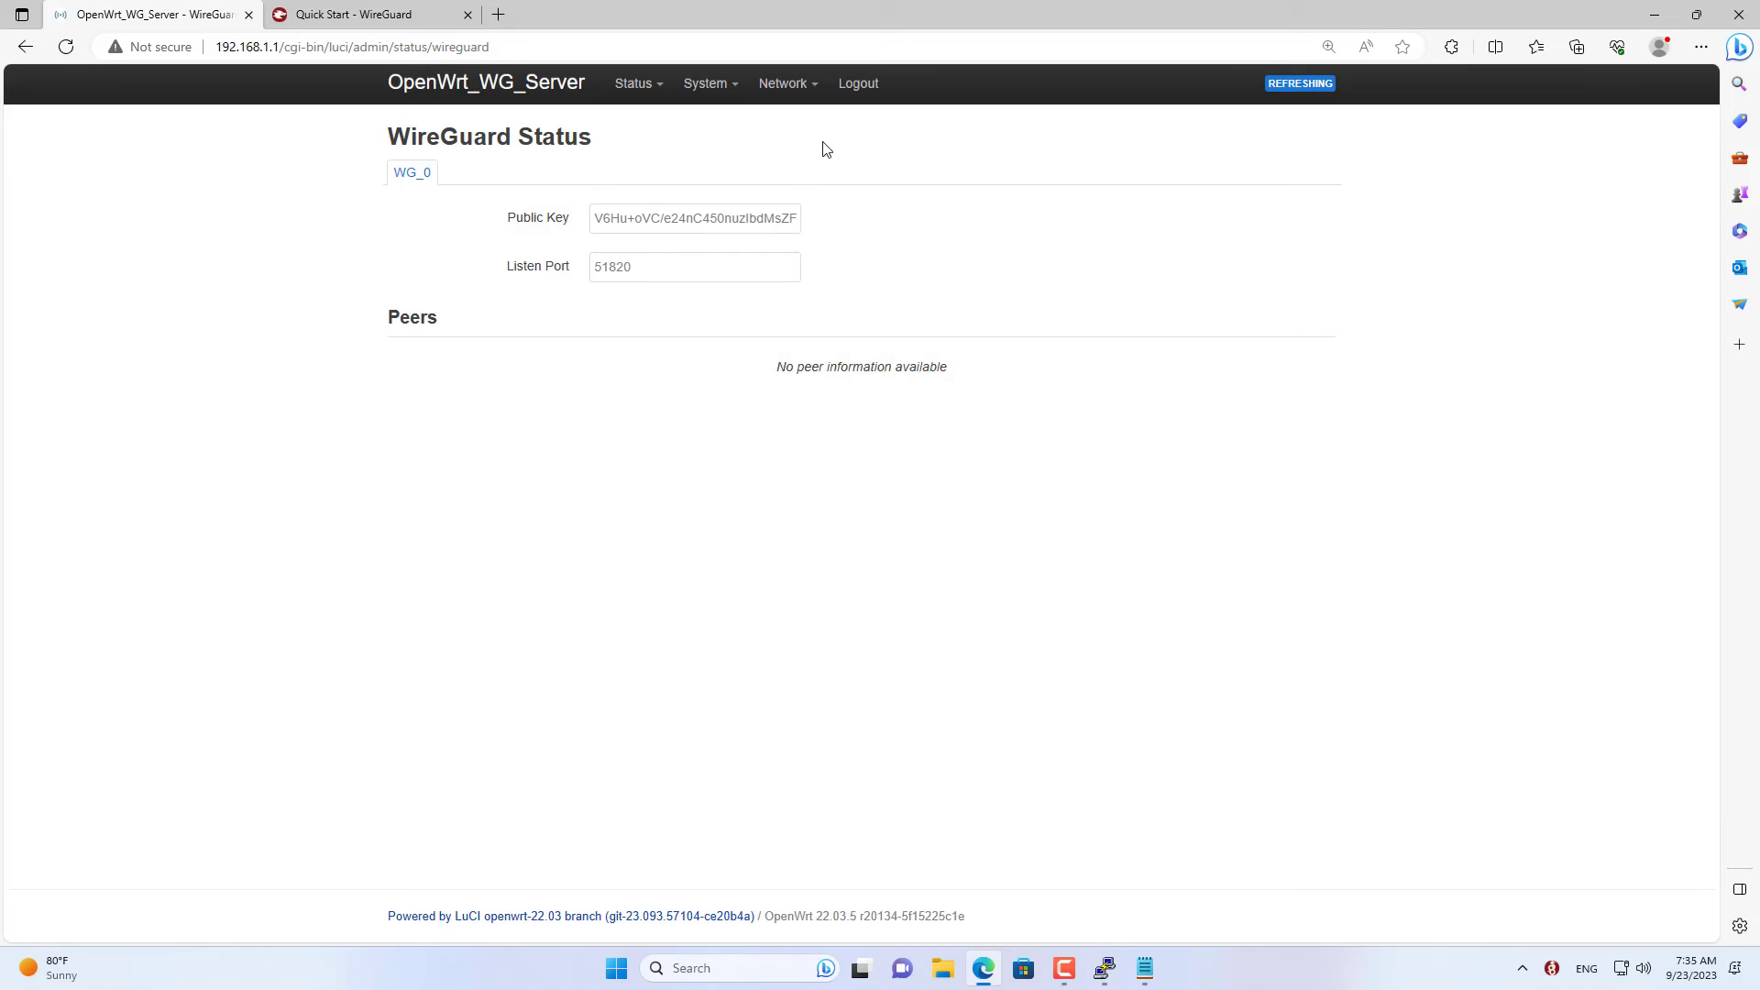
mouse_move(801, 104)
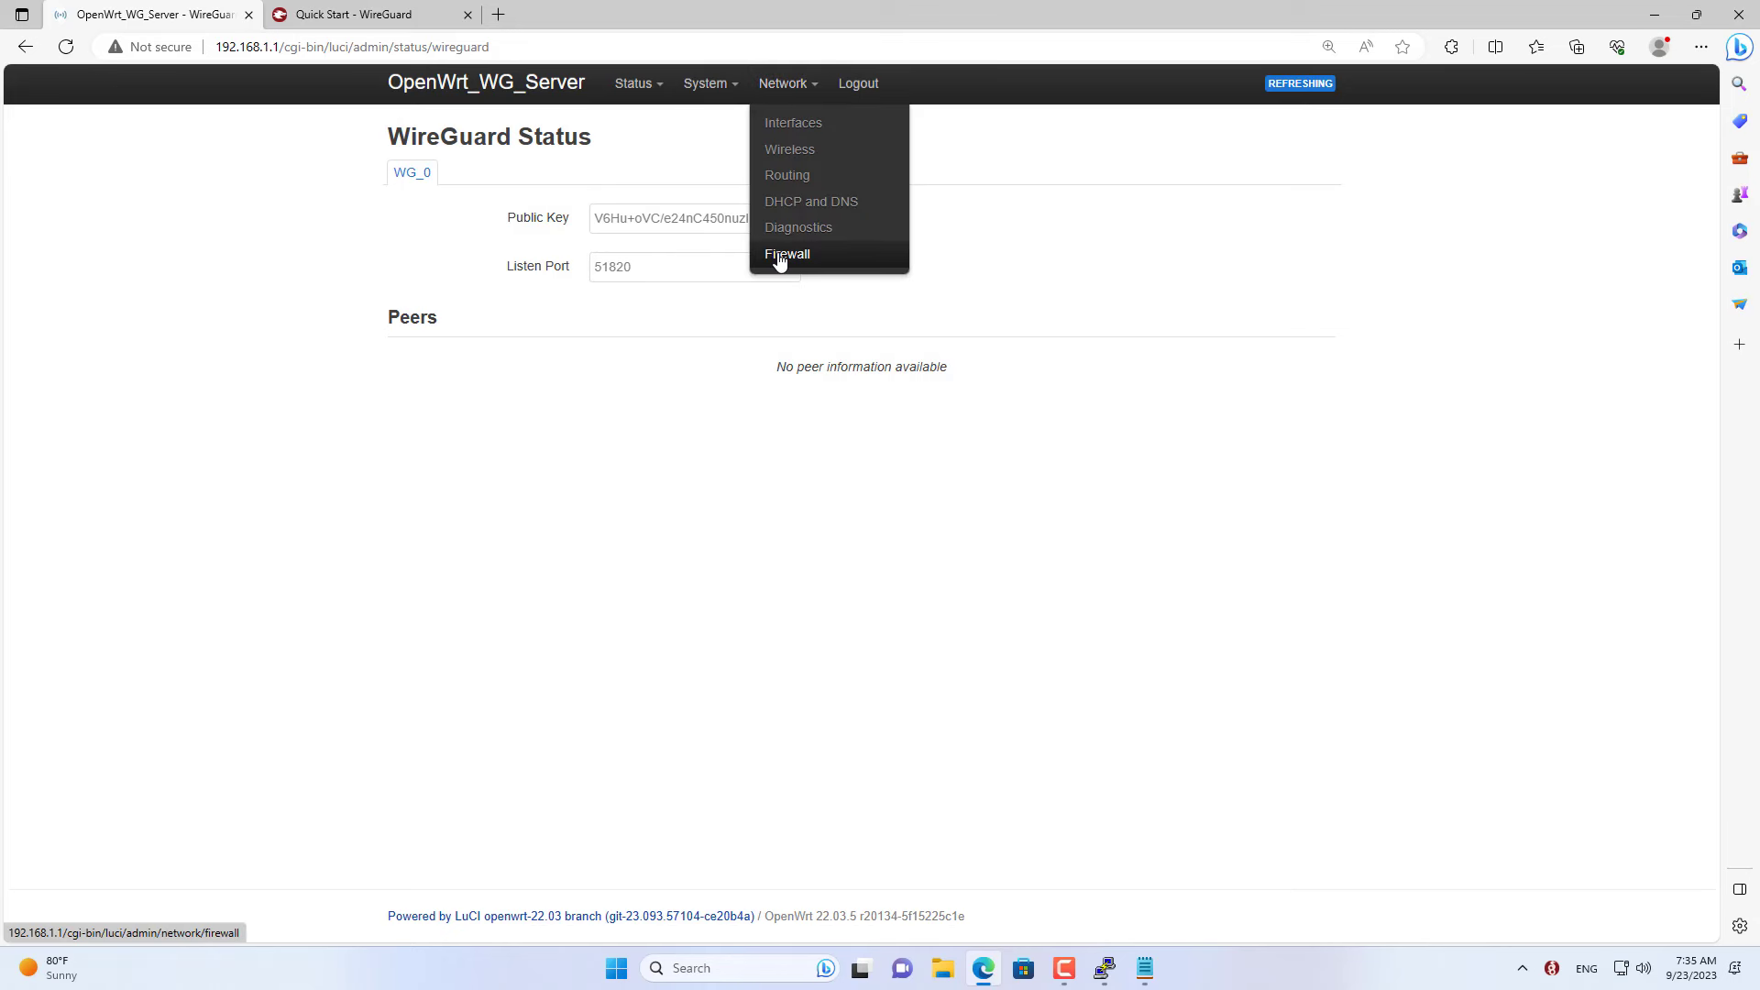
- Add a new rule on the Firewall's Port Forwards tab
left_click(821, 260)
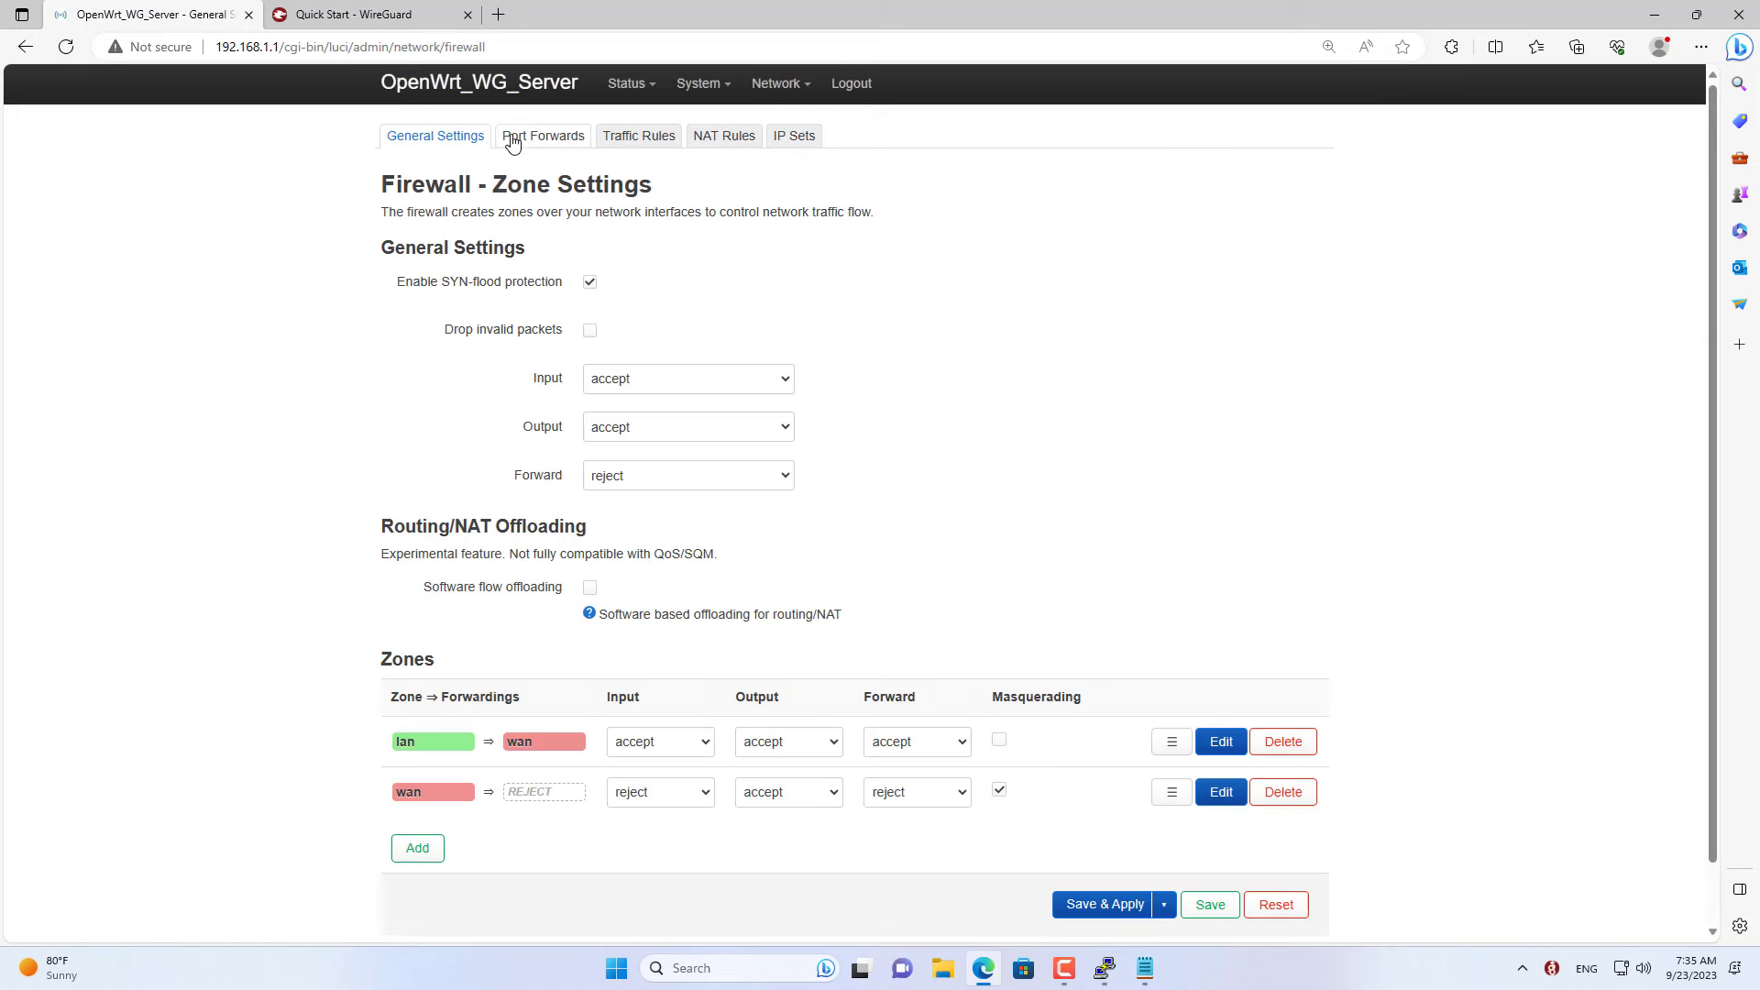
left_click(570, 145)
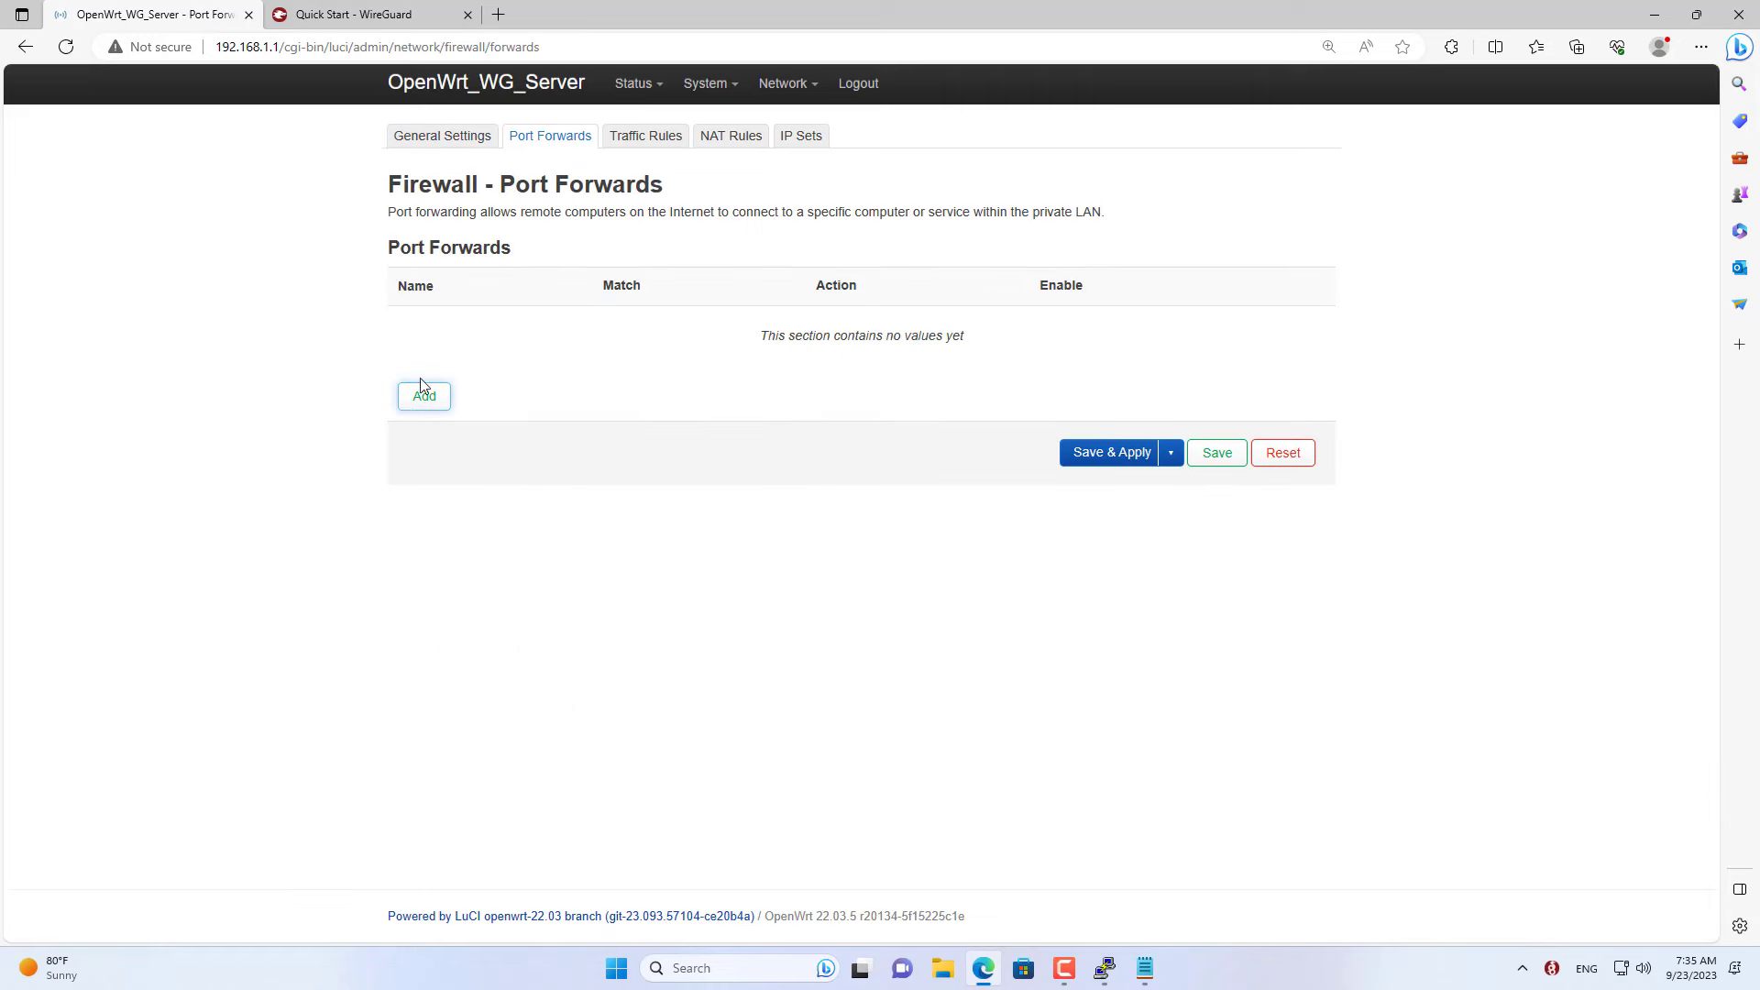
left_click(424, 396)
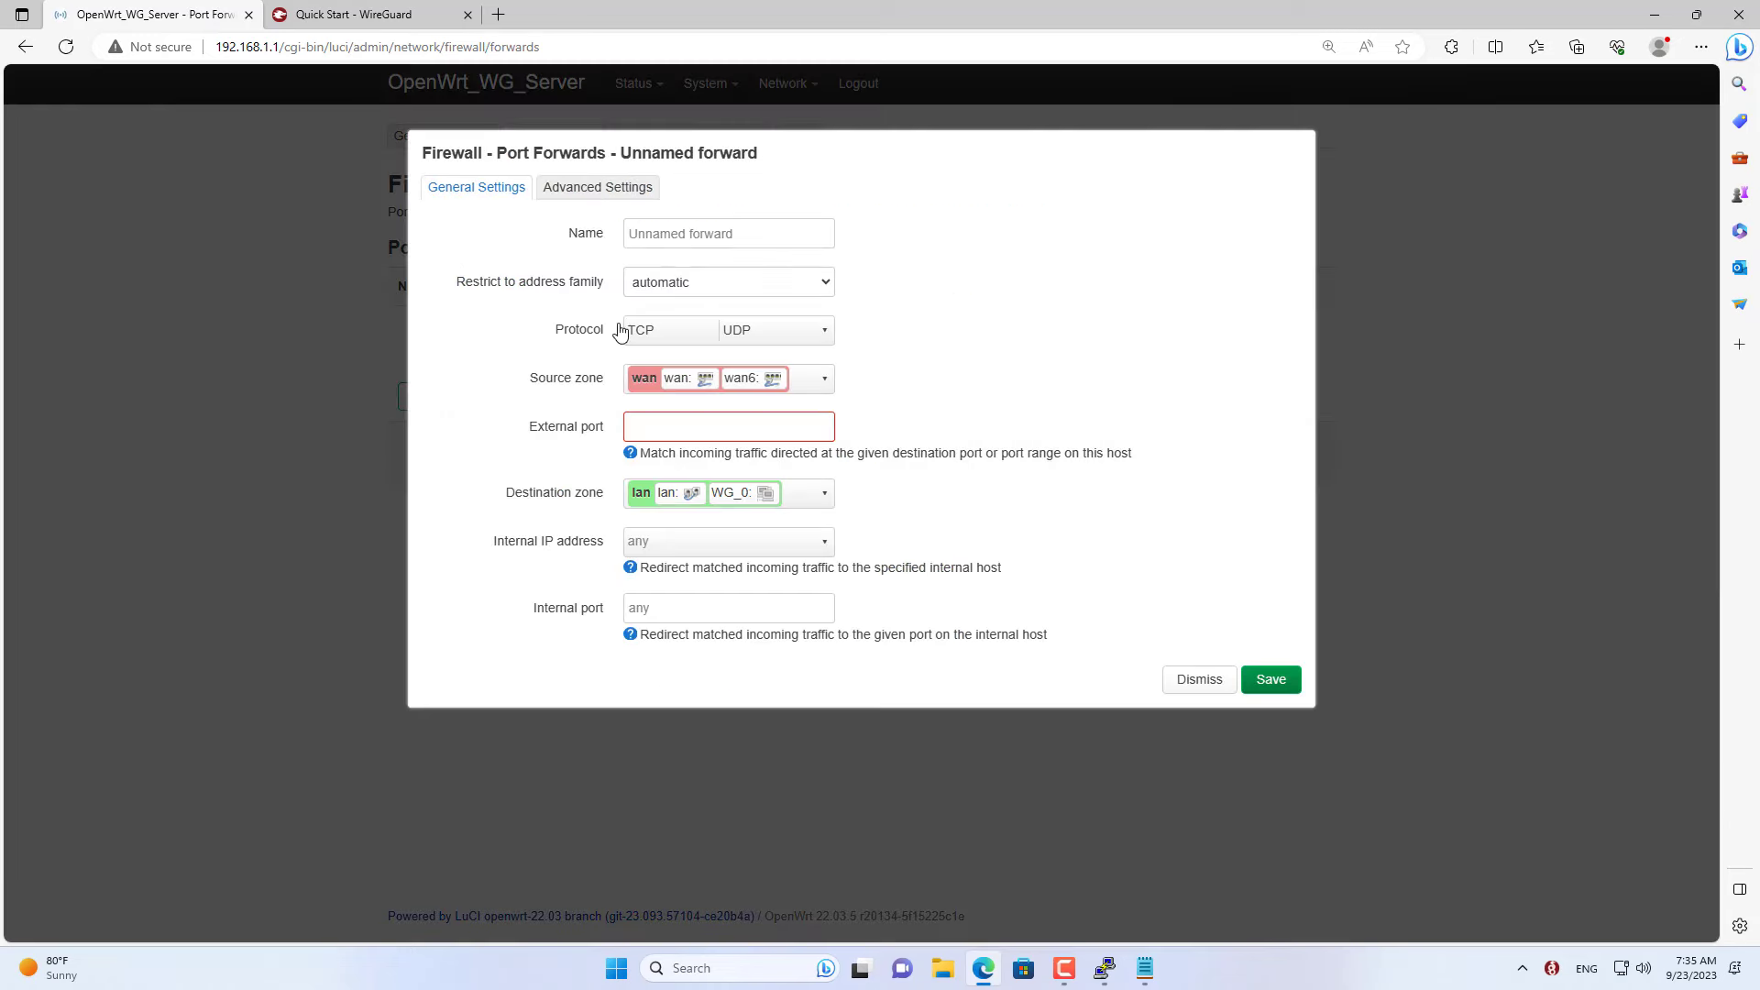
- Name the forward 'Wireguard' and limit its protocol to UDP only
left_click(702, 234)
type("Wireguard")
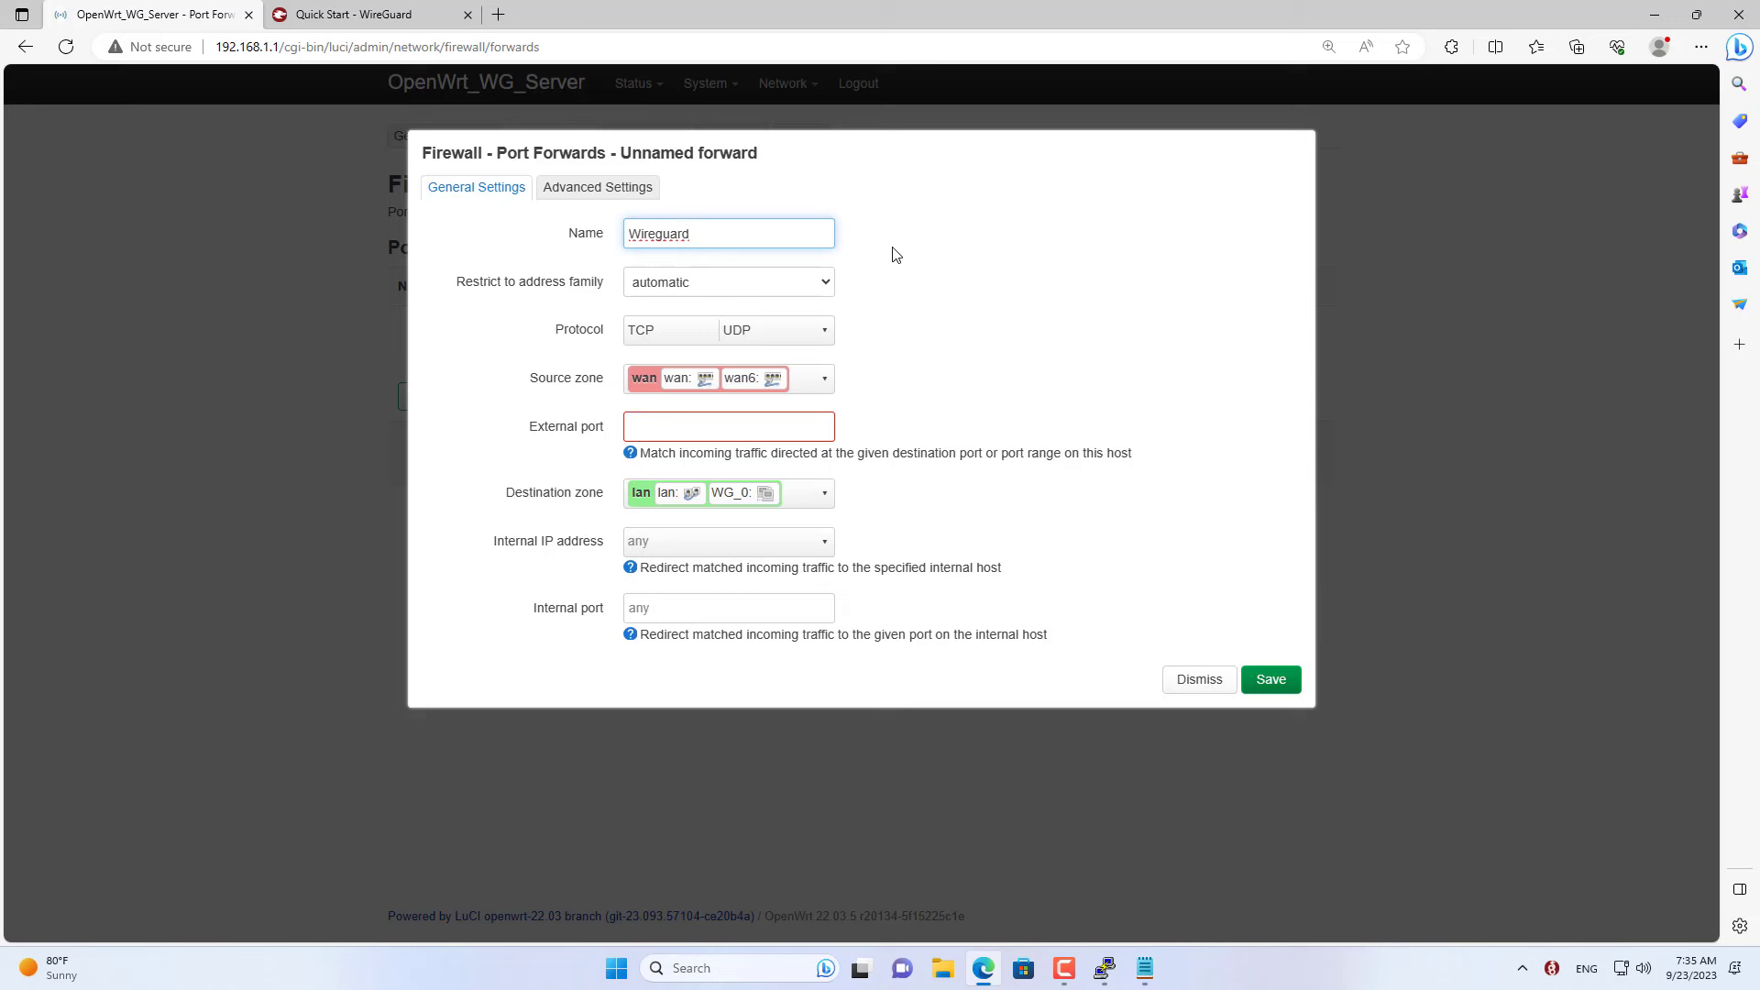
left_click(819, 332)
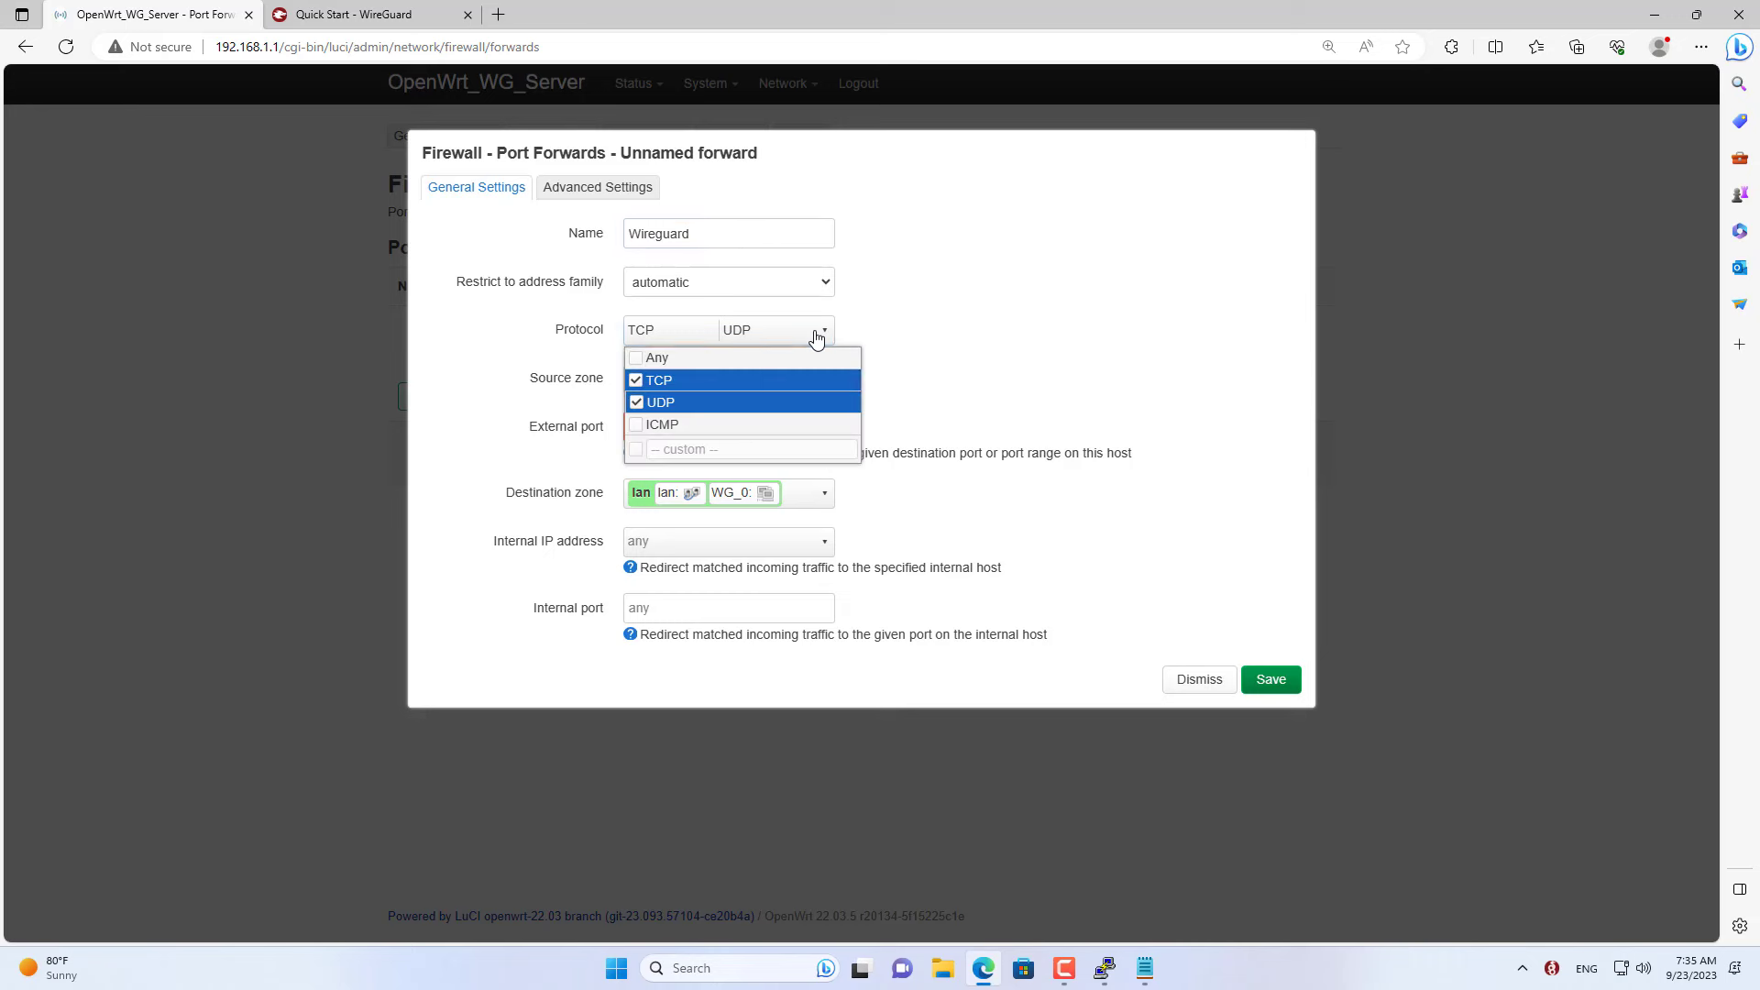
left_click(635, 381)
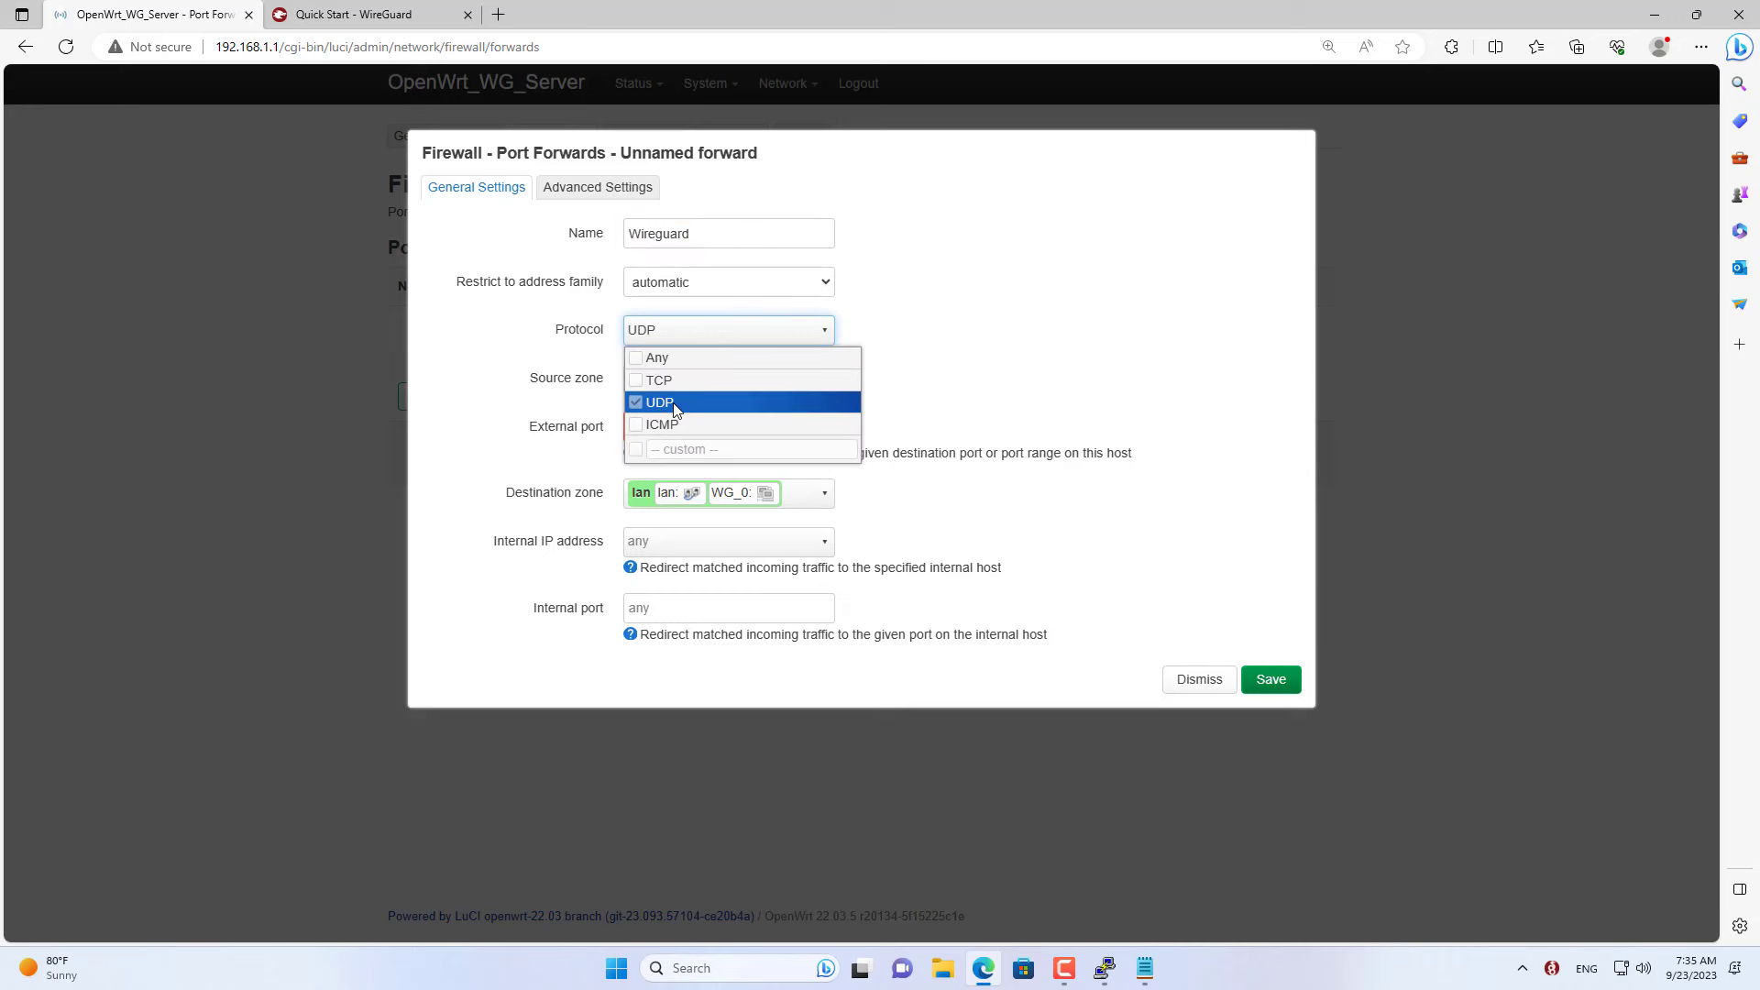
left_click(944, 408)
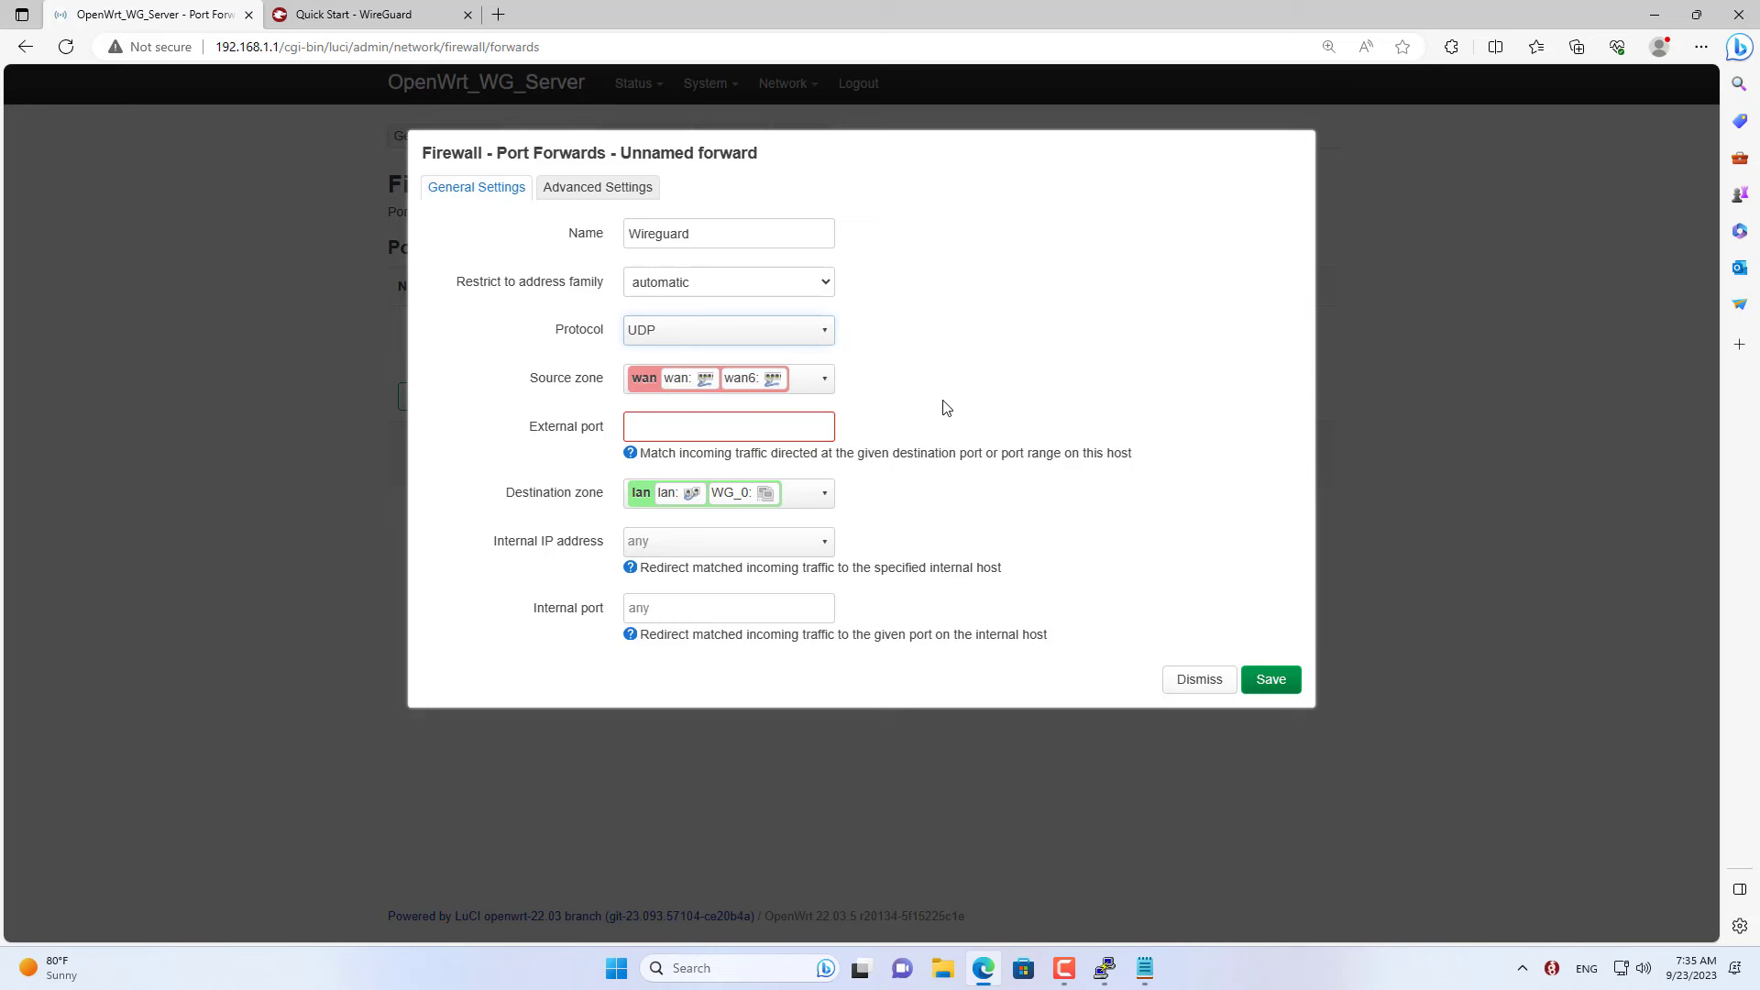
- Forward external port 51820 to 192.168.1.1 on internal port 51820
key("Tab")
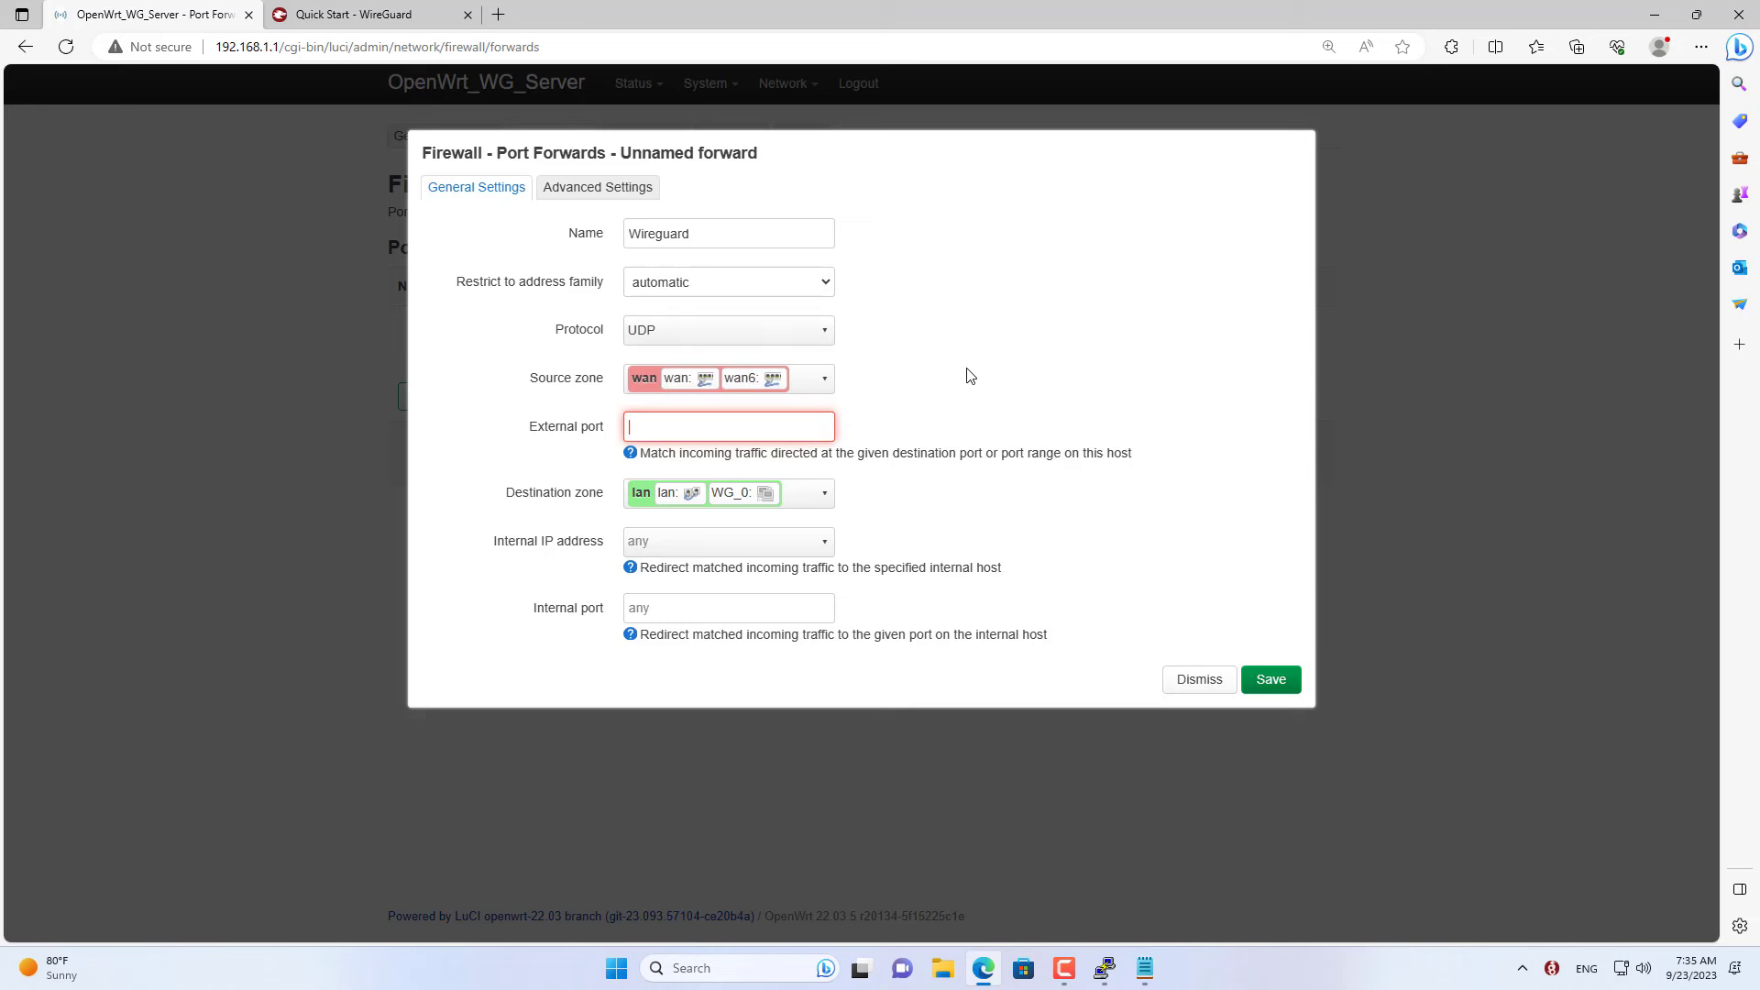
type("51820")
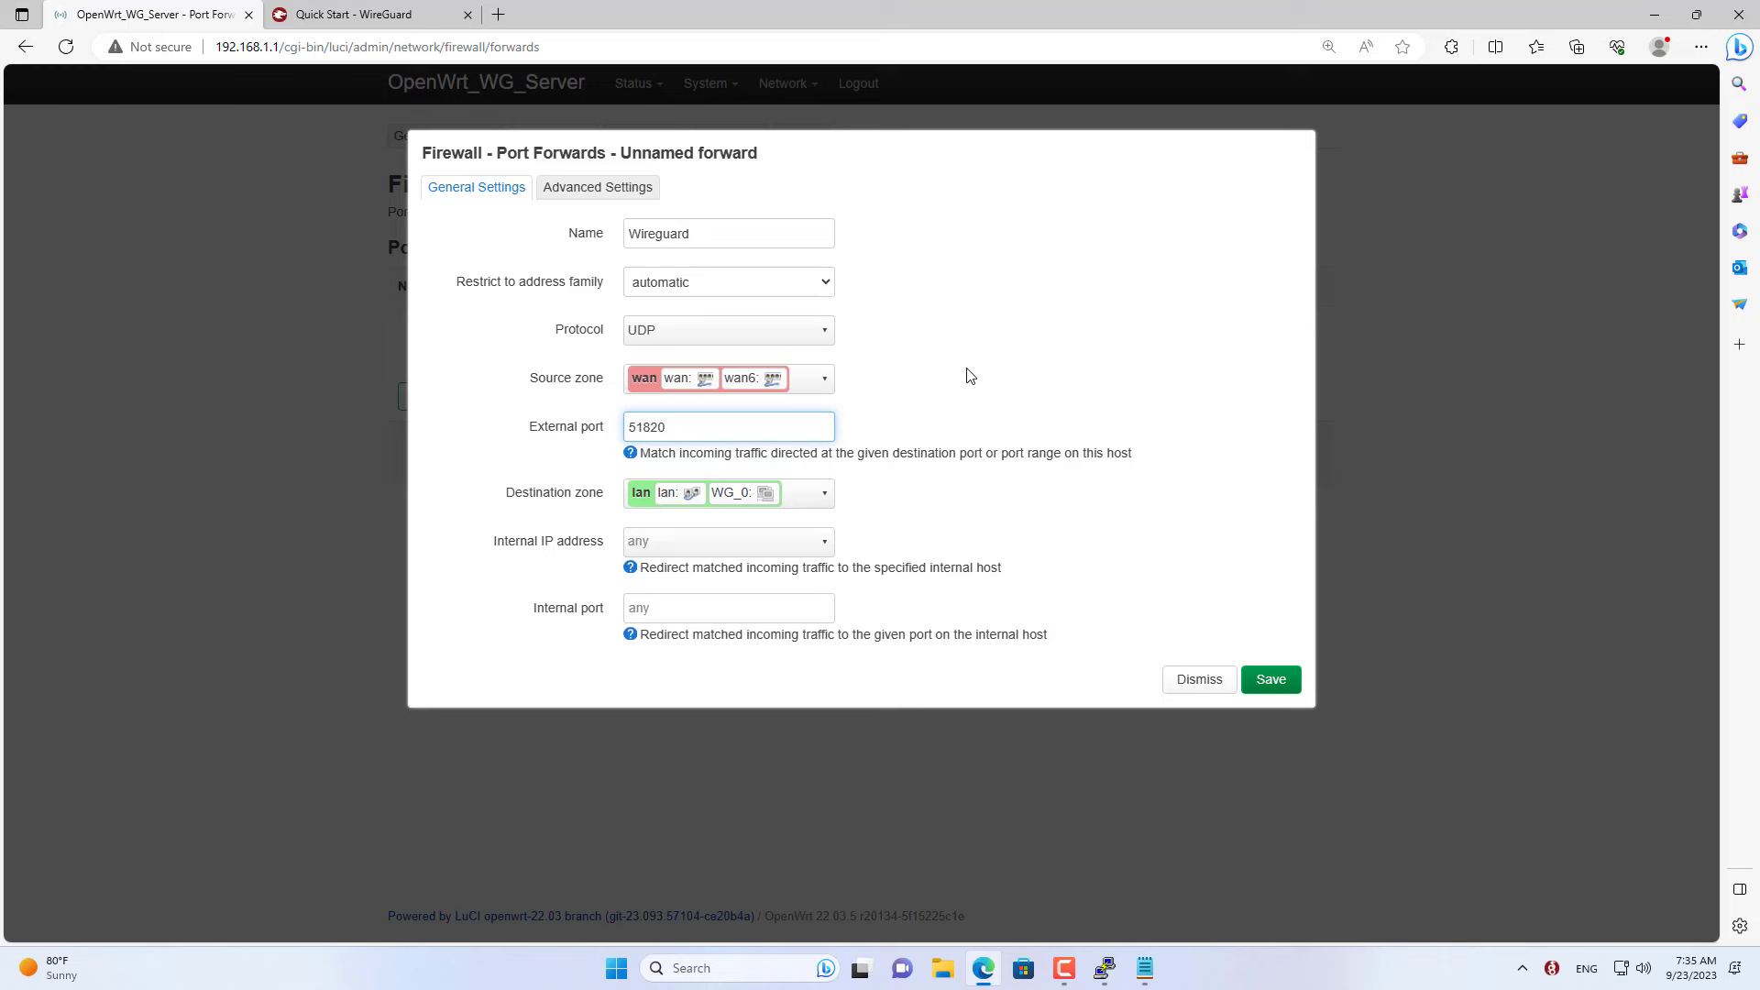
left_click(804, 550)
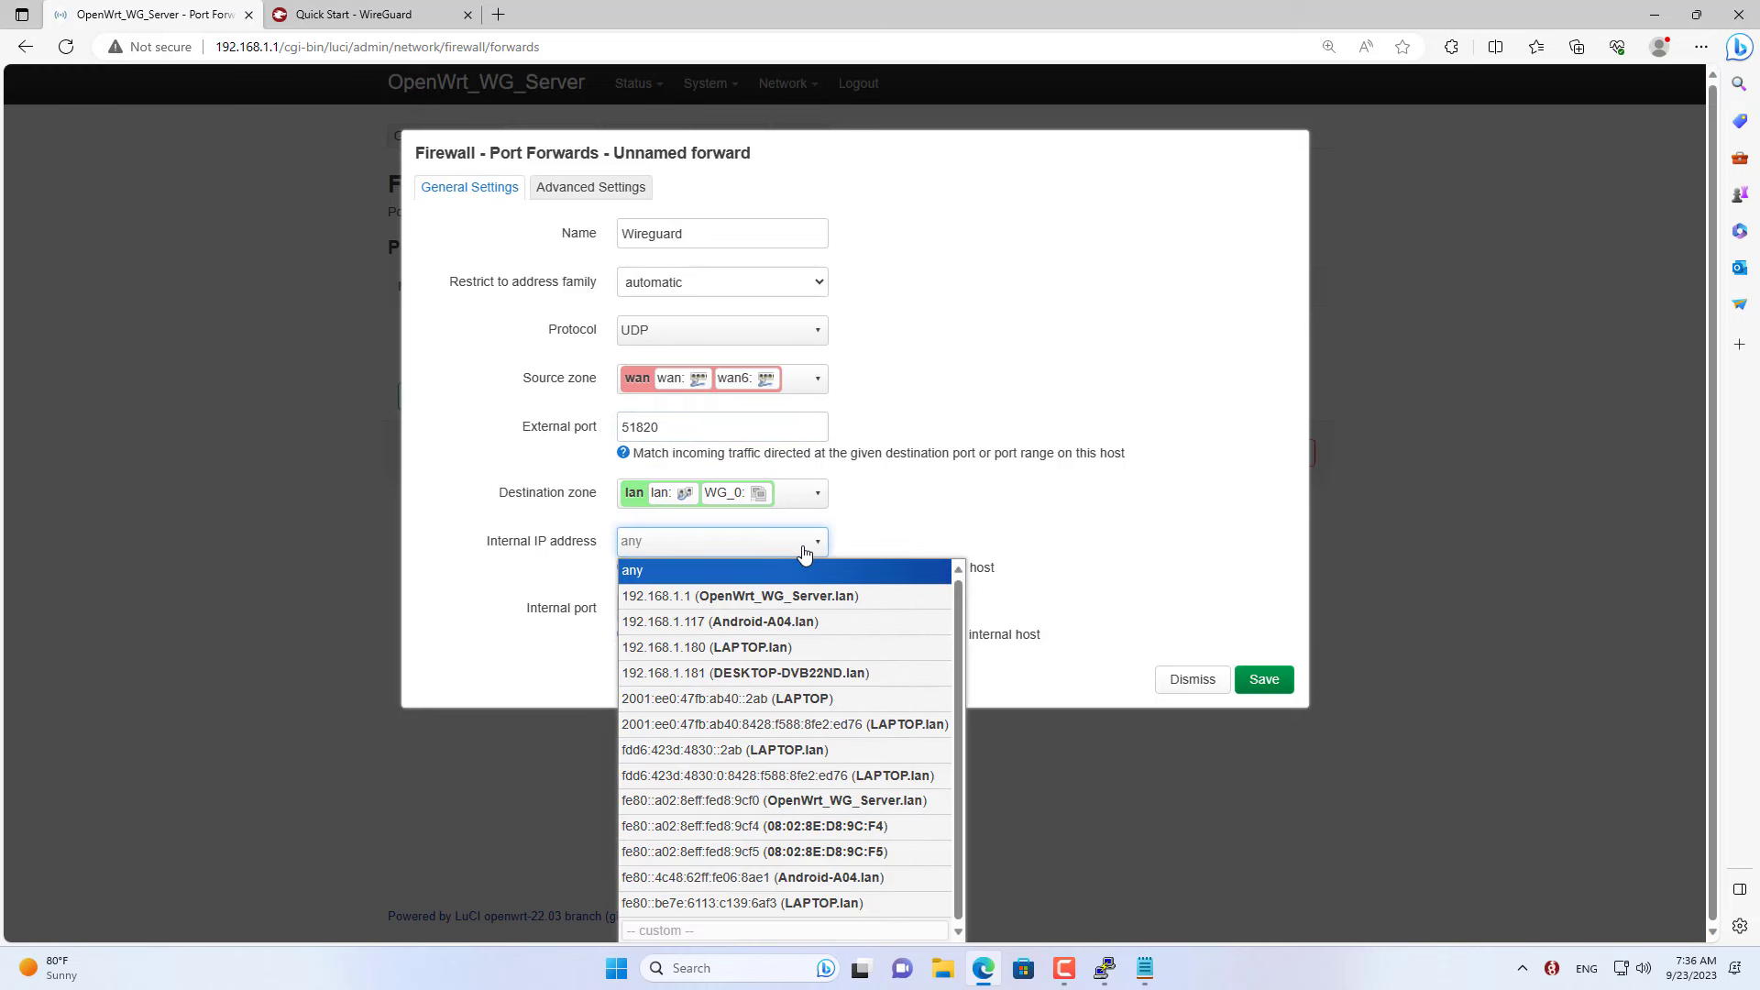
left_click(679, 598)
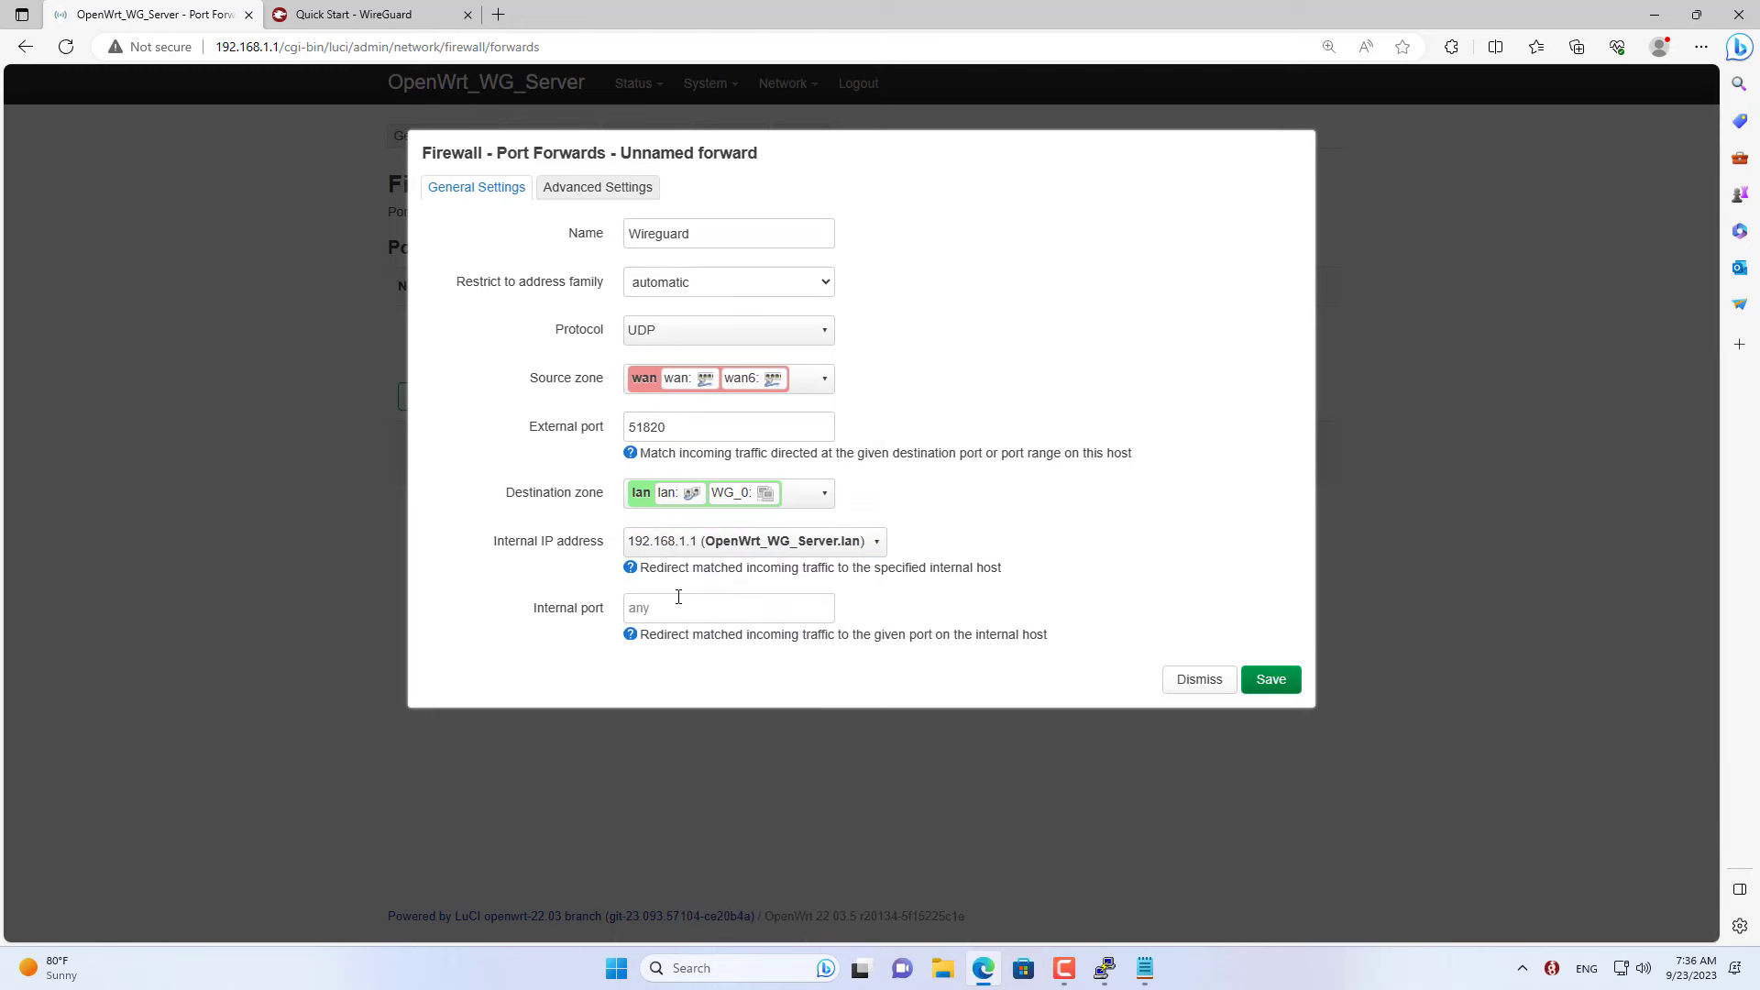
left_click(685, 606)
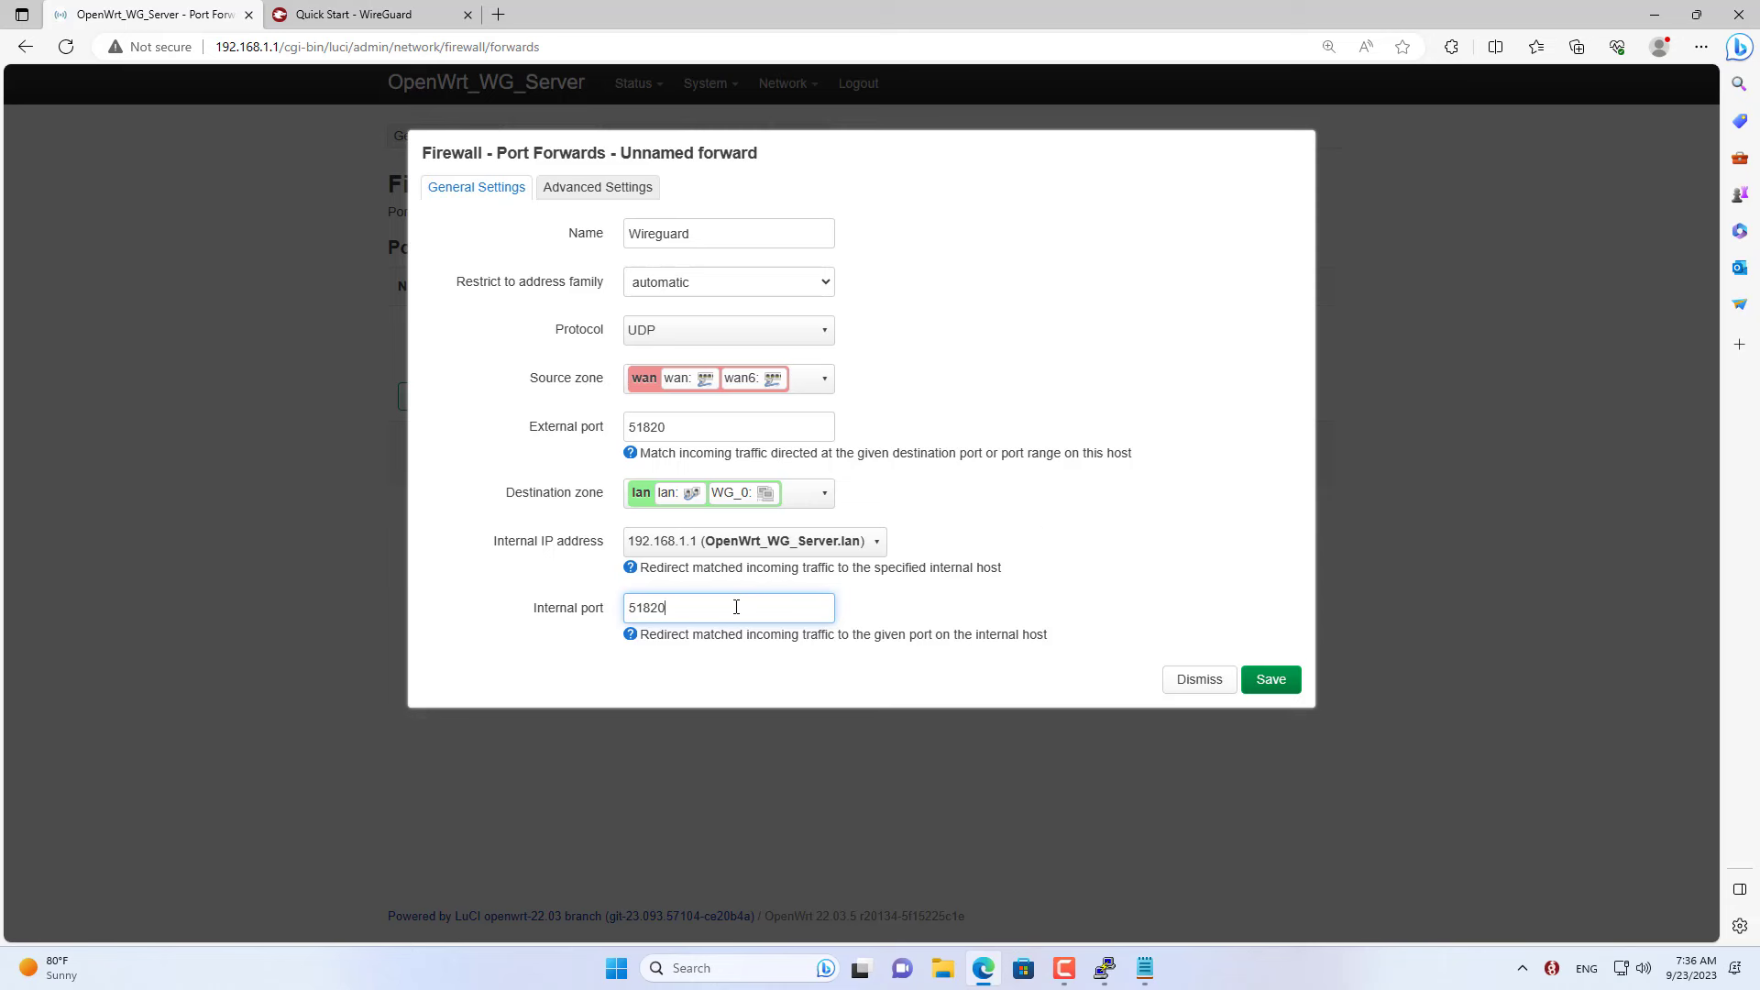
left_click(587, 614)
left_click(565, 433)
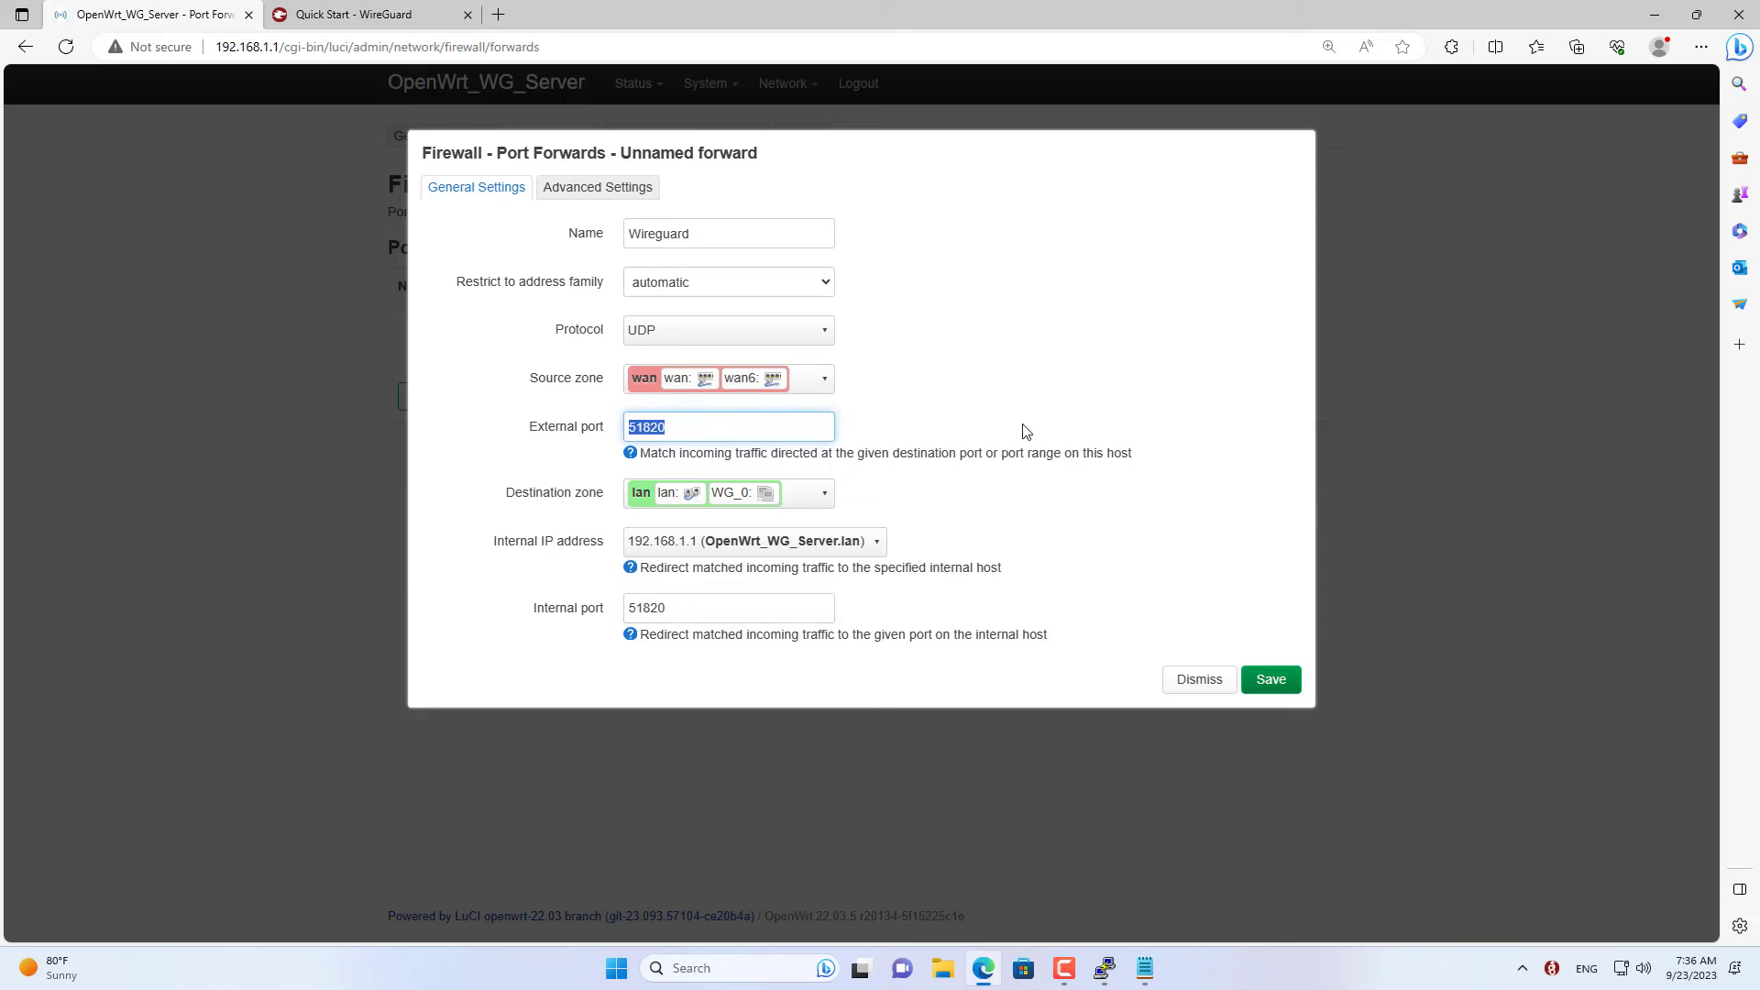
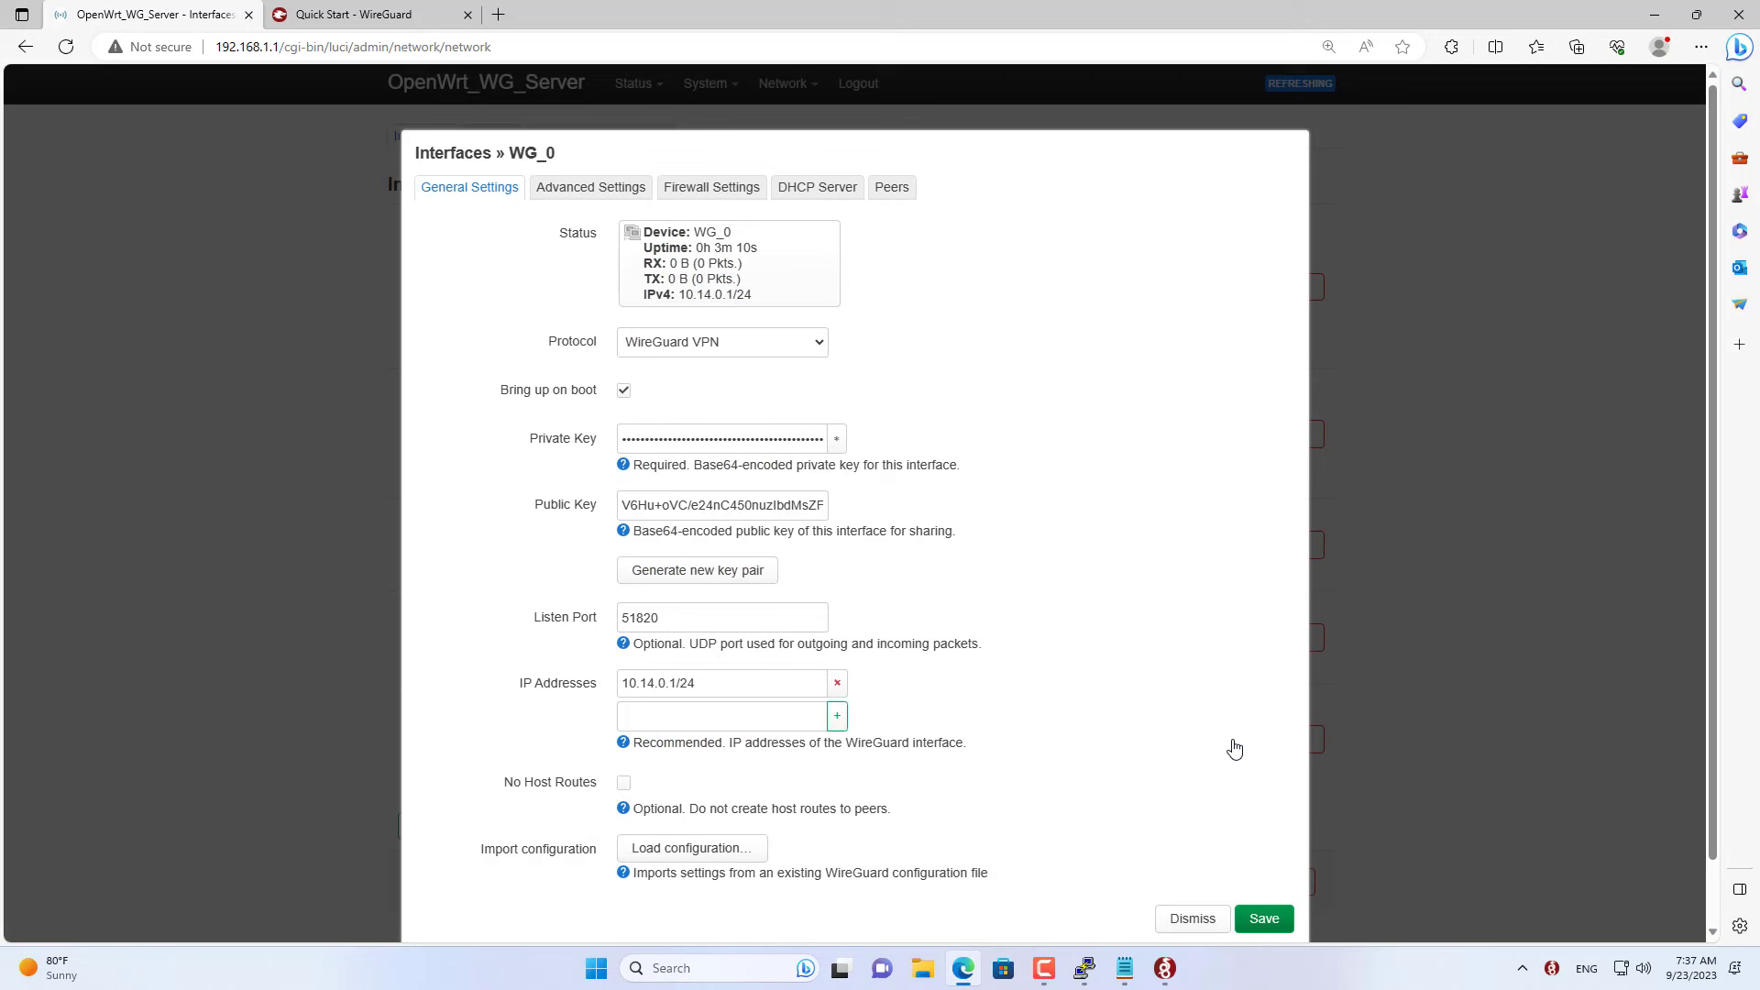
- Add a new peer to WG_0 with the description Client1
left_click(886, 194)
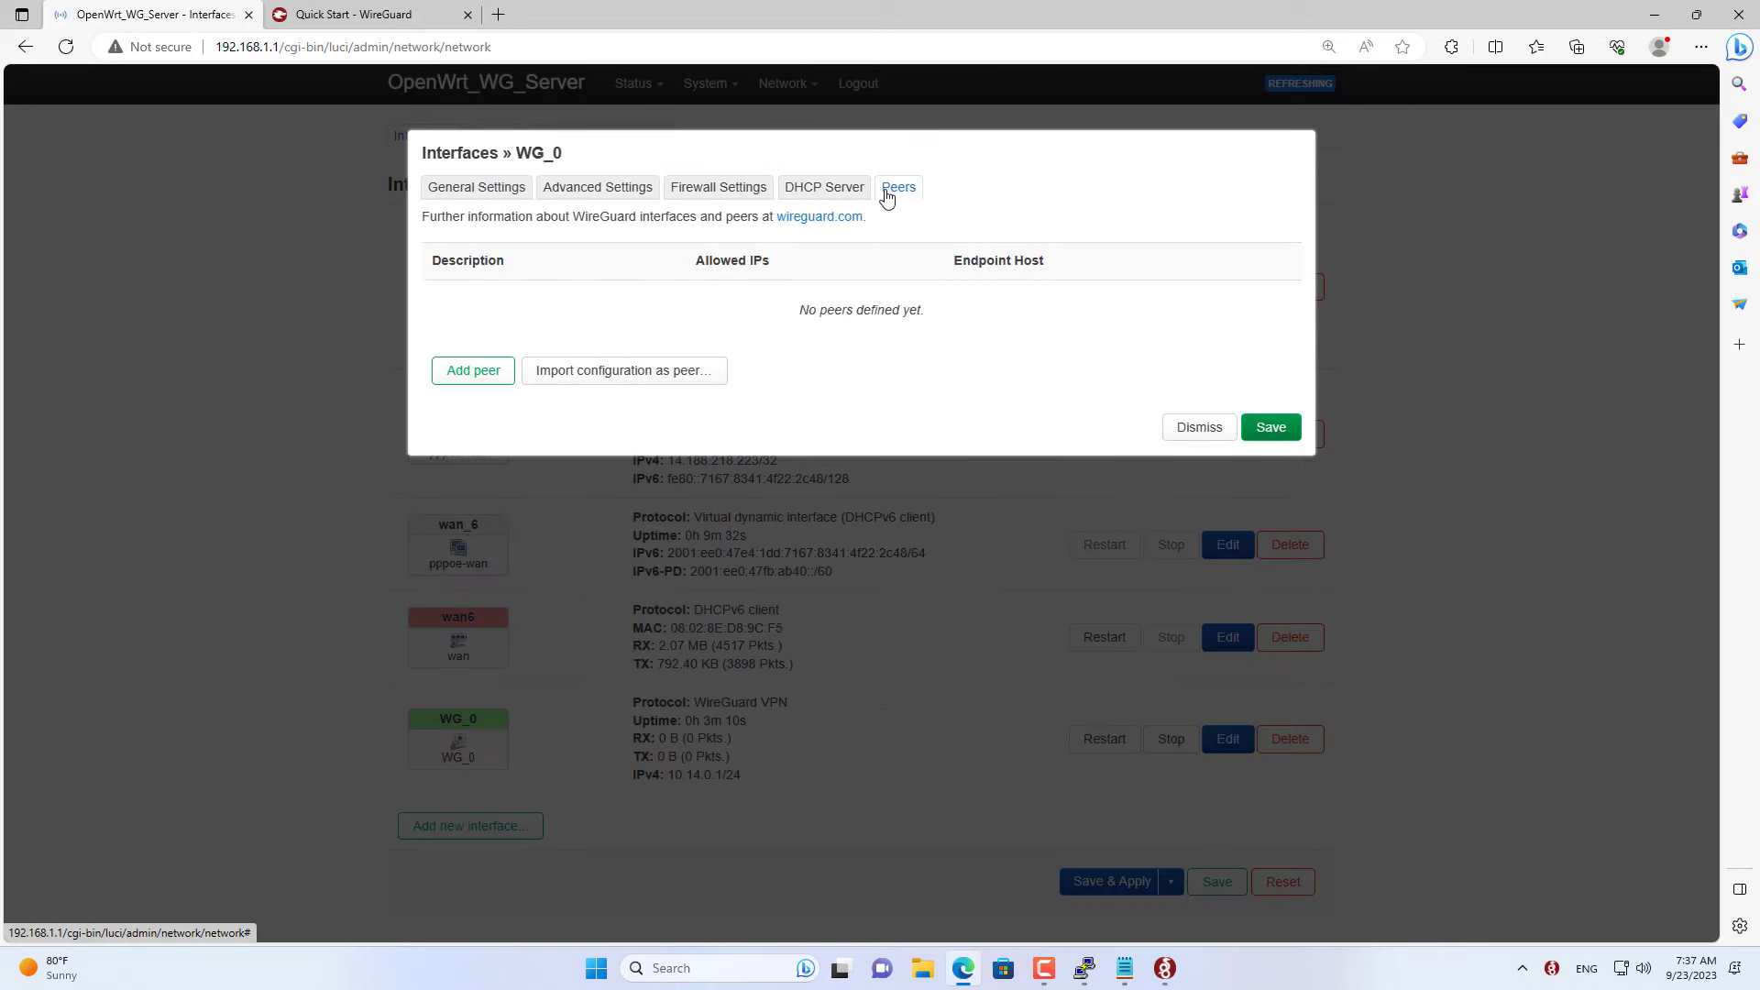
left_click(483, 371)
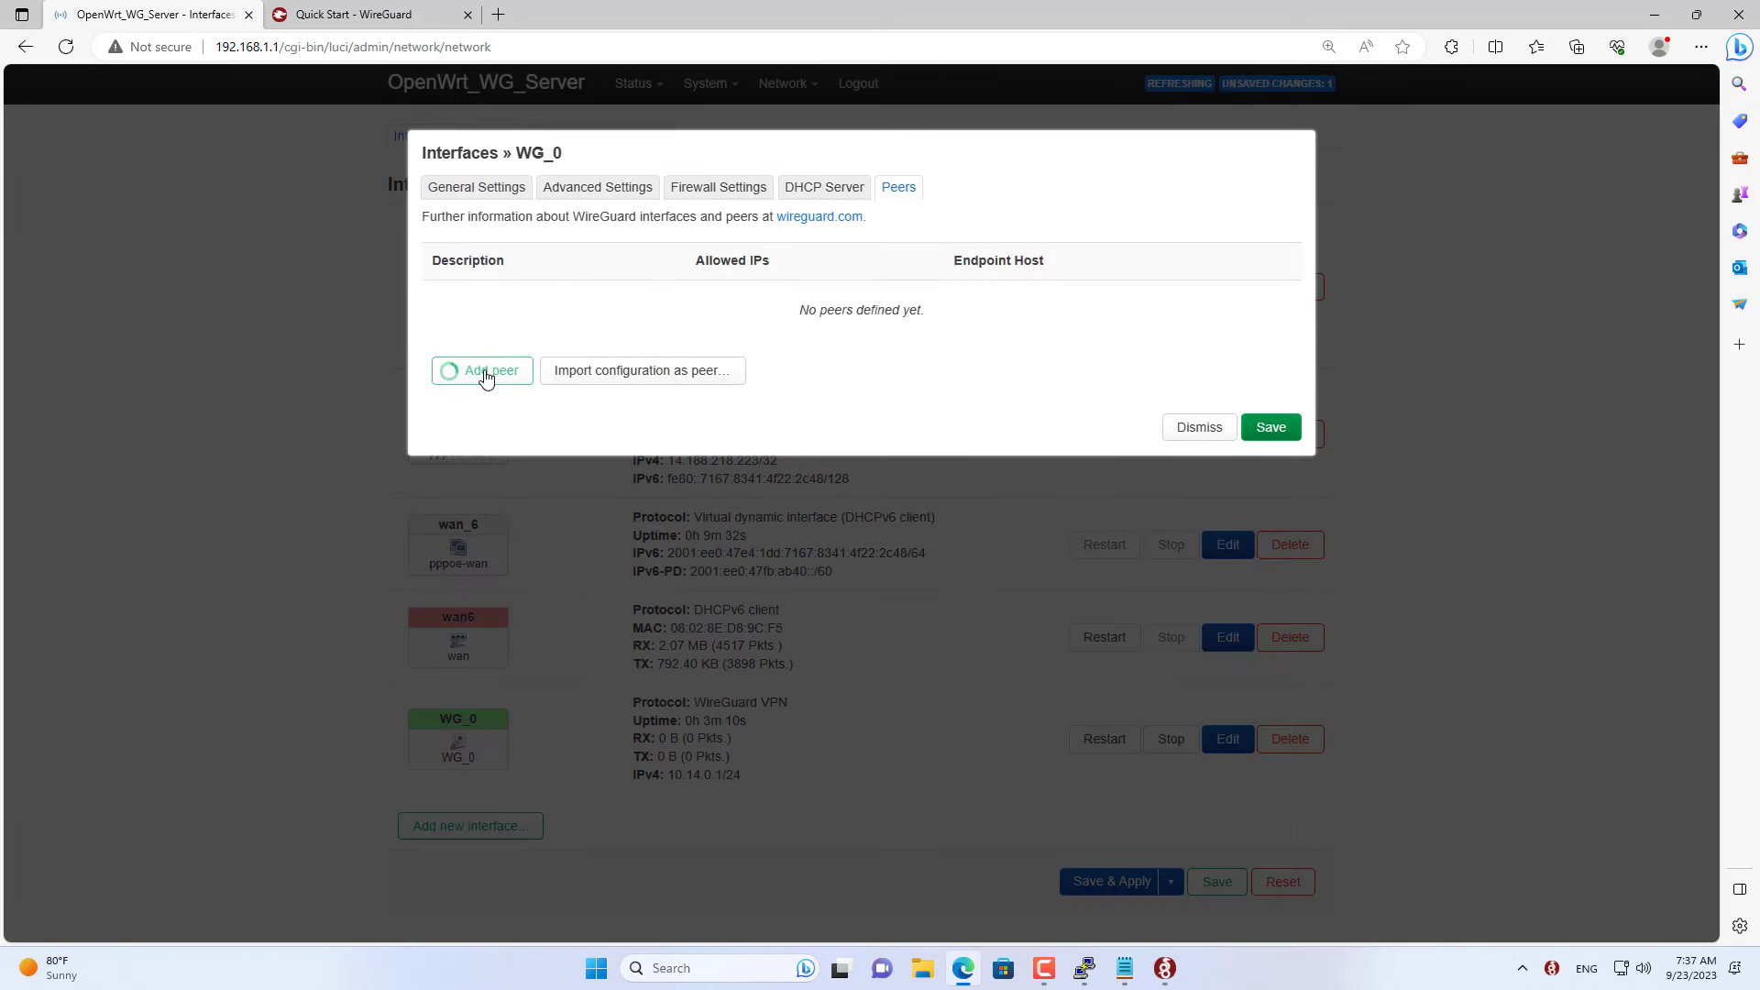
left_click(680, 256)
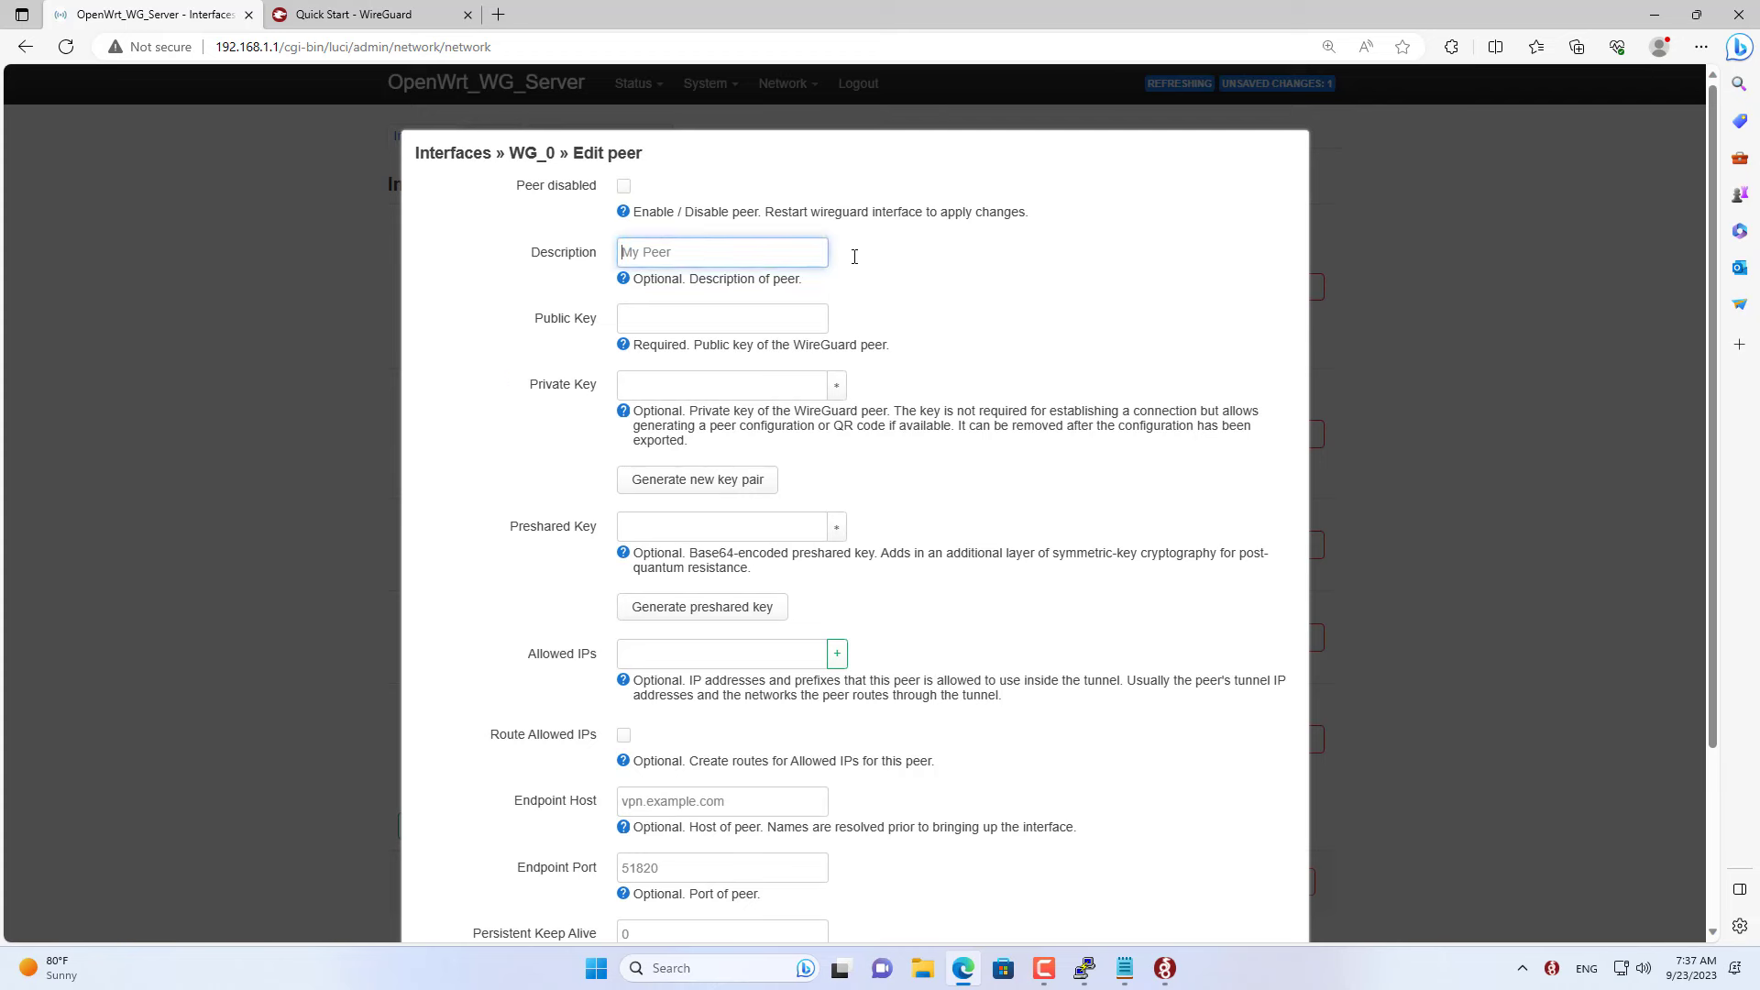
type("Client1")
- Copy the client's public key from the WireGuard tunnel editor into the peer's Public Key field
left_click(759, 317)
key("alt+Tab")
left_click_drag(596, 184, 336, 184)
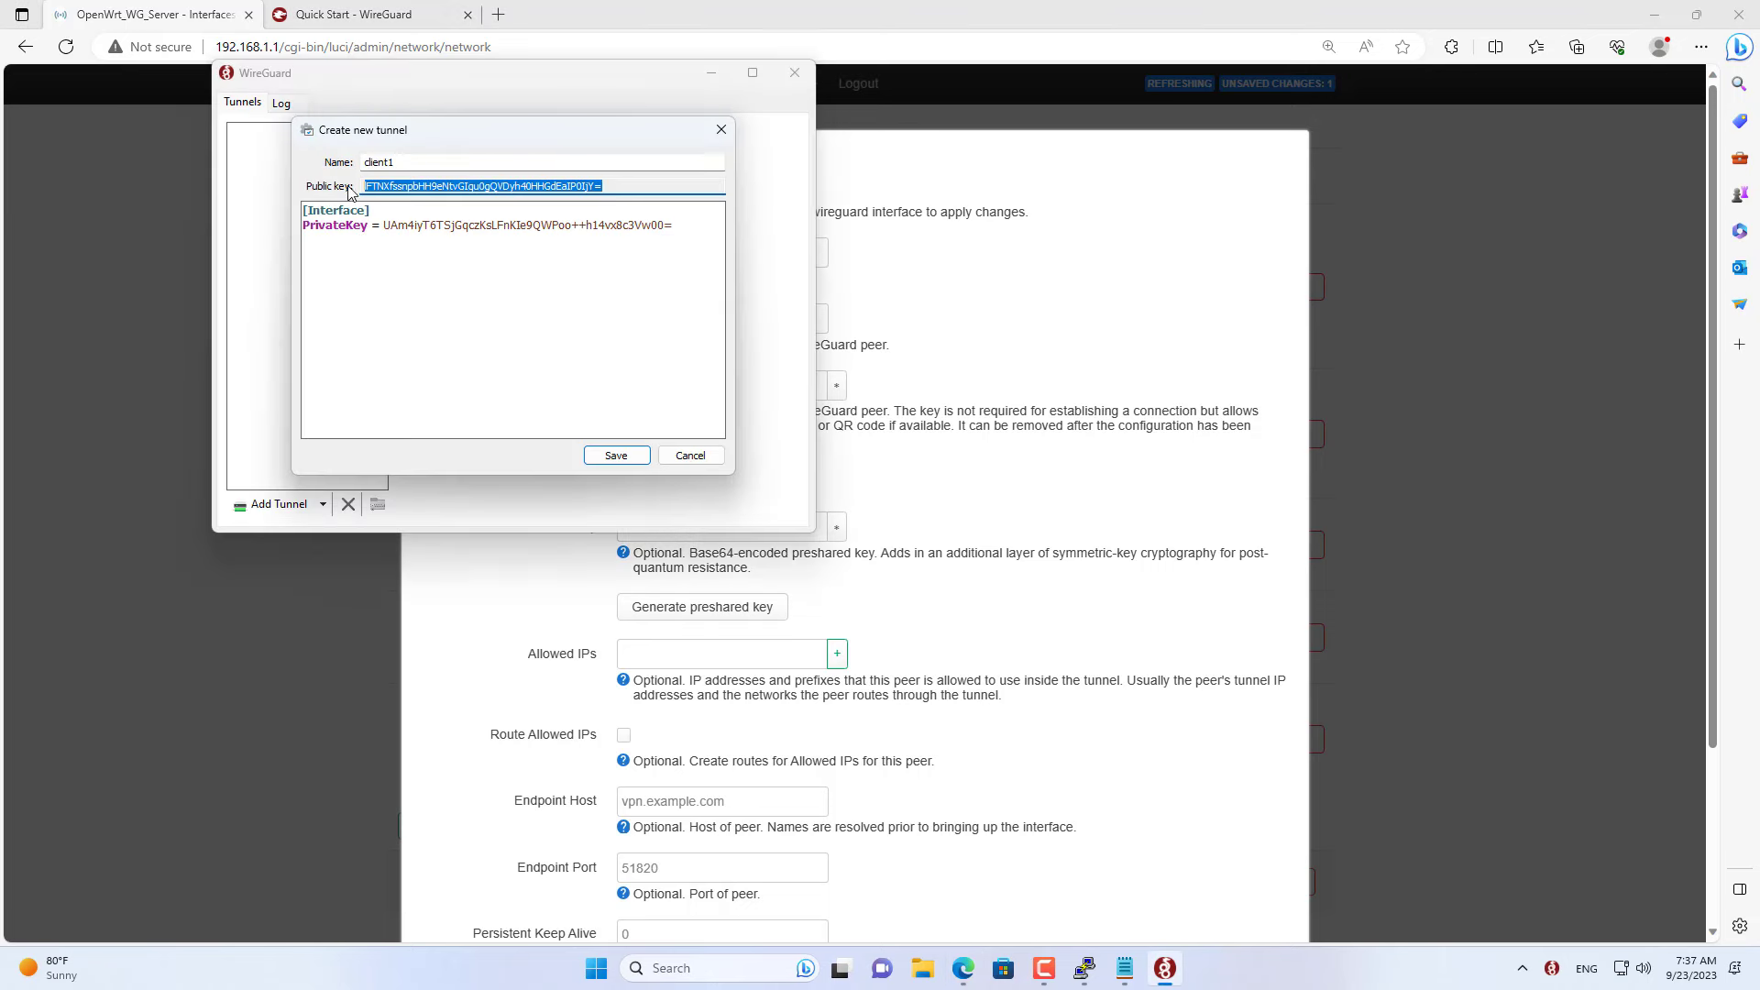
left_click(985, 292)
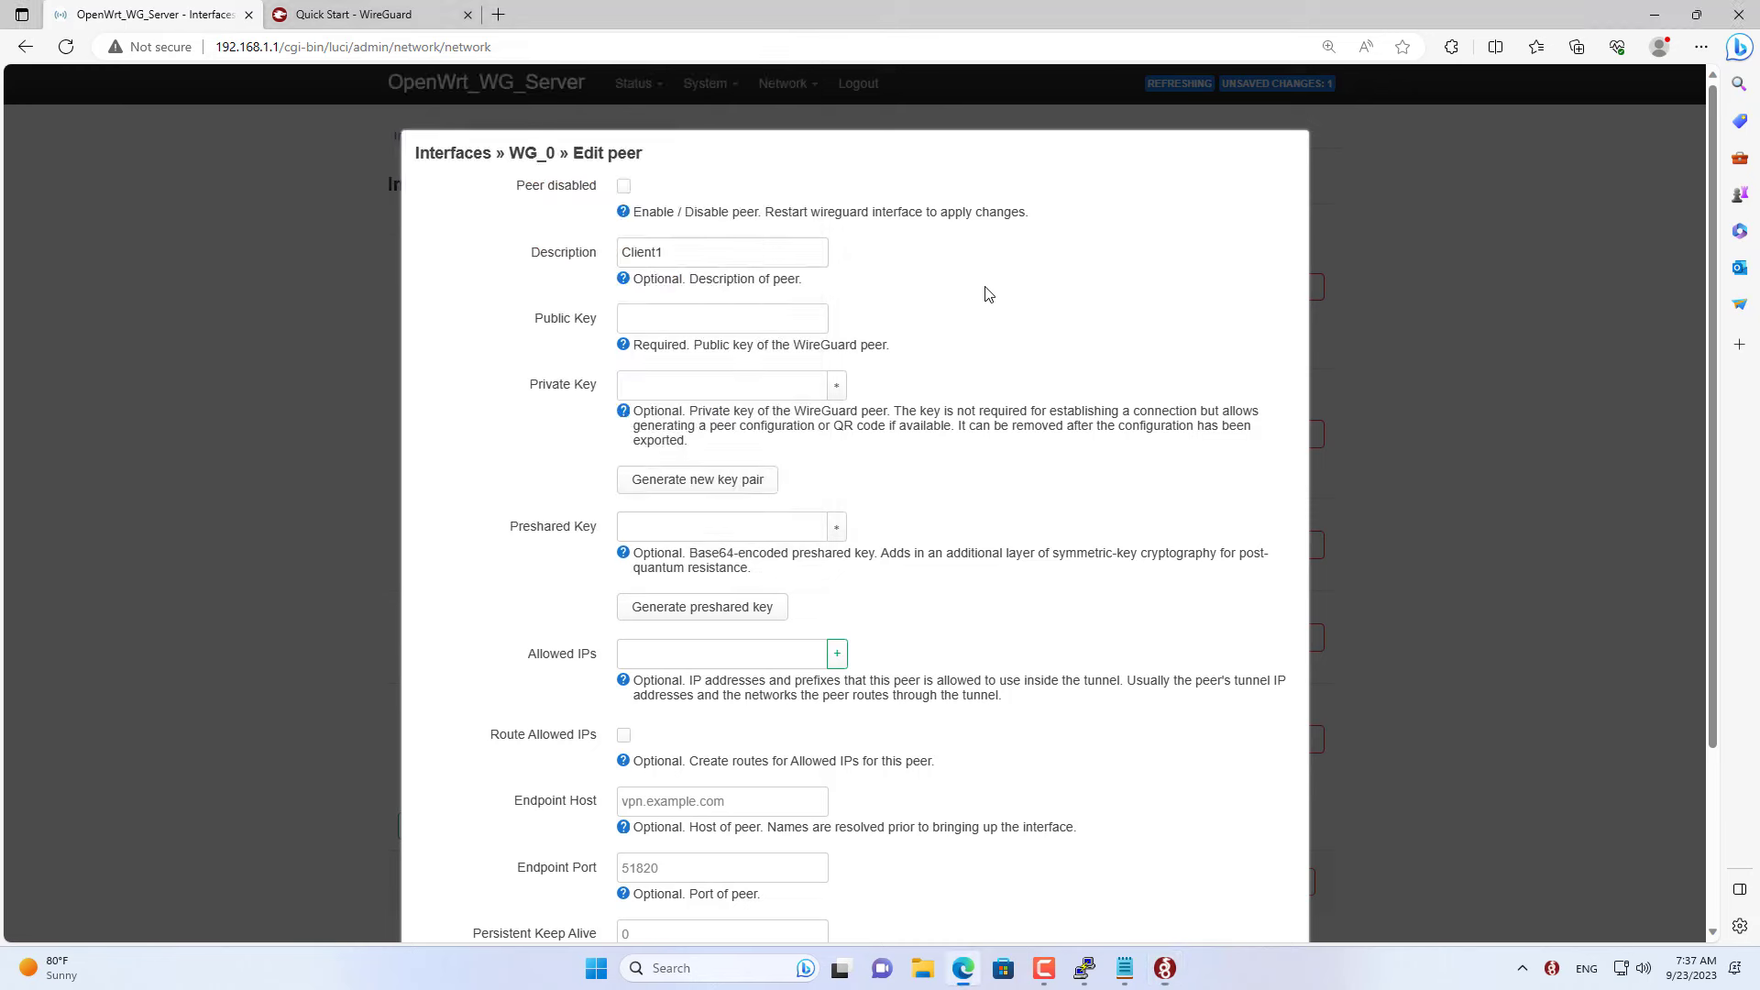
left_click(759, 318)
key("ctrl+v")
- Paste the client's private key into the peer and set Allowed IPs to 10.14.0.3/32
left_click(762, 384)
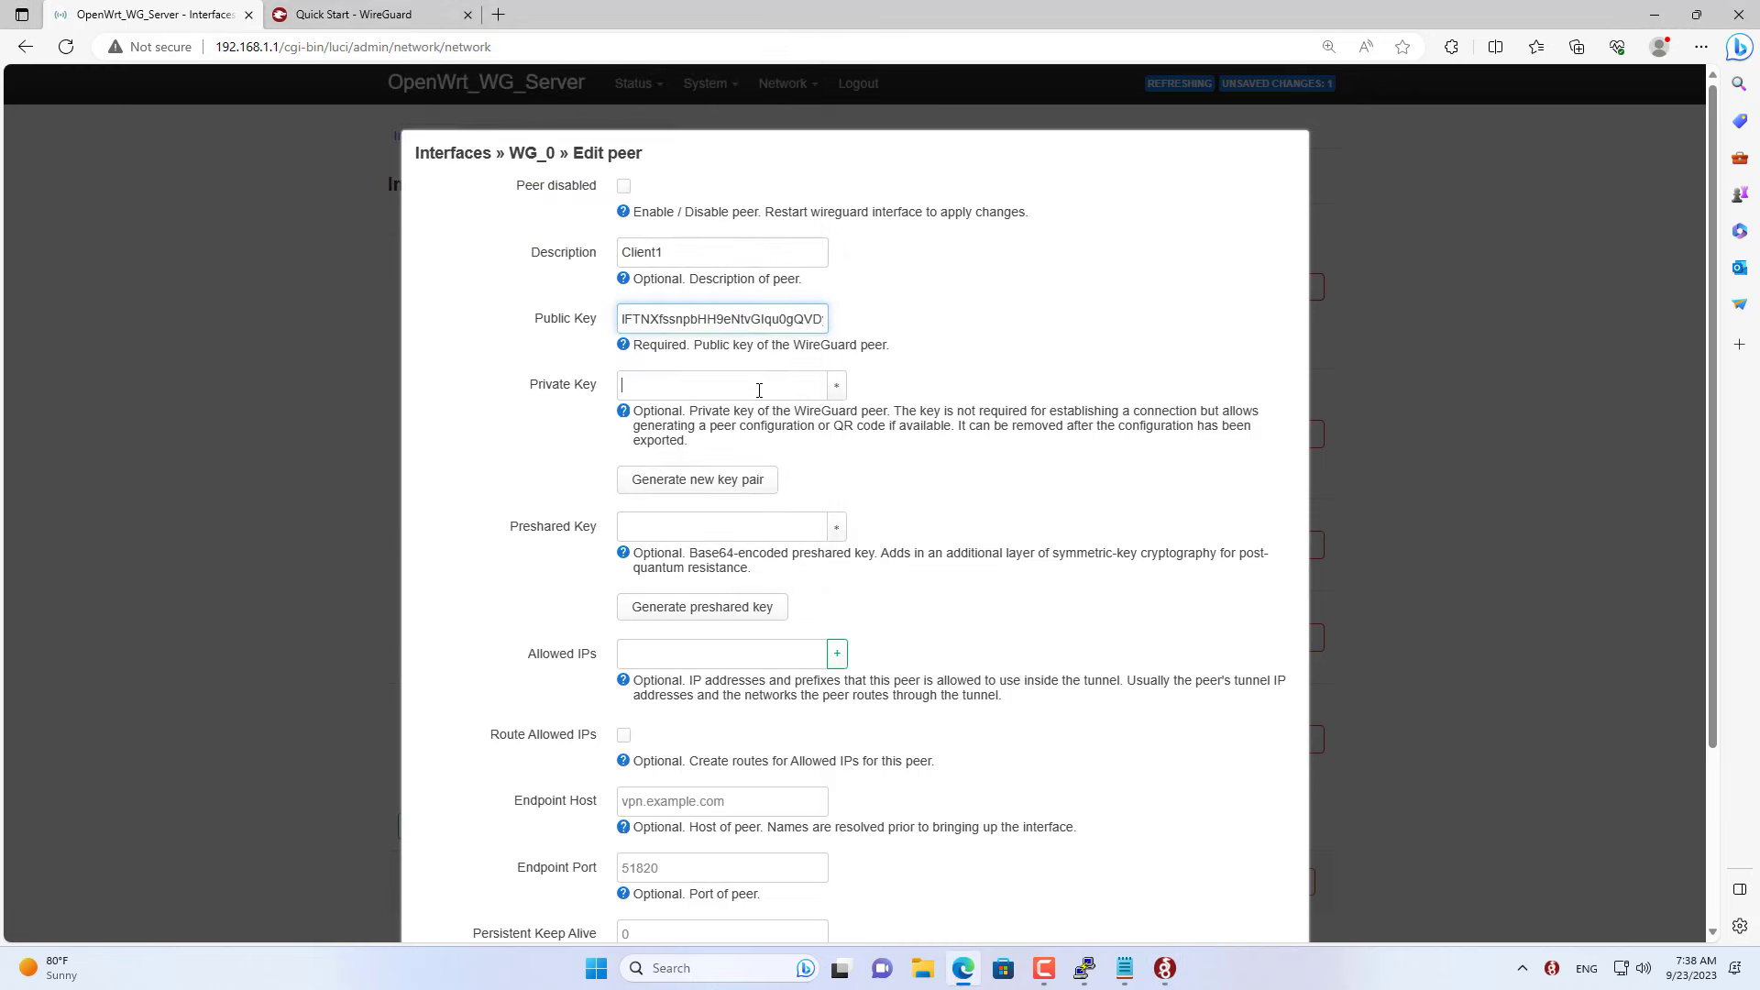
key("alt+Tab")
left_click_drag(676, 226, 384, 225)
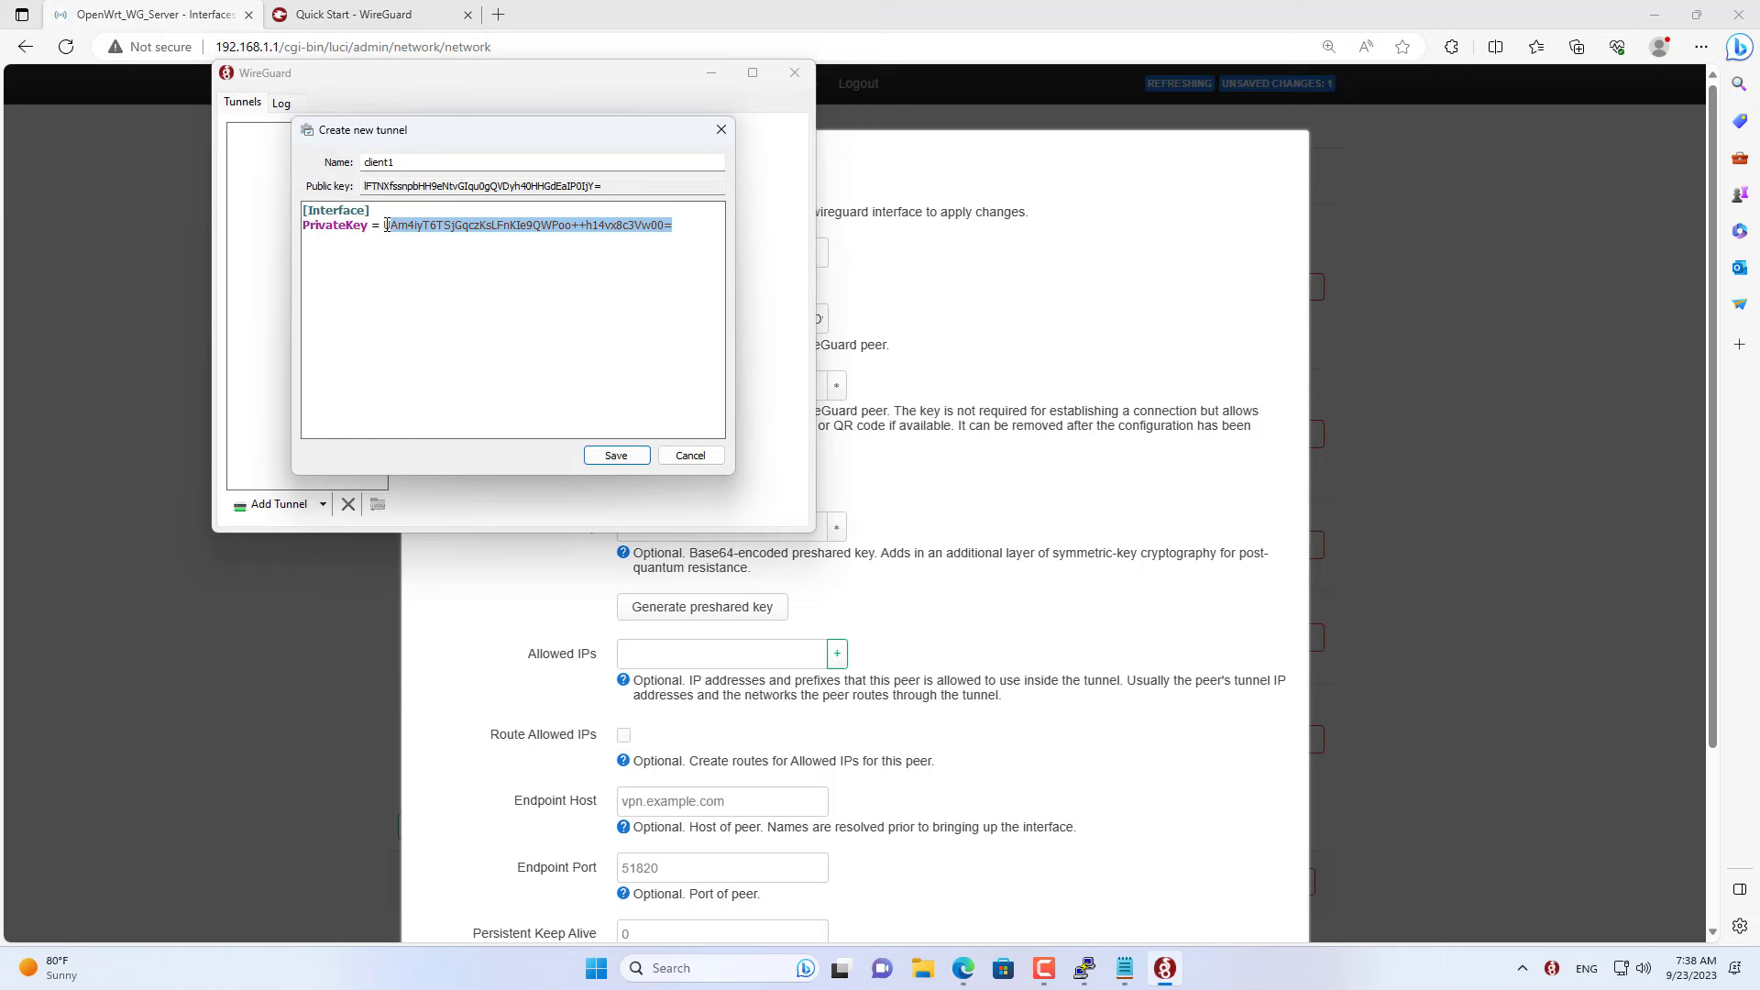
left_click(868, 286)
left_click(783, 396)
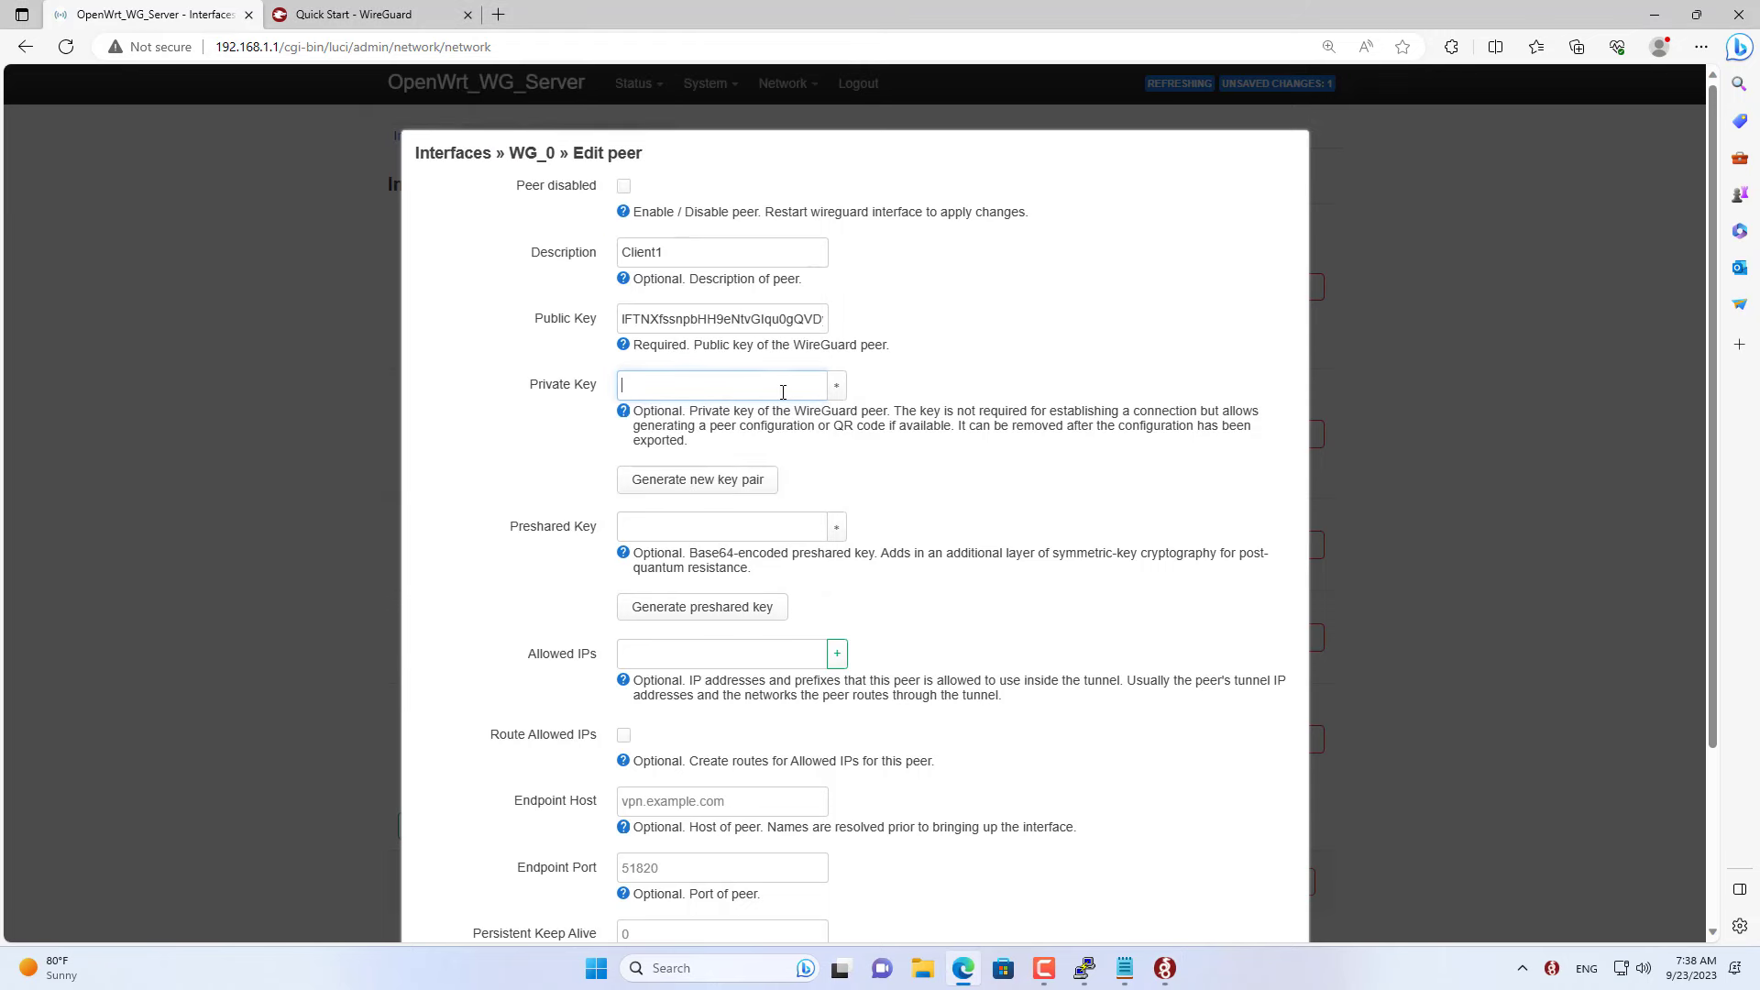
key("ctrl+v")
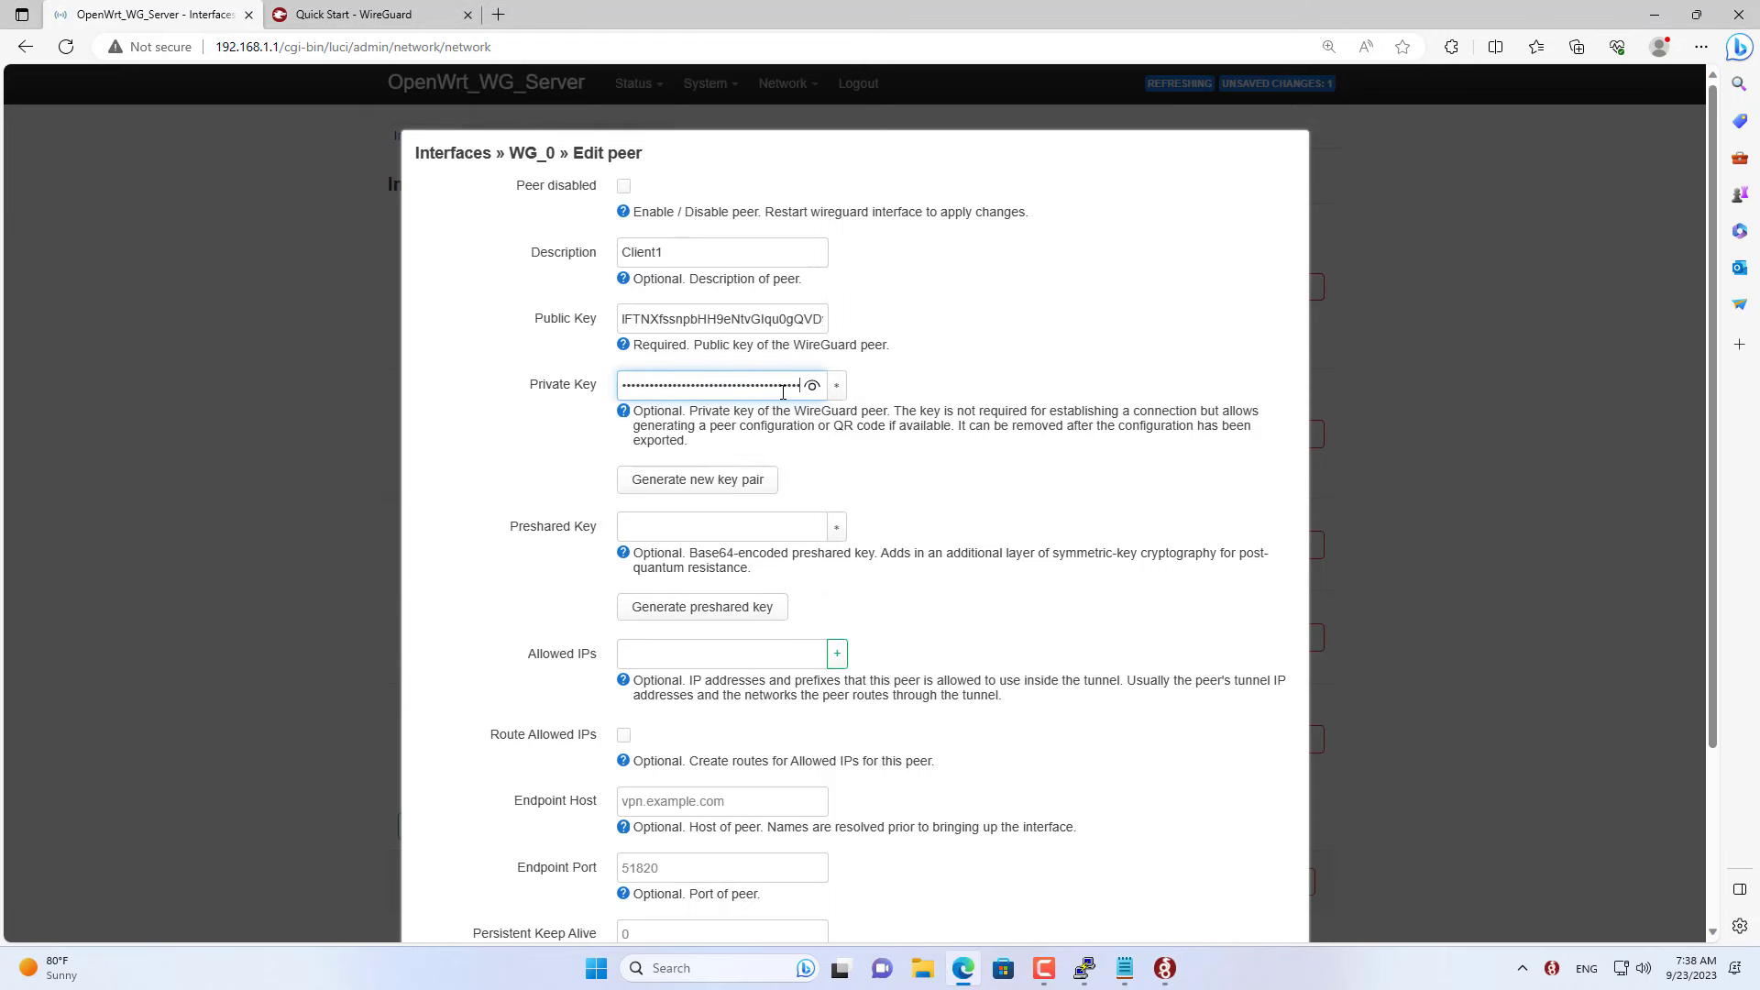
left_click(994, 483)
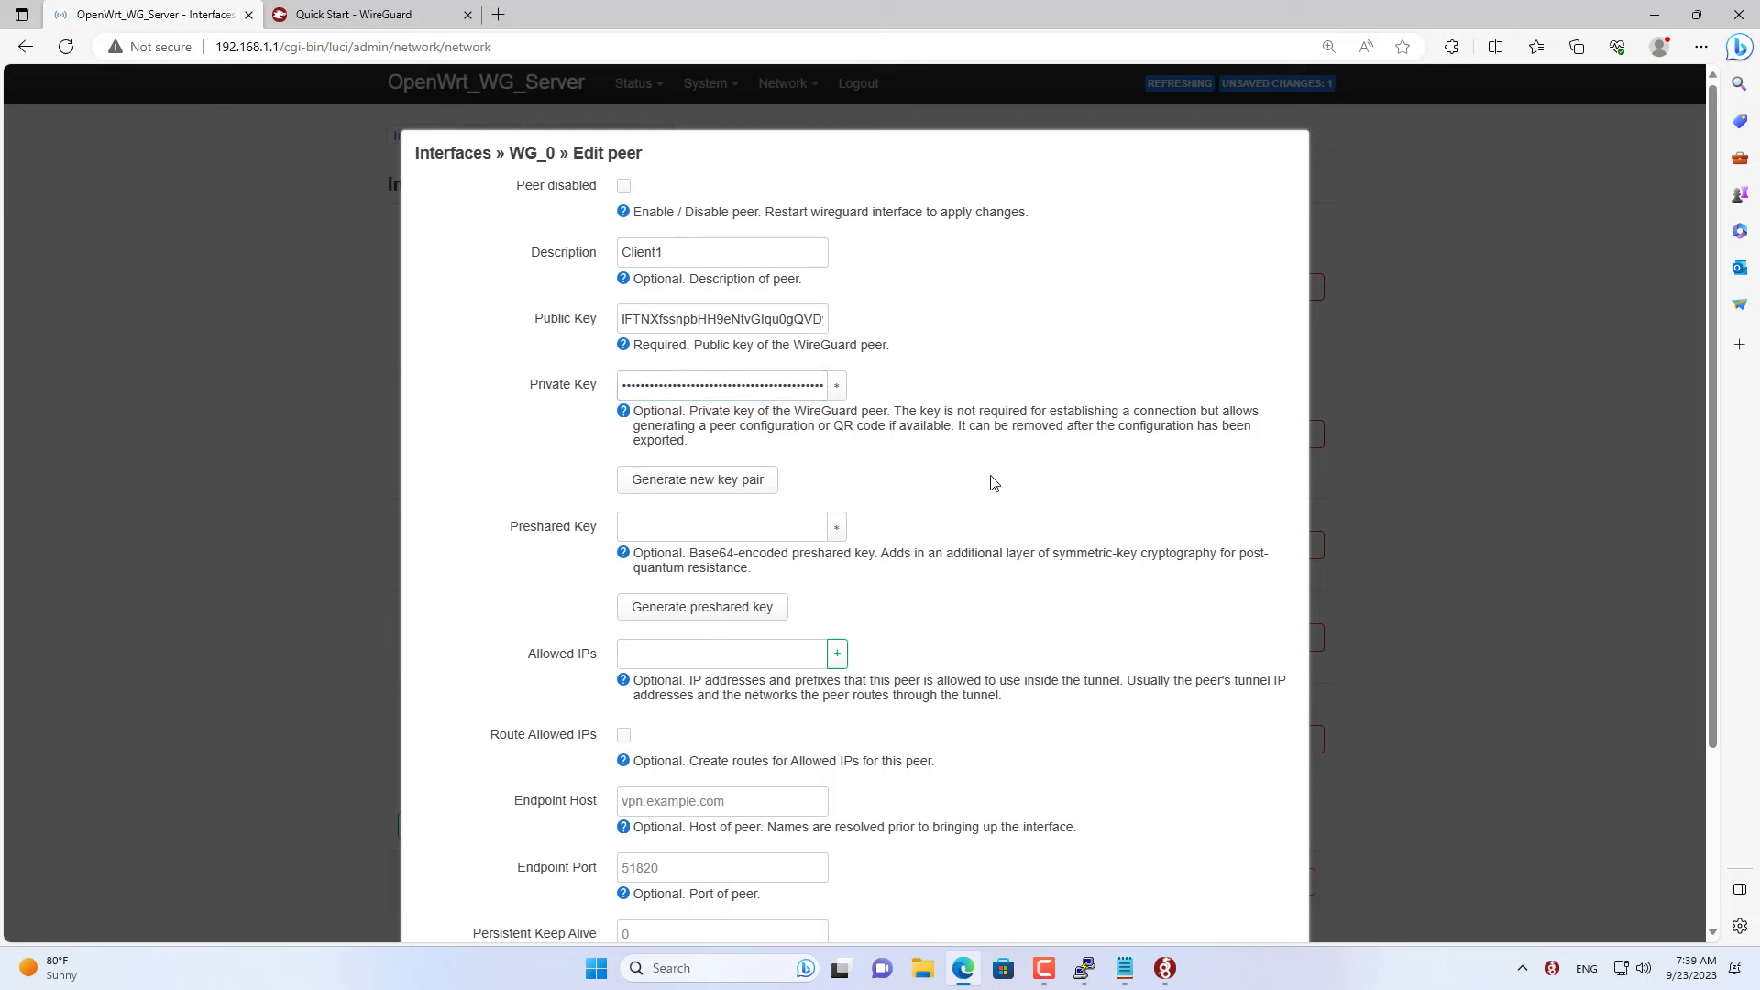
left_click(789, 654)
type("10.14.0.3/32")
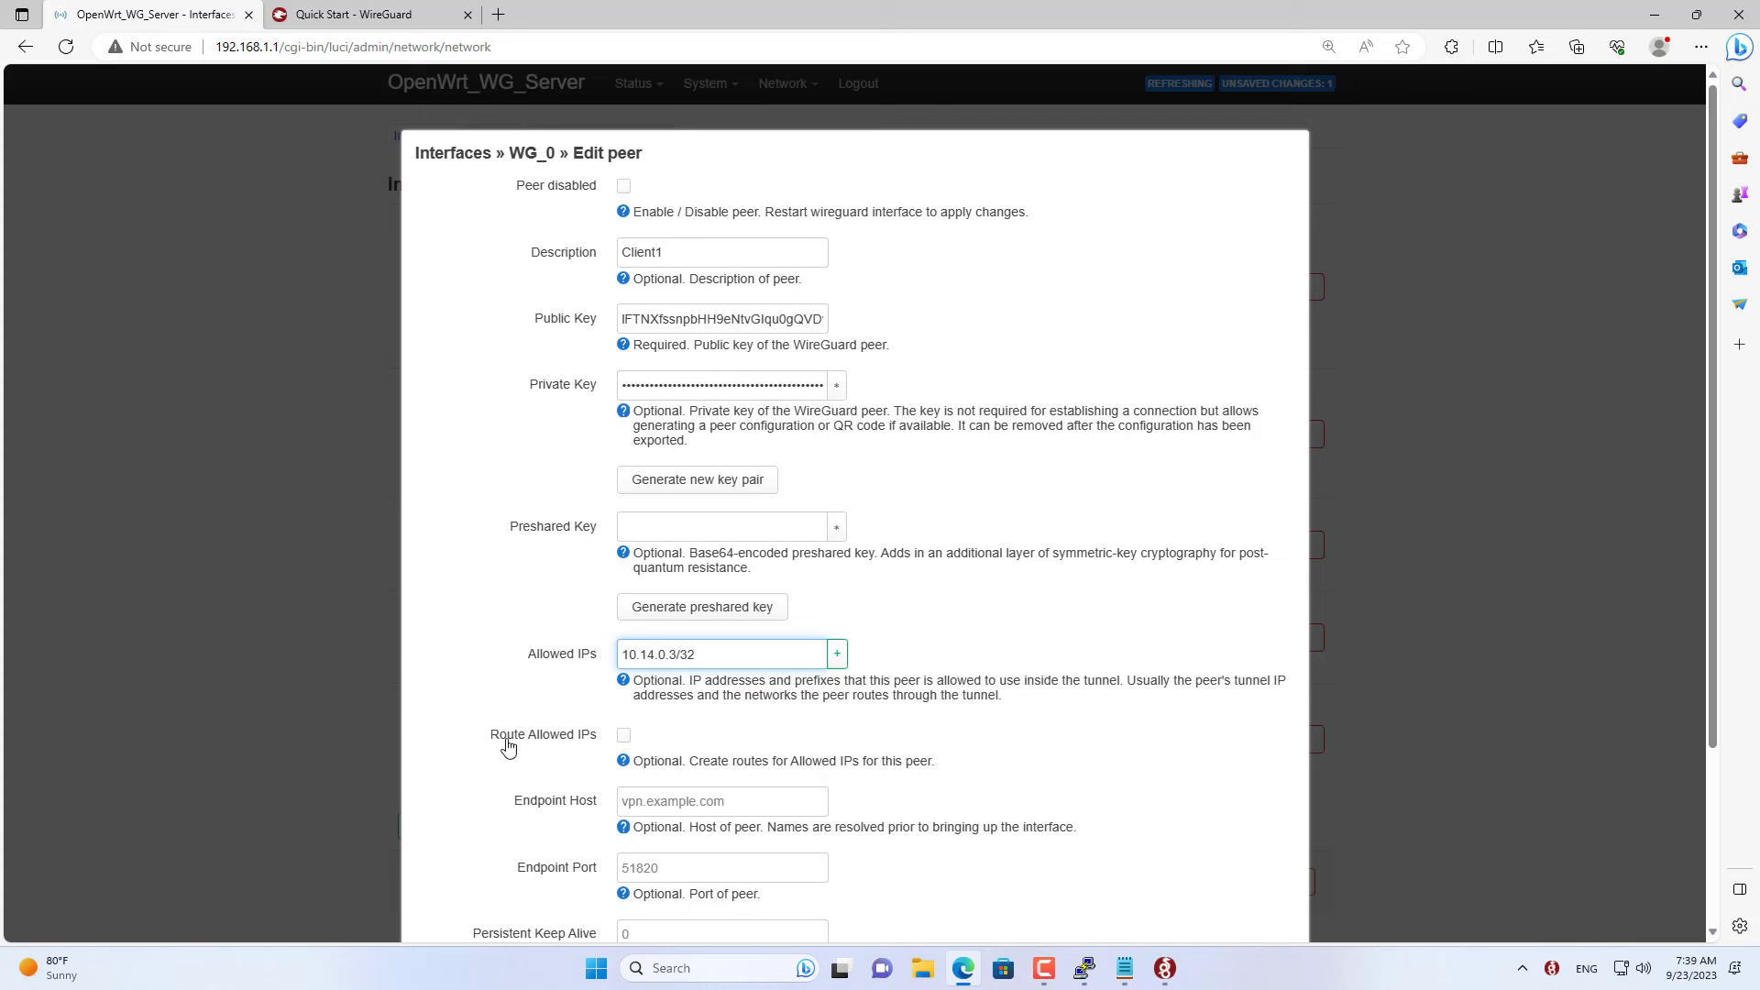
- Enable Route Allowed IPs for Client1, save the peer and WG_0, and apply all changes
left_click(624, 737)
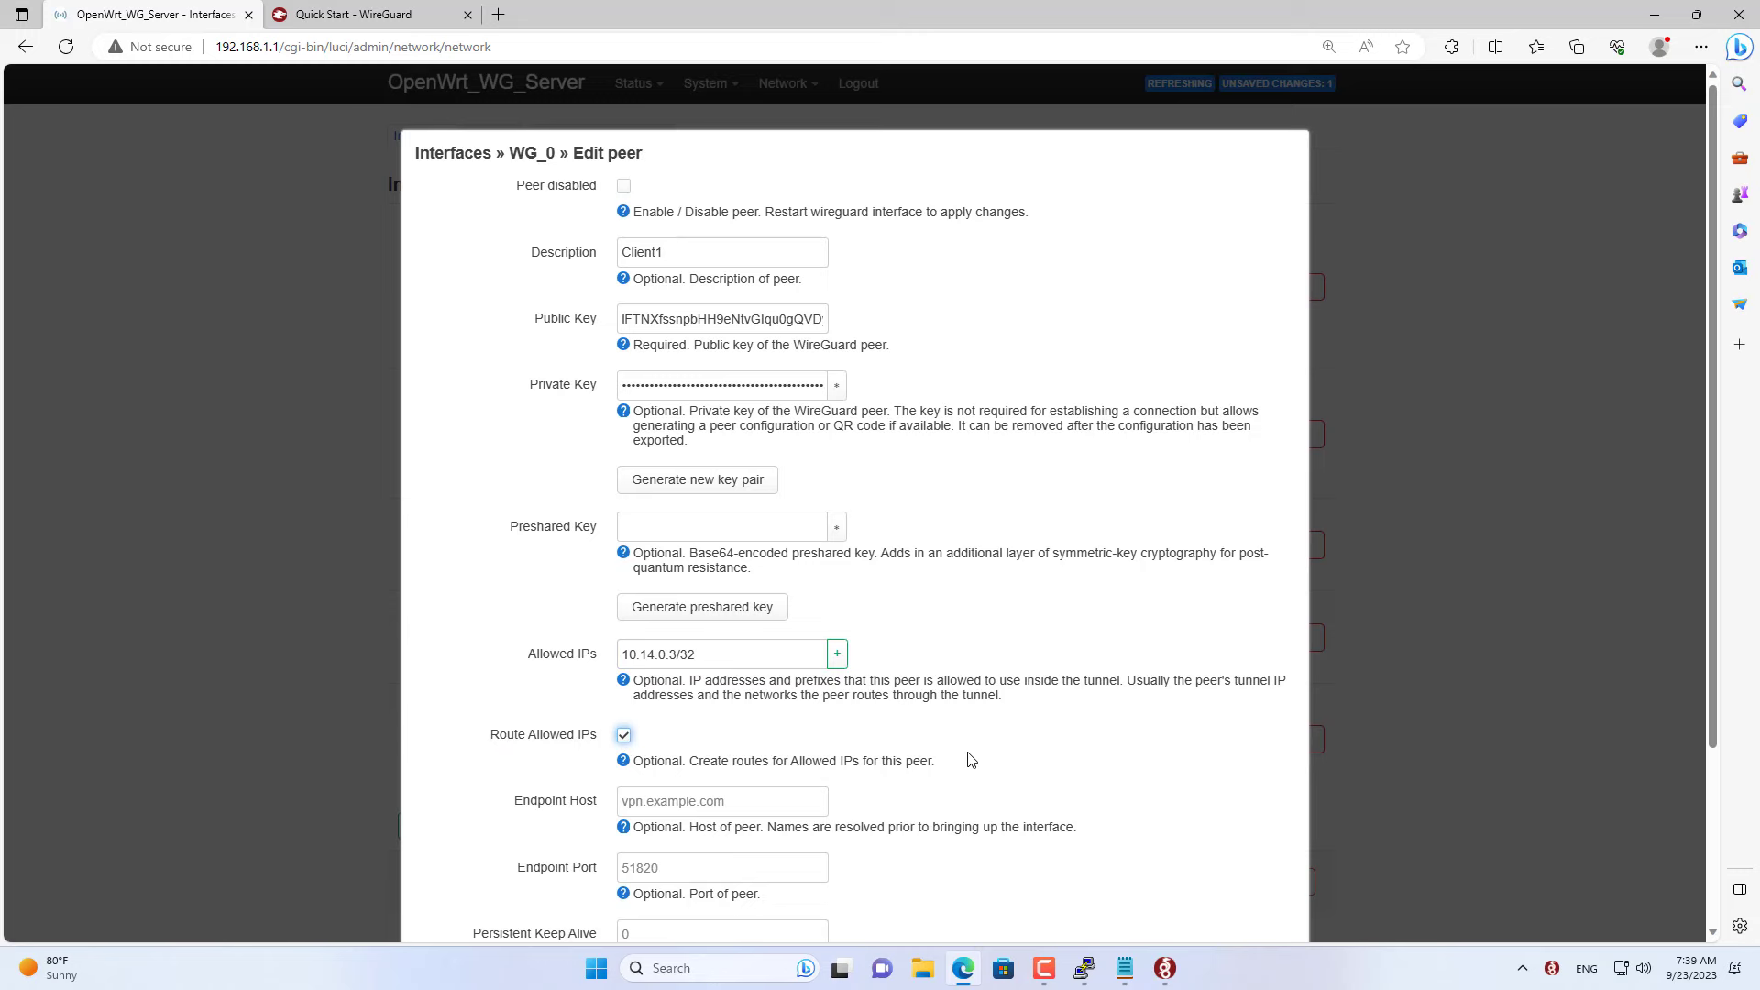
scroll(971, 759, "down", 3)
left_click(1262, 871)
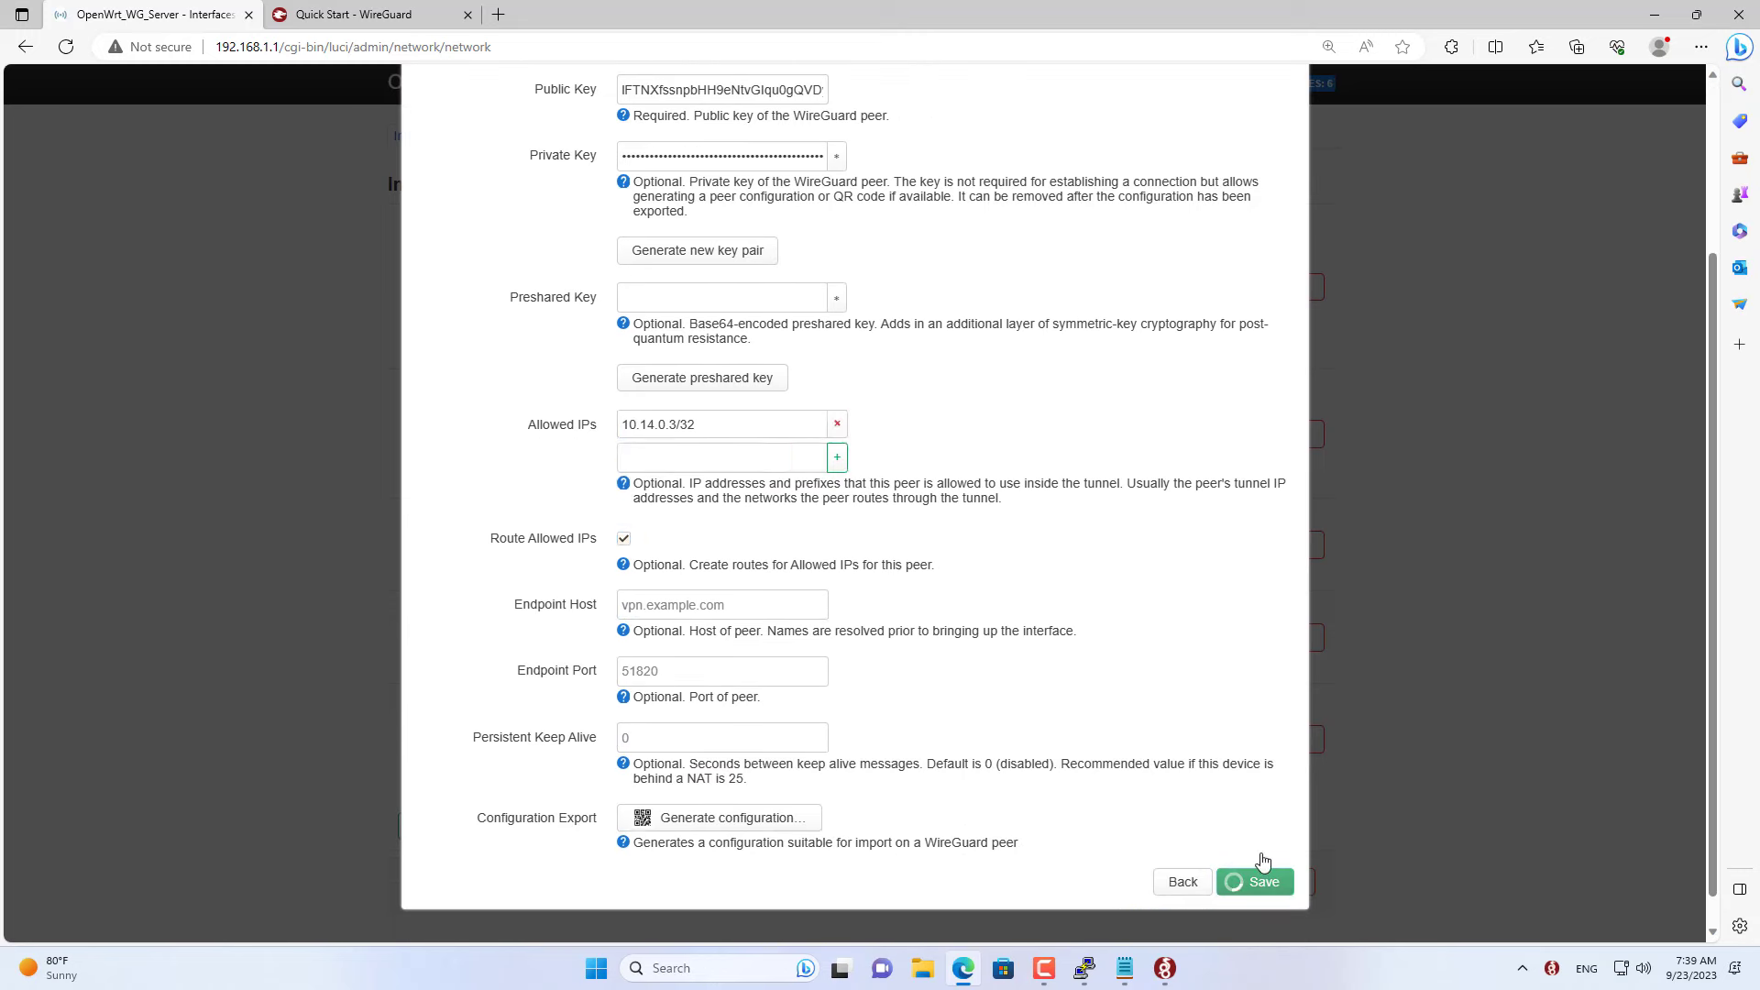
left_click(1269, 438)
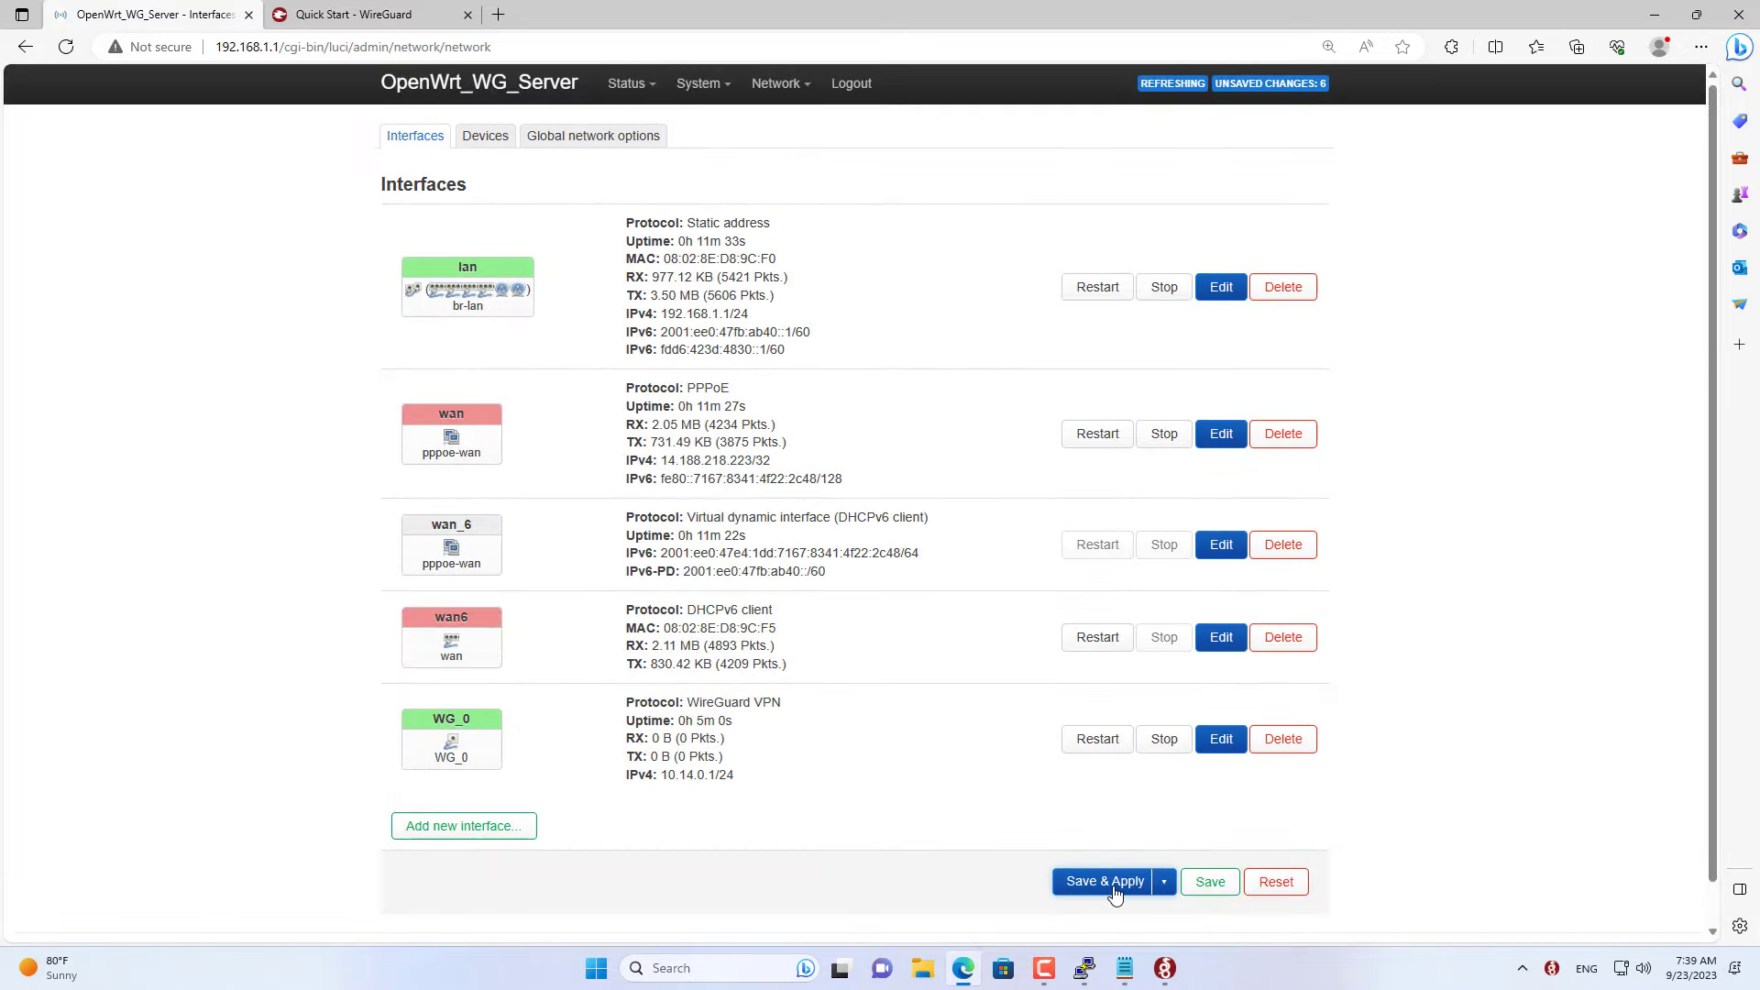
left_click(1115, 894)
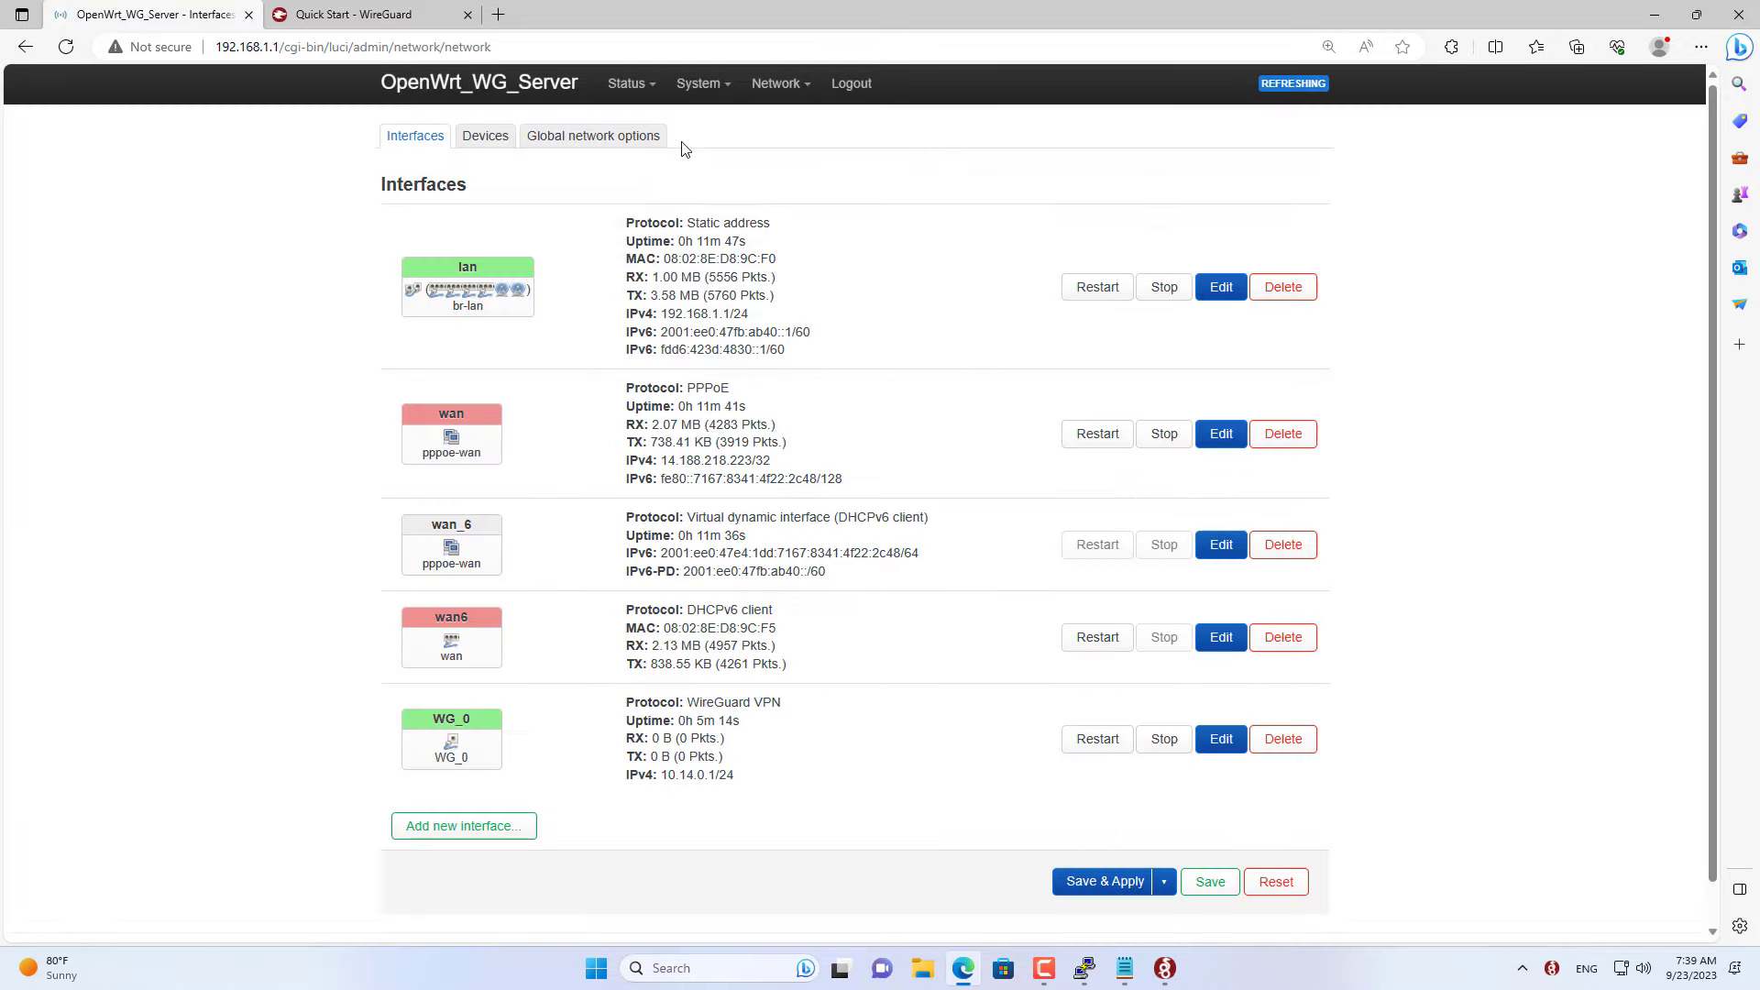
- Reboot the router, then check that WireGuard status lists Client1 on WG_0
mouse_move(632, 84)
left_click(658, 317)
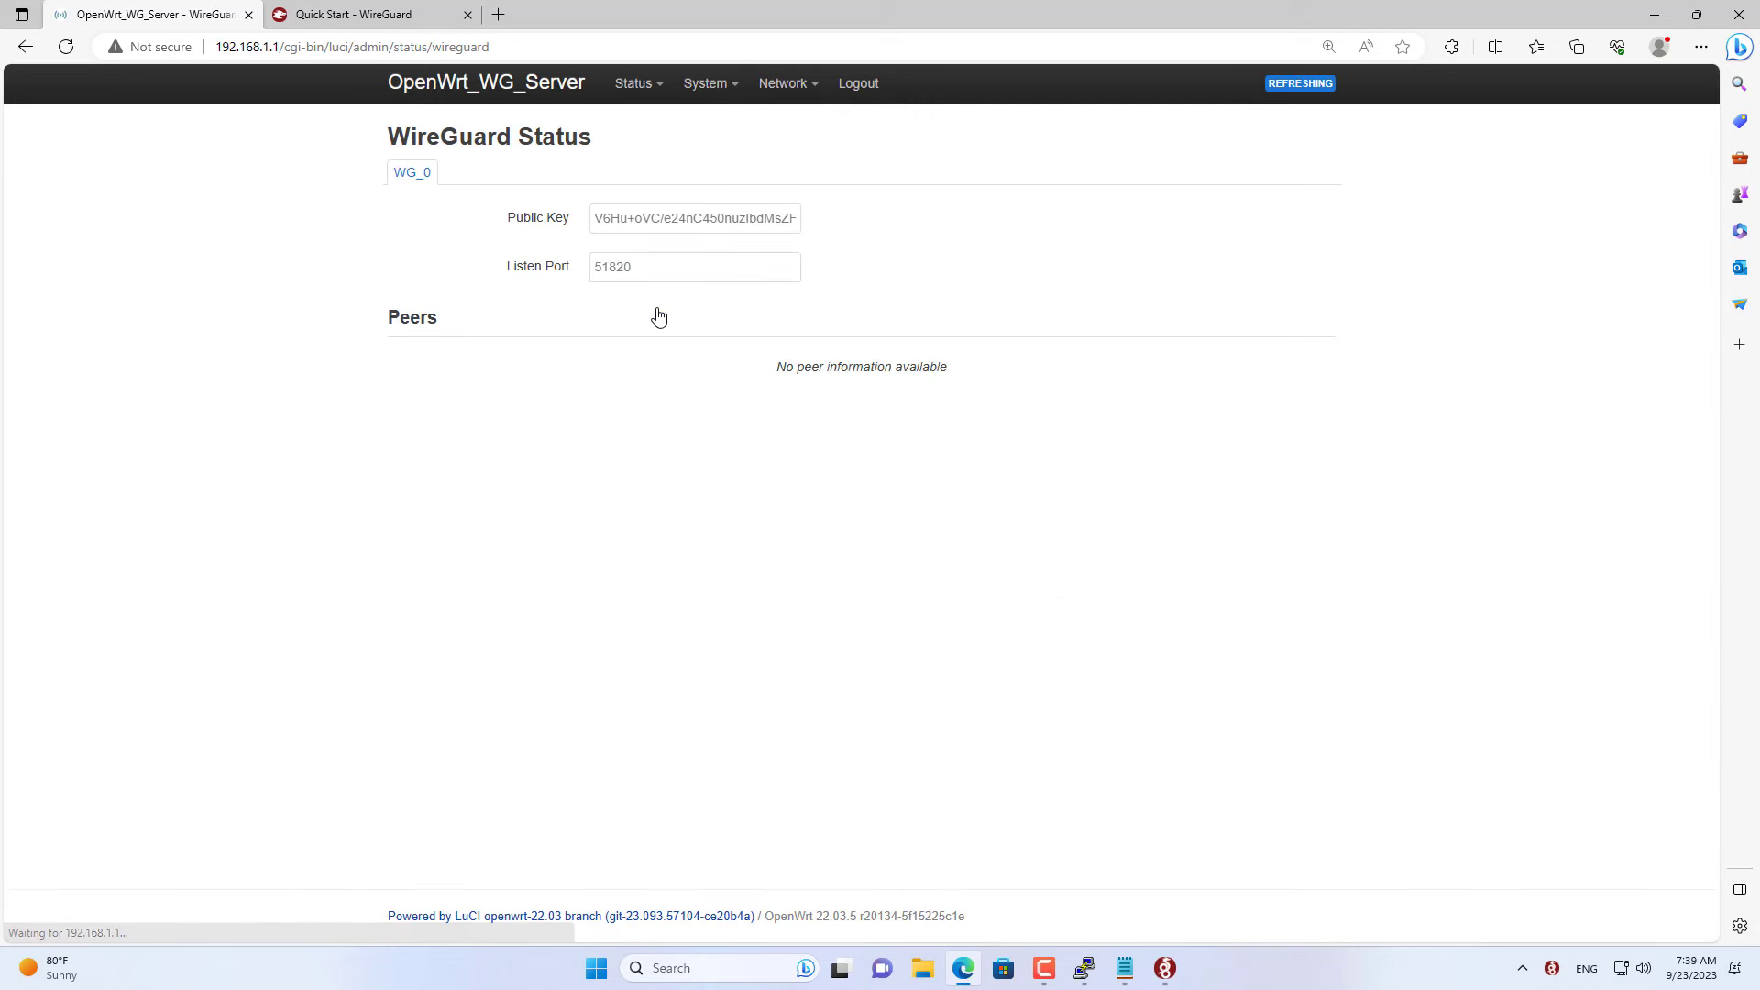
mouse_move(711, 88)
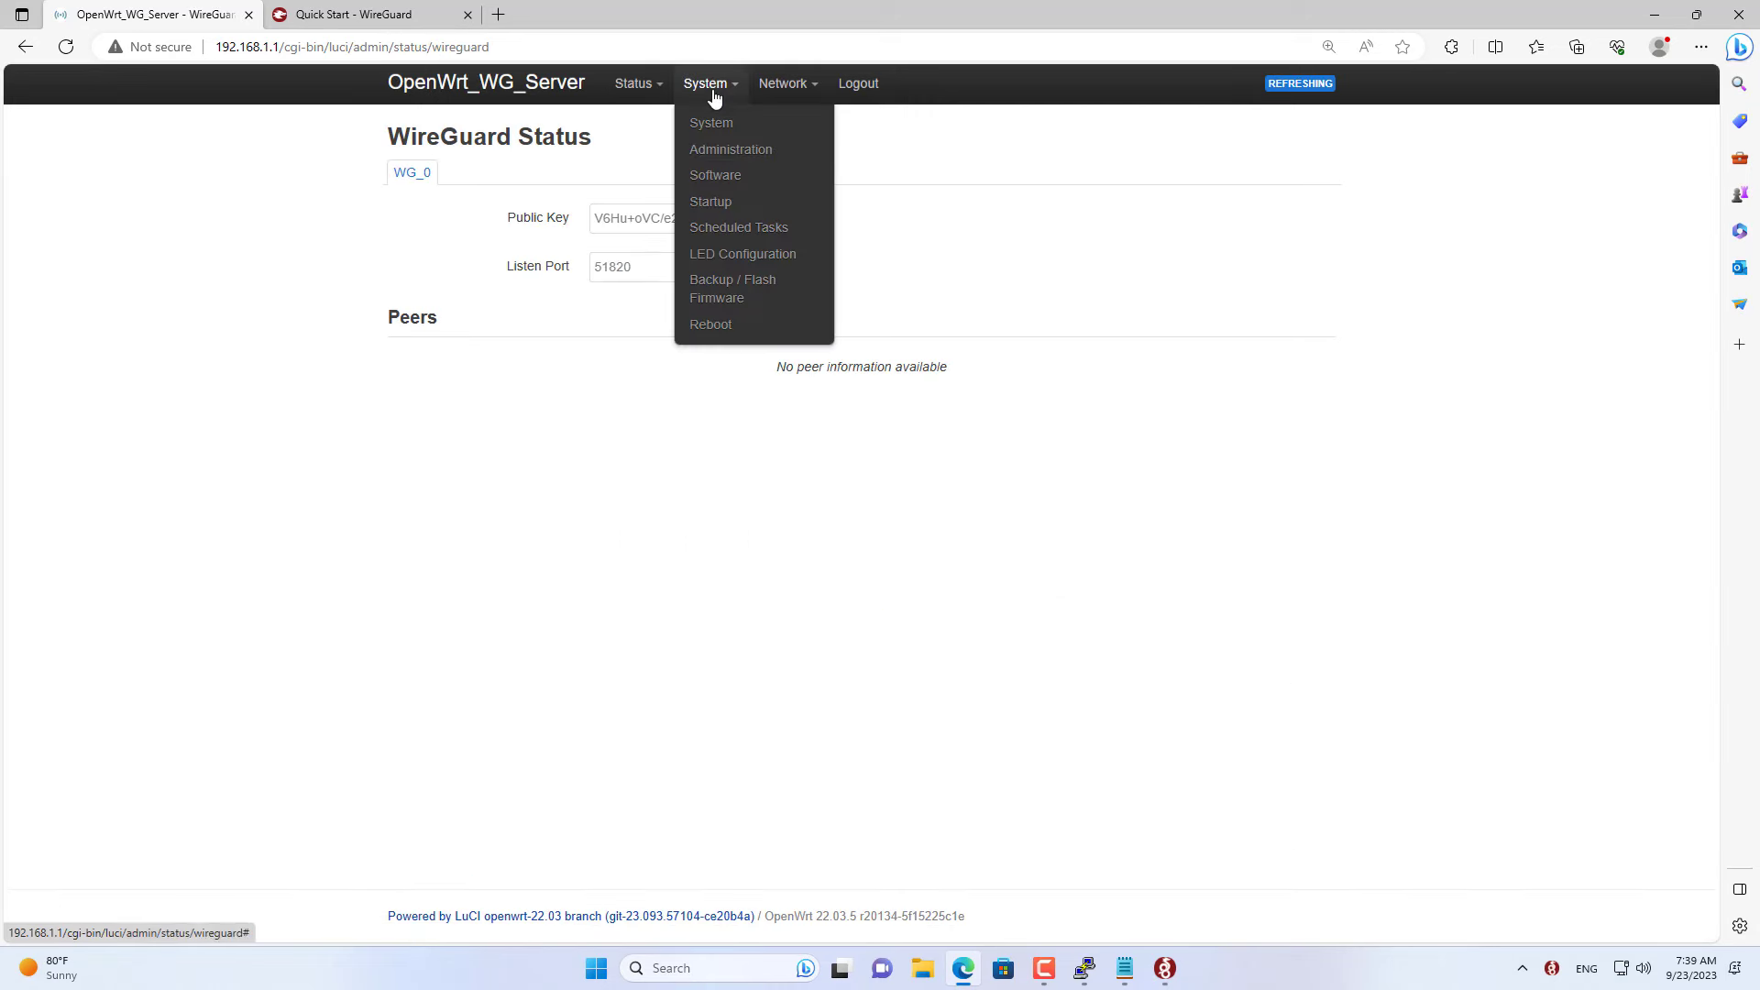
left_click(731, 336)
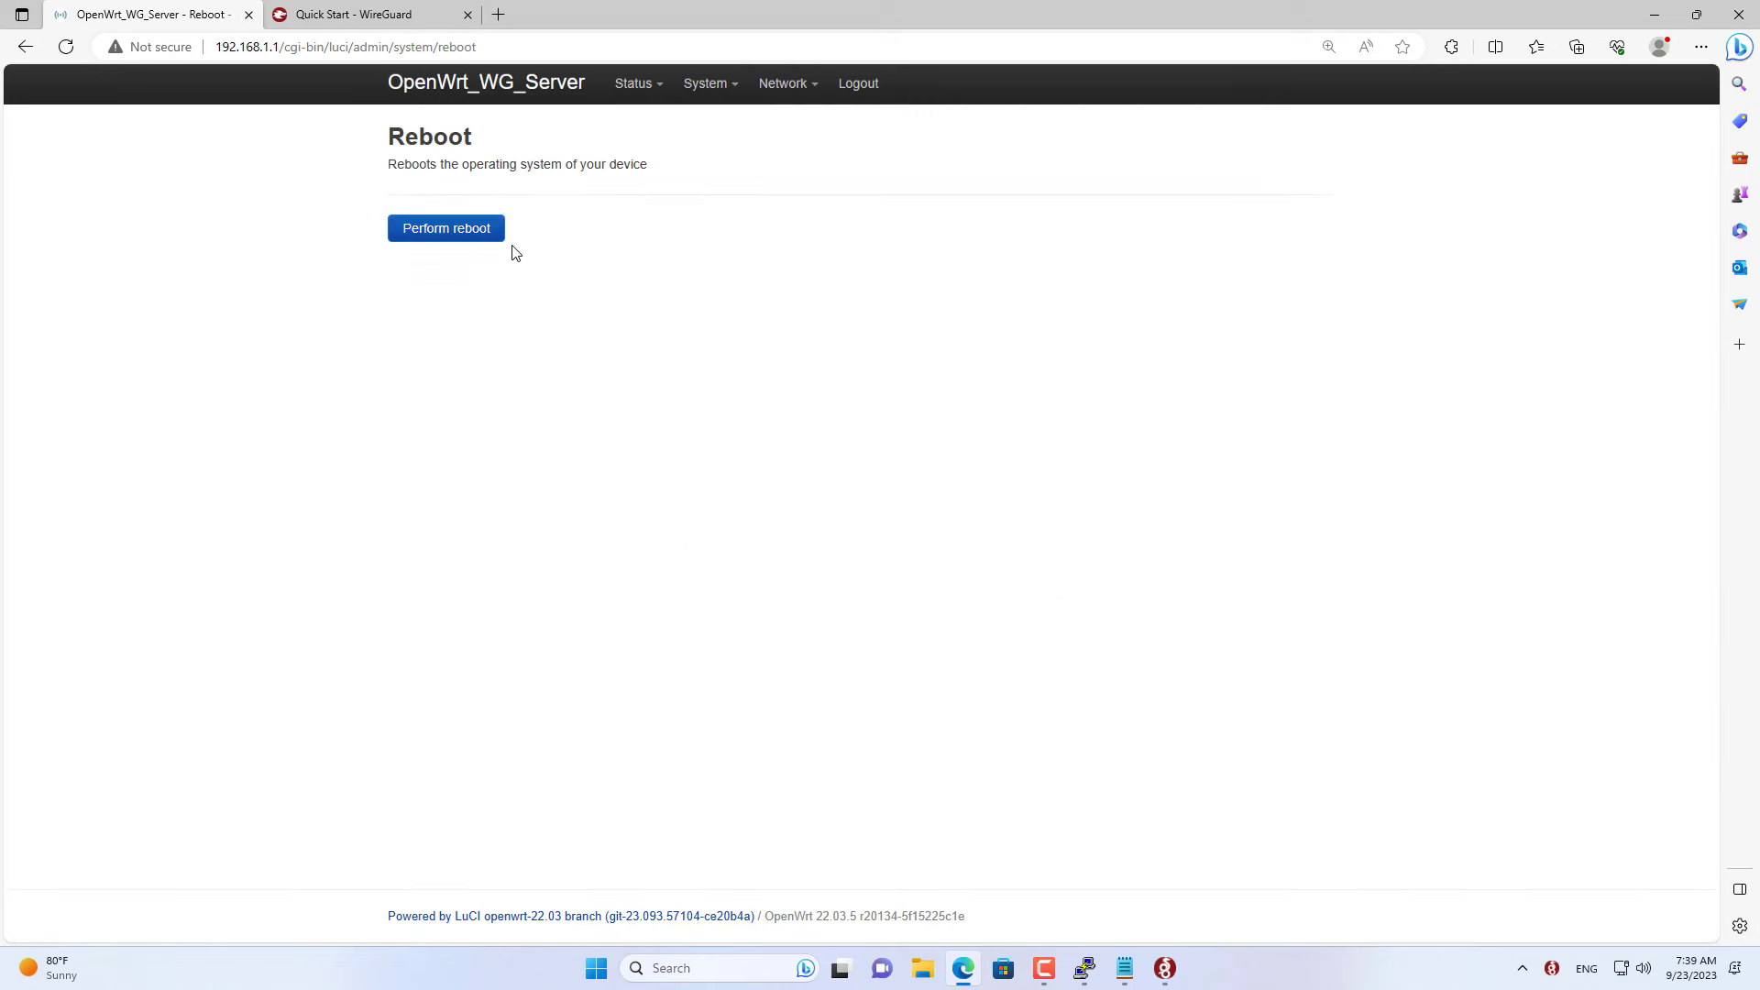
left_click(455, 232)
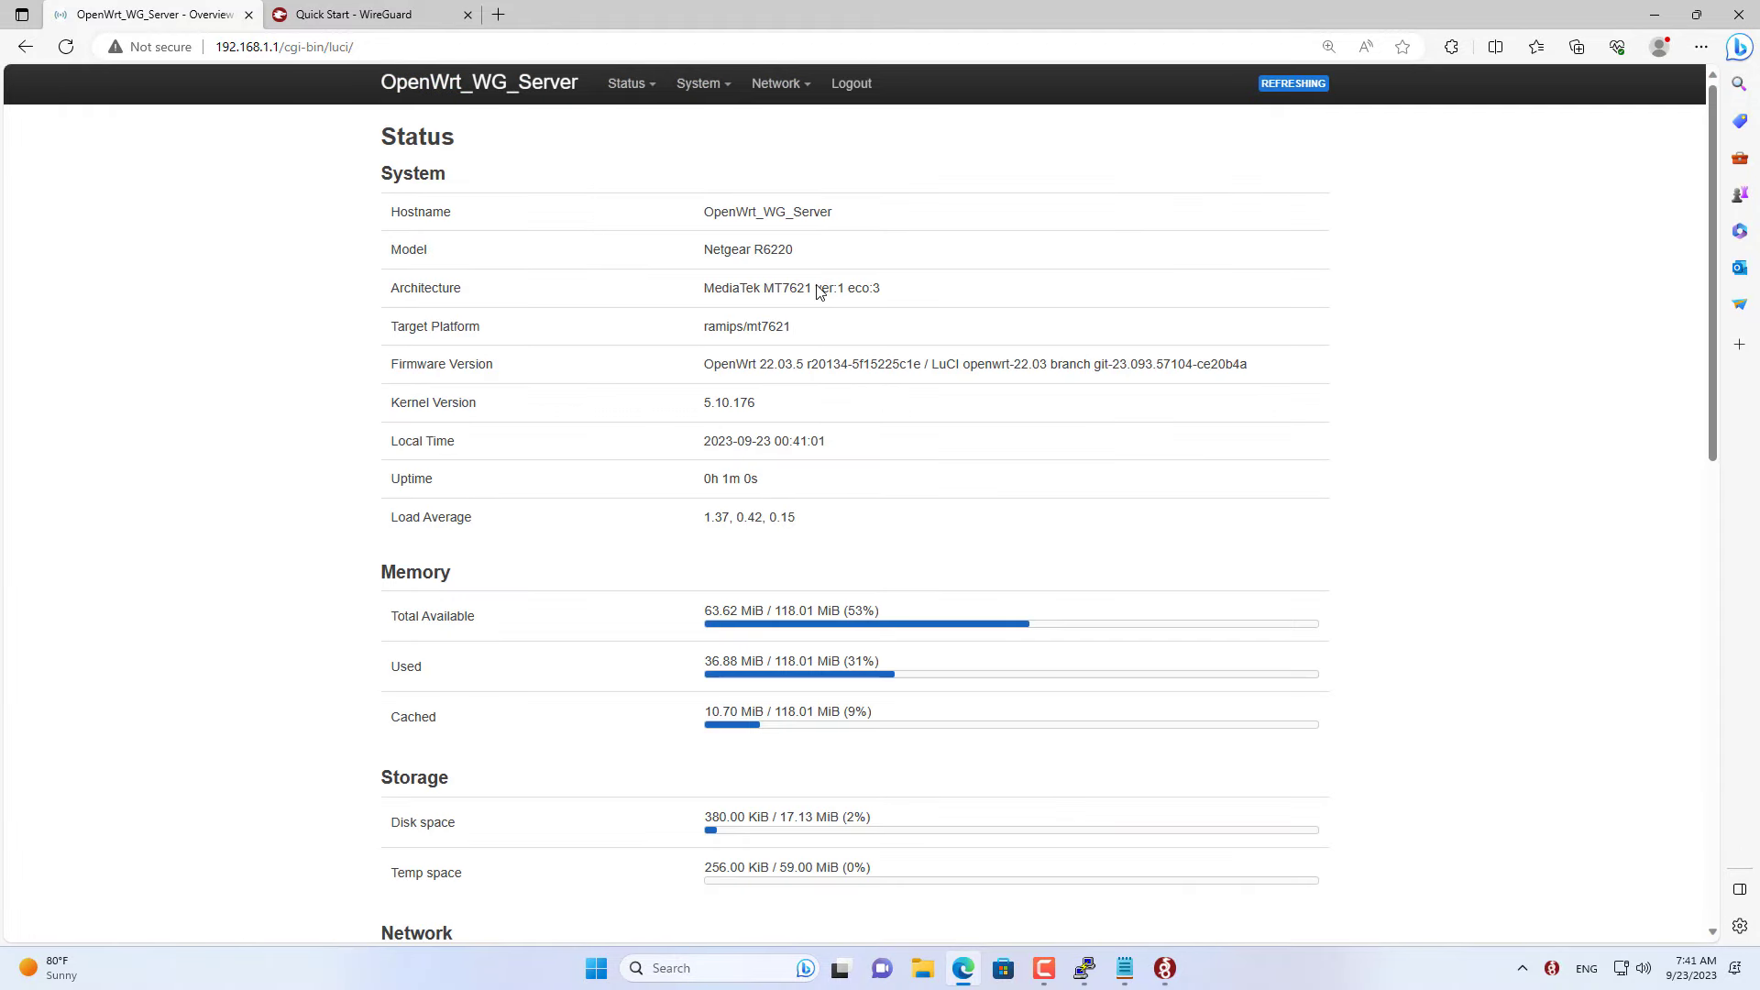
mouse_move(629, 84)
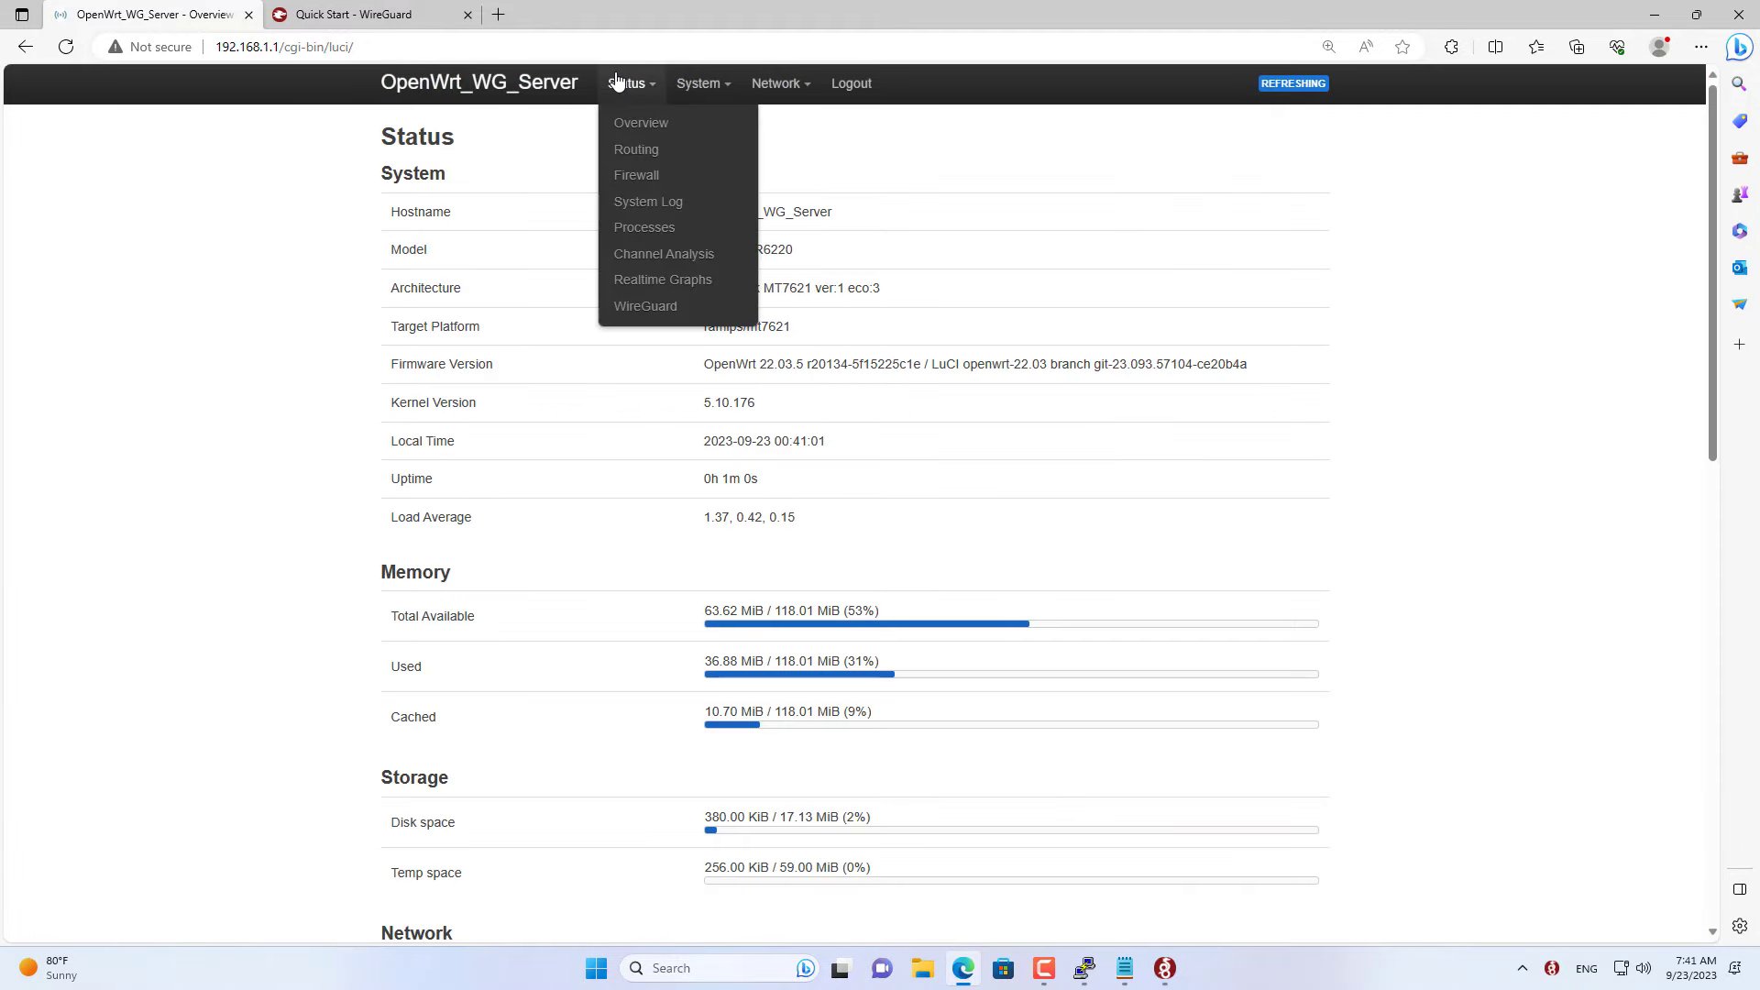
left_click(656, 317)
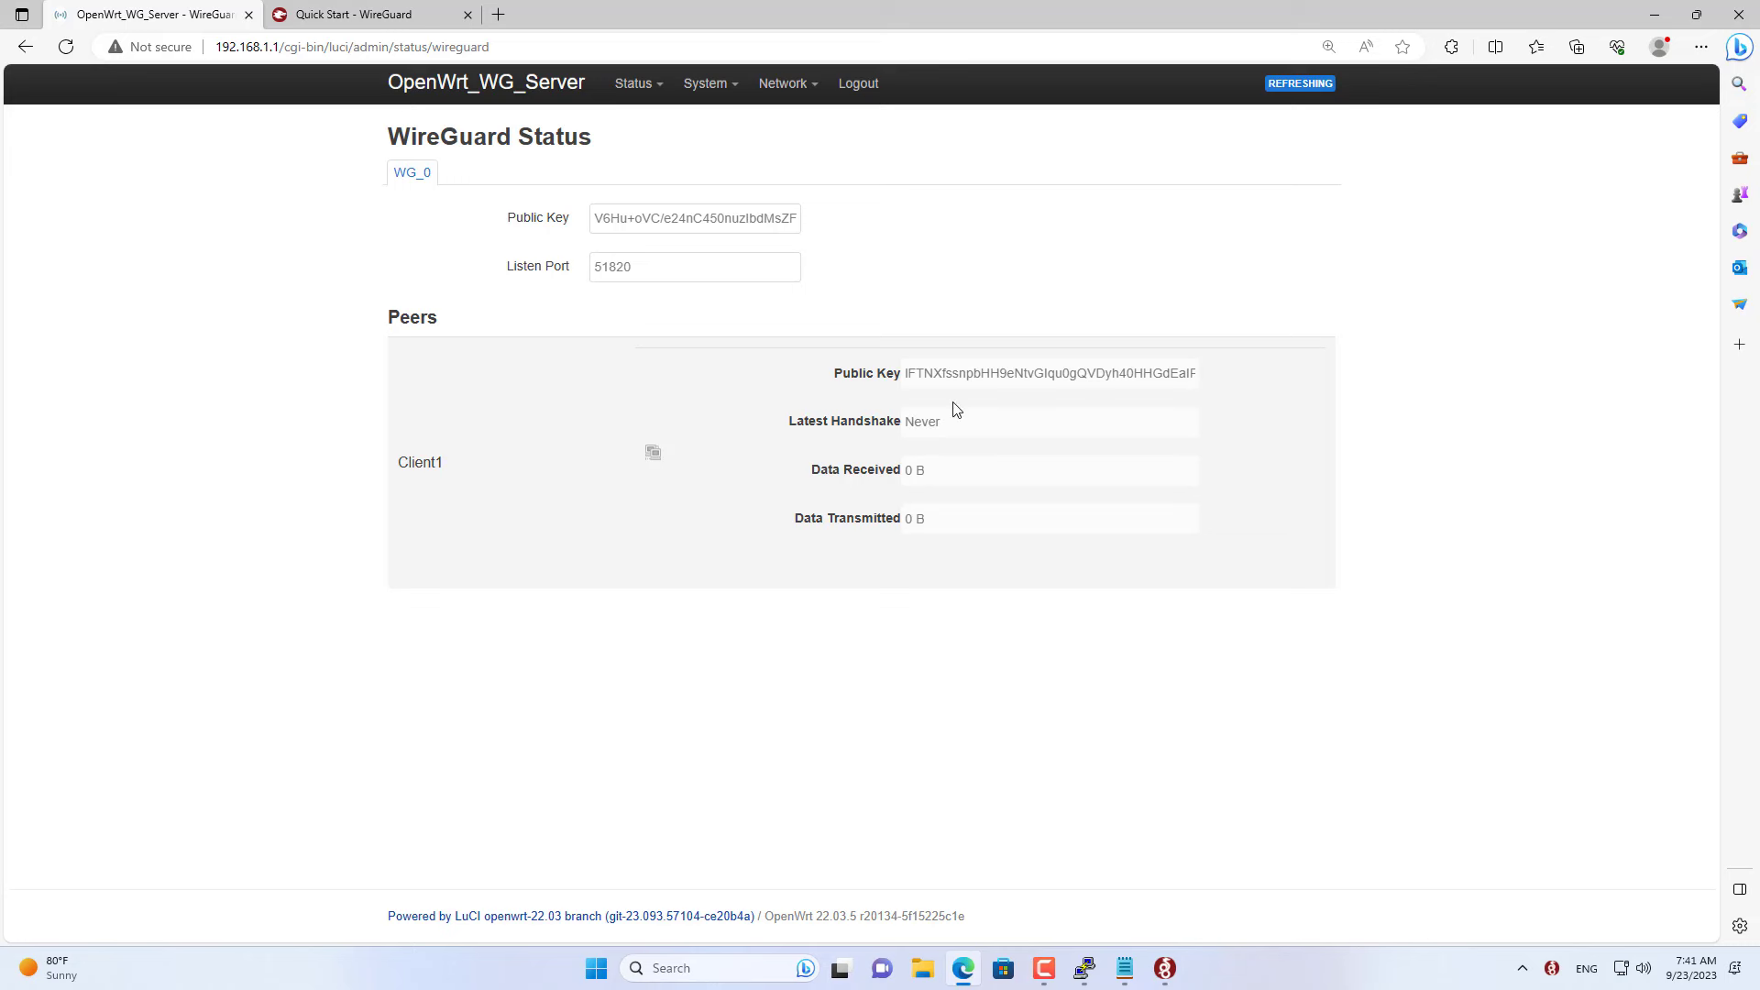
- Start an 'Address =' line below PrivateKey in the WireGuard tunnel config
left_click(1165, 970)
left_click(695, 223)
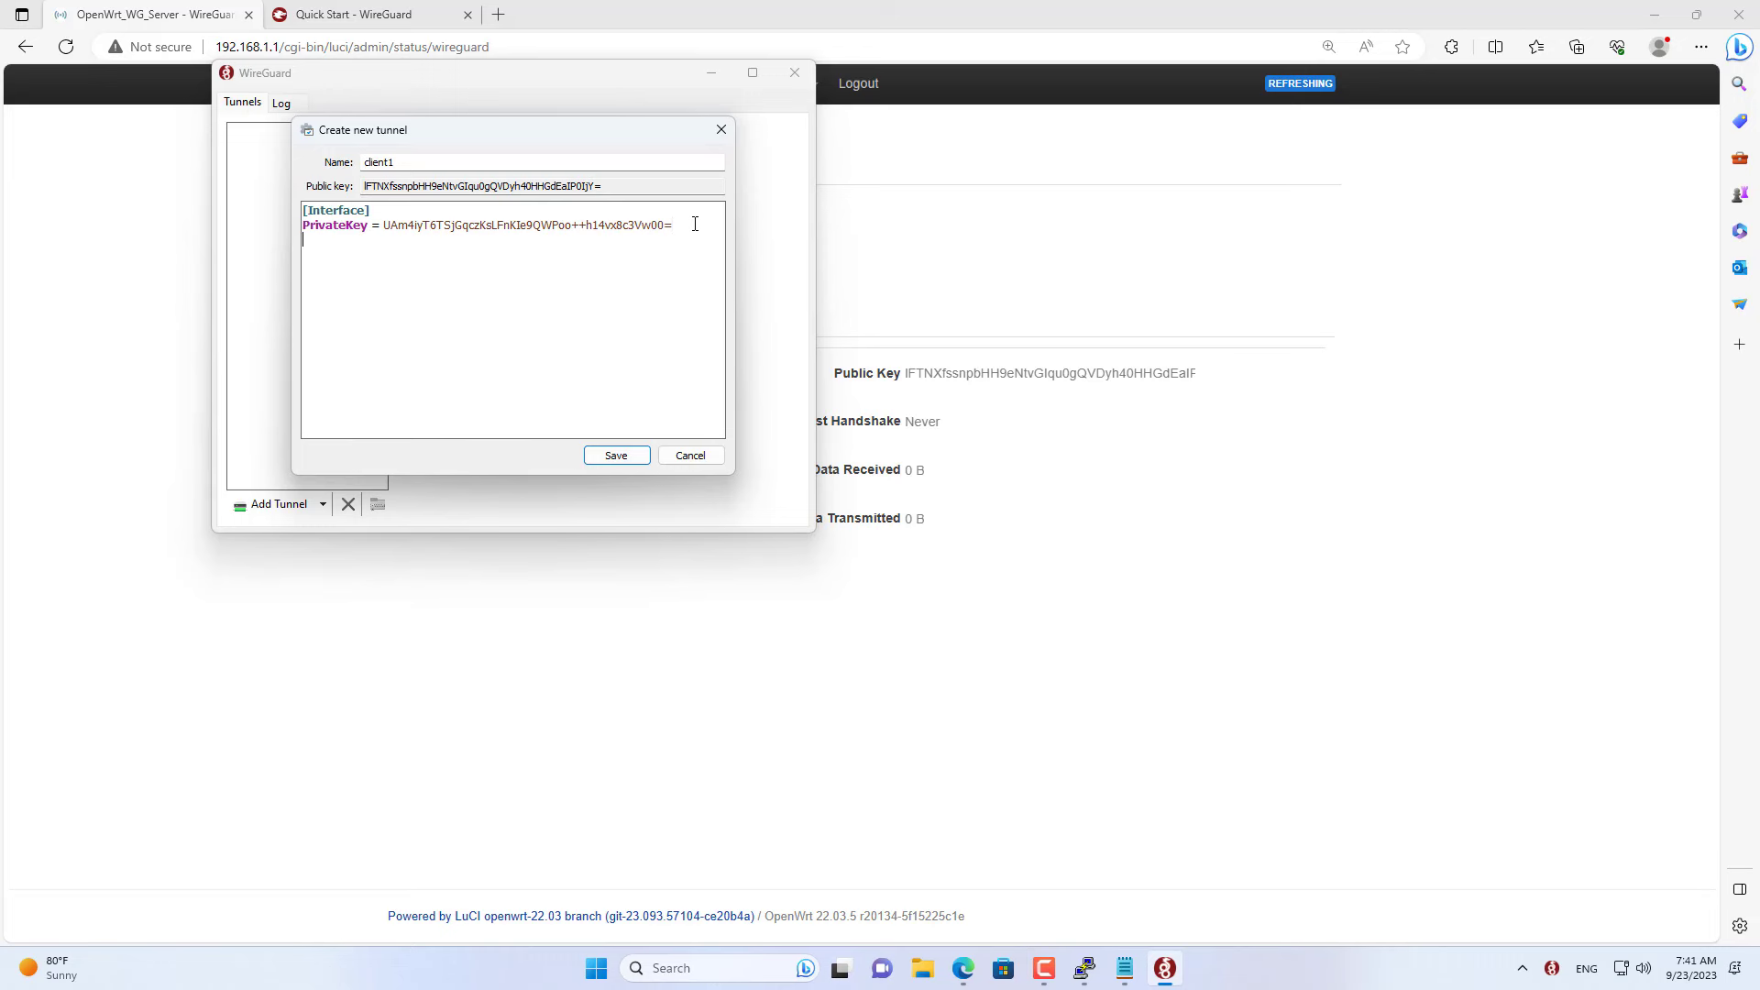
type("Address =")
- Go to Network > Interfaces in the router's web interface
left_click(1395, 538)
mouse_move(783, 99)
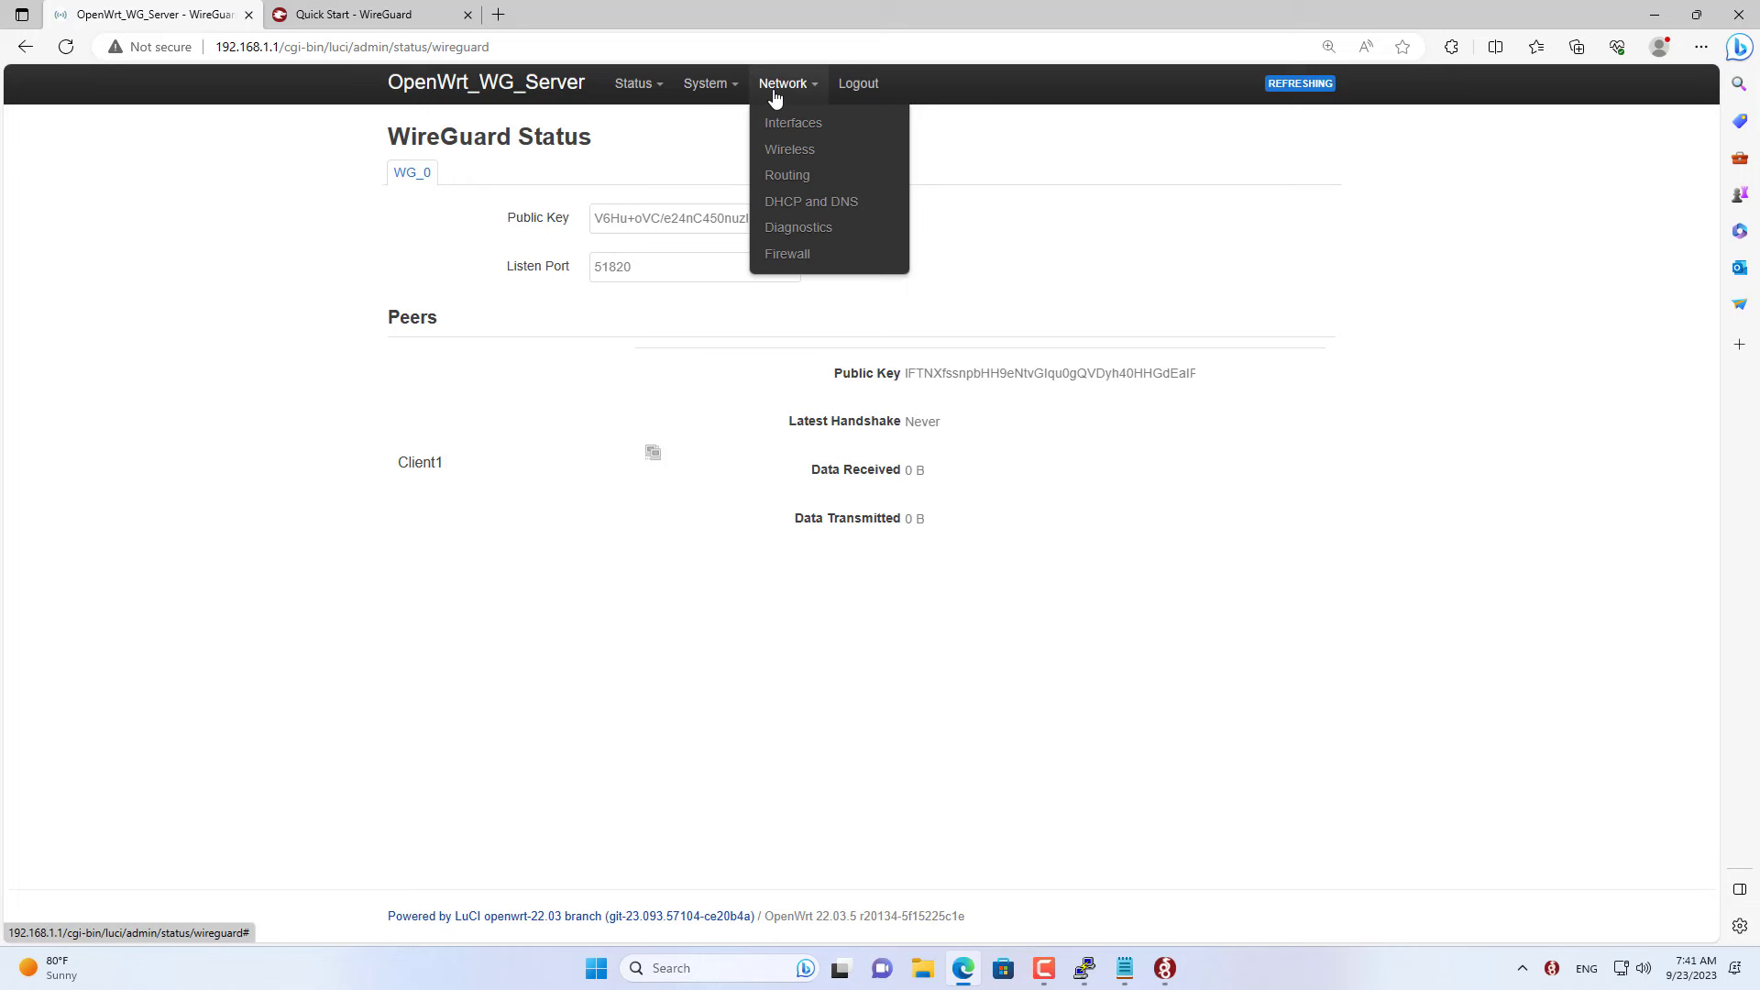
left_click(782, 123)
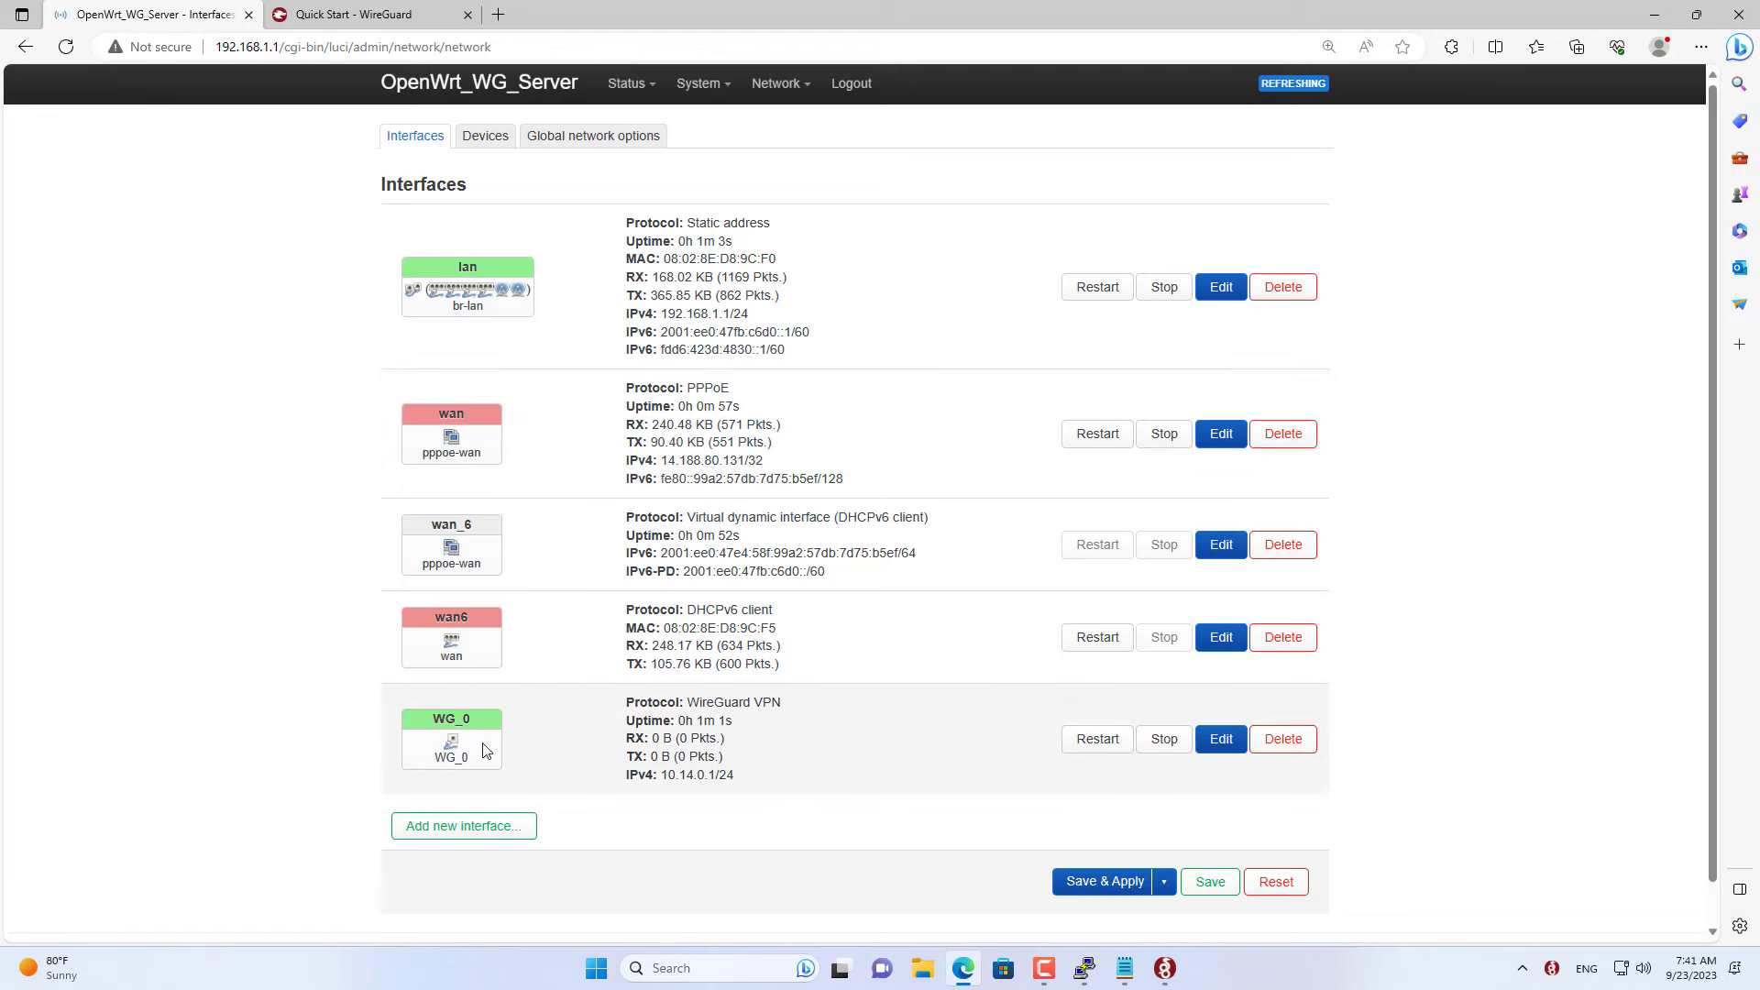
- Copy Client1's allowed IP 10.14.0.3/32 from the WG_0 peer settings
left_click(1223, 741)
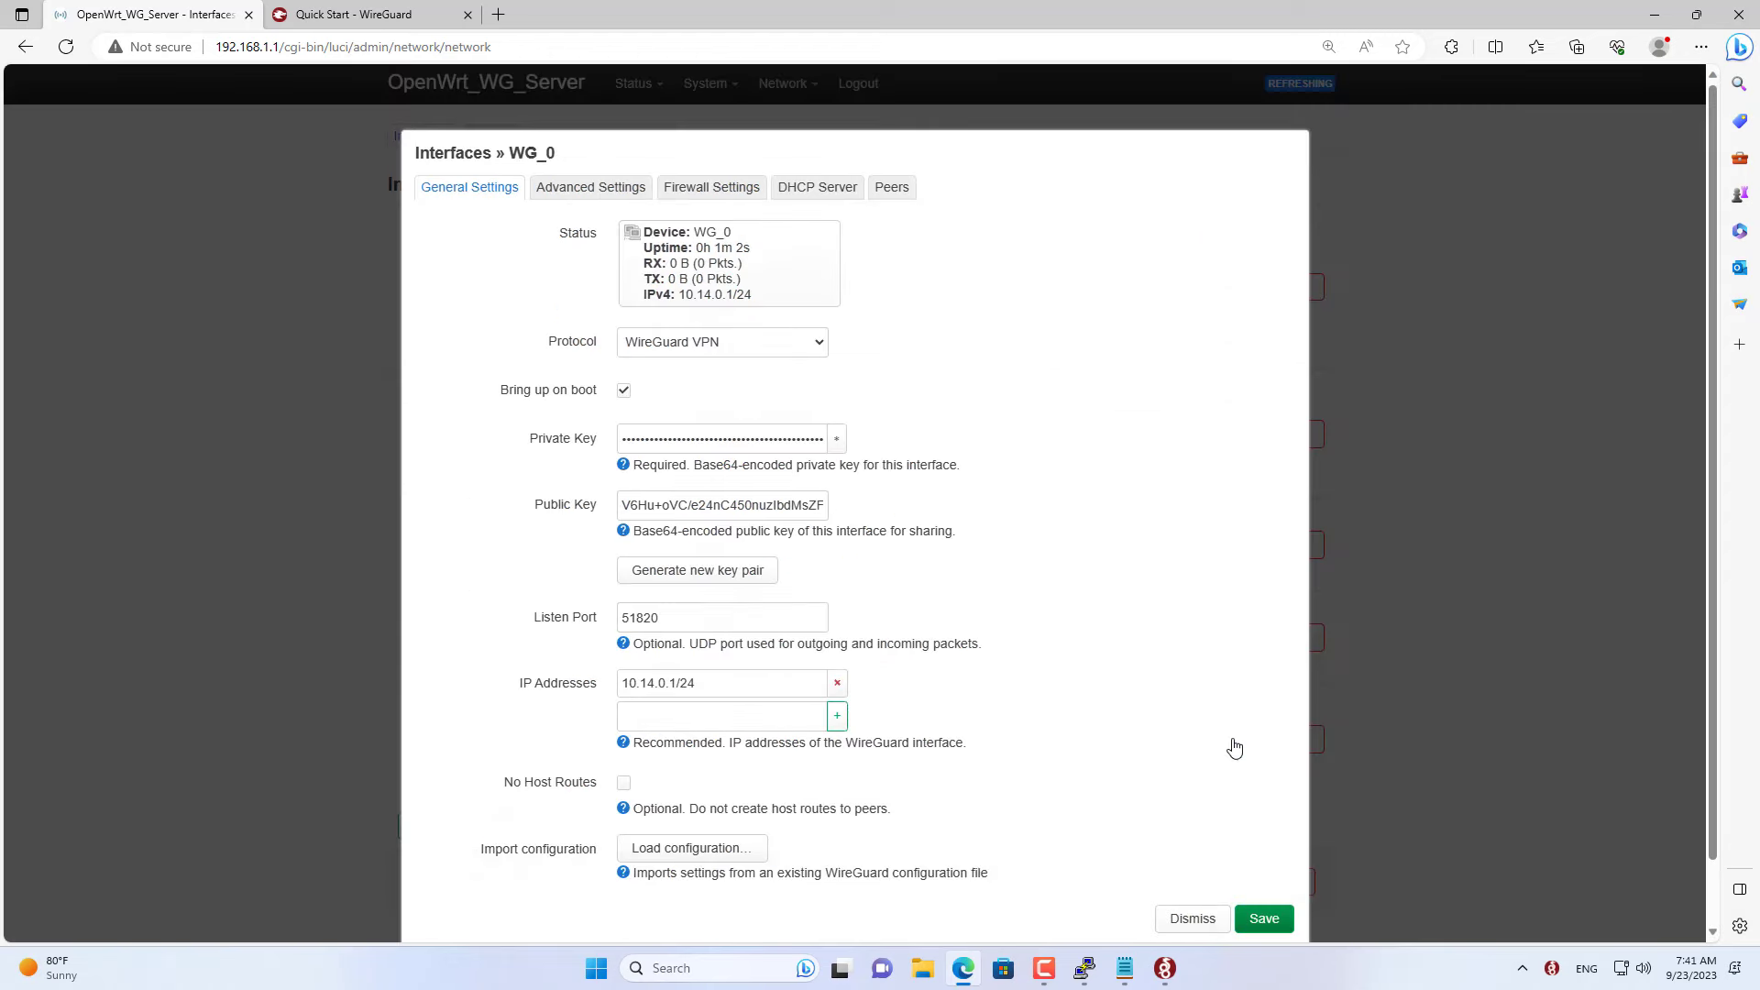
left_click(895, 194)
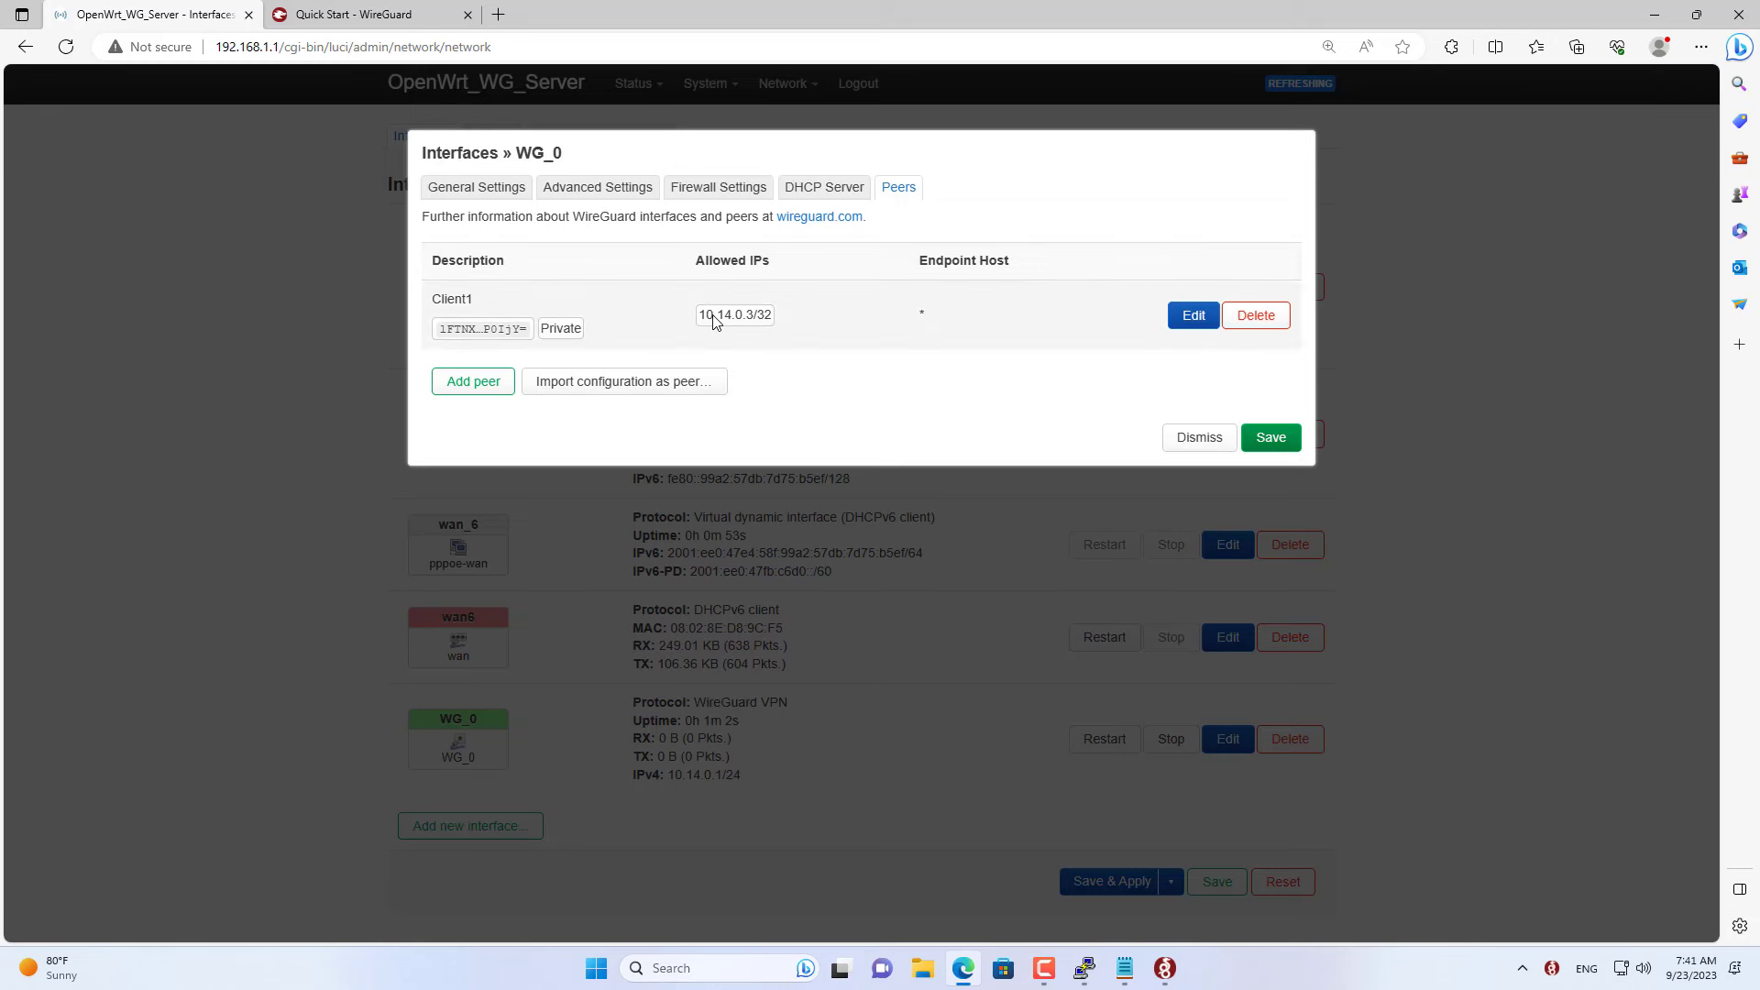
left_click(1192, 315)
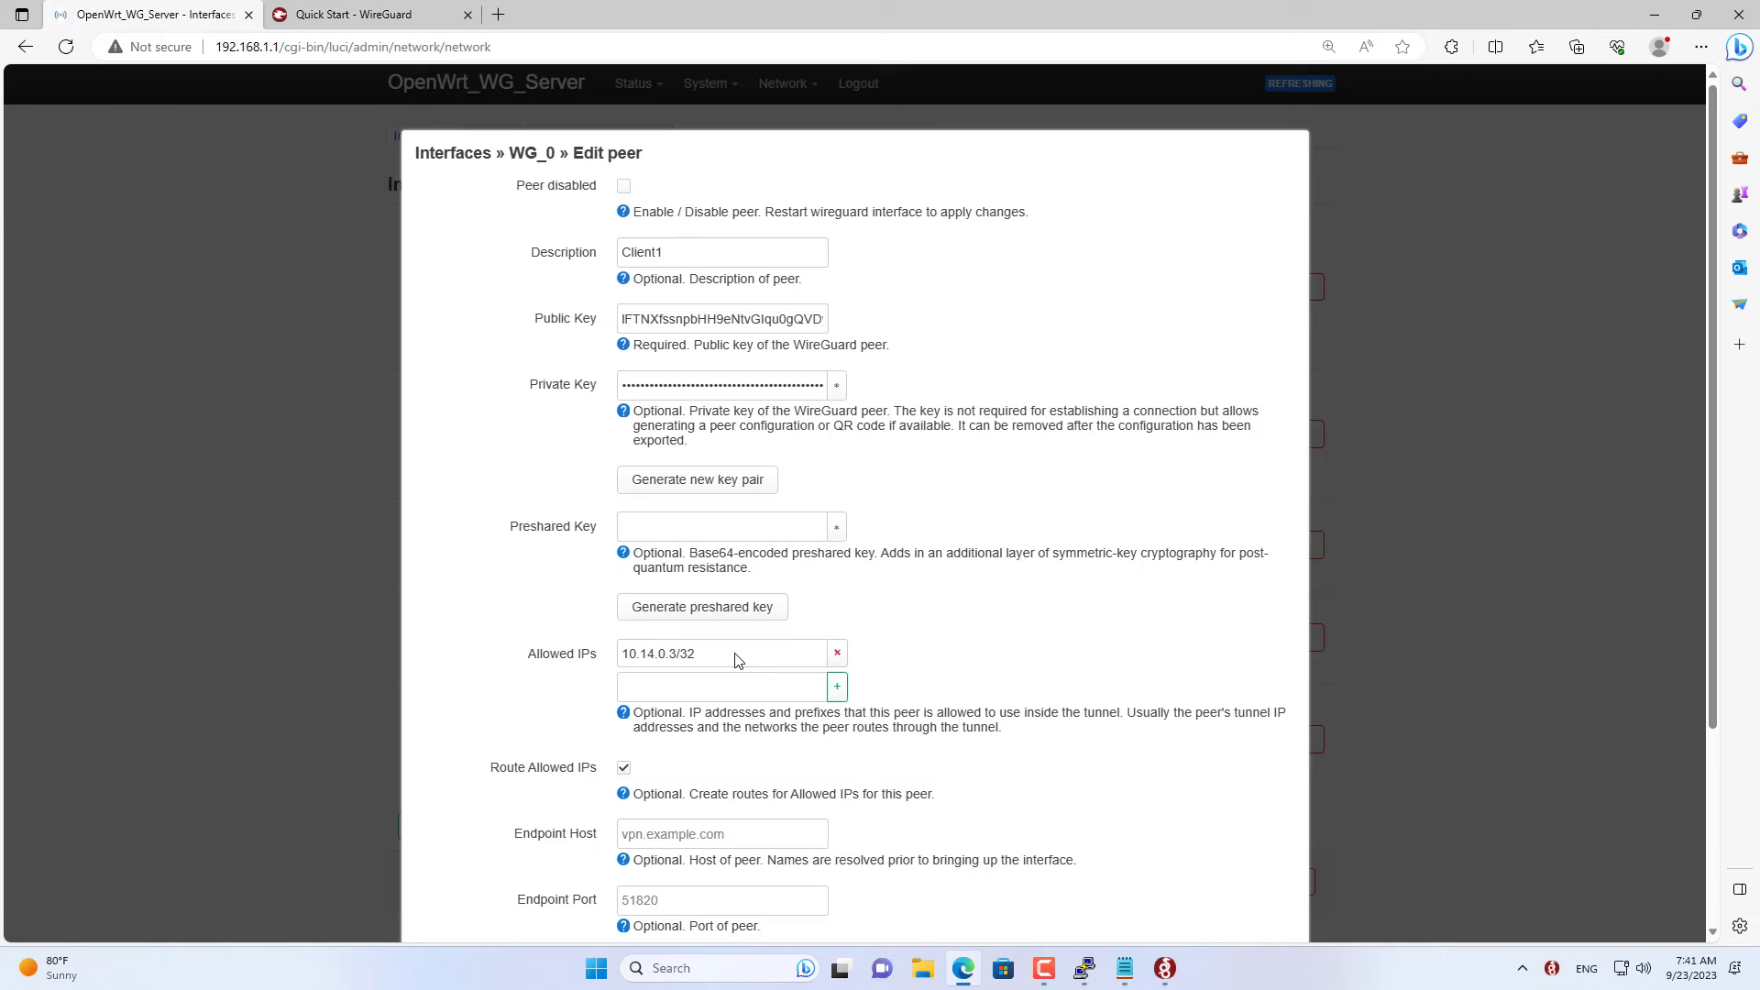
triple_click(630, 657)
key("ctrl+c")
- Fill the tunnel config with Address 10.14.0.3/32, DNS = 1.1.1.1, [Peer] and 'PublicKey ='
key("alt+Tab")
key("ctrl+v")
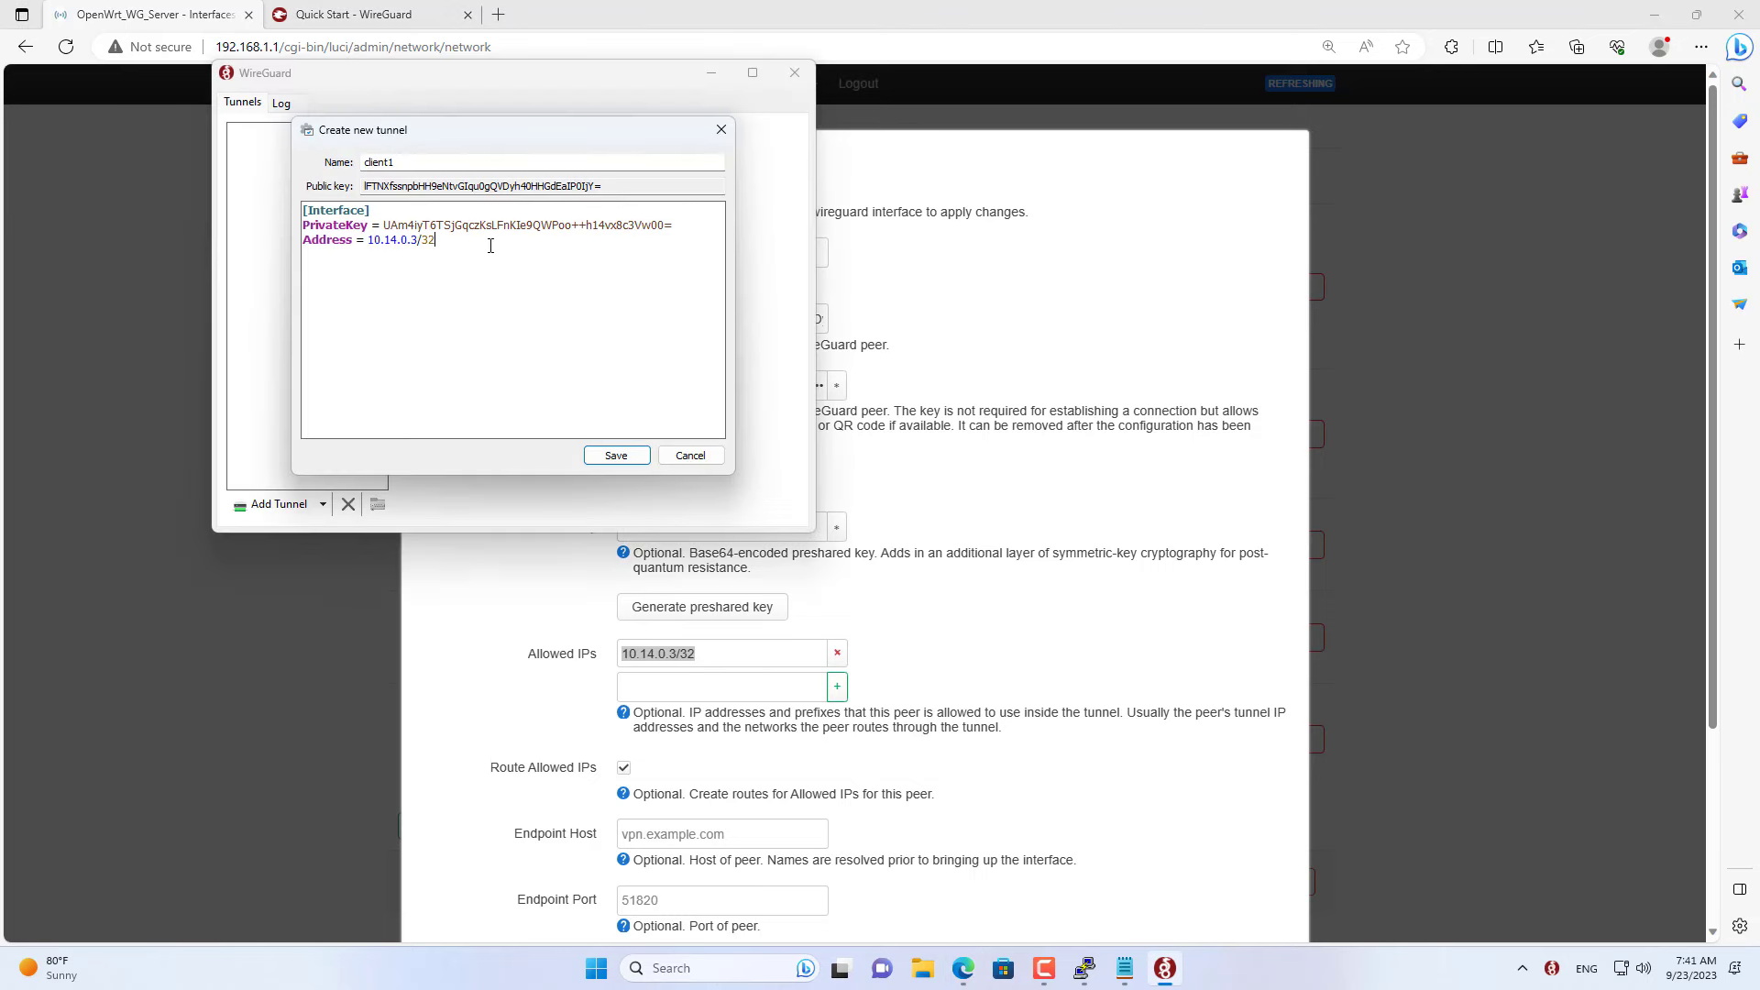
type("DNS")
type(" = ")
type("1.1.1.1  [")
type("Peer]")
type("Pub")
type("licKey =")
left_click(1080, 265)
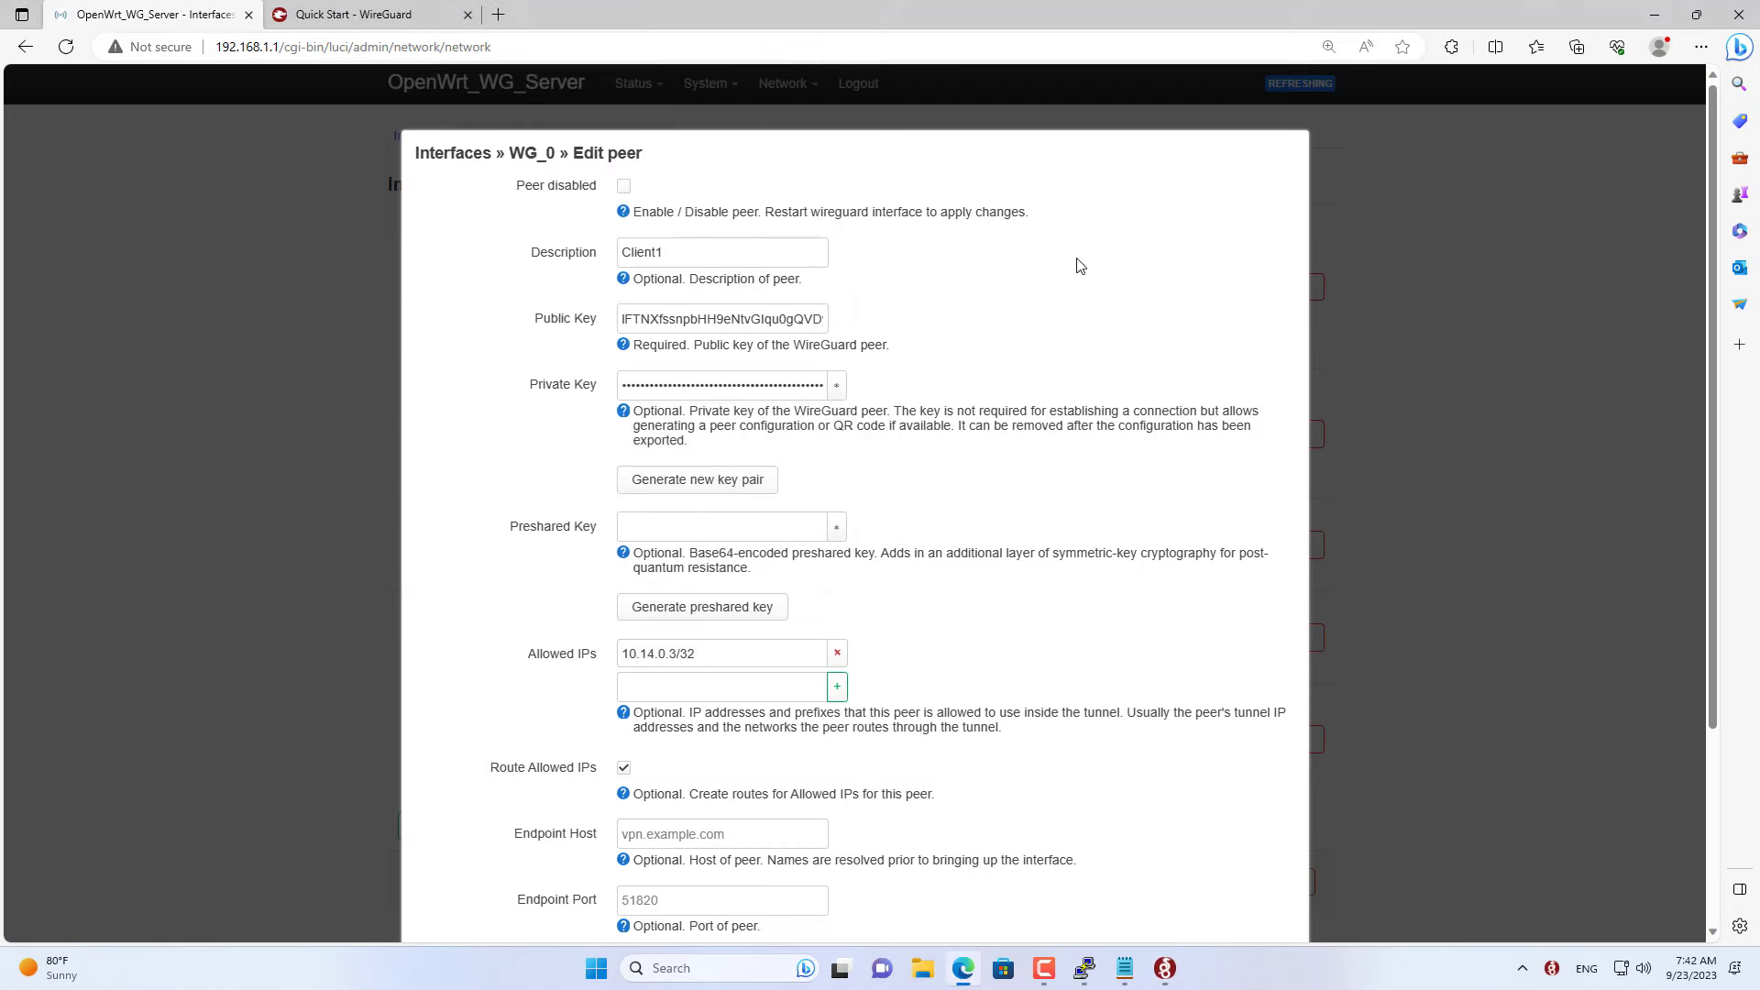
scroll(1106, 332, "down", 3)
- Copy the router's public key from WG_0 General Settings
left_click(1201, 849)
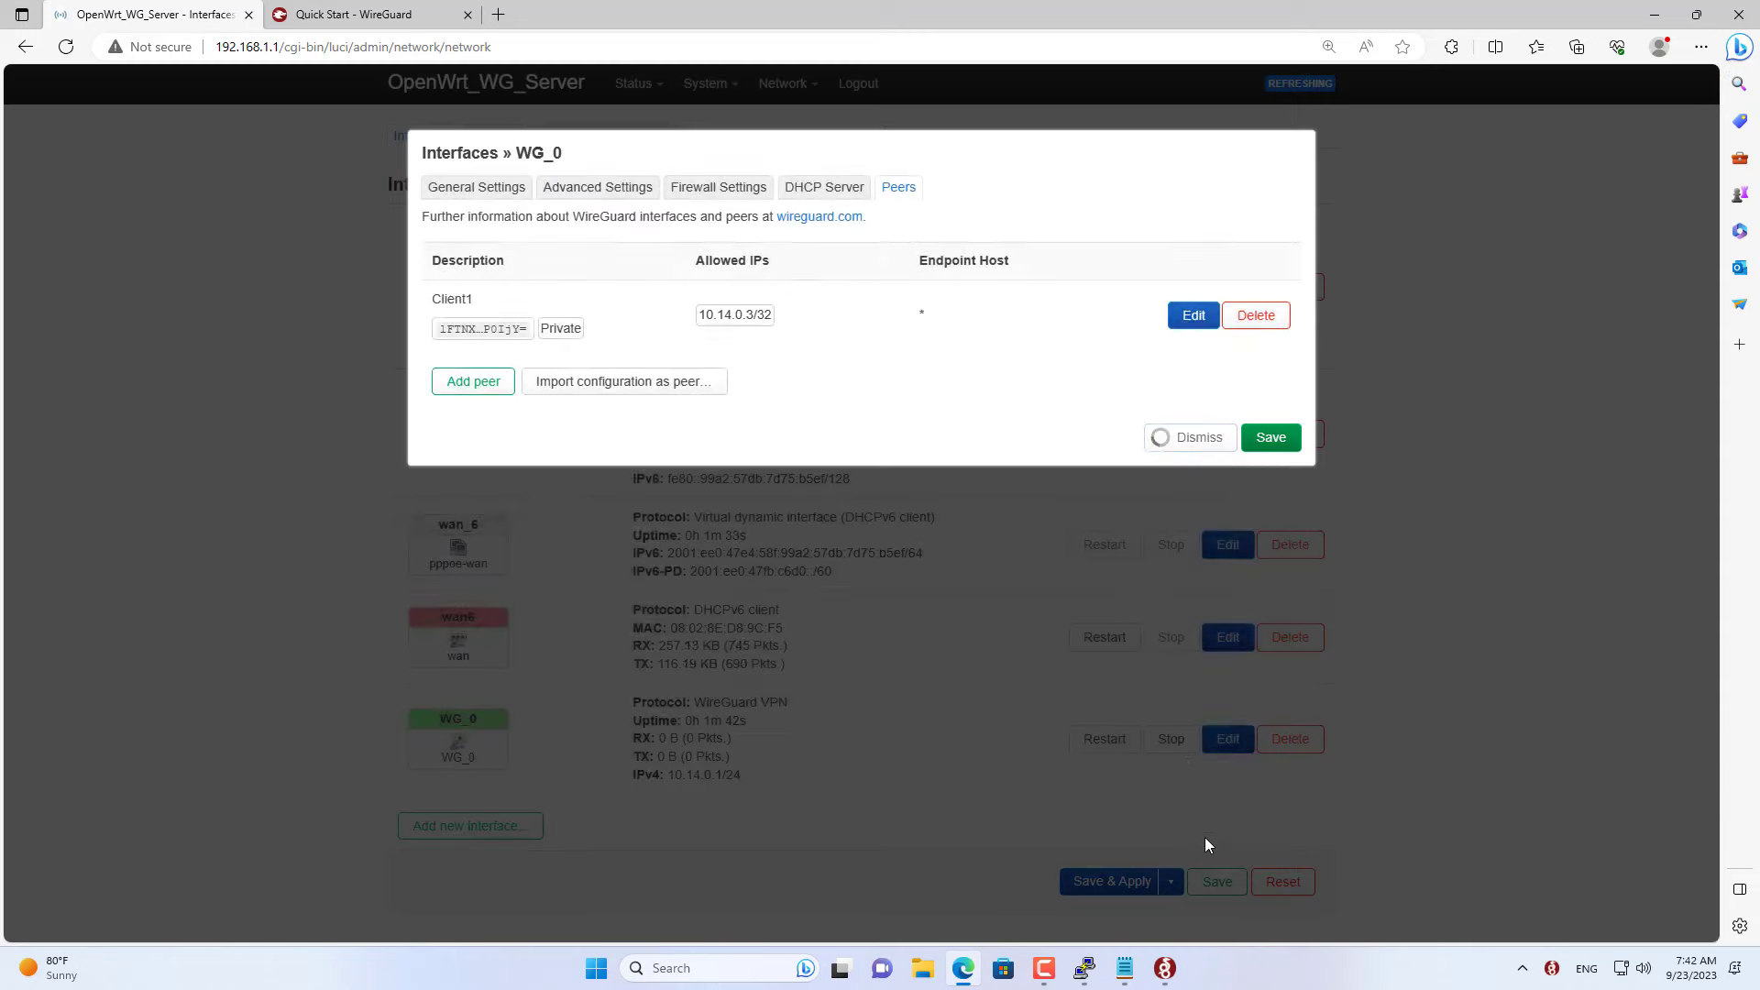
left_click(494, 189)
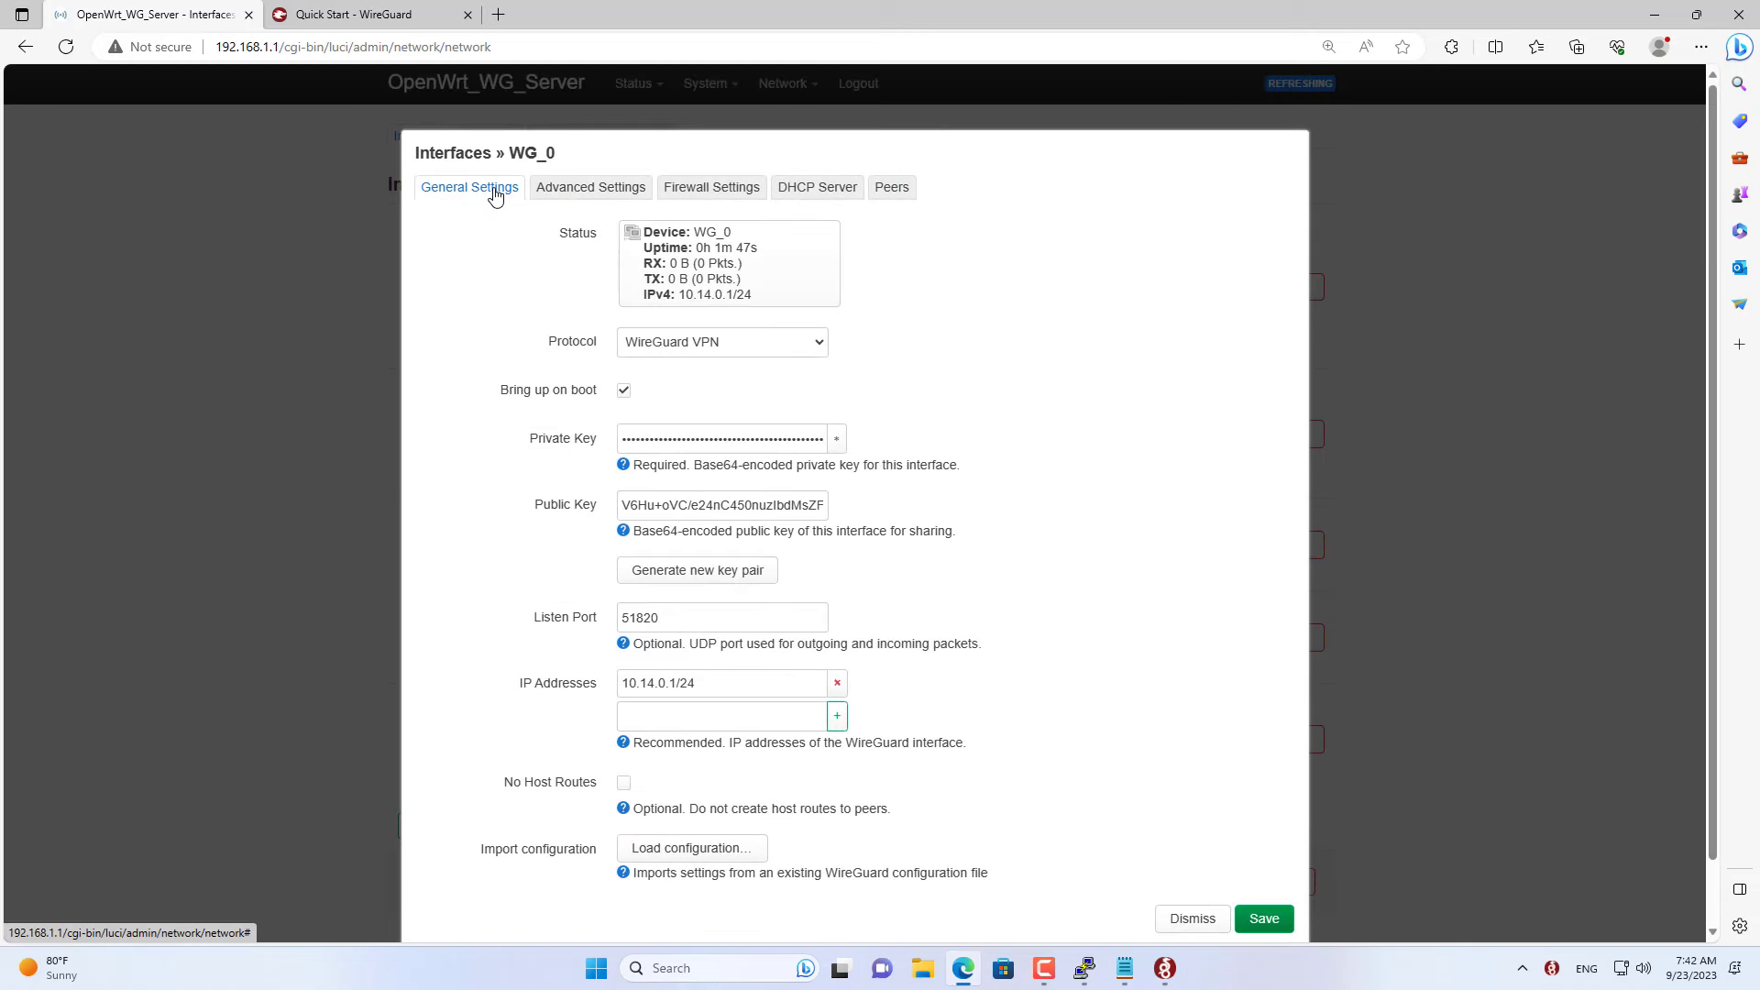
left_click(680, 505)
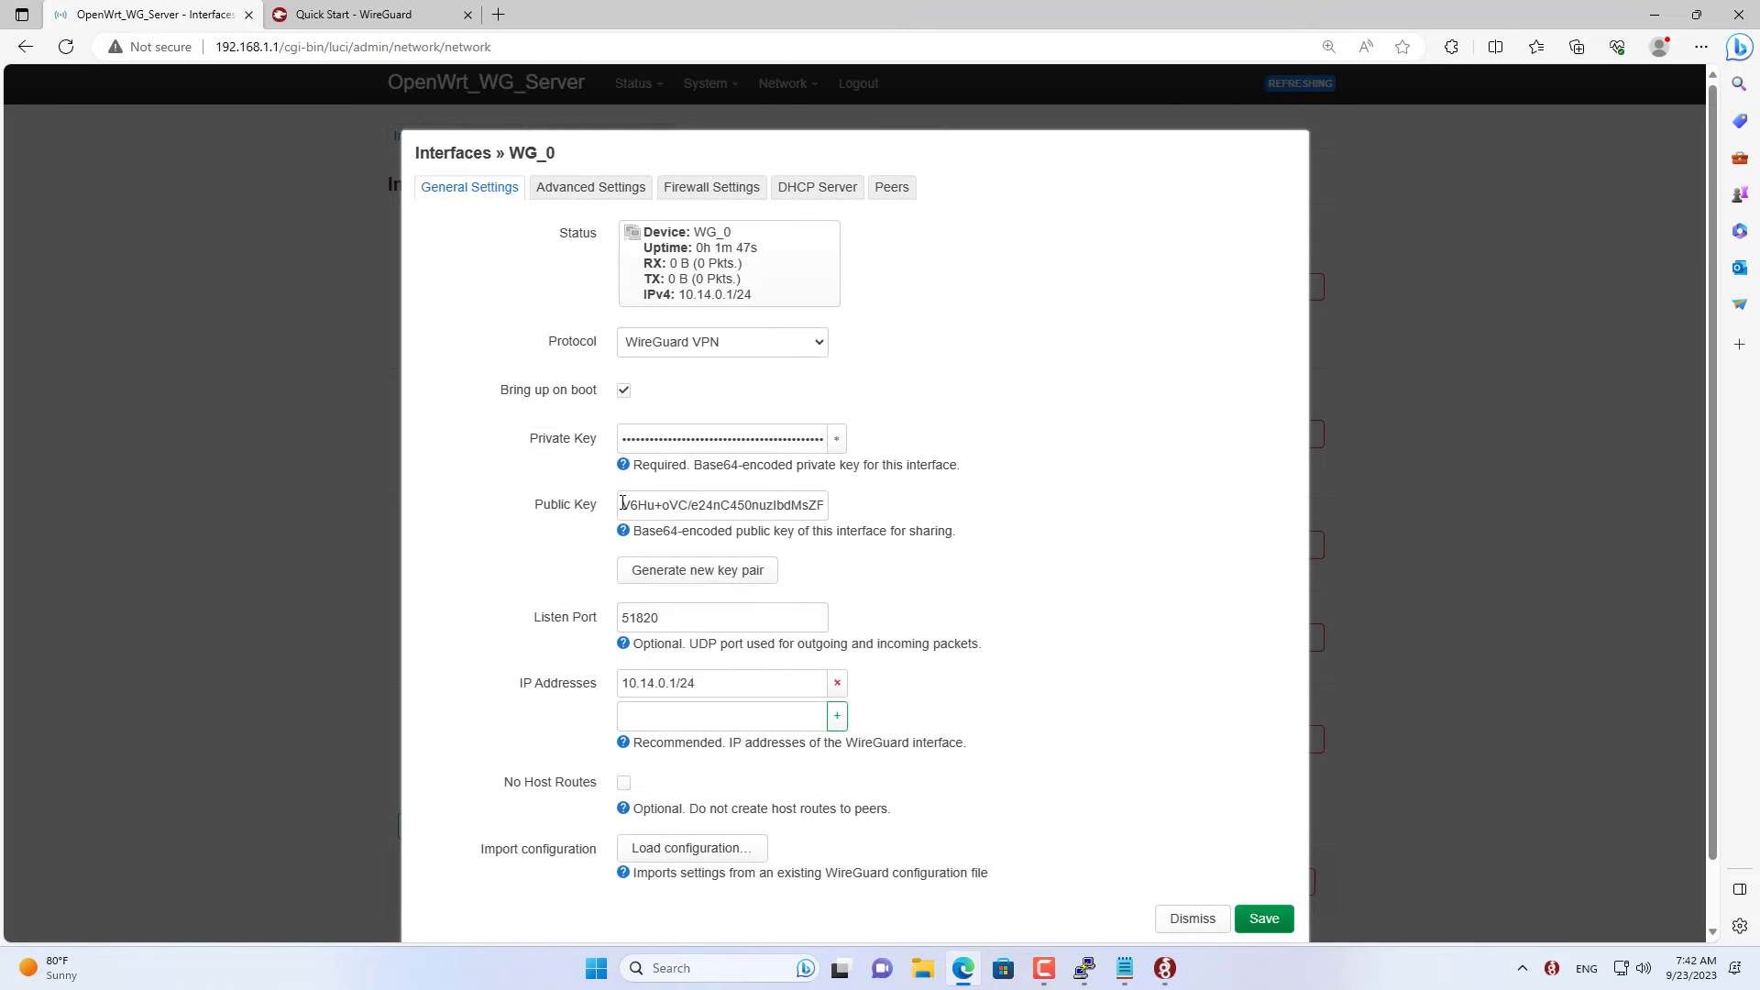
left_click_drag(680, 504, 891, 510)
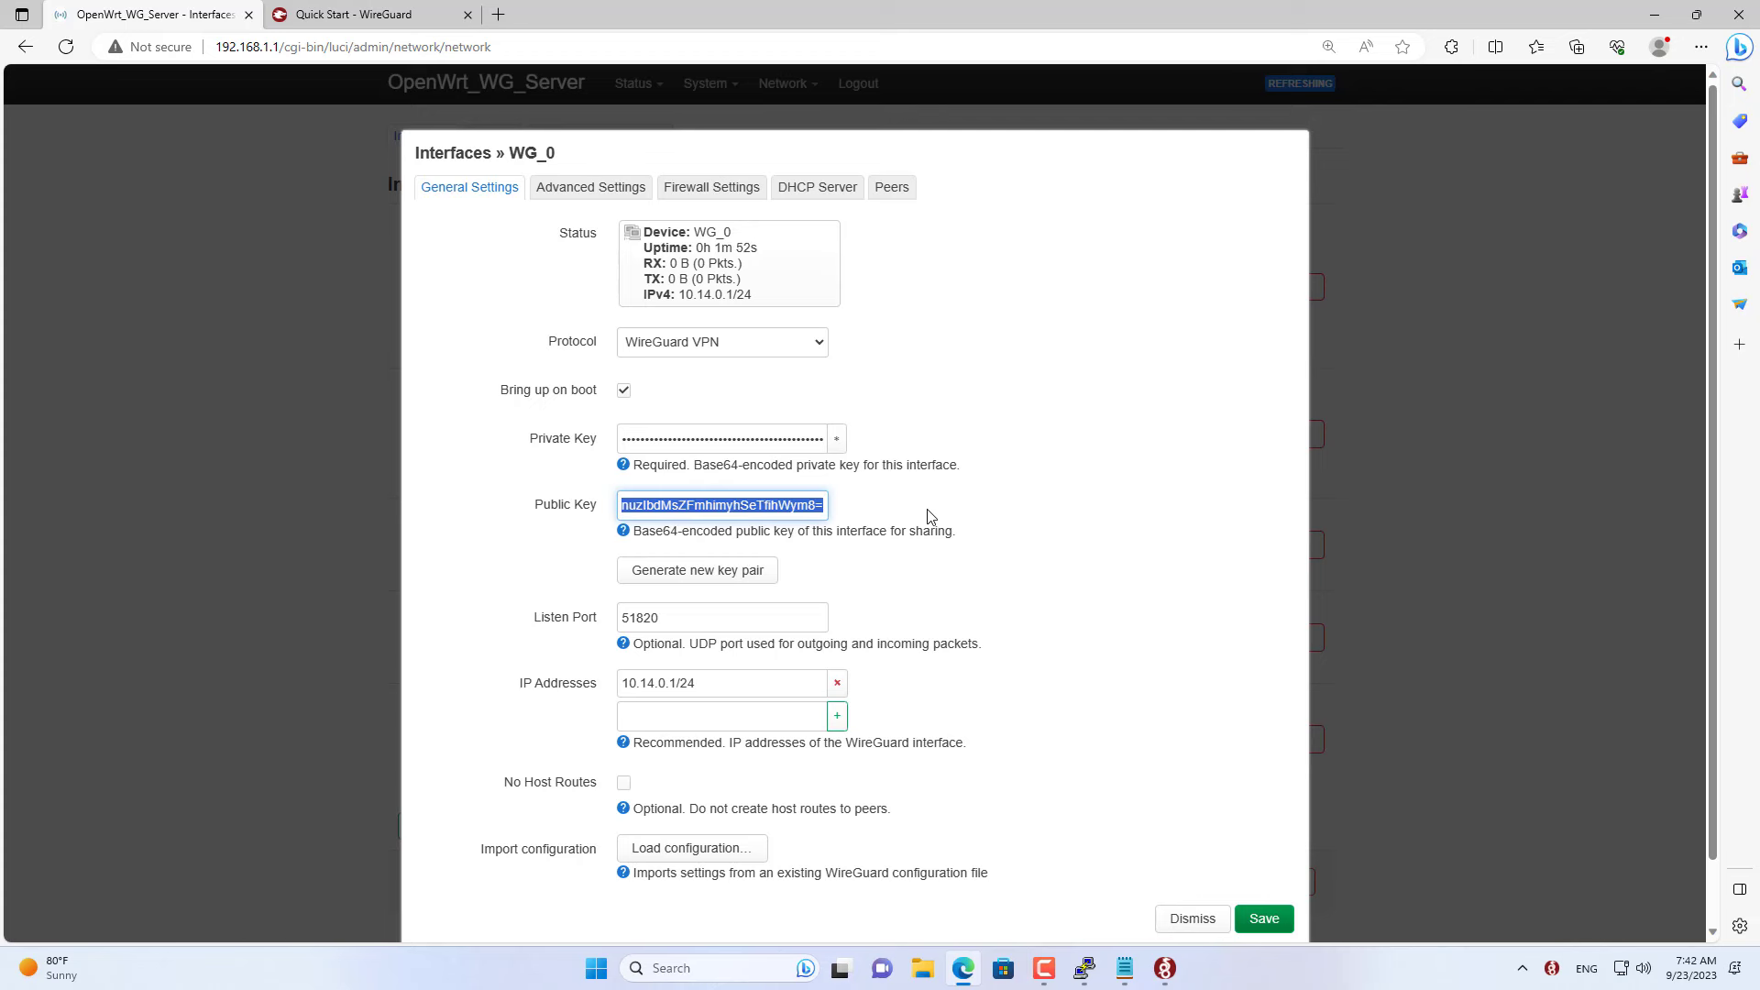
- Paste the router's public key into the client1 peer and add AllowedIPs = 0.0.0.0/0
left_click(1165, 979)
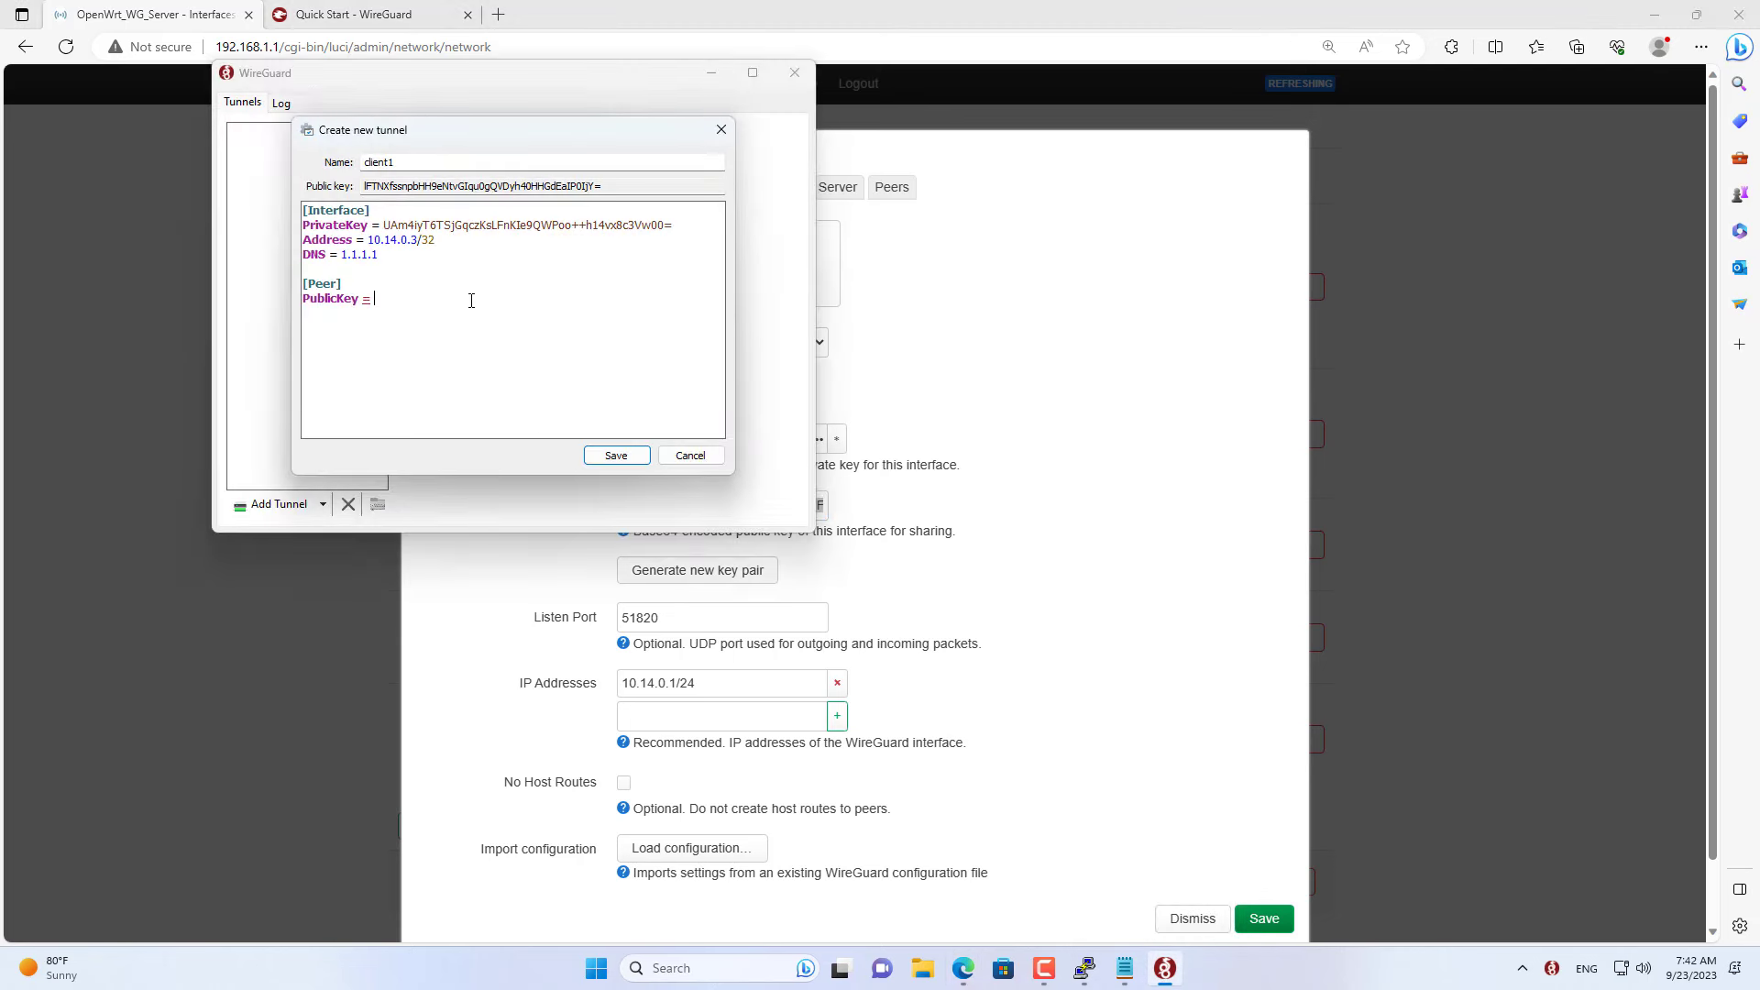
key("ctrl+v")
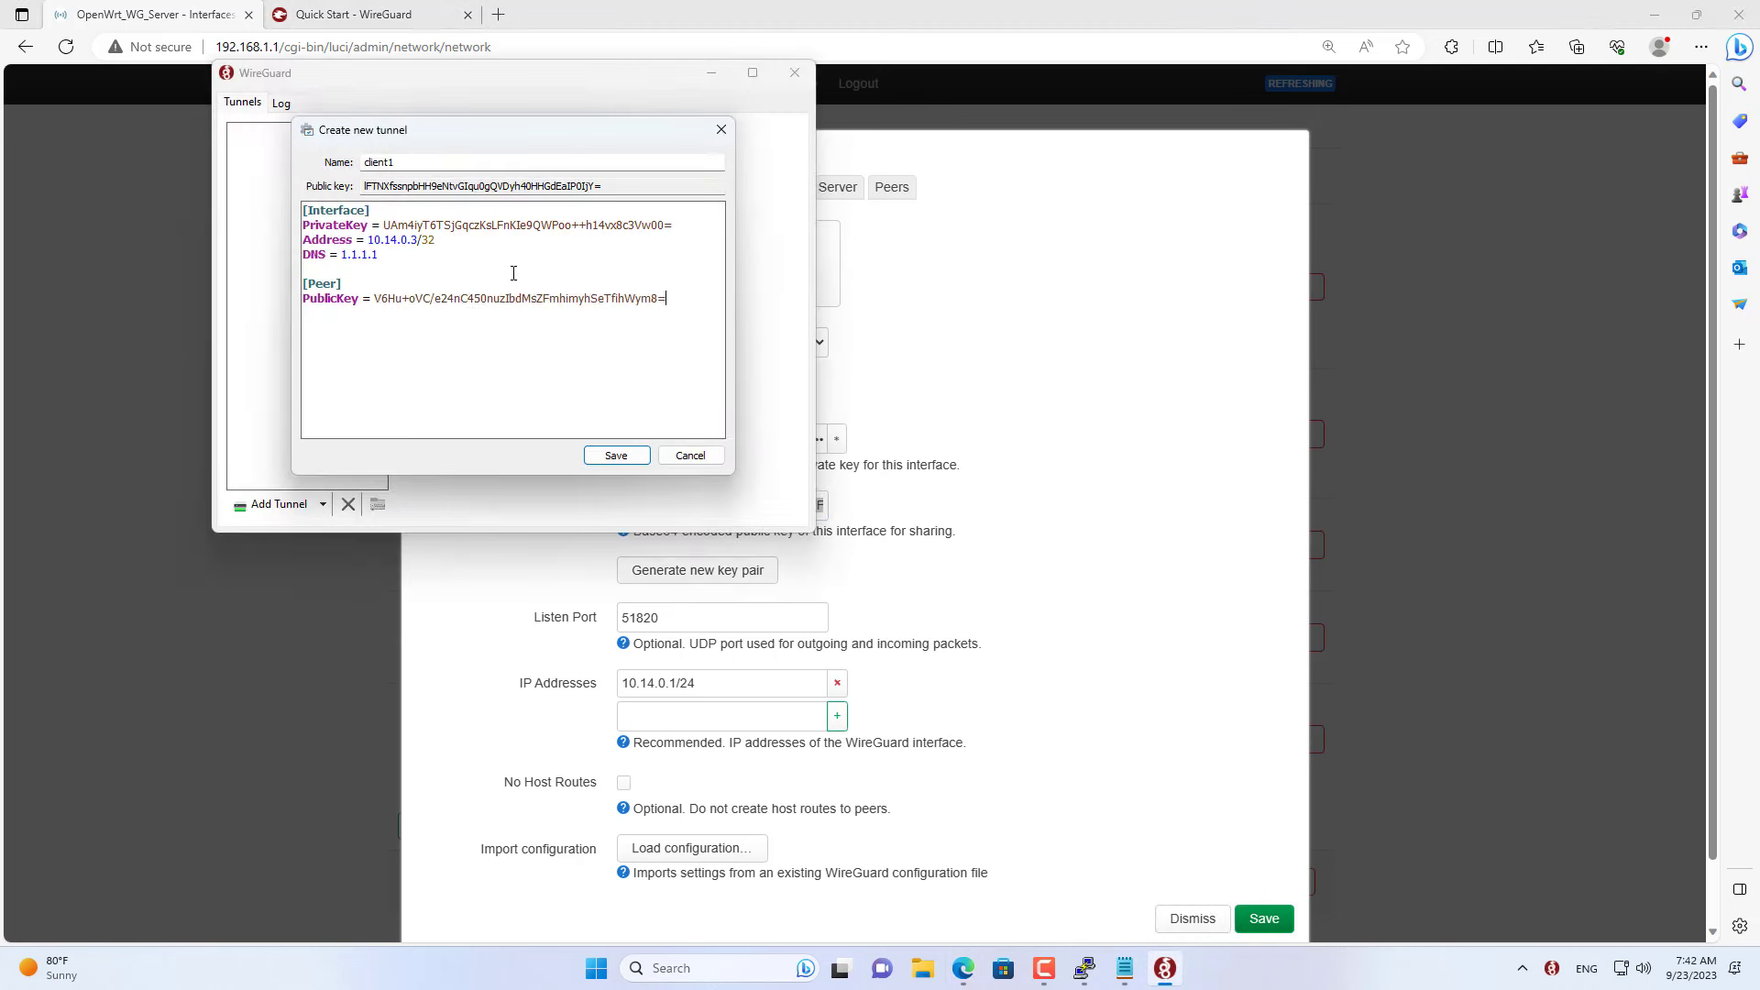
key("Return")
type("AllowedIPs = 0.0.0.0/0")
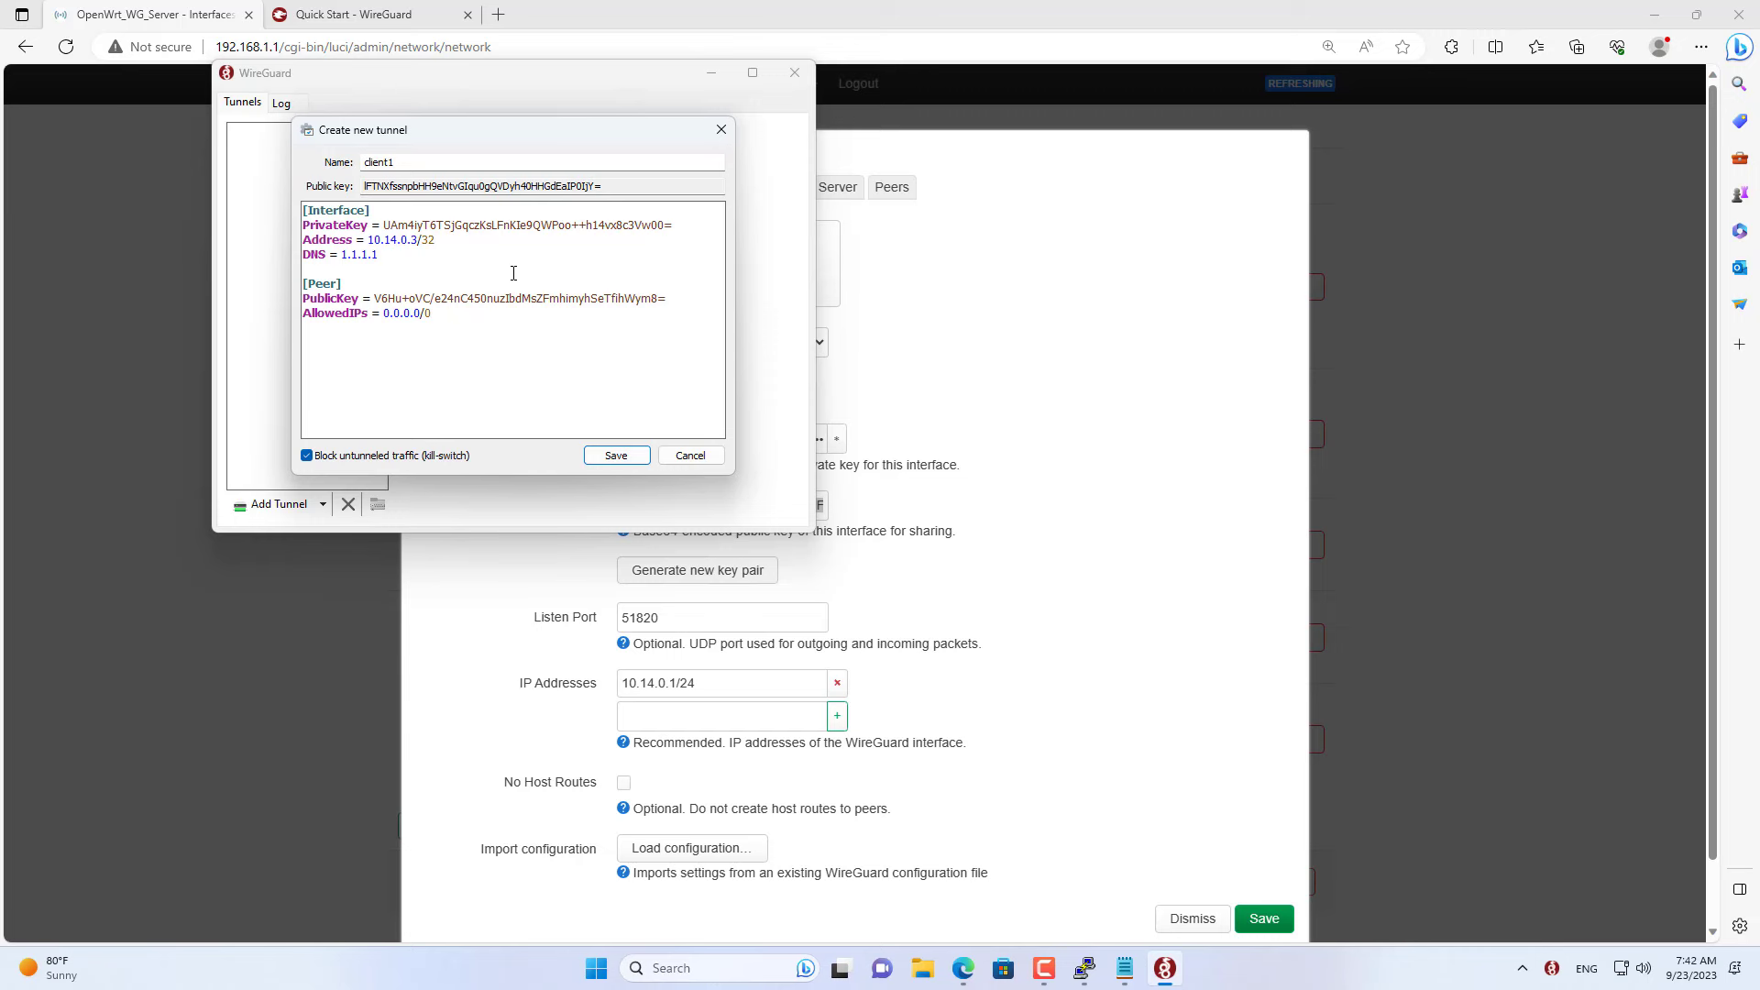
- Start an 'Endpoint =' line and copy the wan IPv4 address from LuCI Interfaces
key("Return")
type("Endpoint =")
left_click(1155, 455)
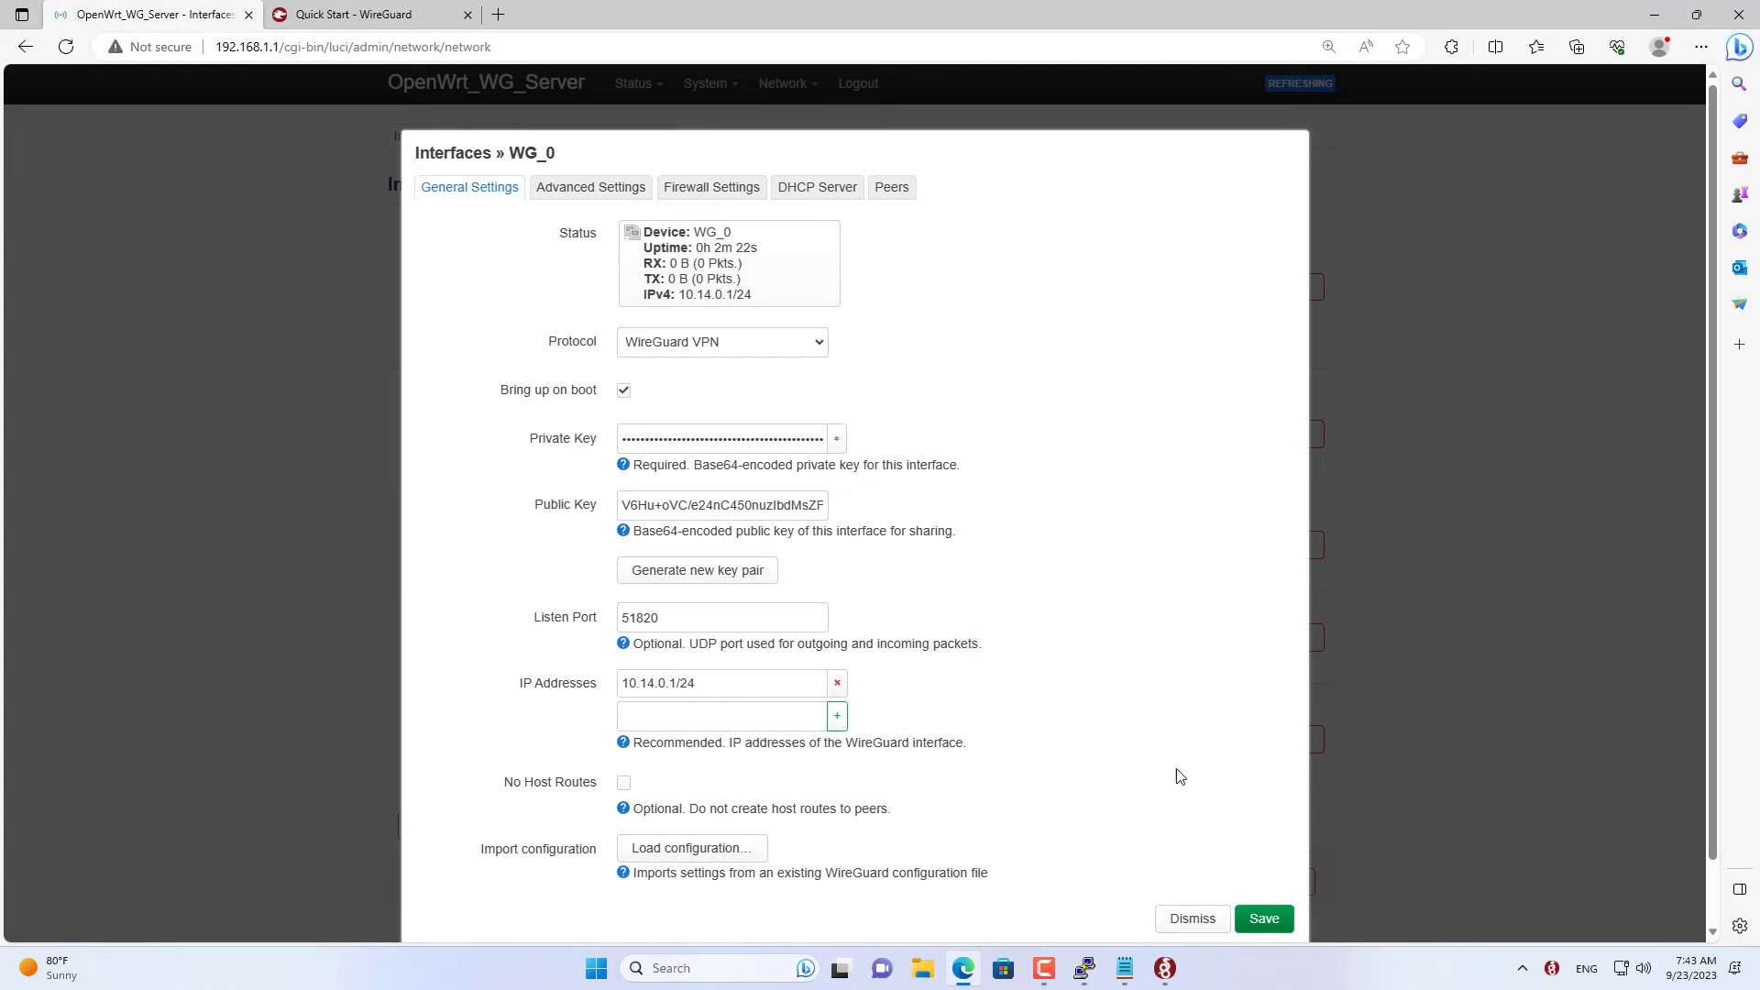
left_click(1193, 919)
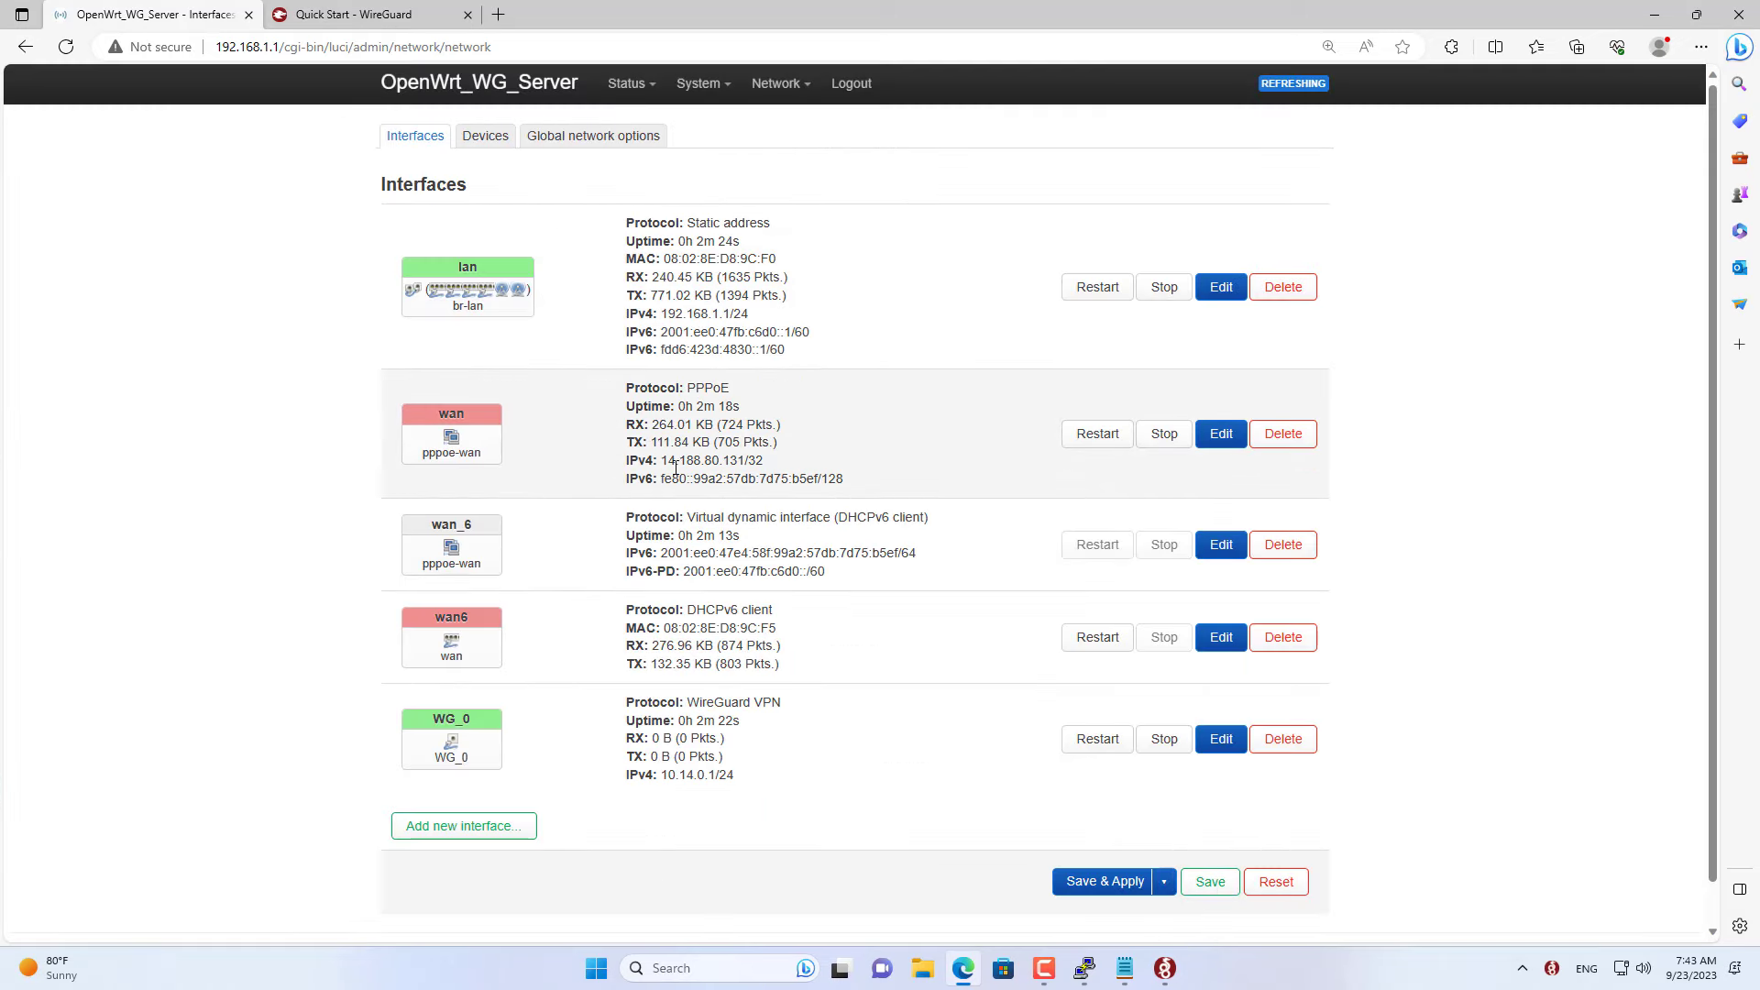
left_click_drag(664, 460, 744, 461)
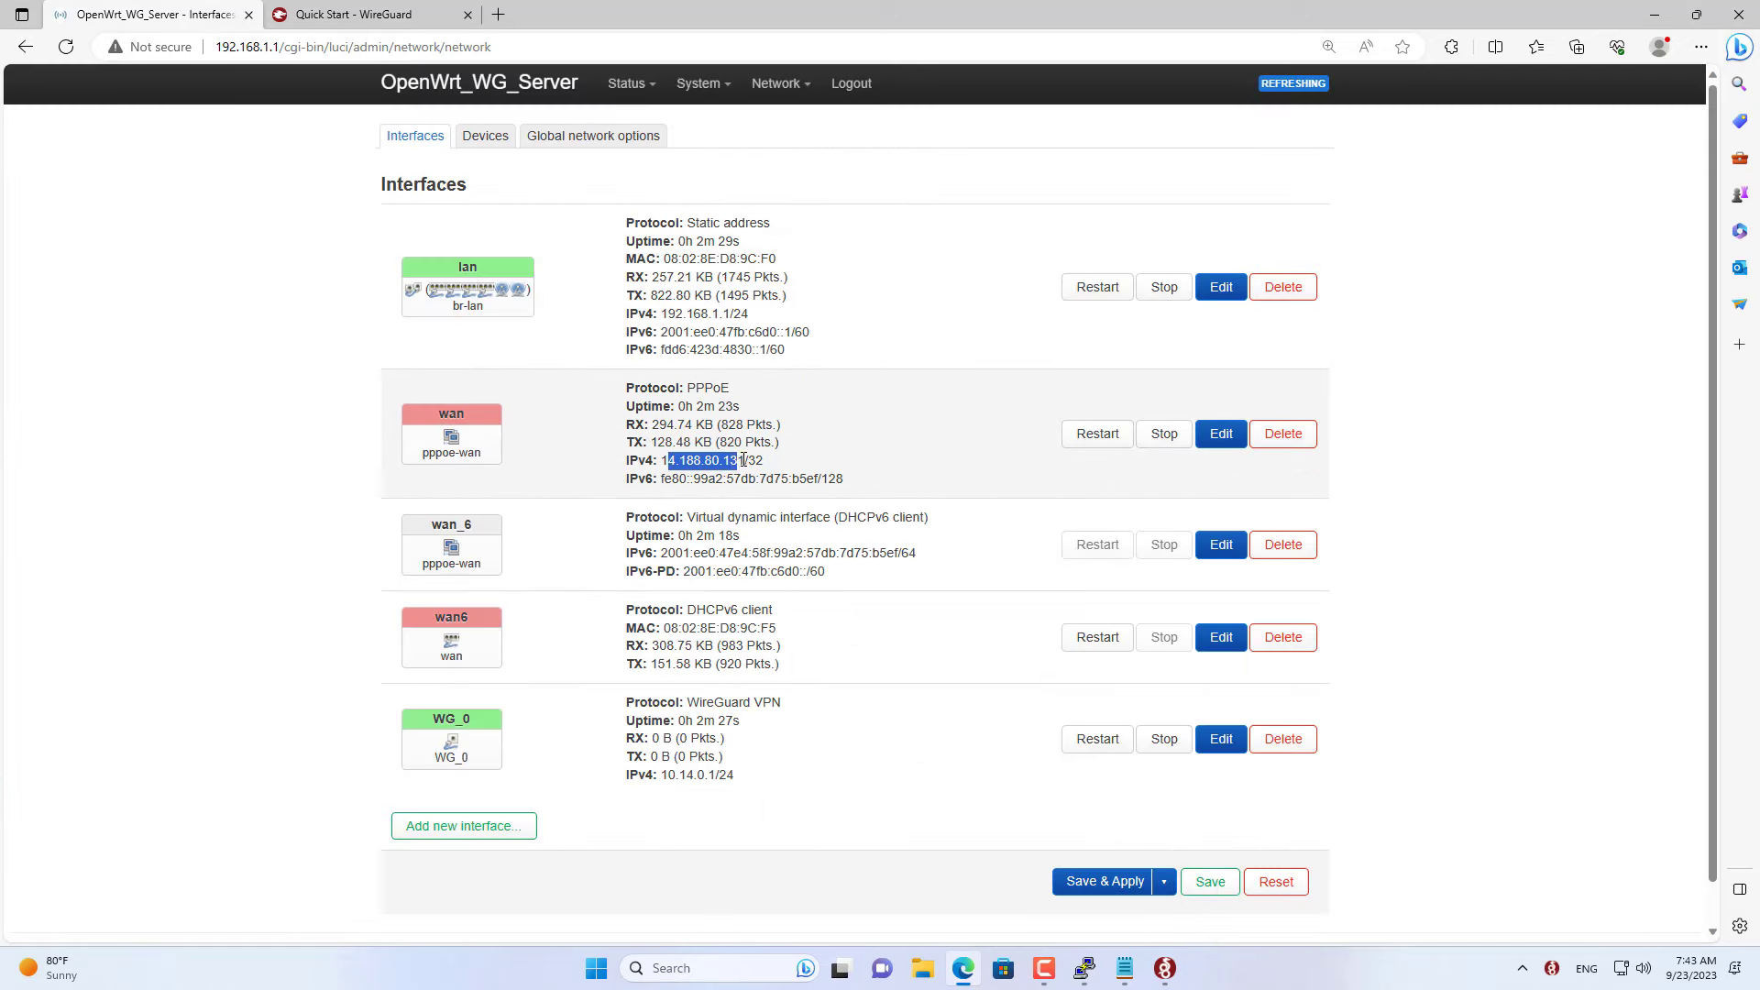
key("ctrl+c")
key("alt+Tab")
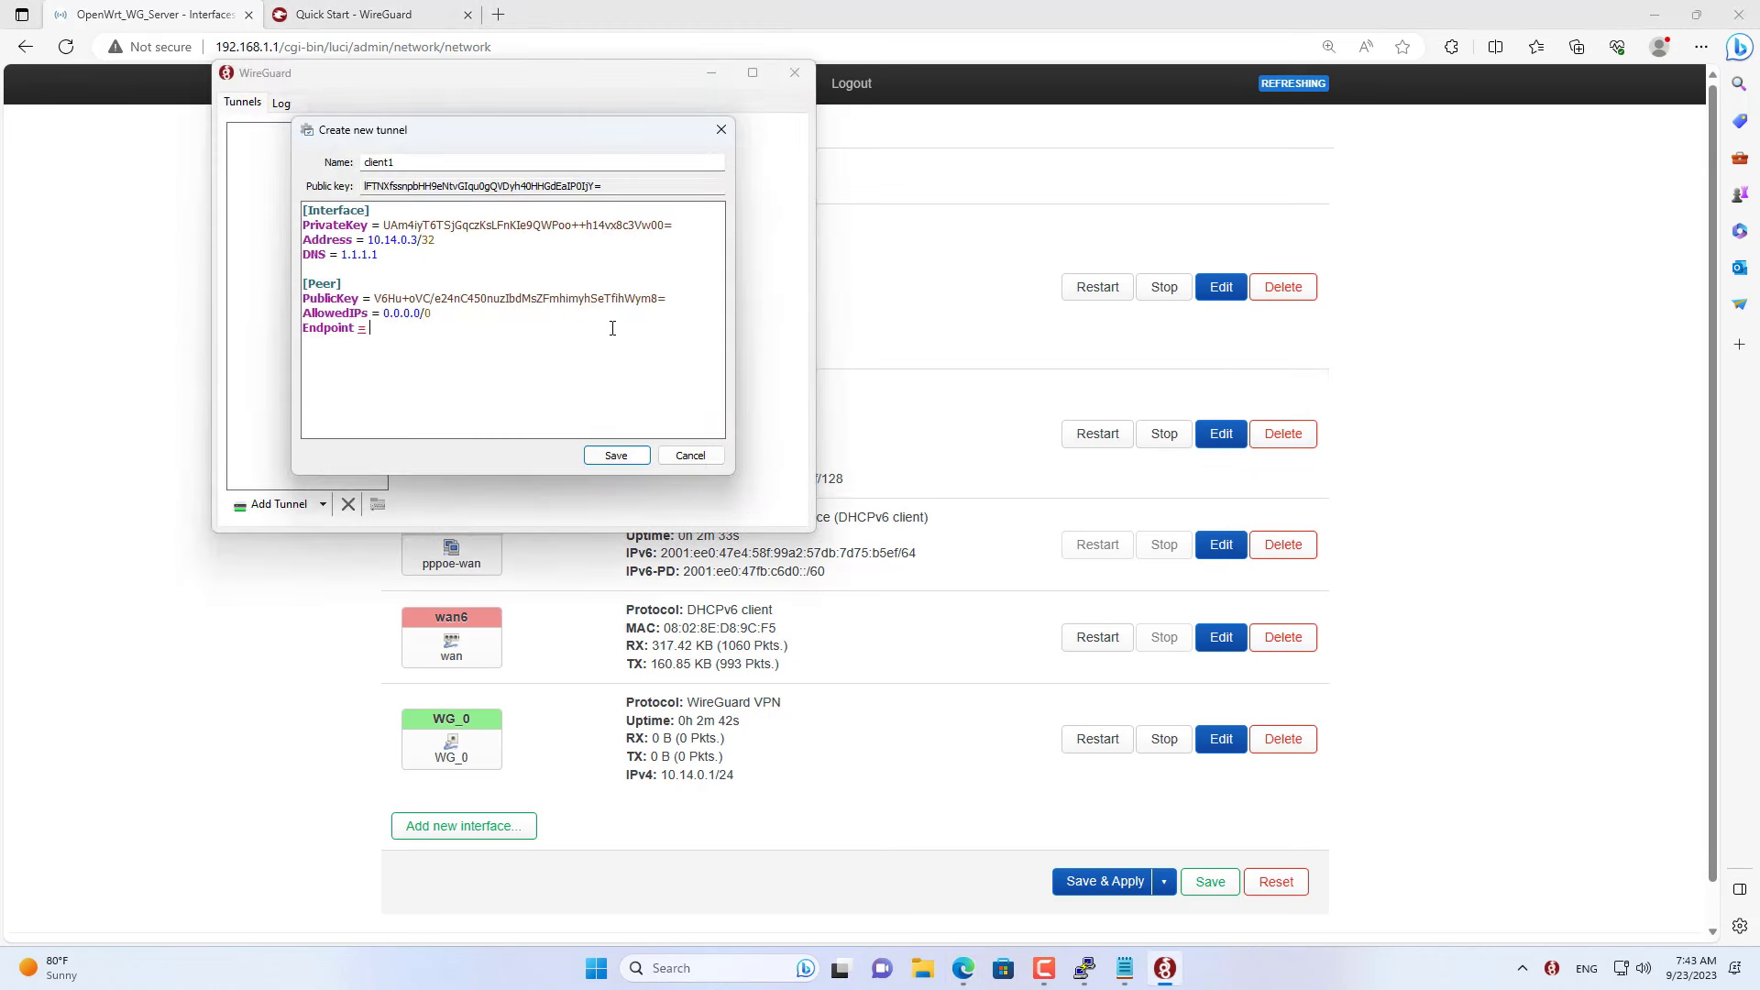
type("14.188.80.131:5")
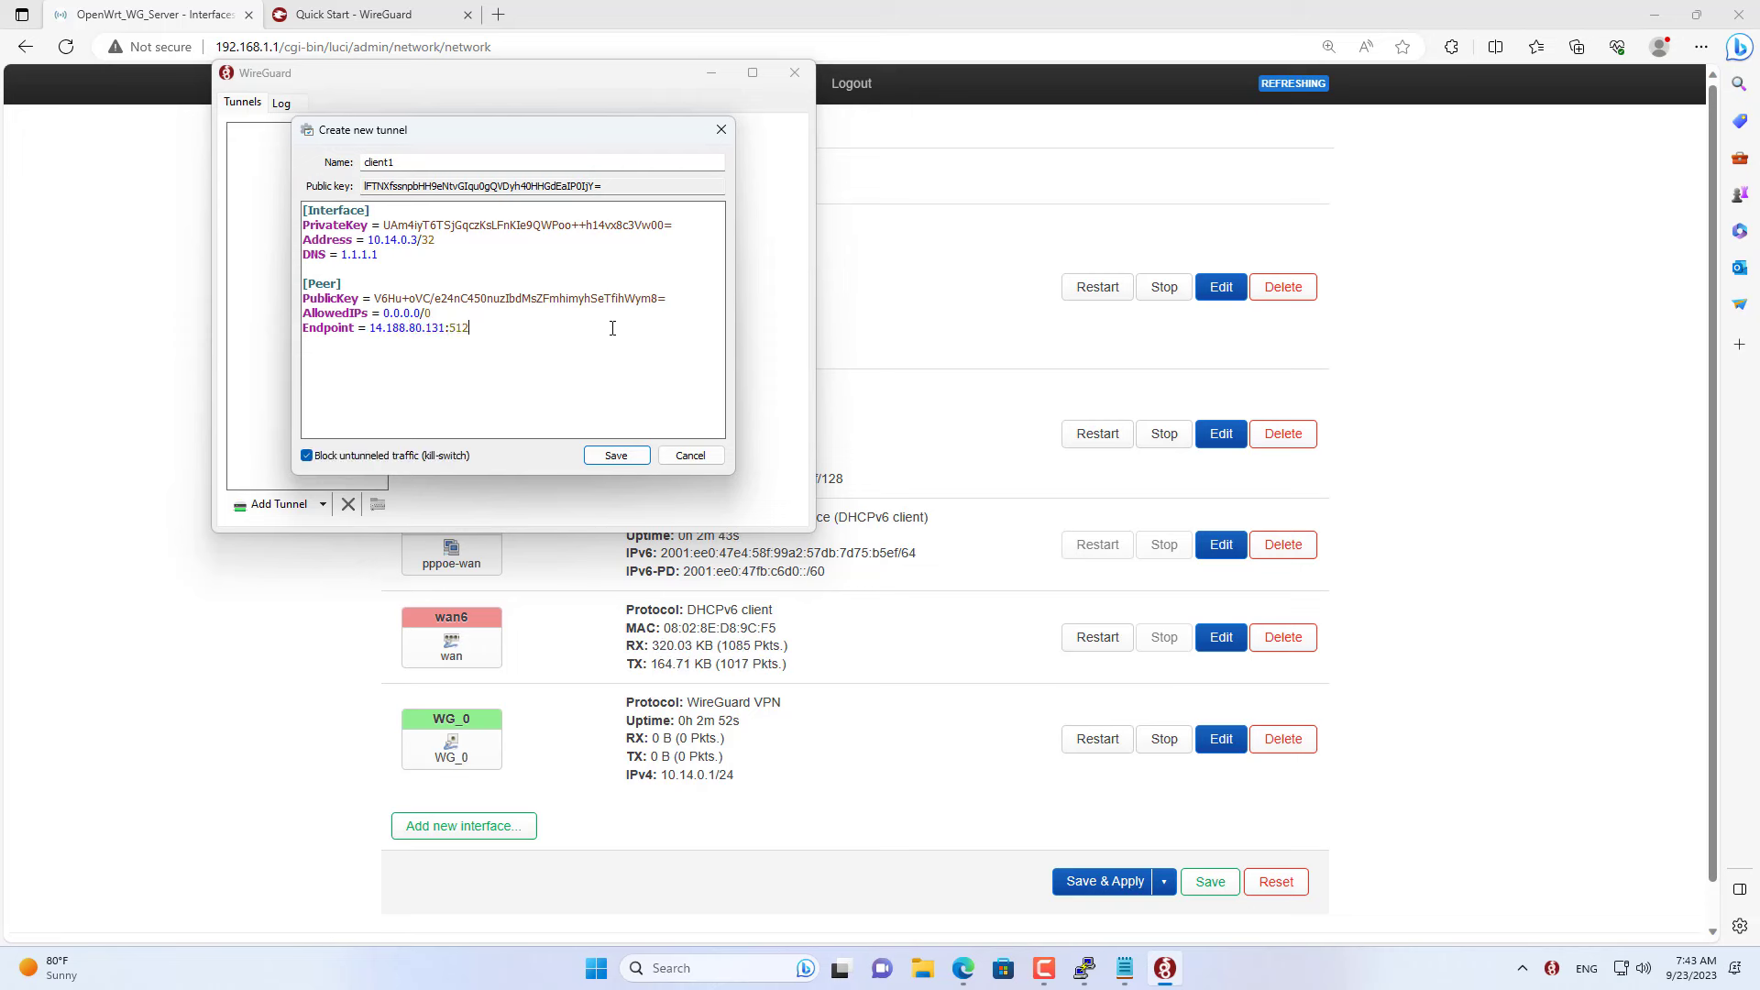
type("1820")
double_click(463, 329)
left_click(1420, 567)
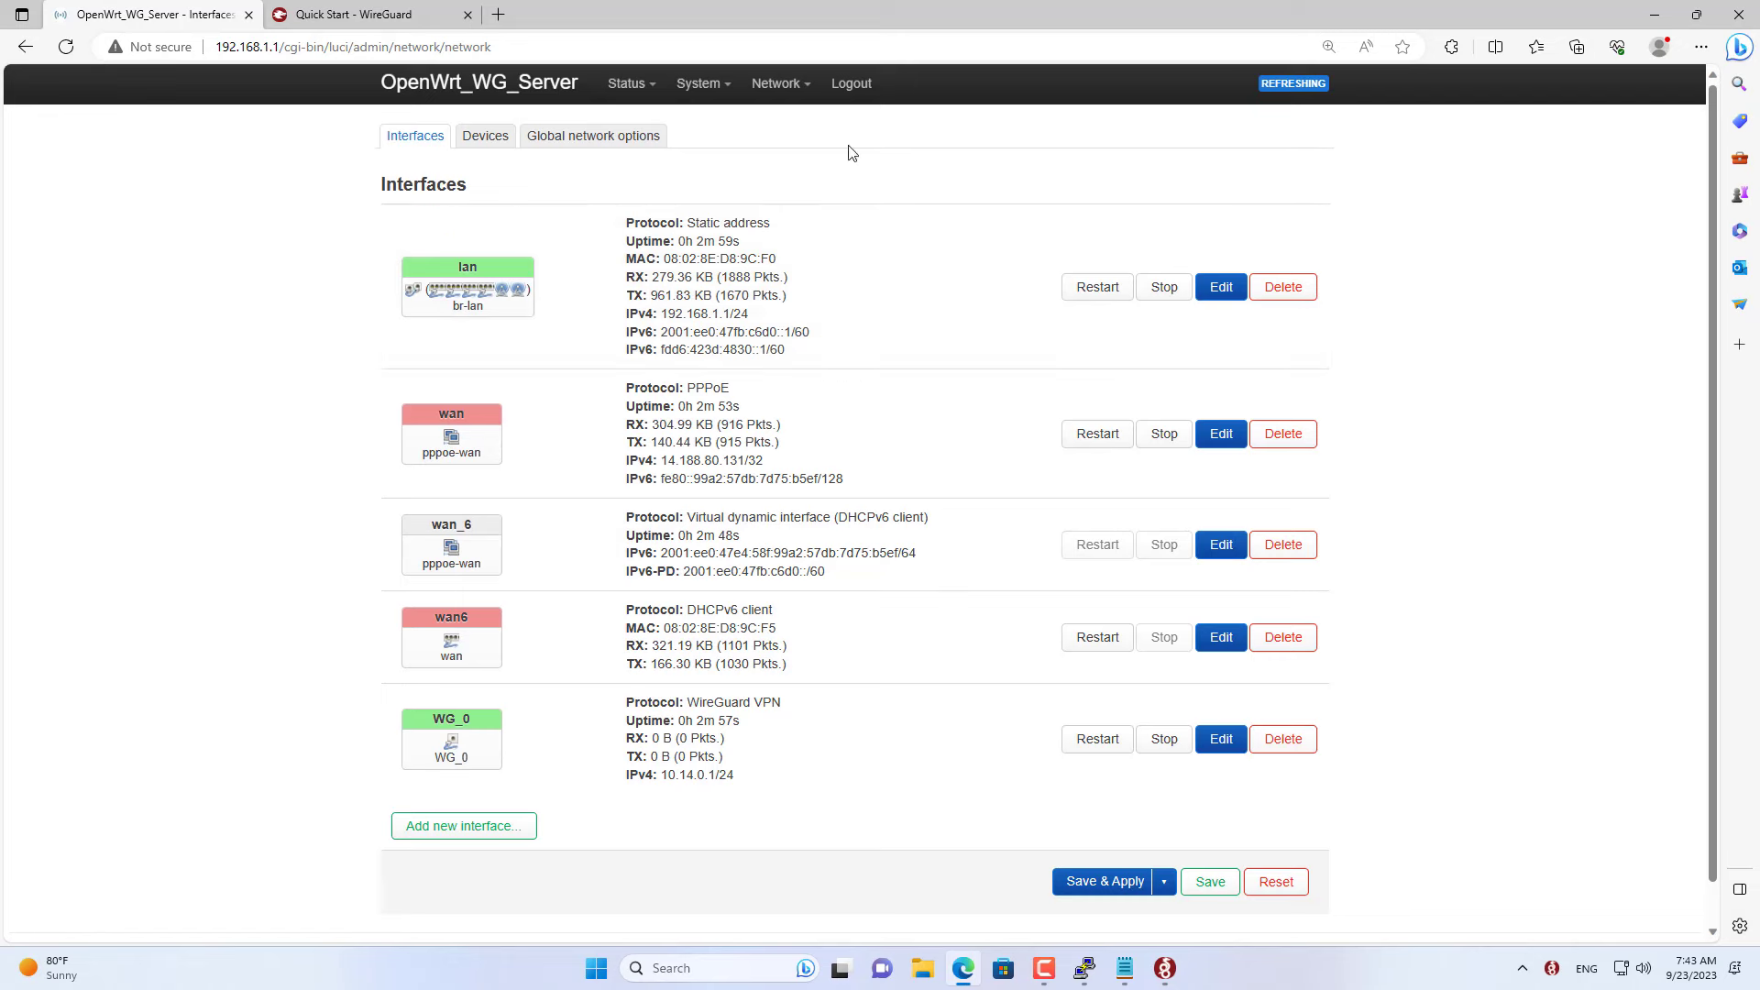
- Copy WG_0's listen port 51820 into the client1 endpoint port
left_click(1219, 741)
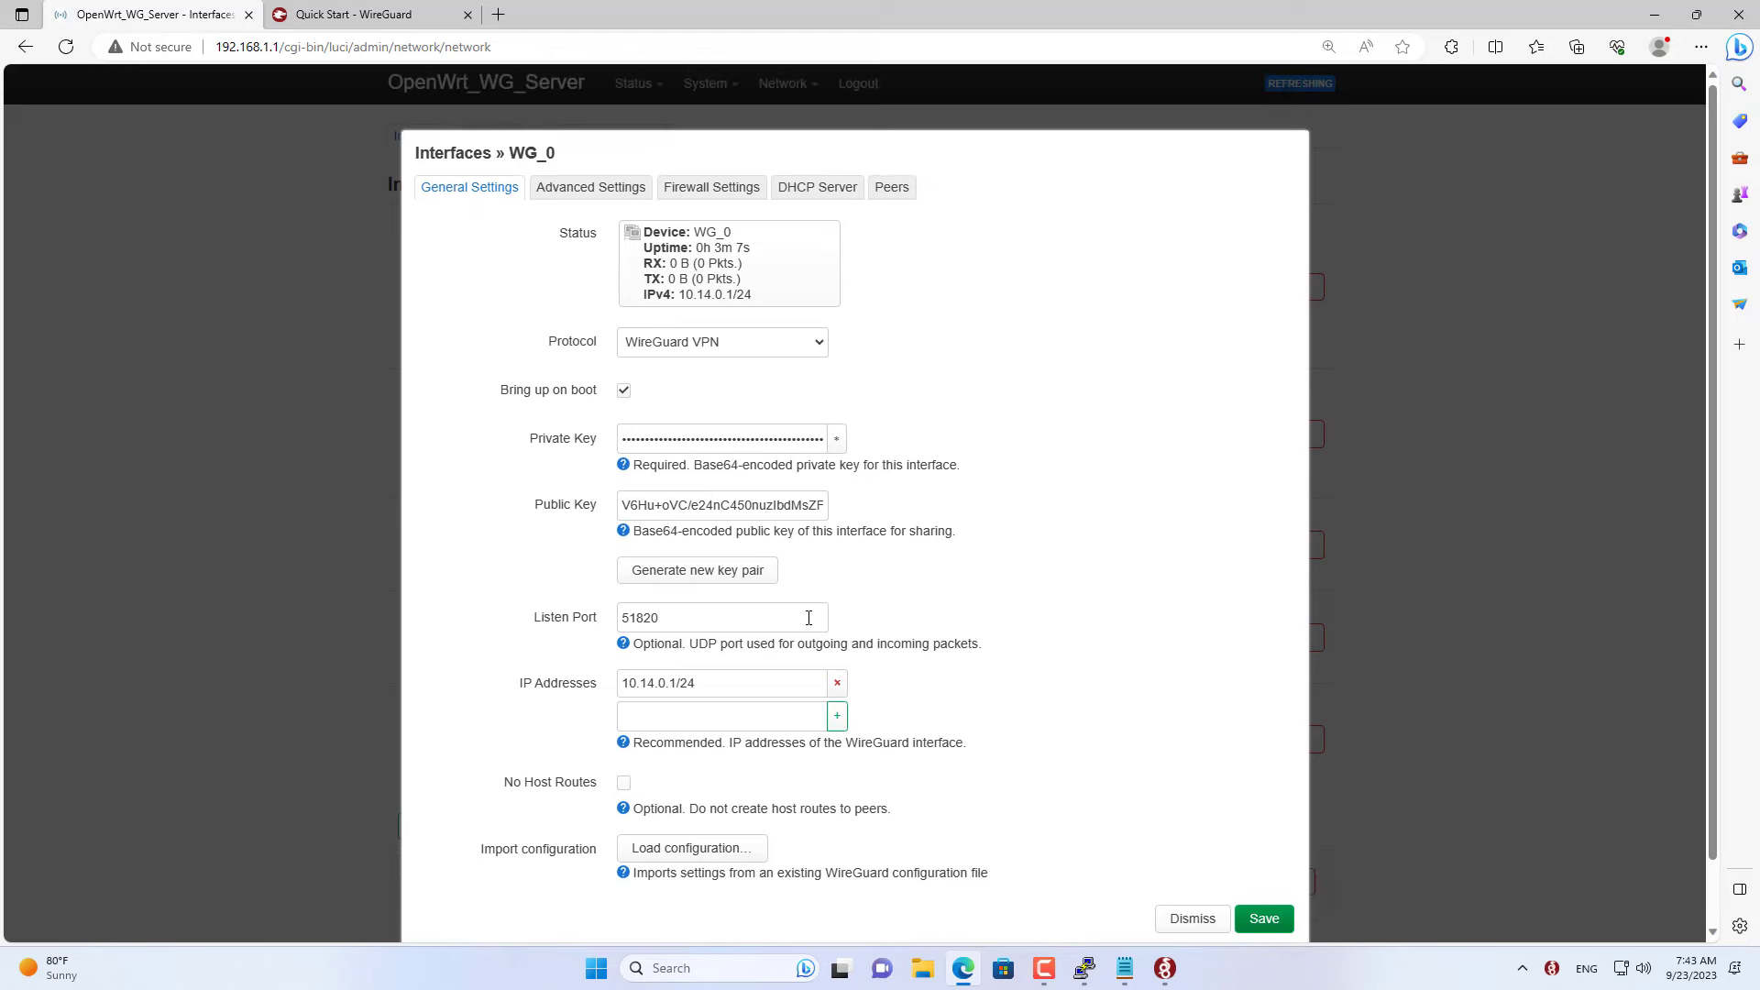
left_click_drag(701, 620, 522, 617)
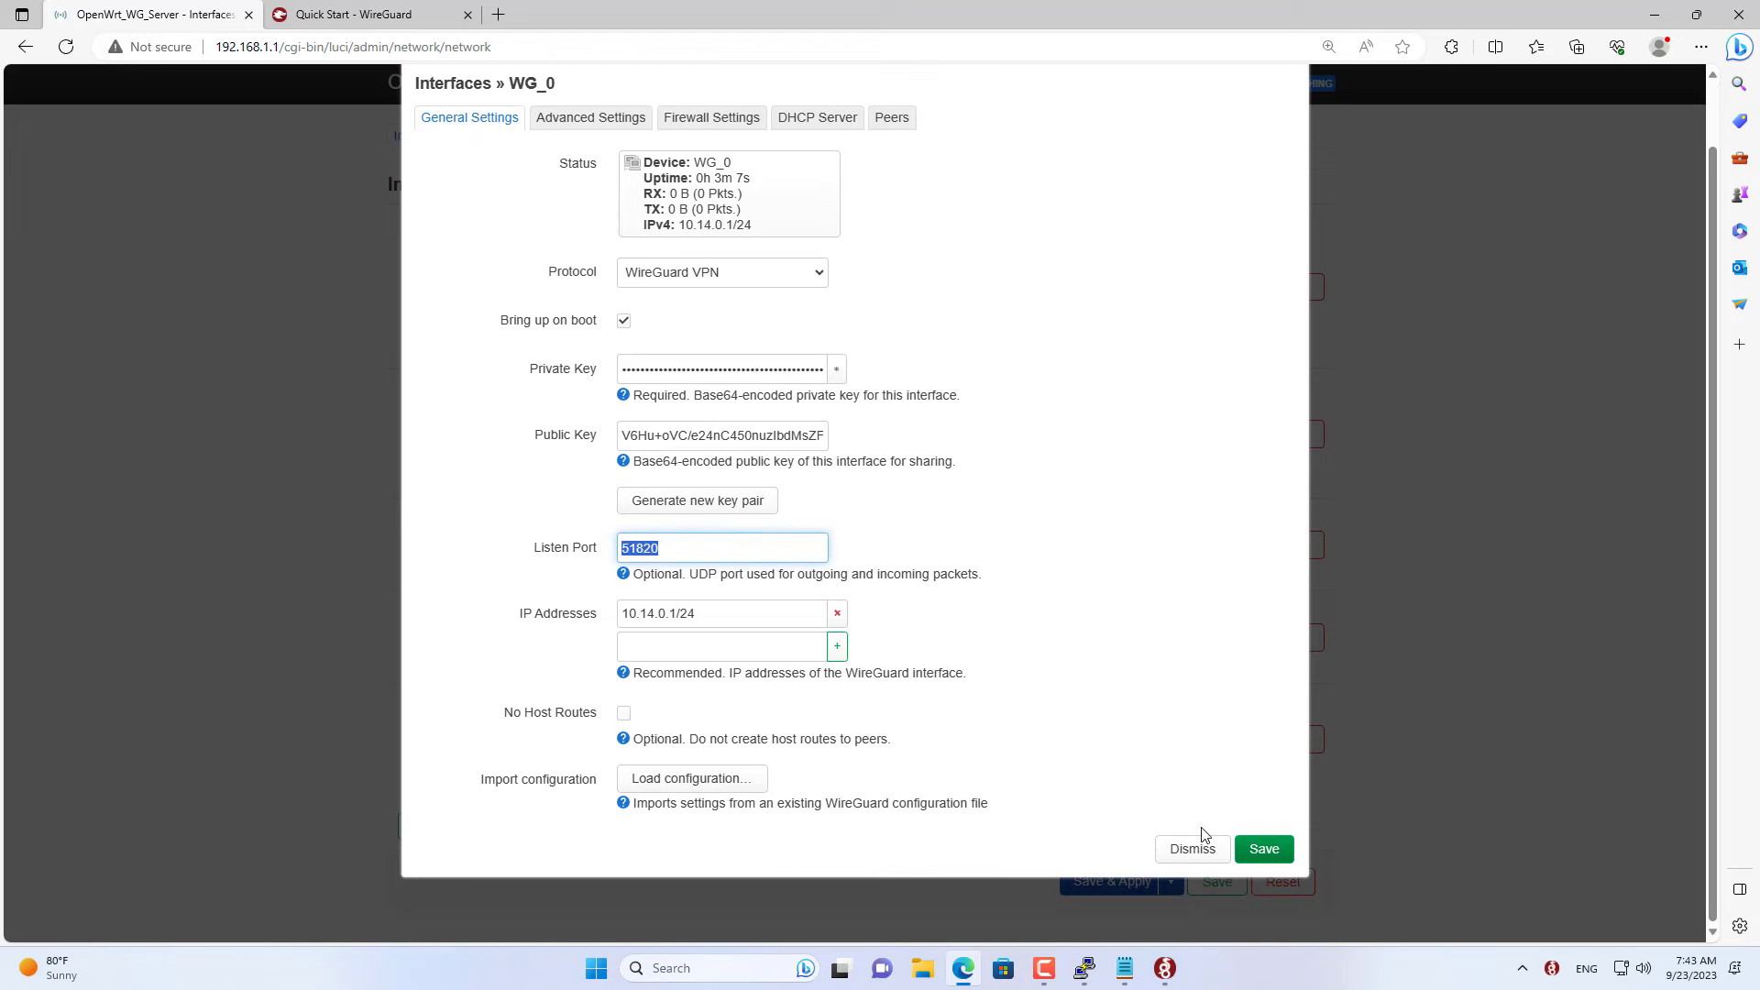
left_click(1197, 850)
left_click(1165, 968)
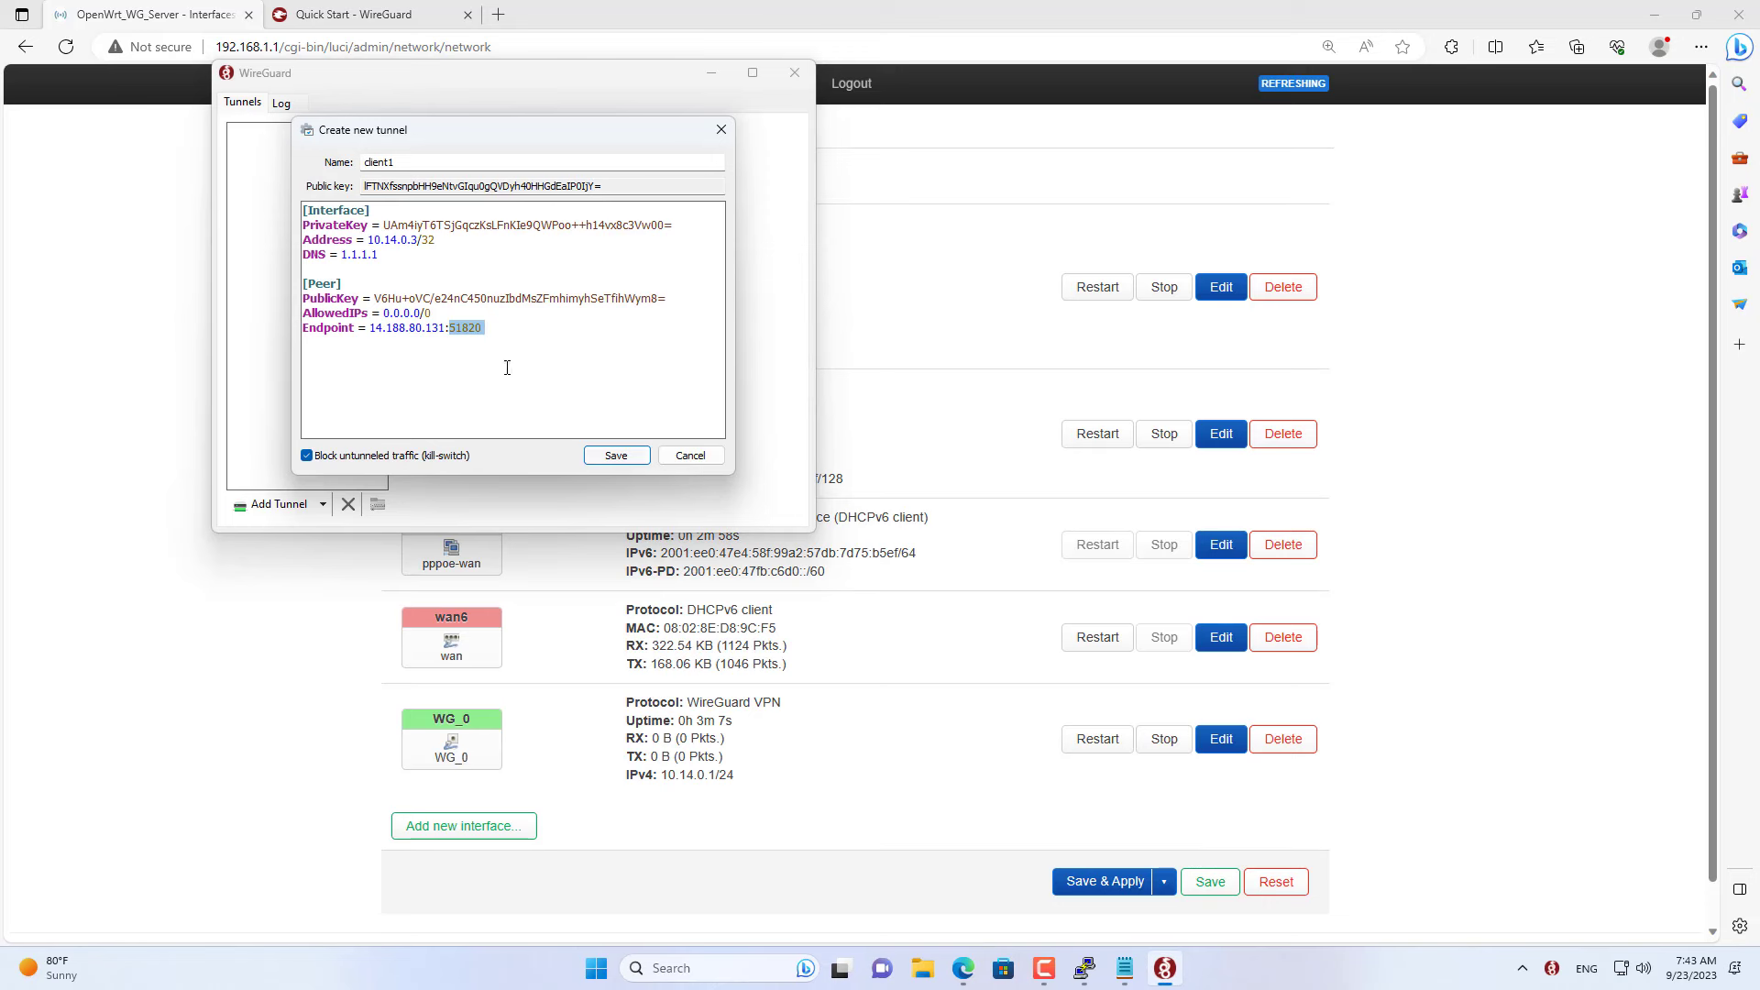
key("ctrl+v")
- Save the client1 tunnel and activate it
left_click_drag(495, 340, 287, 234)
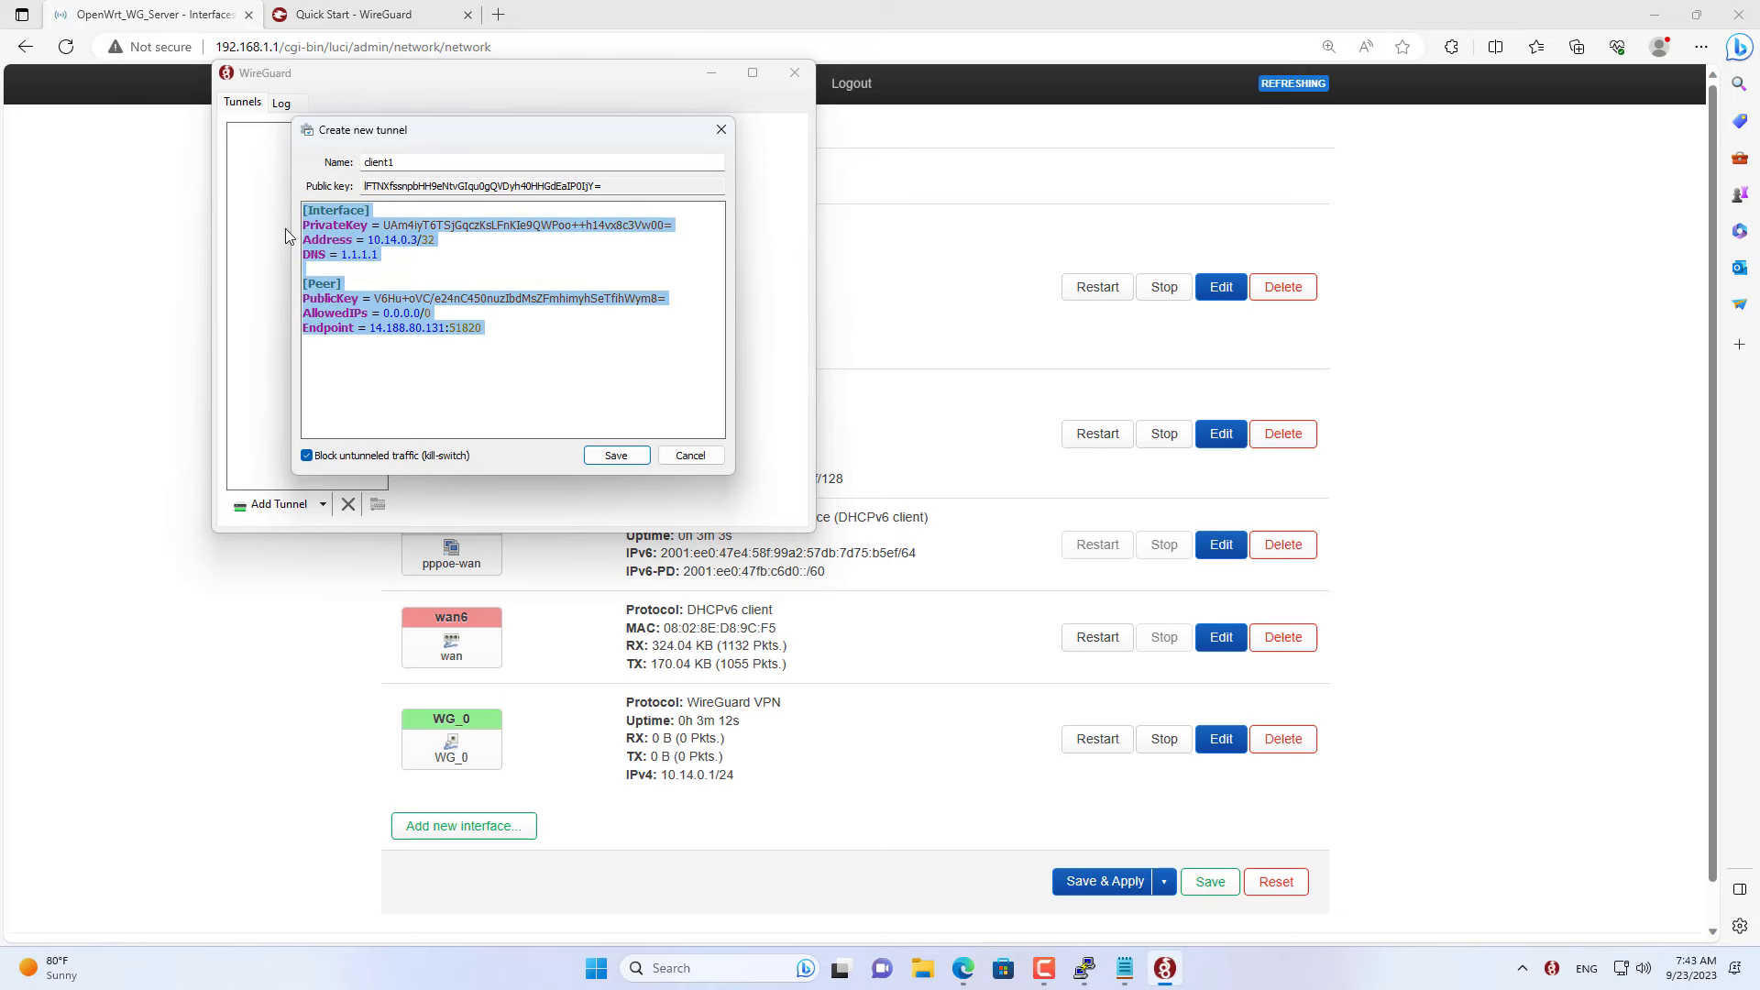
left_click(617, 459)
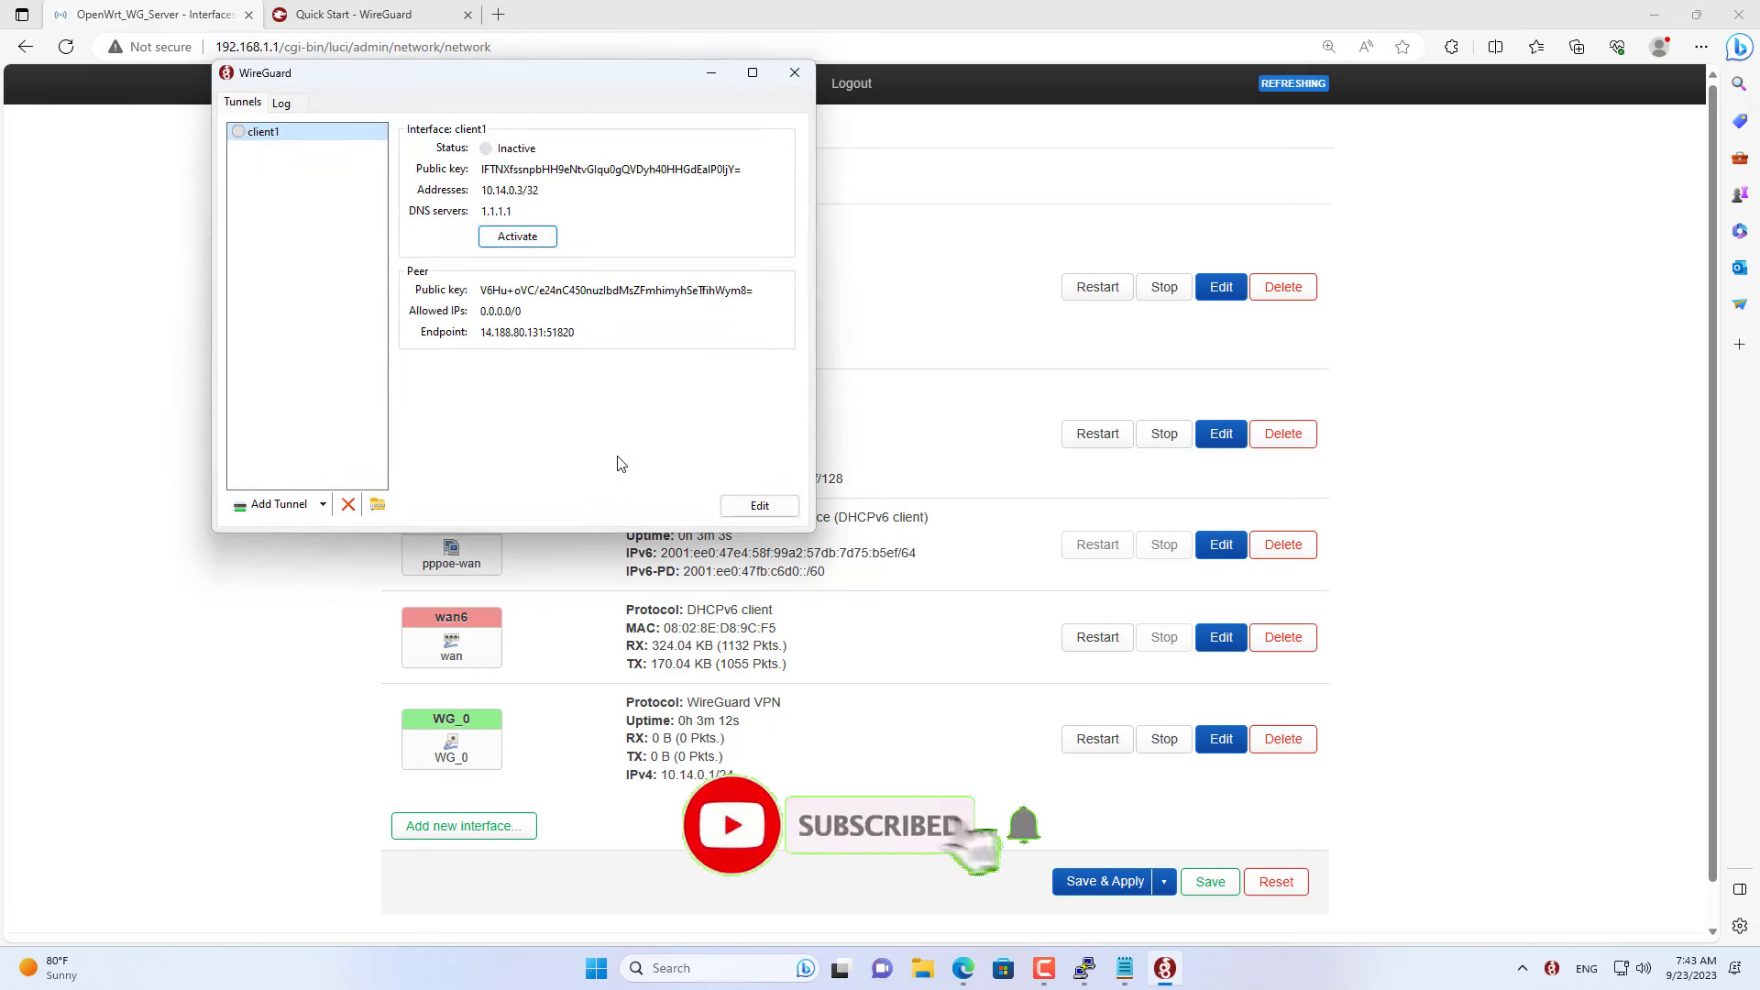
left_click(523, 237)
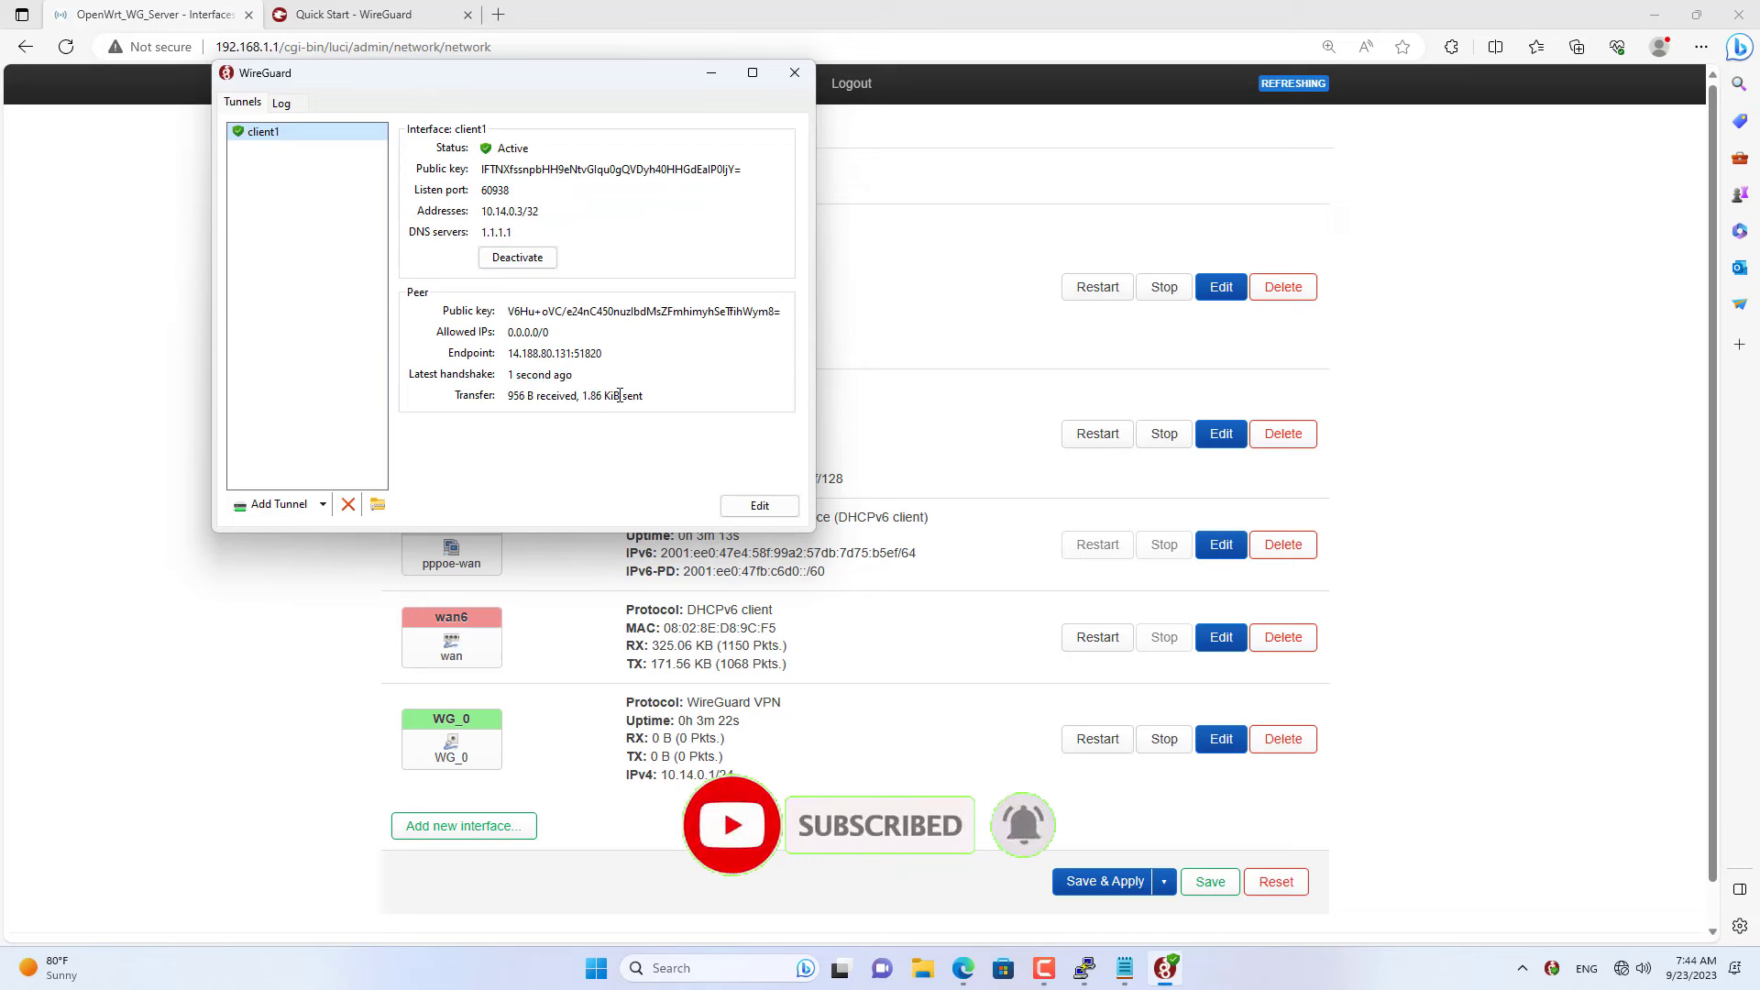
left_click(786, 779)
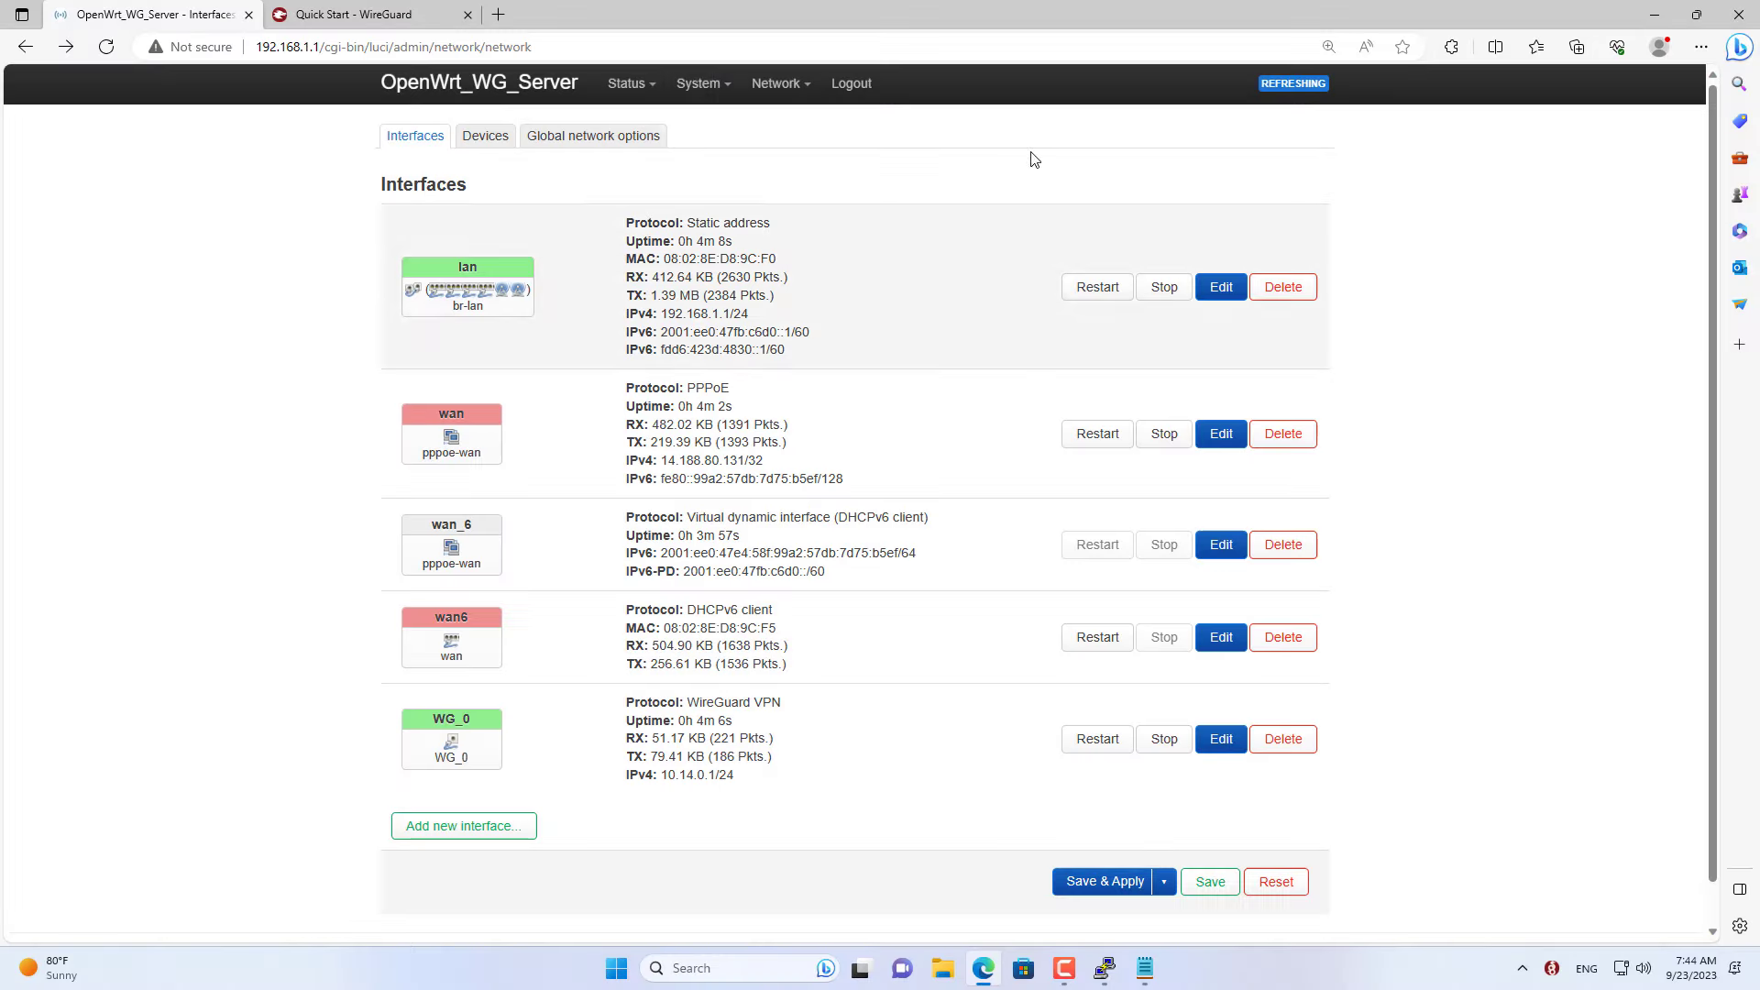
- Filter System > Software for 'ddns' and refresh the package lists
mouse_move(703, 83)
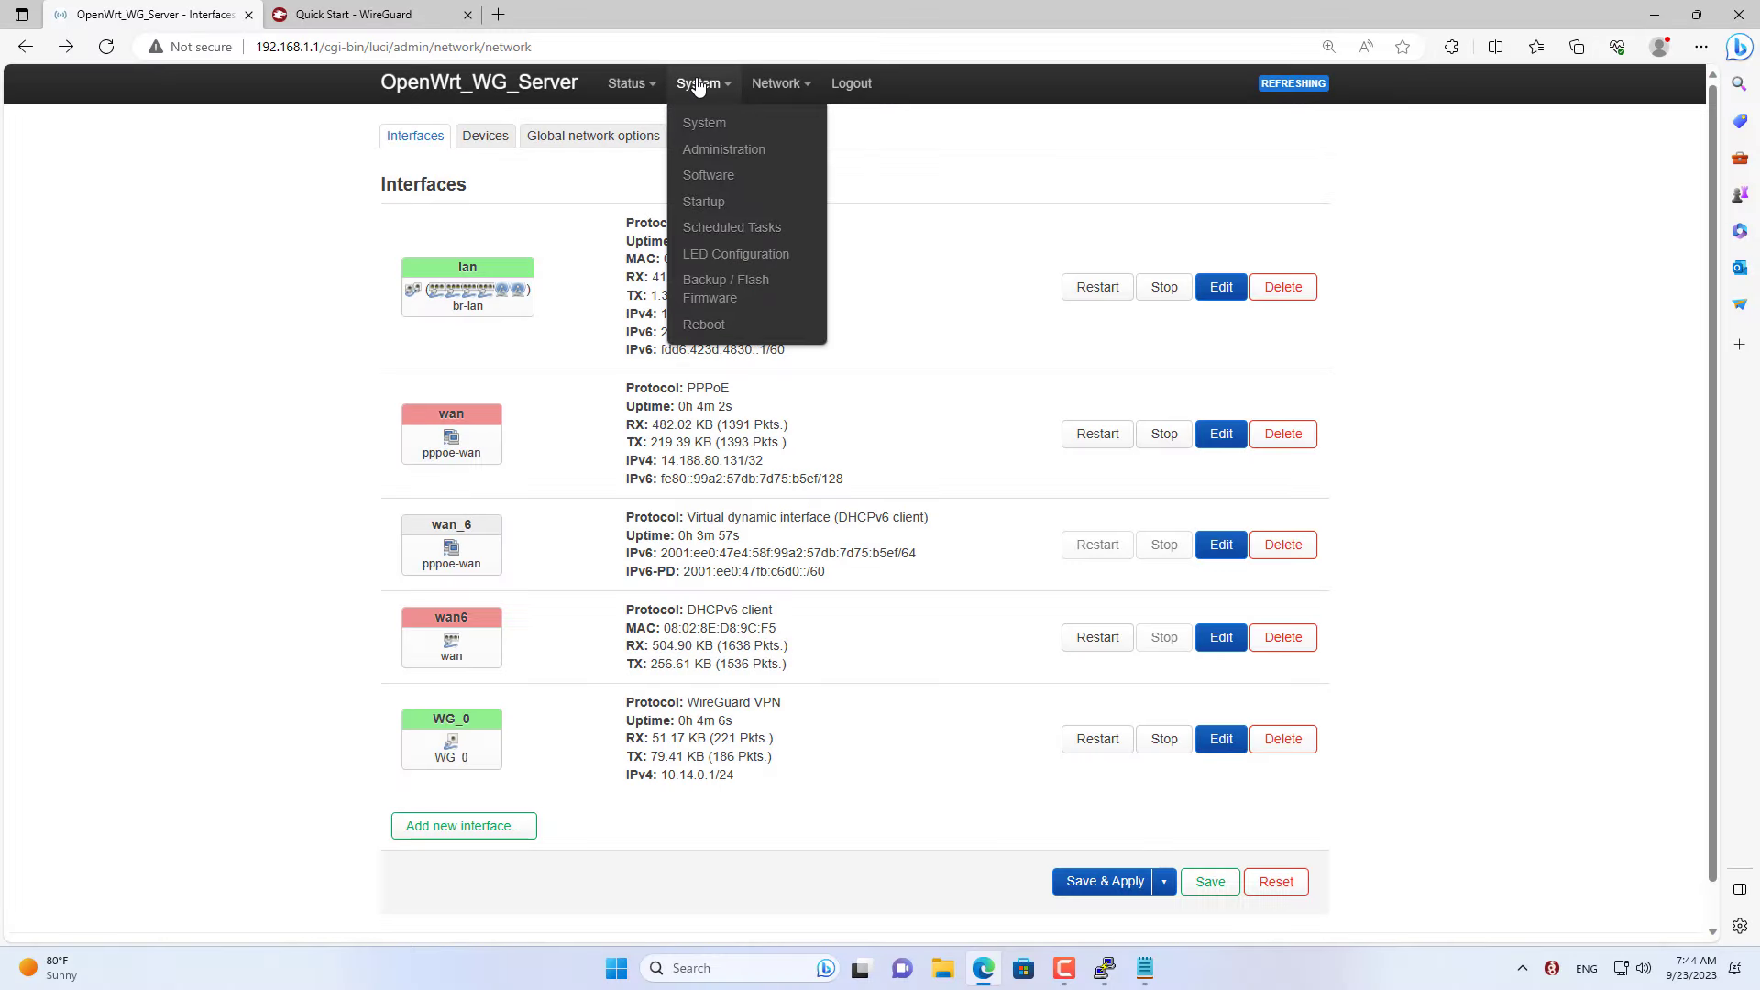
left_click(767, 177)
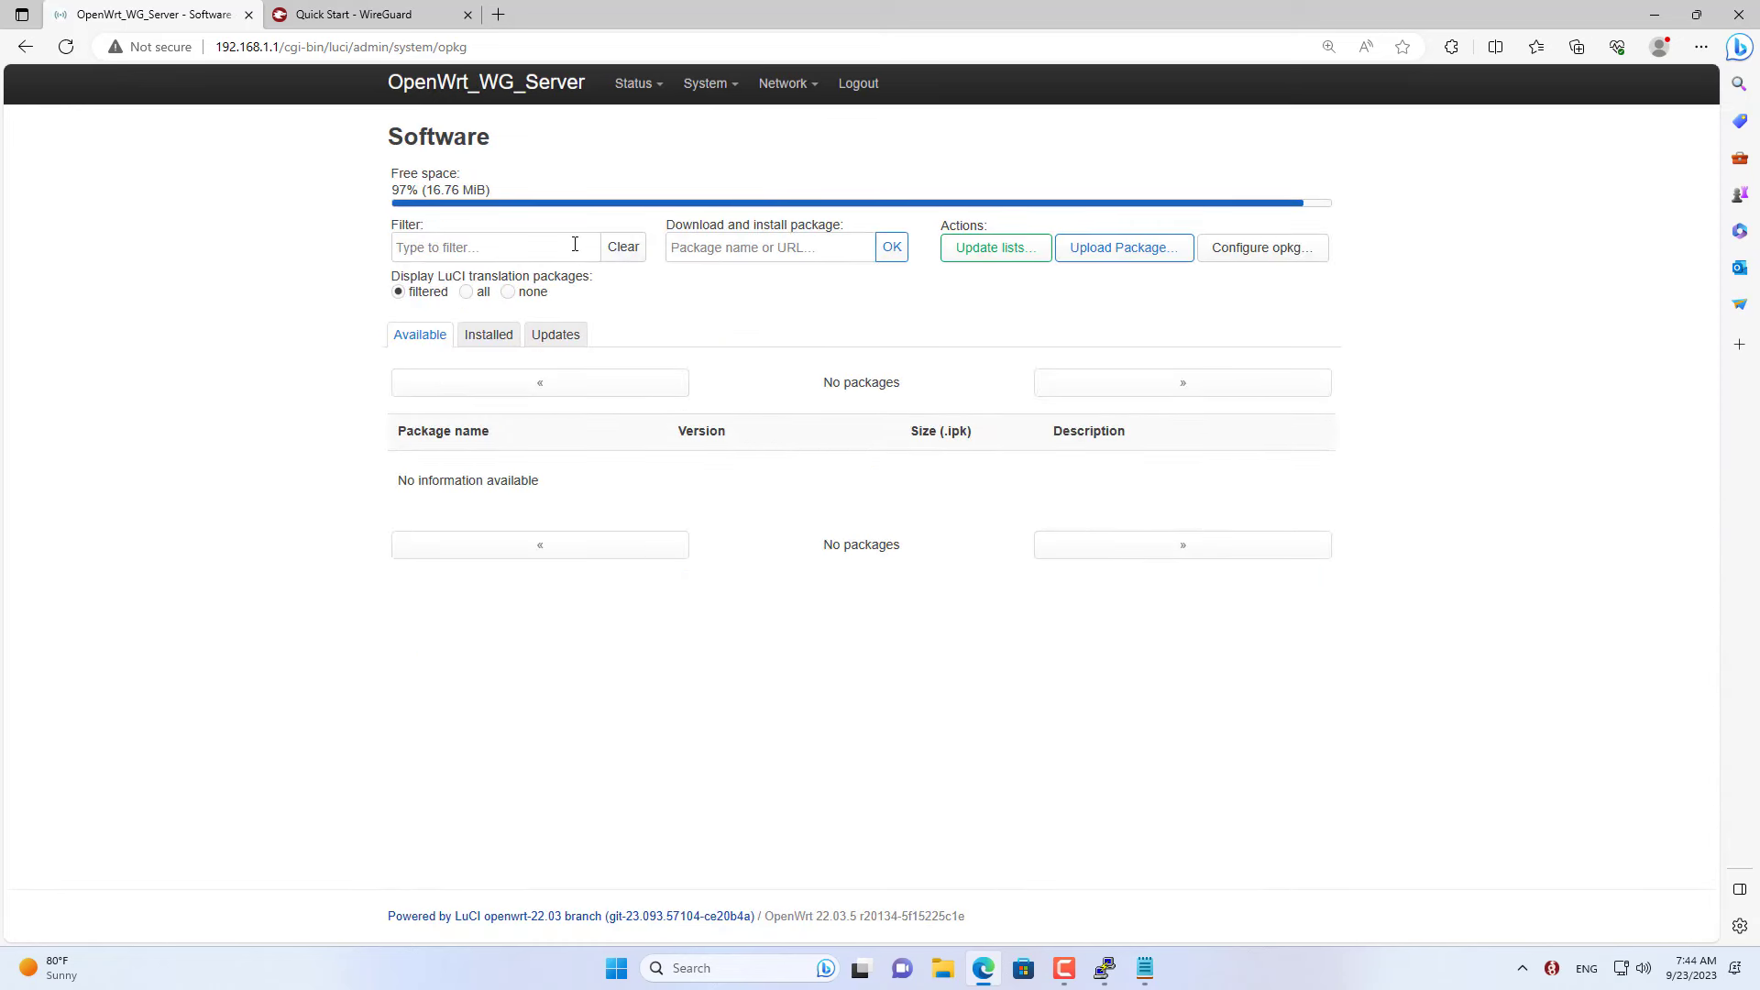
type("ddns")
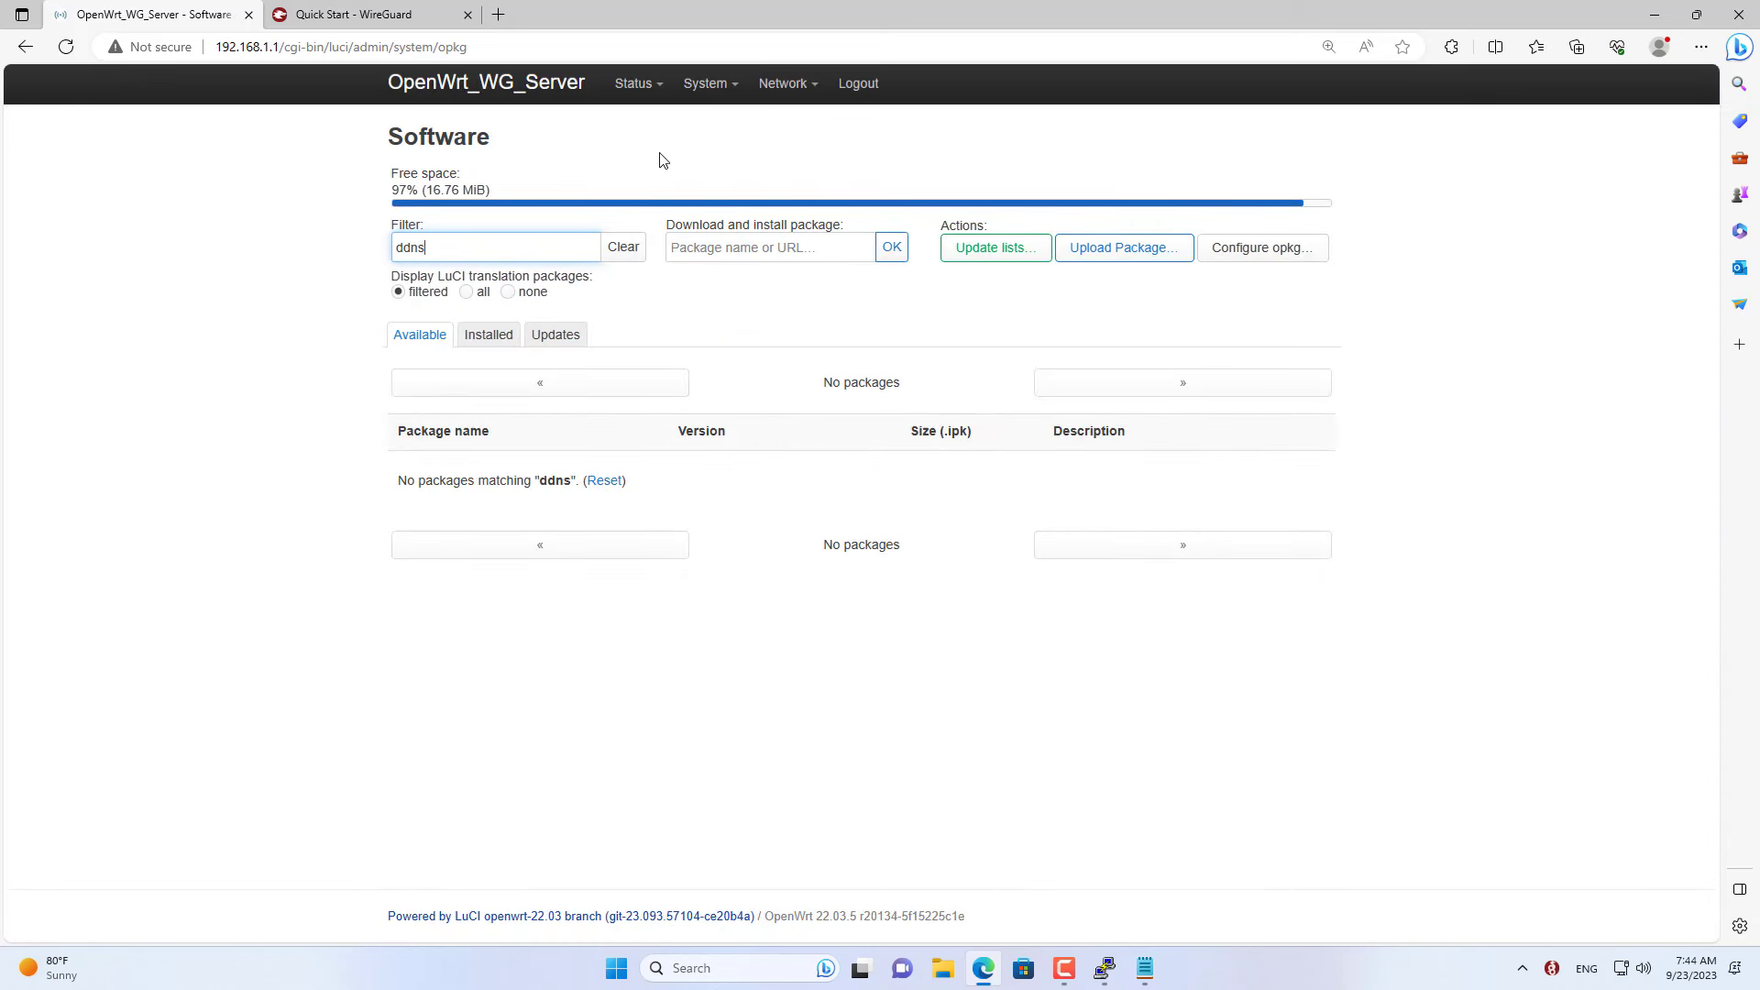
left_click(993, 252)
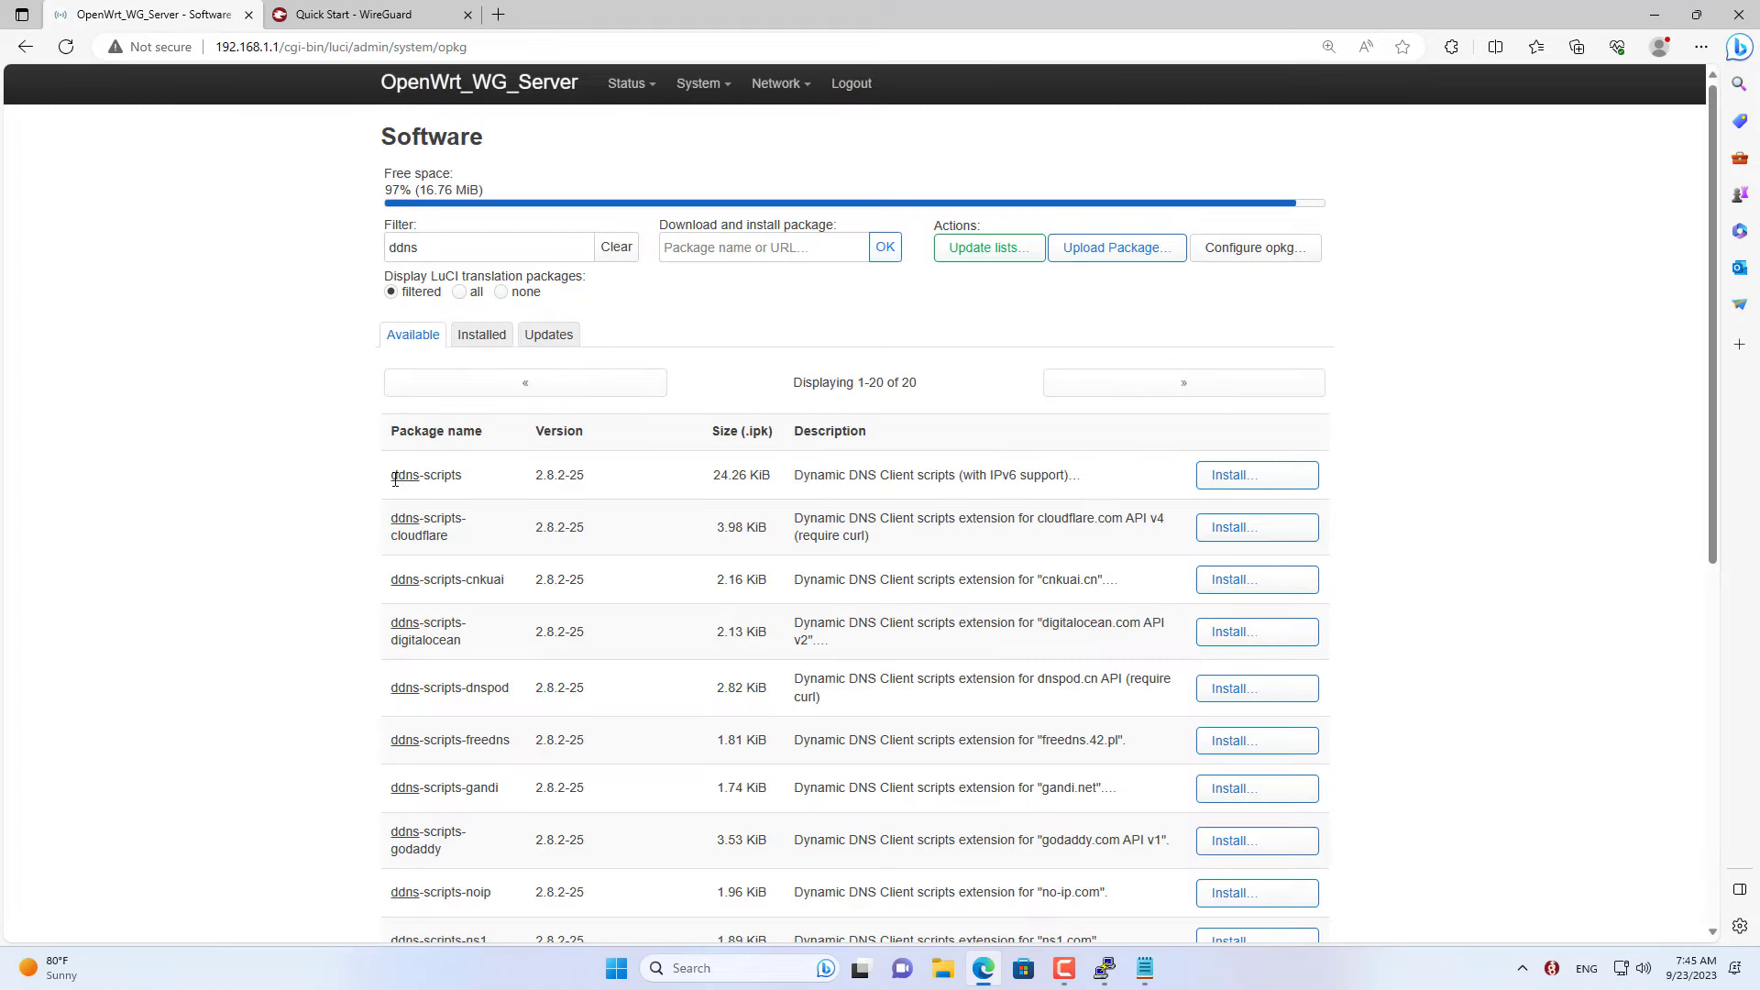
left_click_drag(395, 479, 464, 477)
left_click(317, 543)
- Install ddns-scripts and confirm ddns-scripts-services is also installed
left_click(1261, 479)
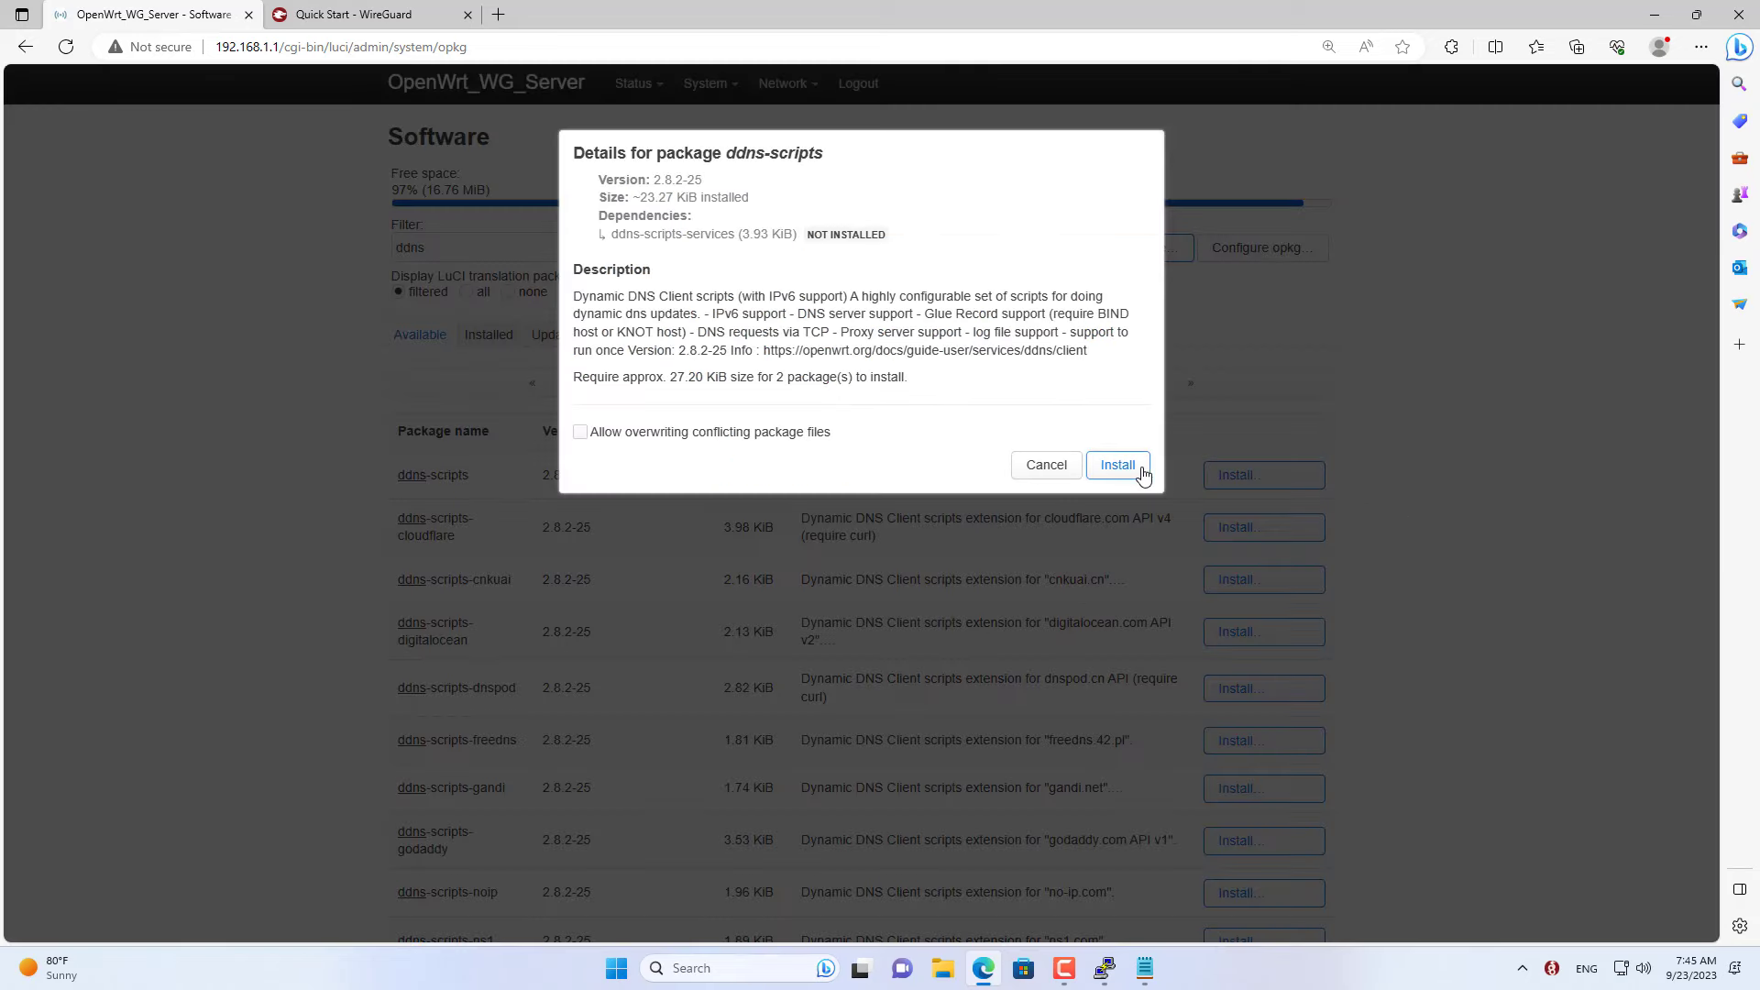
left_click(1119, 469)
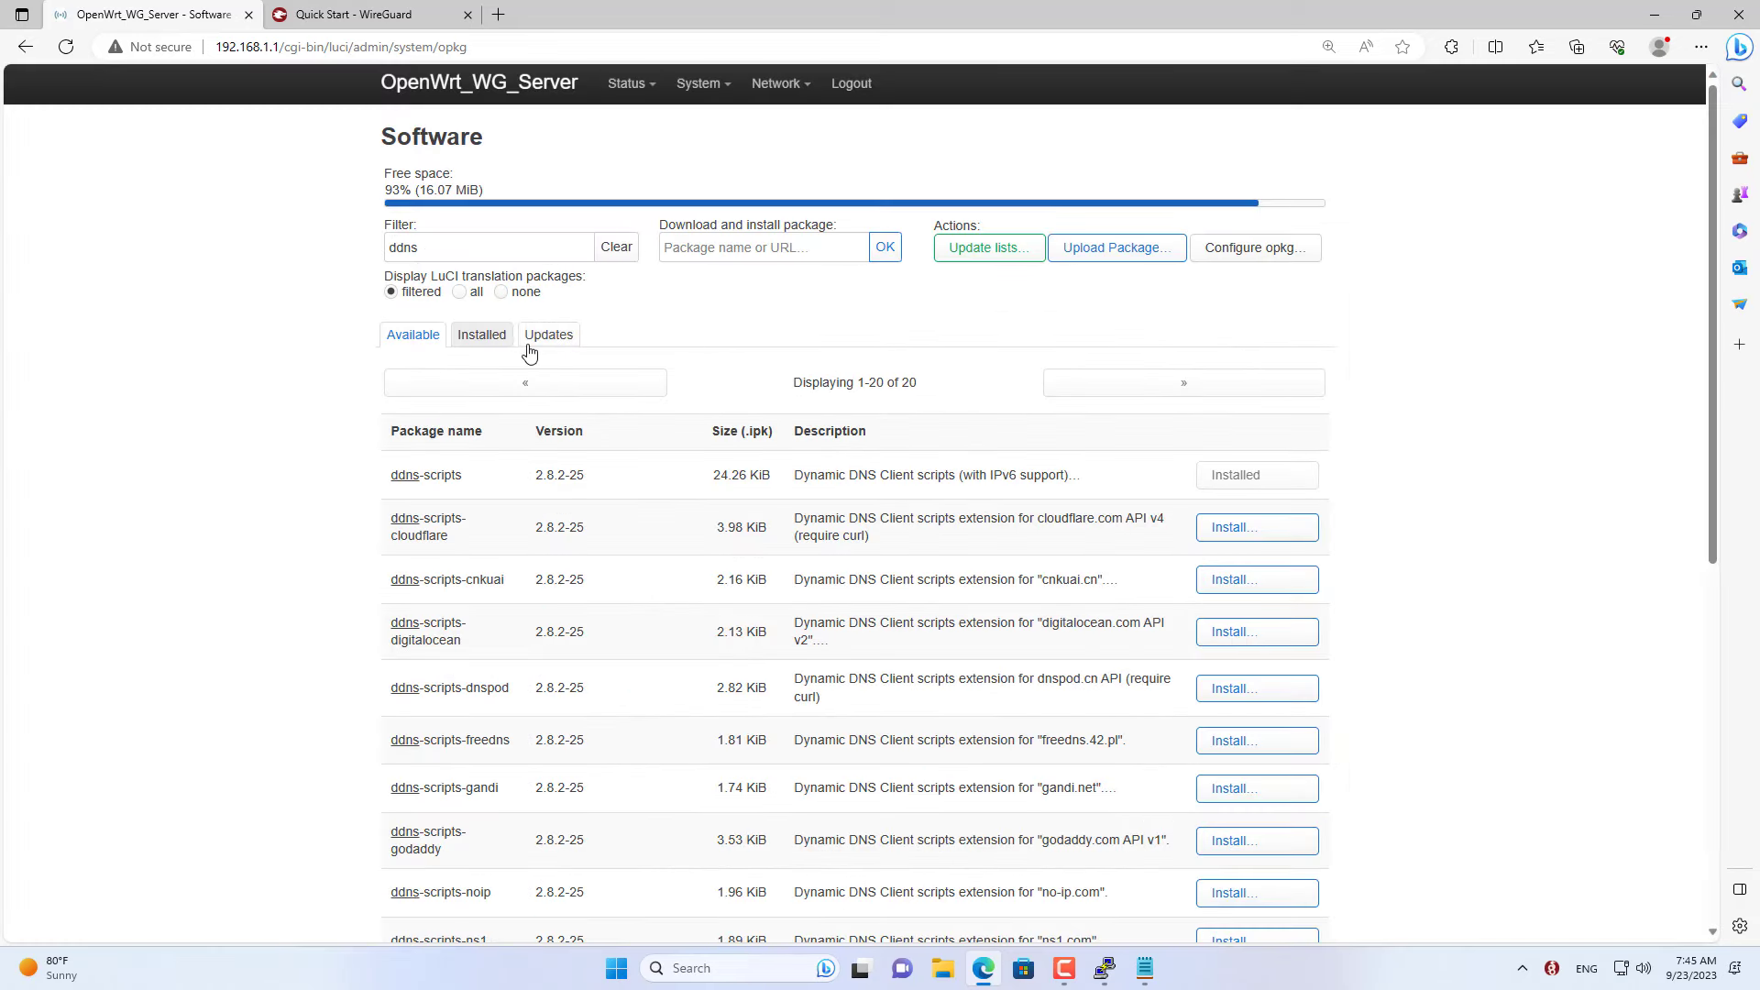
left_click(488, 339)
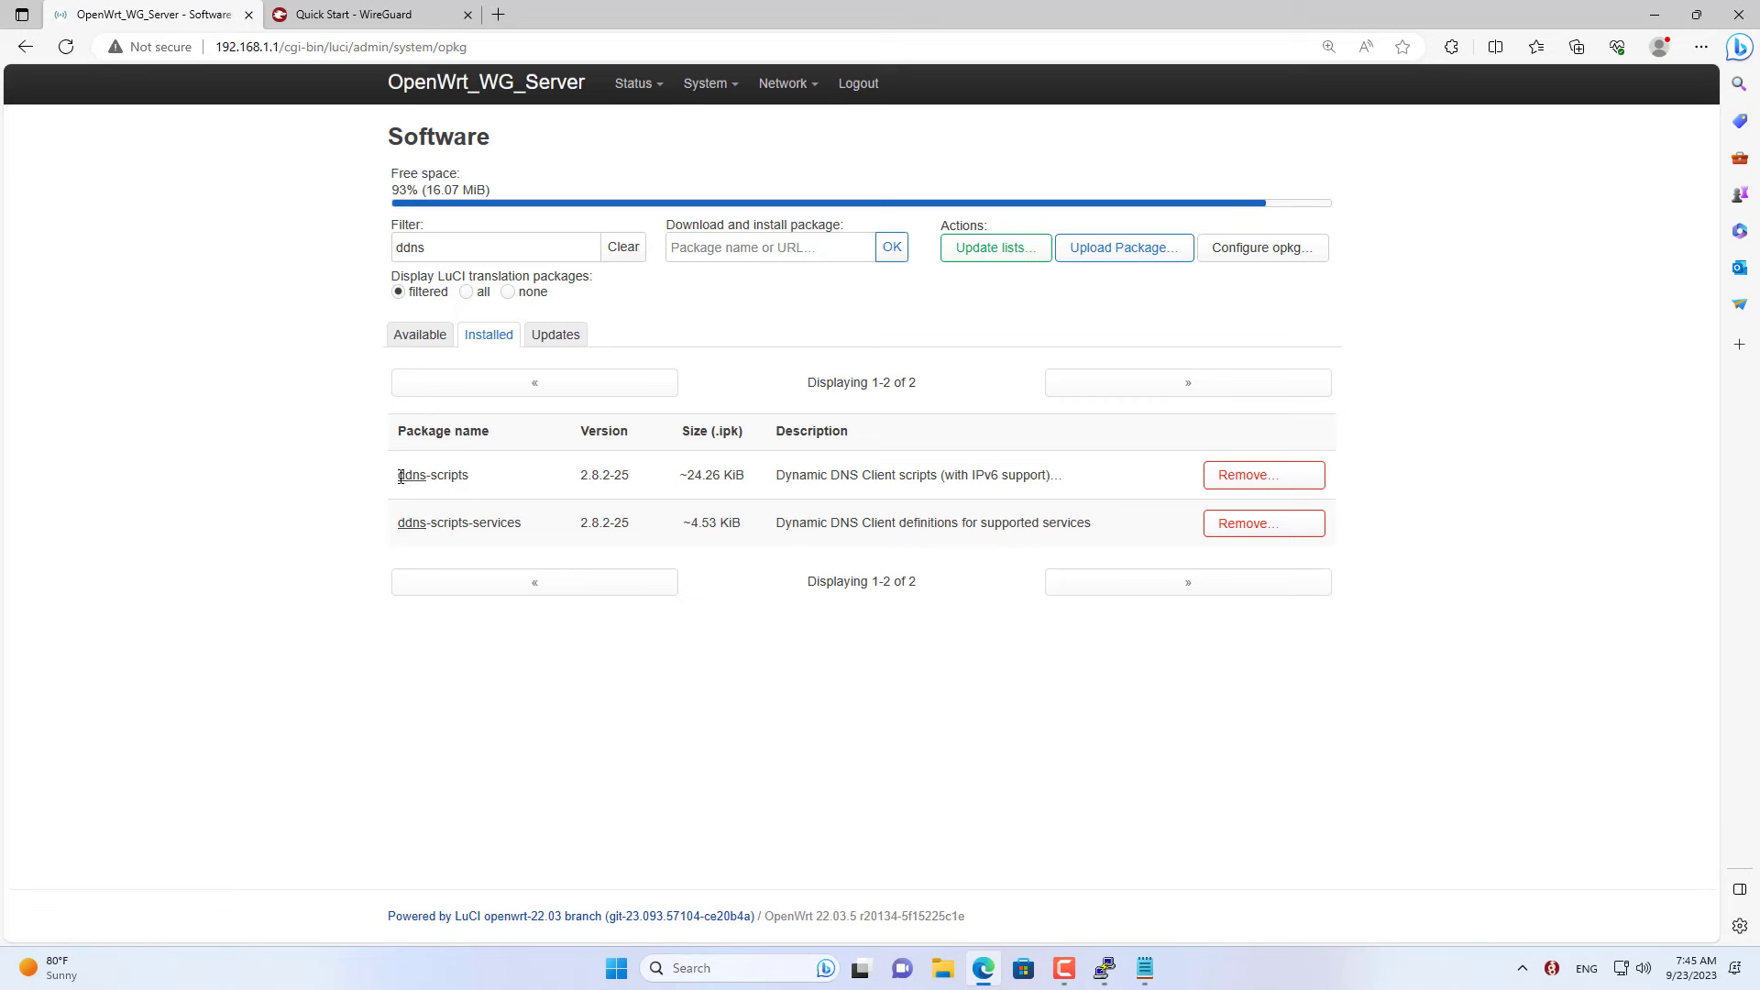
left_click_drag(401, 477, 481, 477)
left_click_drag(400, 523, 523, 524)
- Install luci-app-ddns together with its English translation package
left_click(414, 334)
left_click(463, 251)
key("Home")
type("luci")
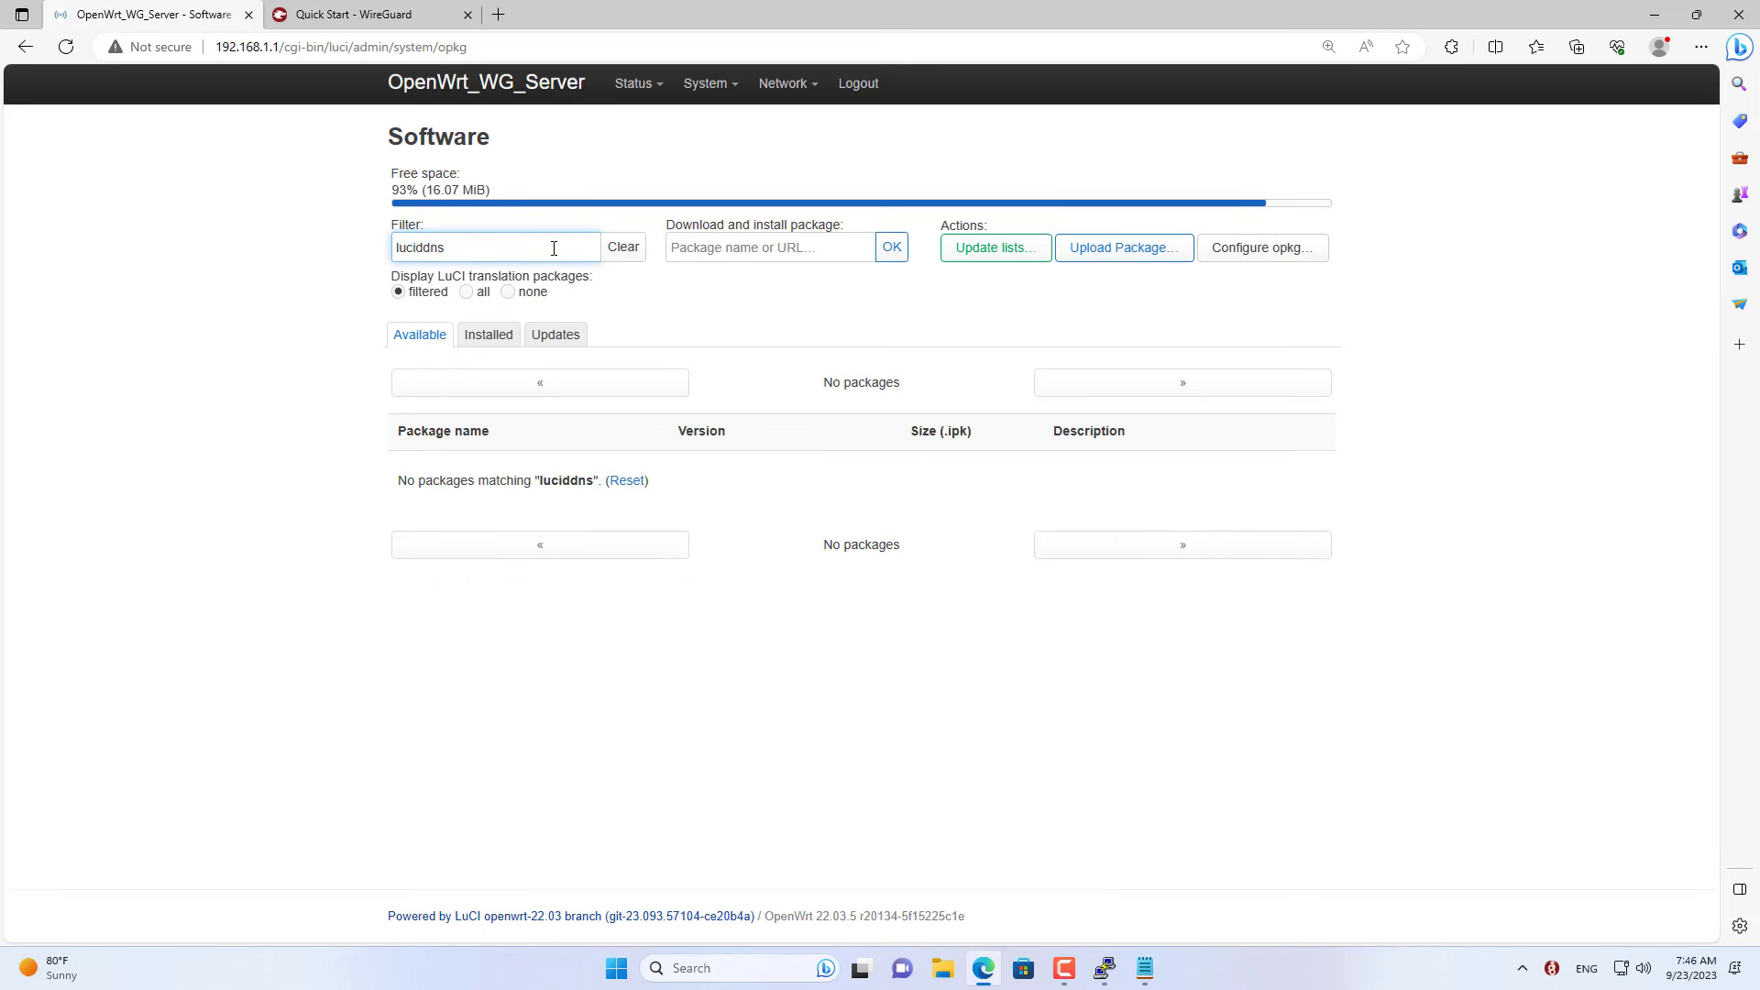
type("-app-")
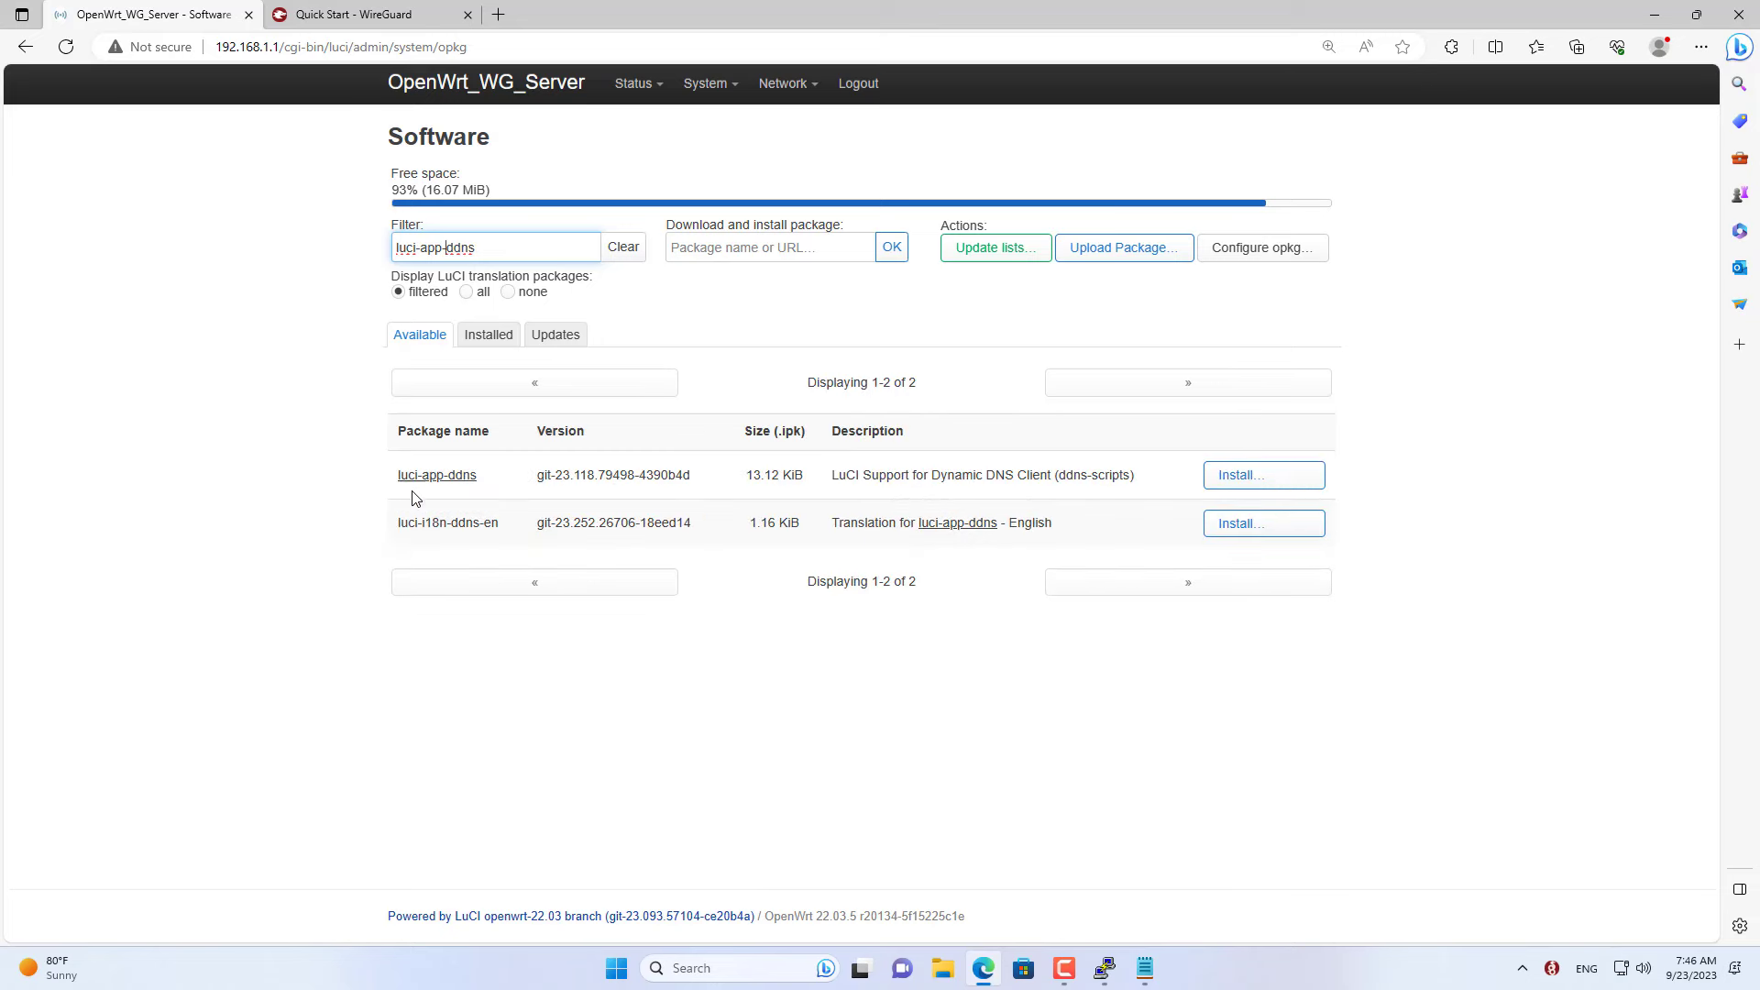
left_click(1240, 478)
scroll(1254, 513, "down", 3)
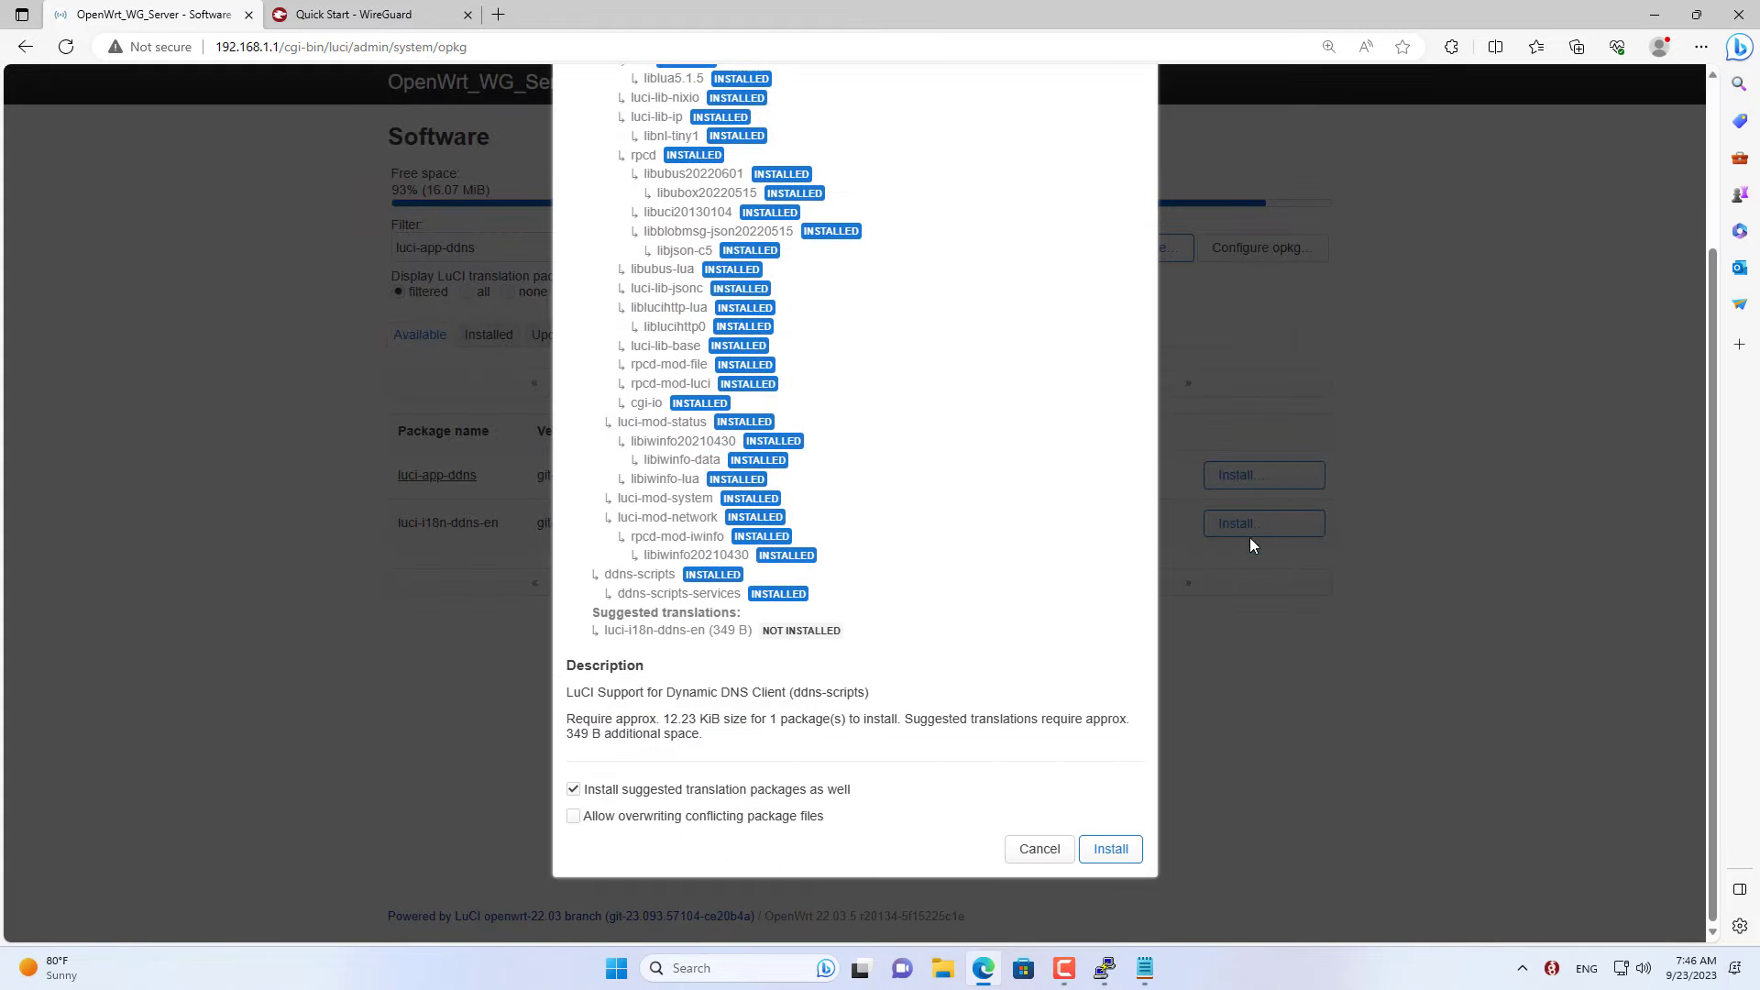
left_click(1110, 845)
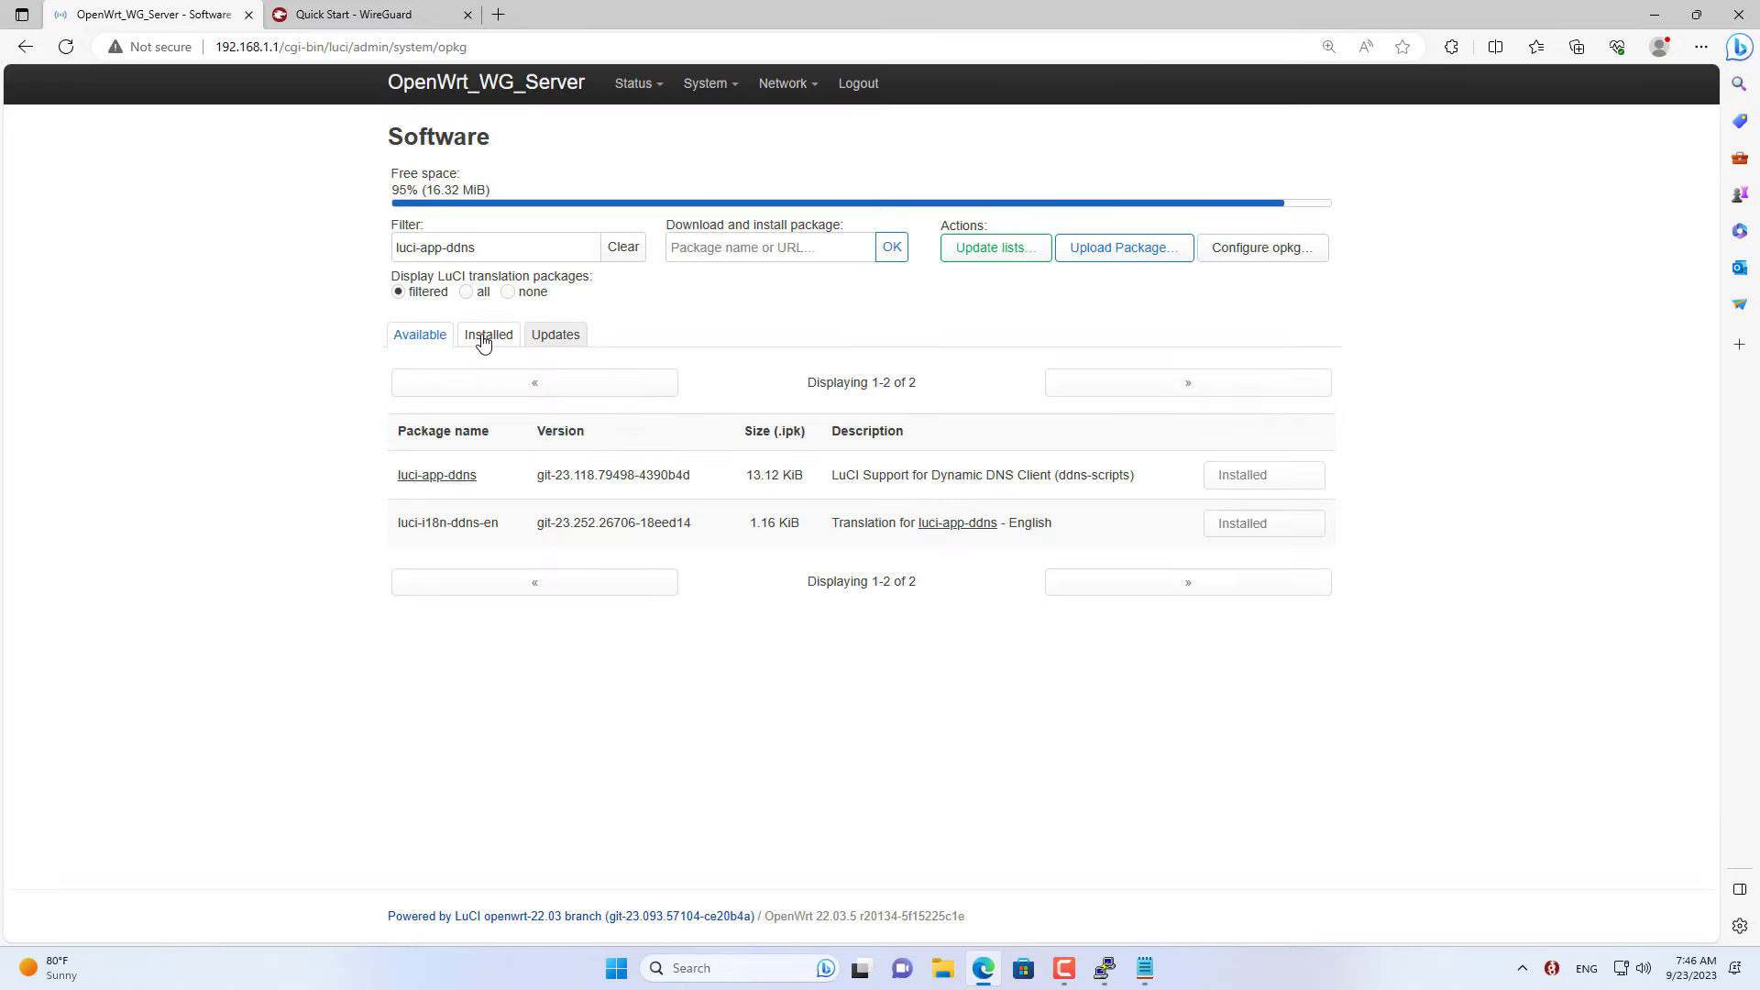
left_click(485, 337)
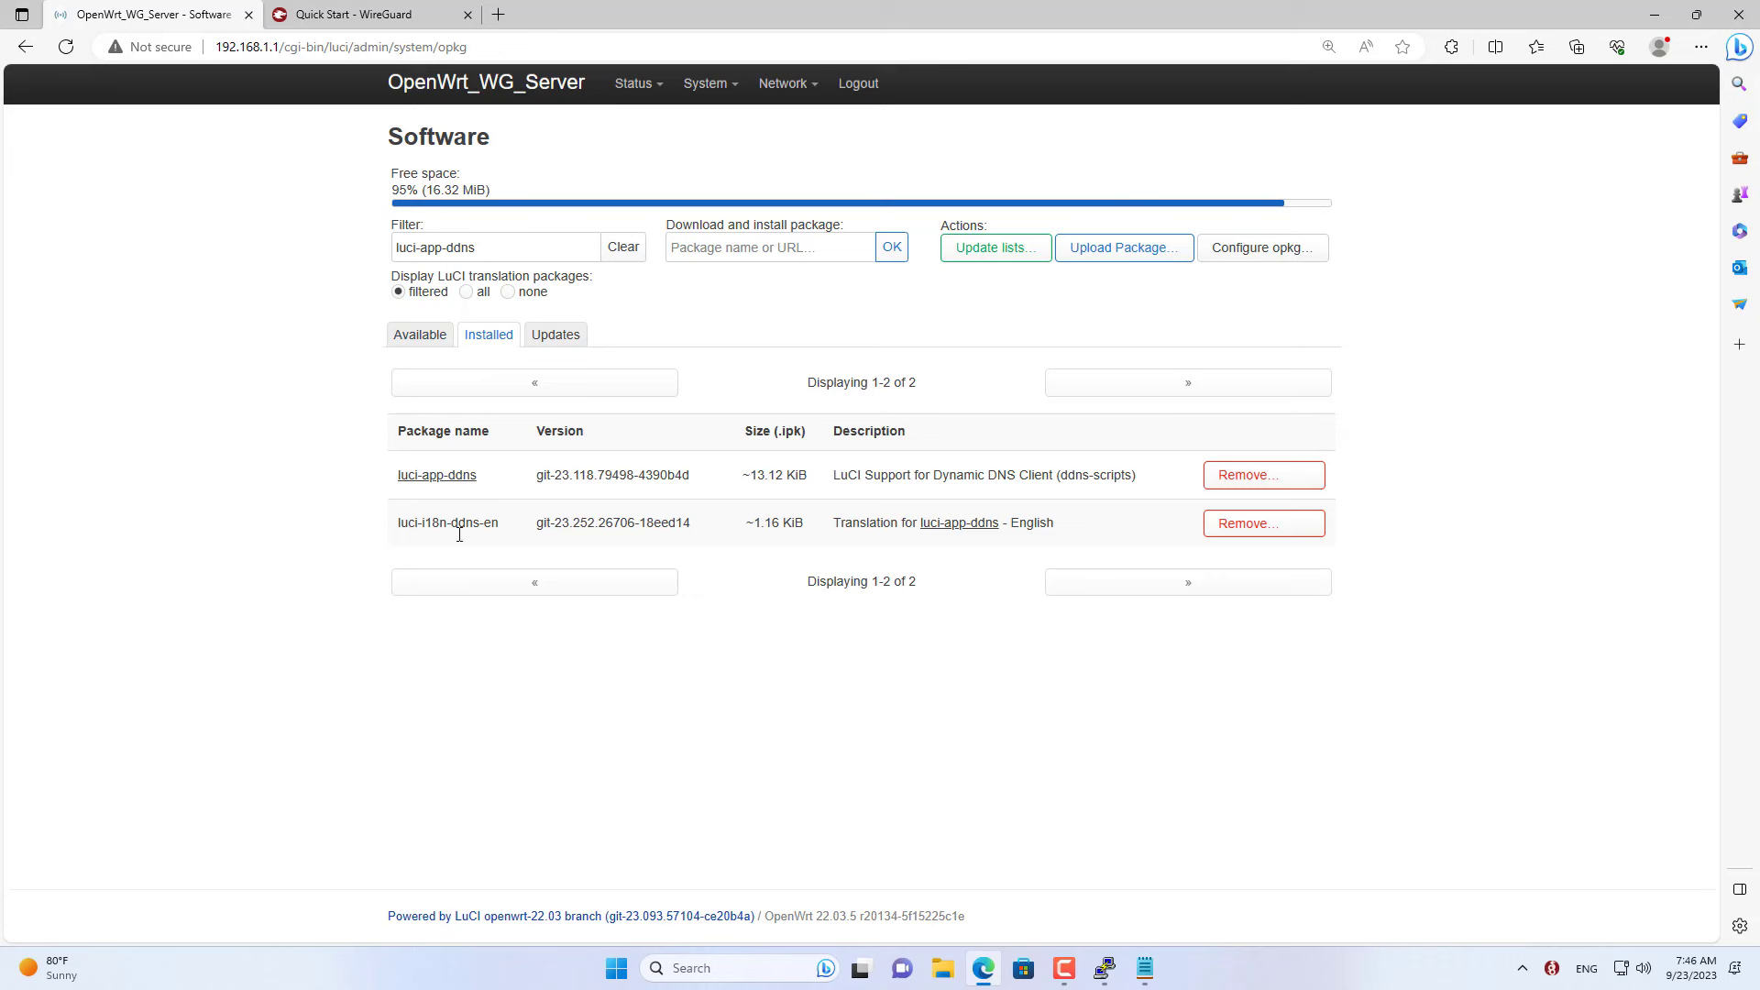
- Reboot the router and open Services > Dynamic DNS
mouse_move(712, 81)
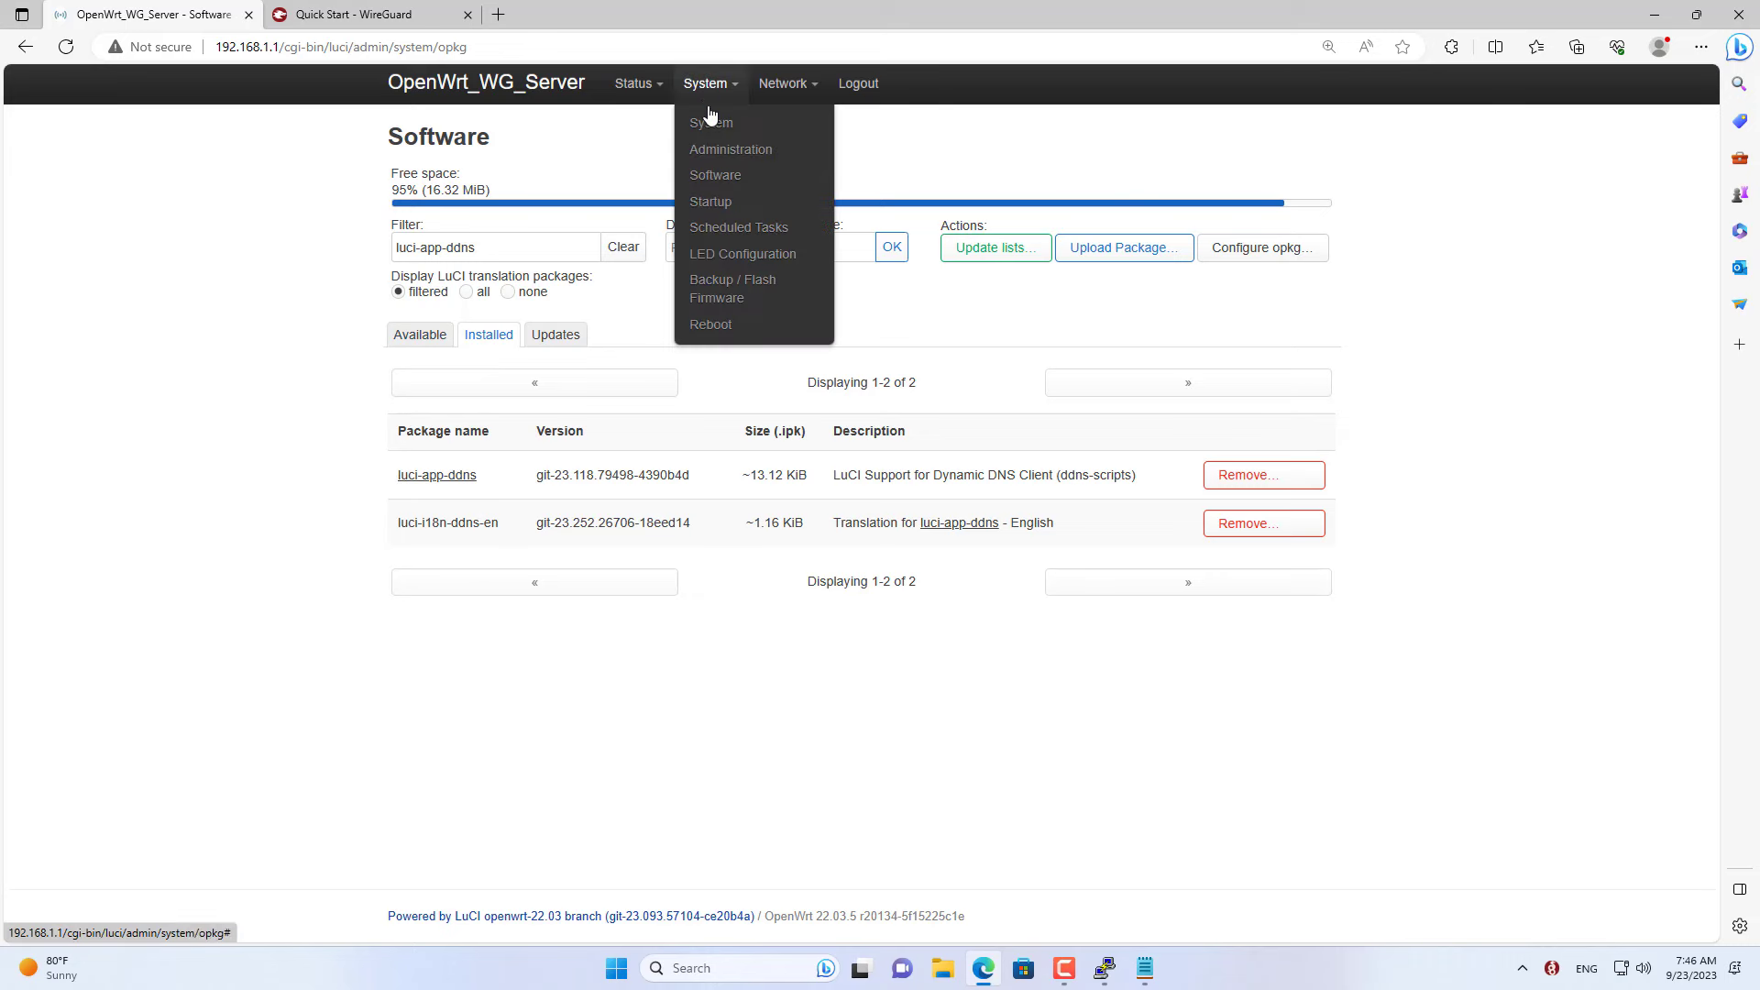
left_click(724, 328)
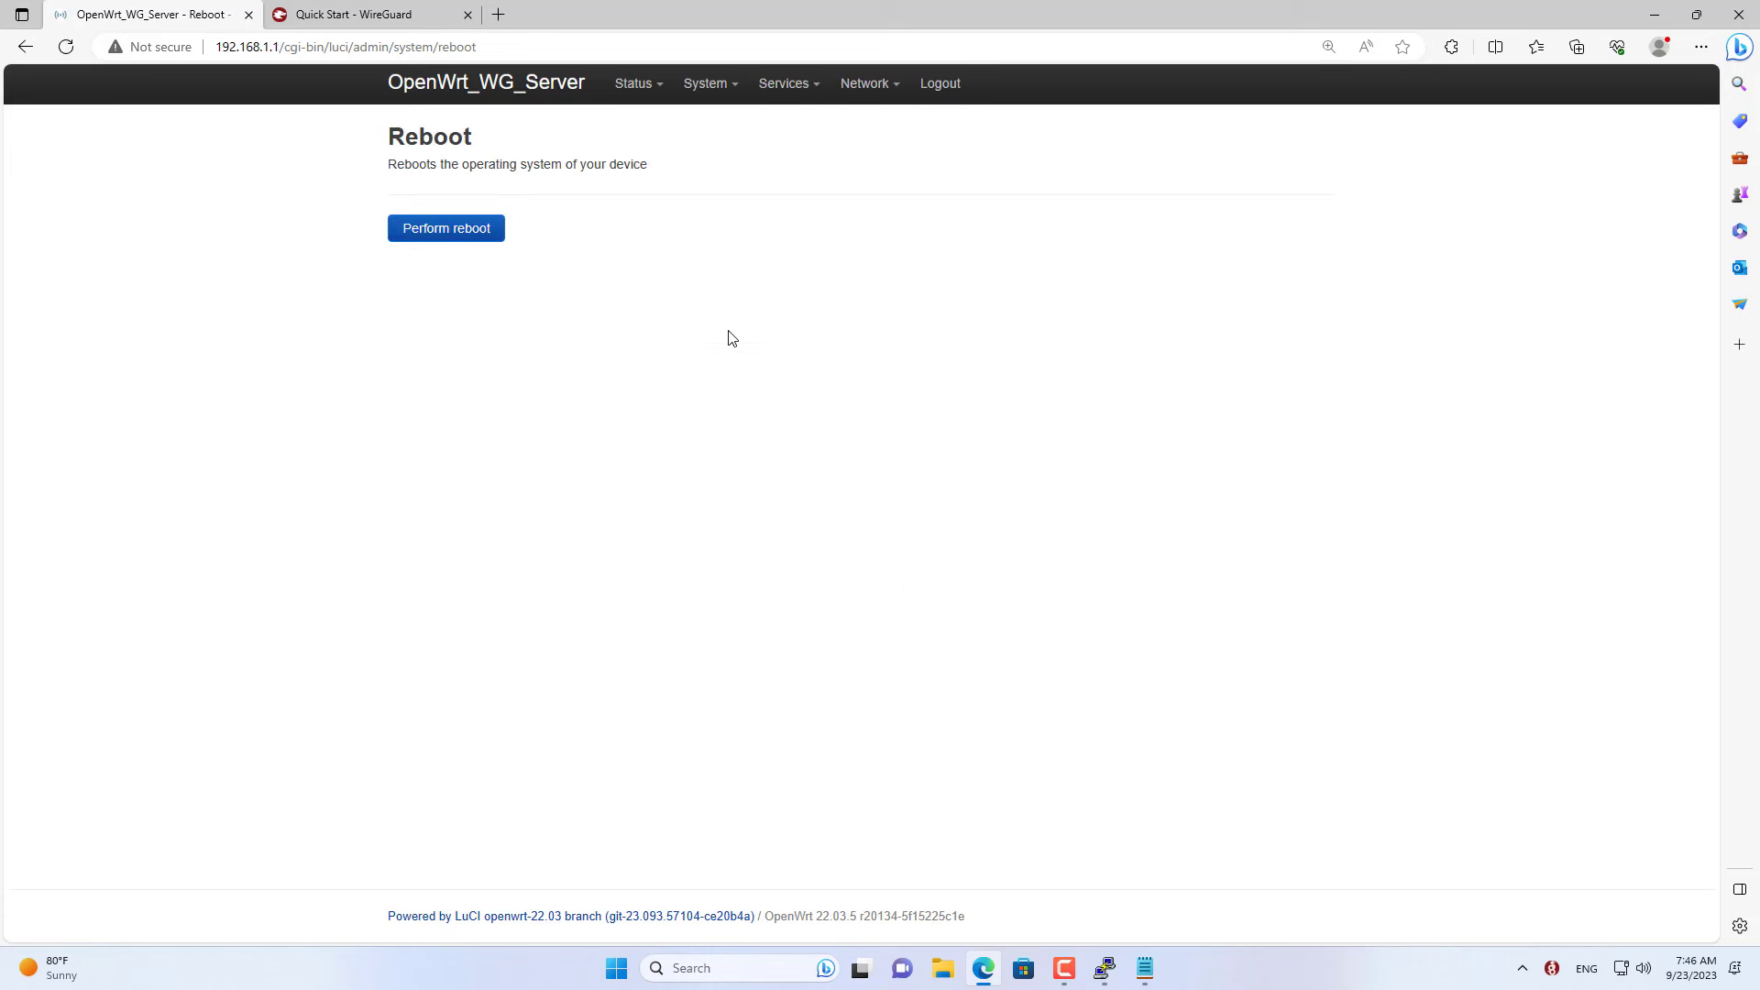
left_click(432, 230)
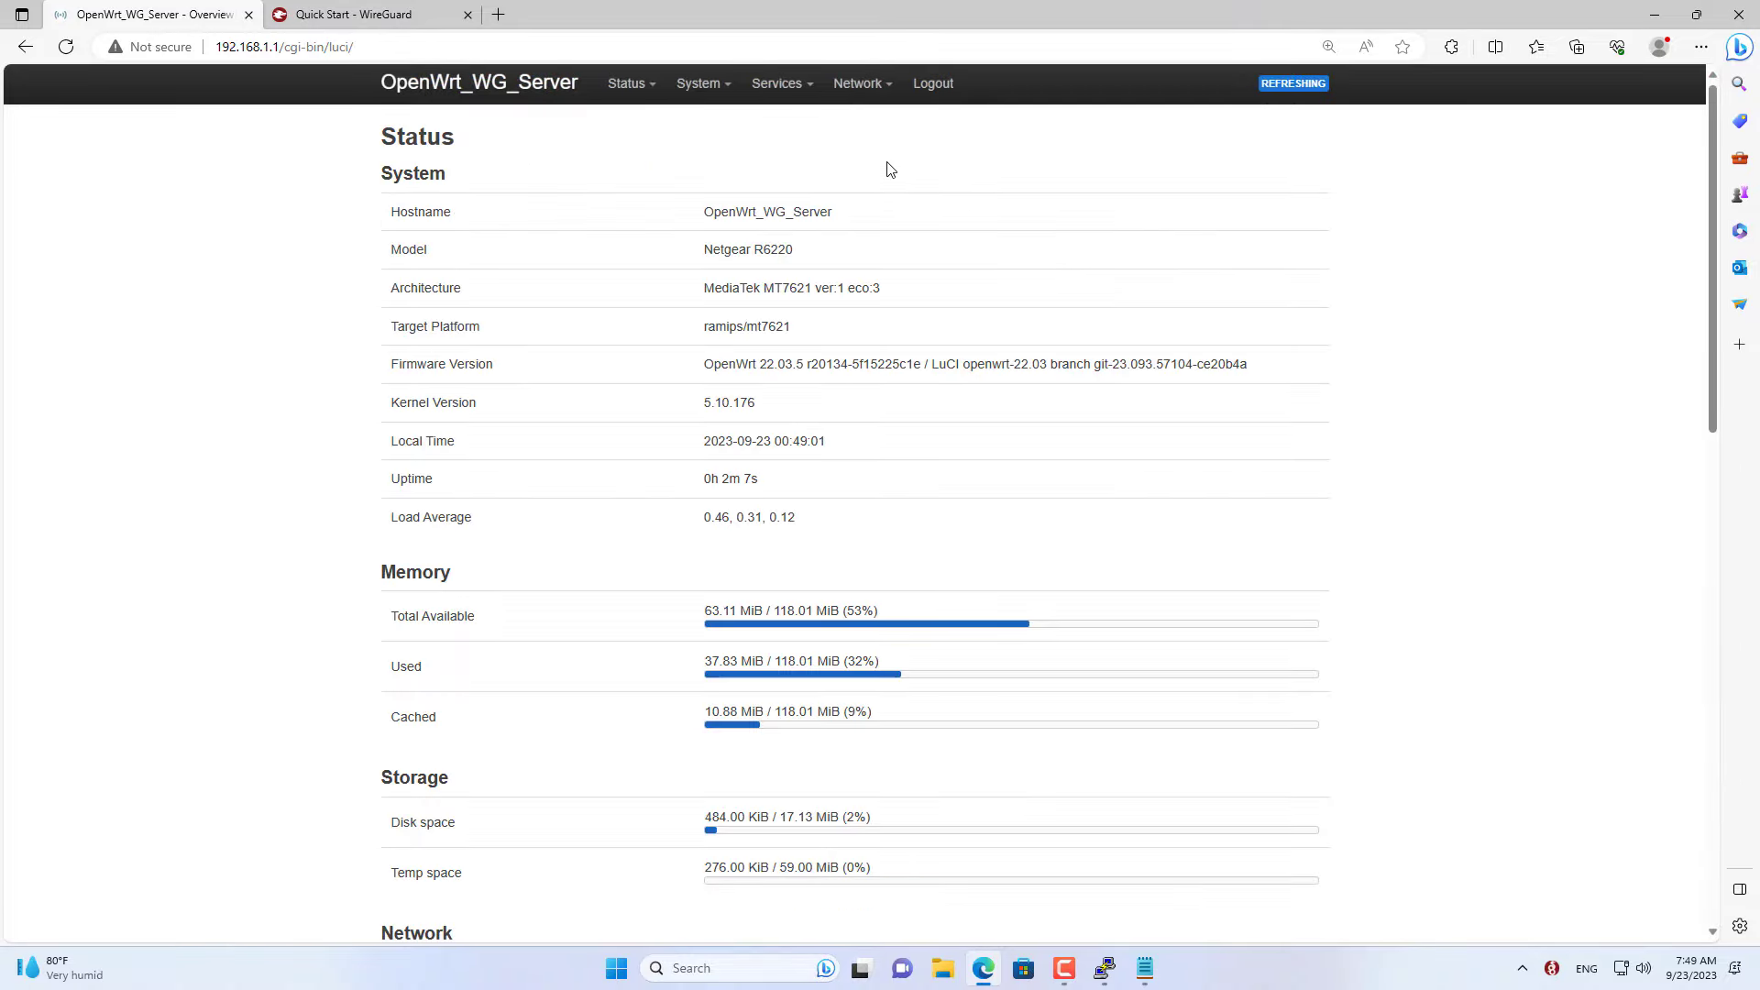
mouse_move(777, 96)
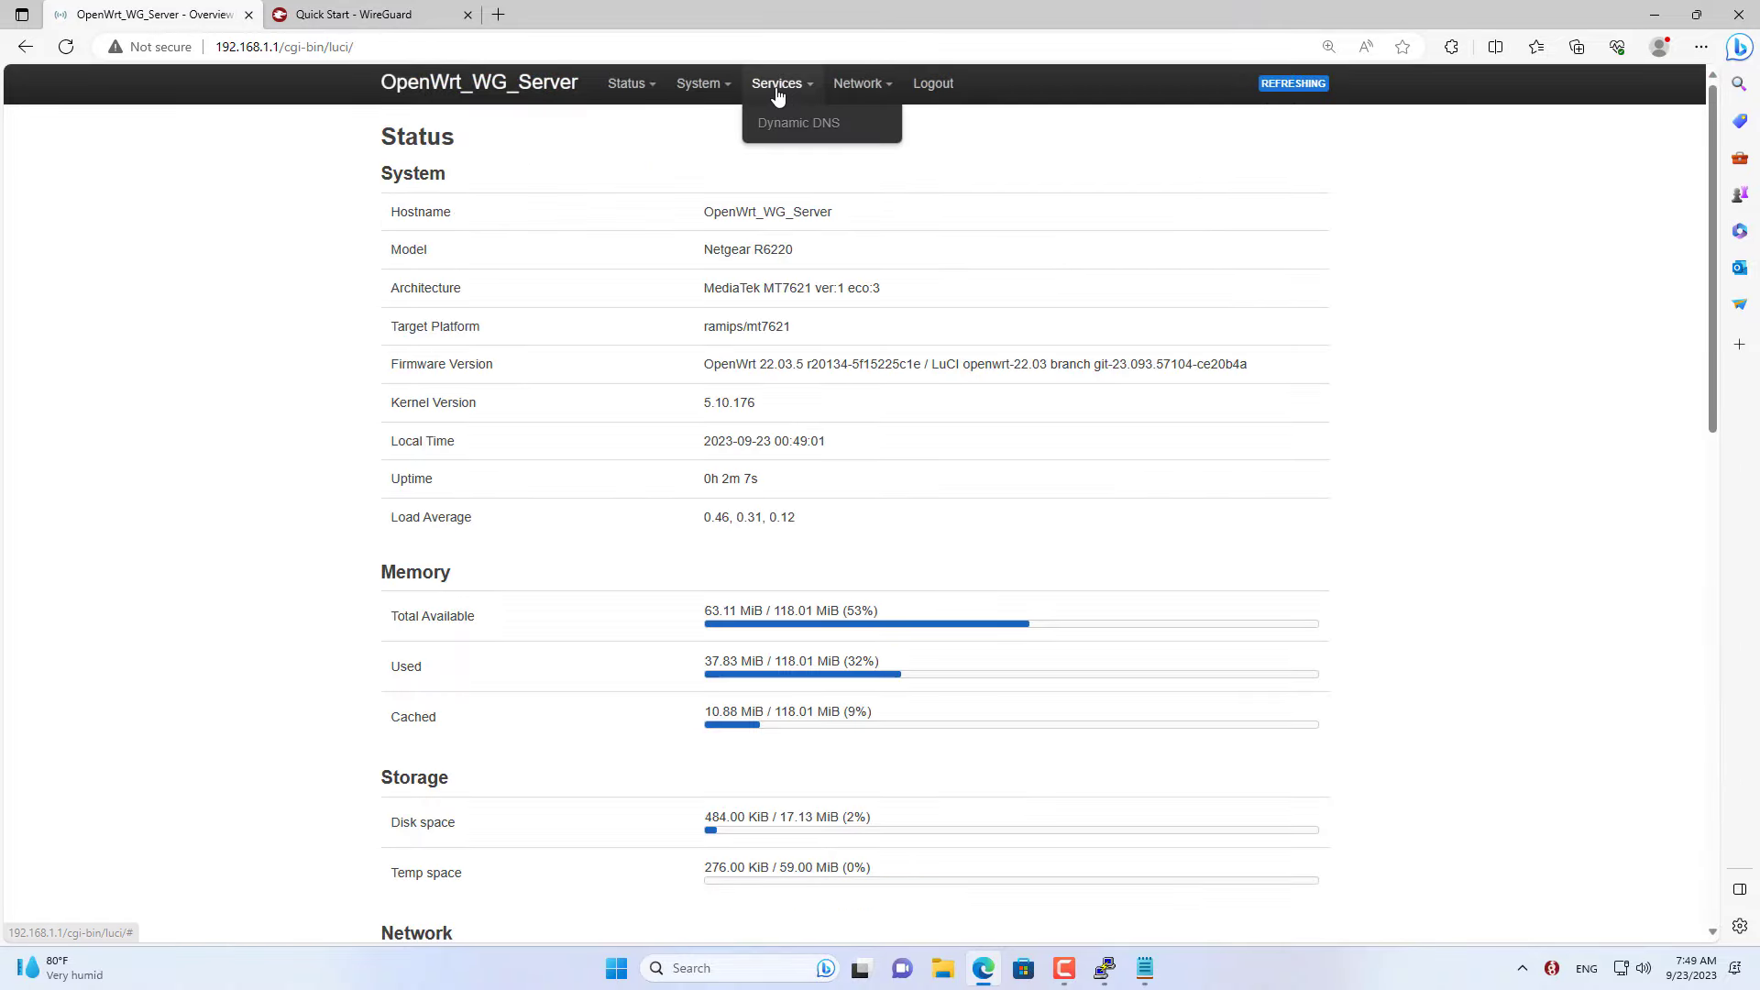
left_click(852, 137)
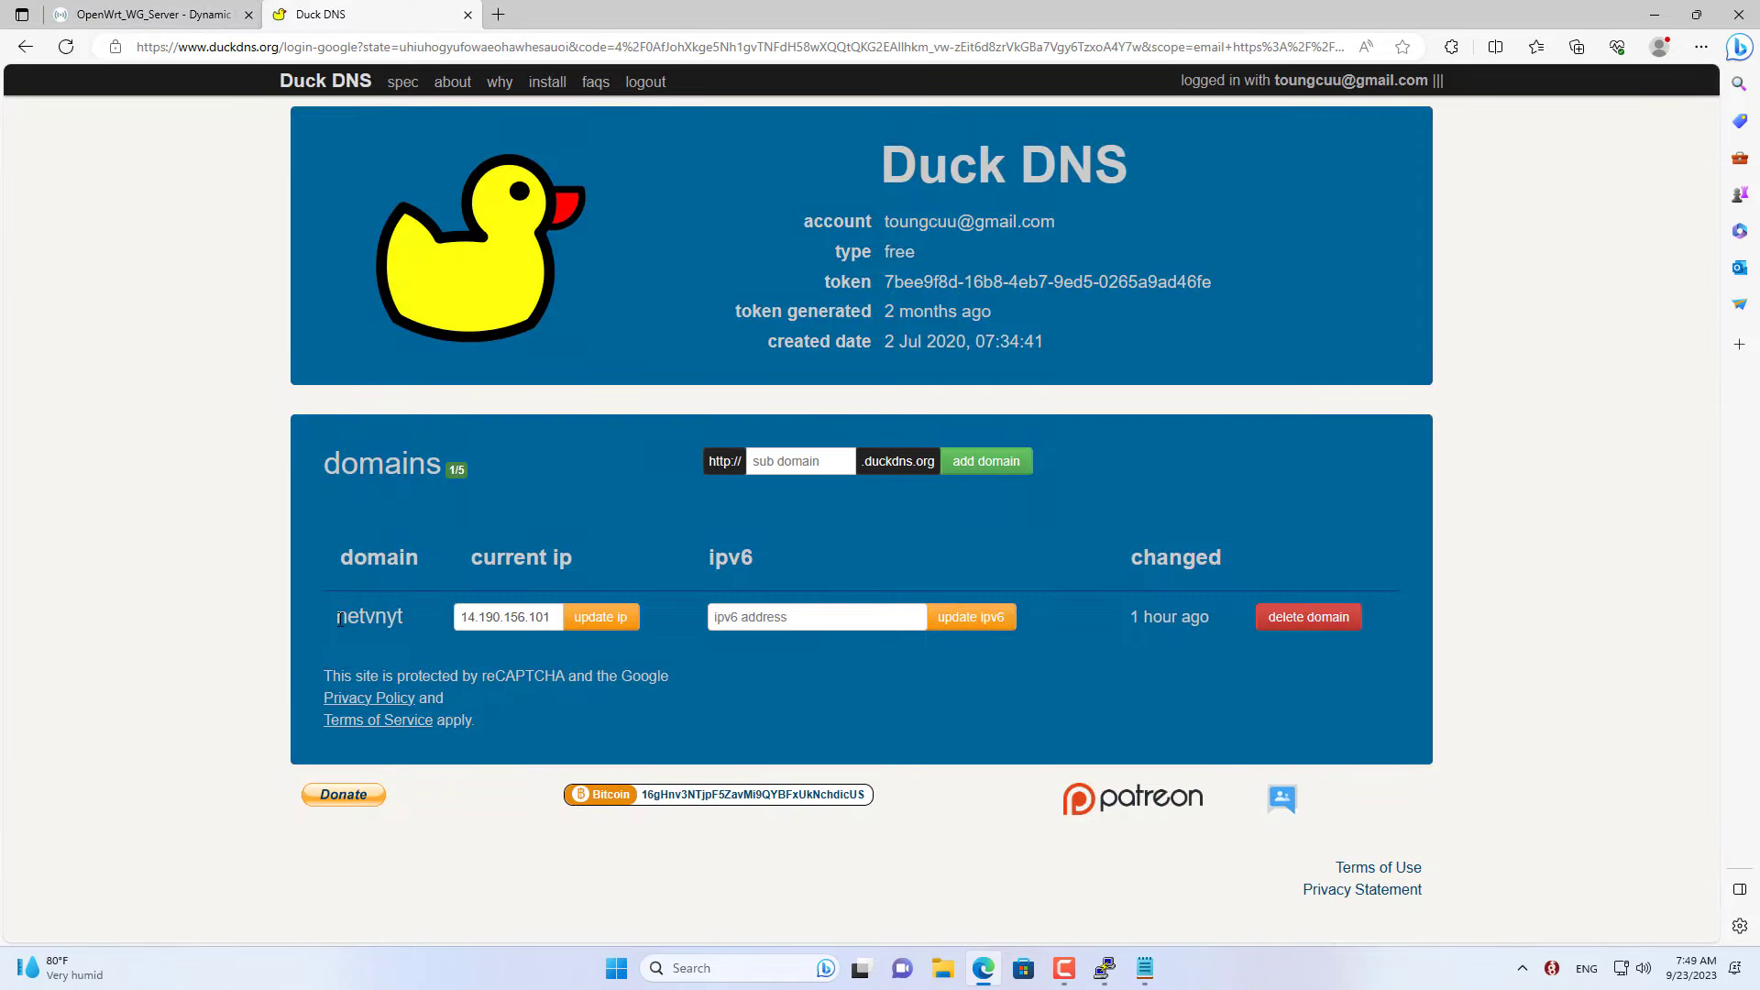
- Go to Duck DNS's install page, choose the OpenWrt router instructions, and open the domain list
left_click_drag(339, 620, 406, 620)
left_click(416, 648)
left_click(546, 83)
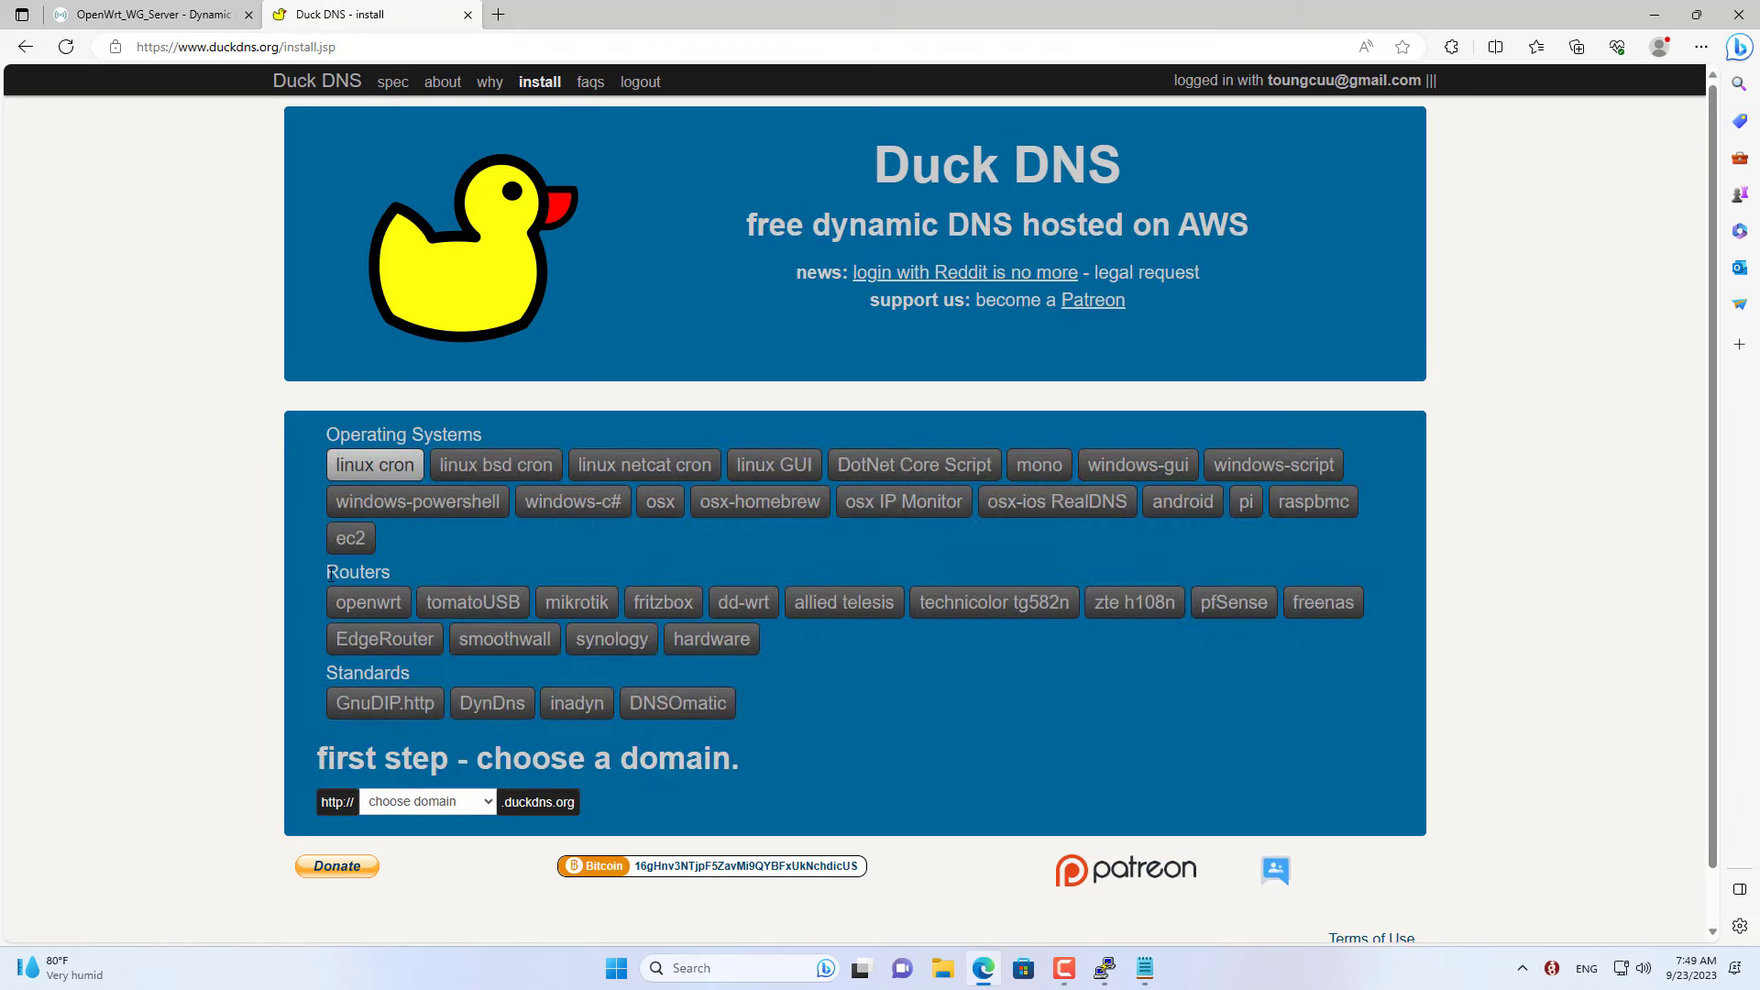
left_click_drag(337, 574, 382, 574)
left_click(376, 607)
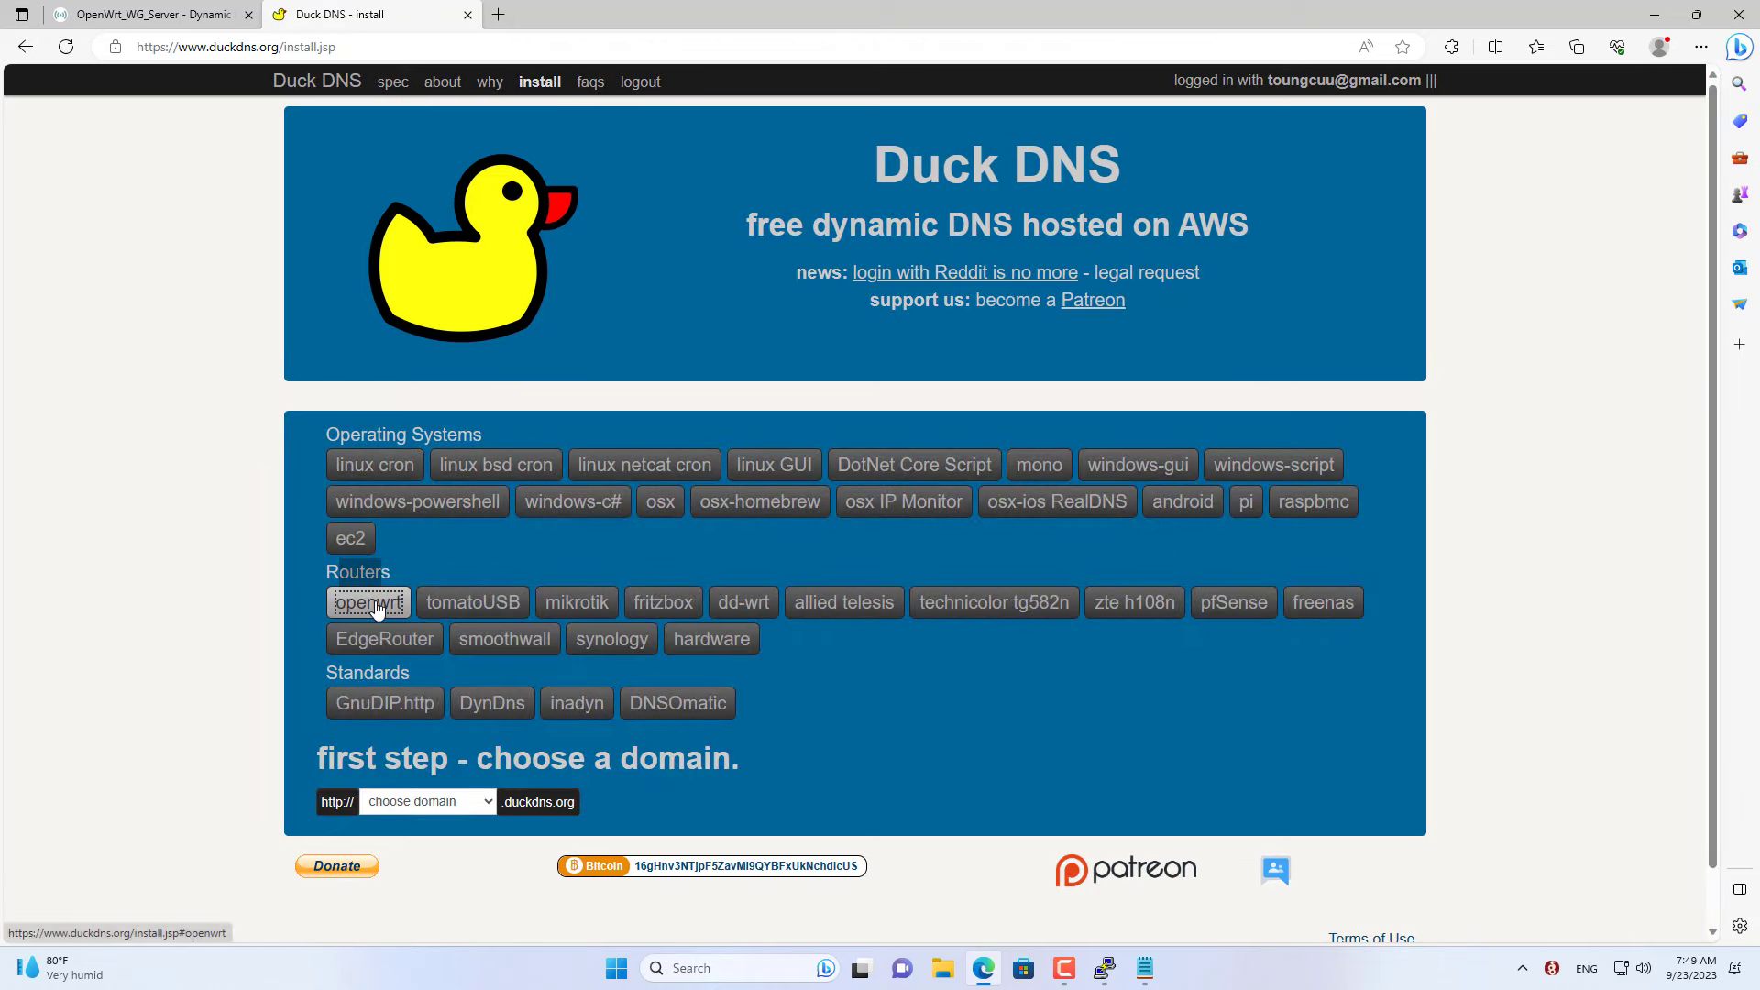
scroll(376, 607, "down", 1)
left_click(450, 743)
- Pick the account's domain and scroll to the /etc/config/ddns block, then switch to the router terminal
left_click(450, 784)
scroll(756, 690, "down", 2)
scroll(756, 690, "down", 5)
scroll(756, 689, "down", 2)
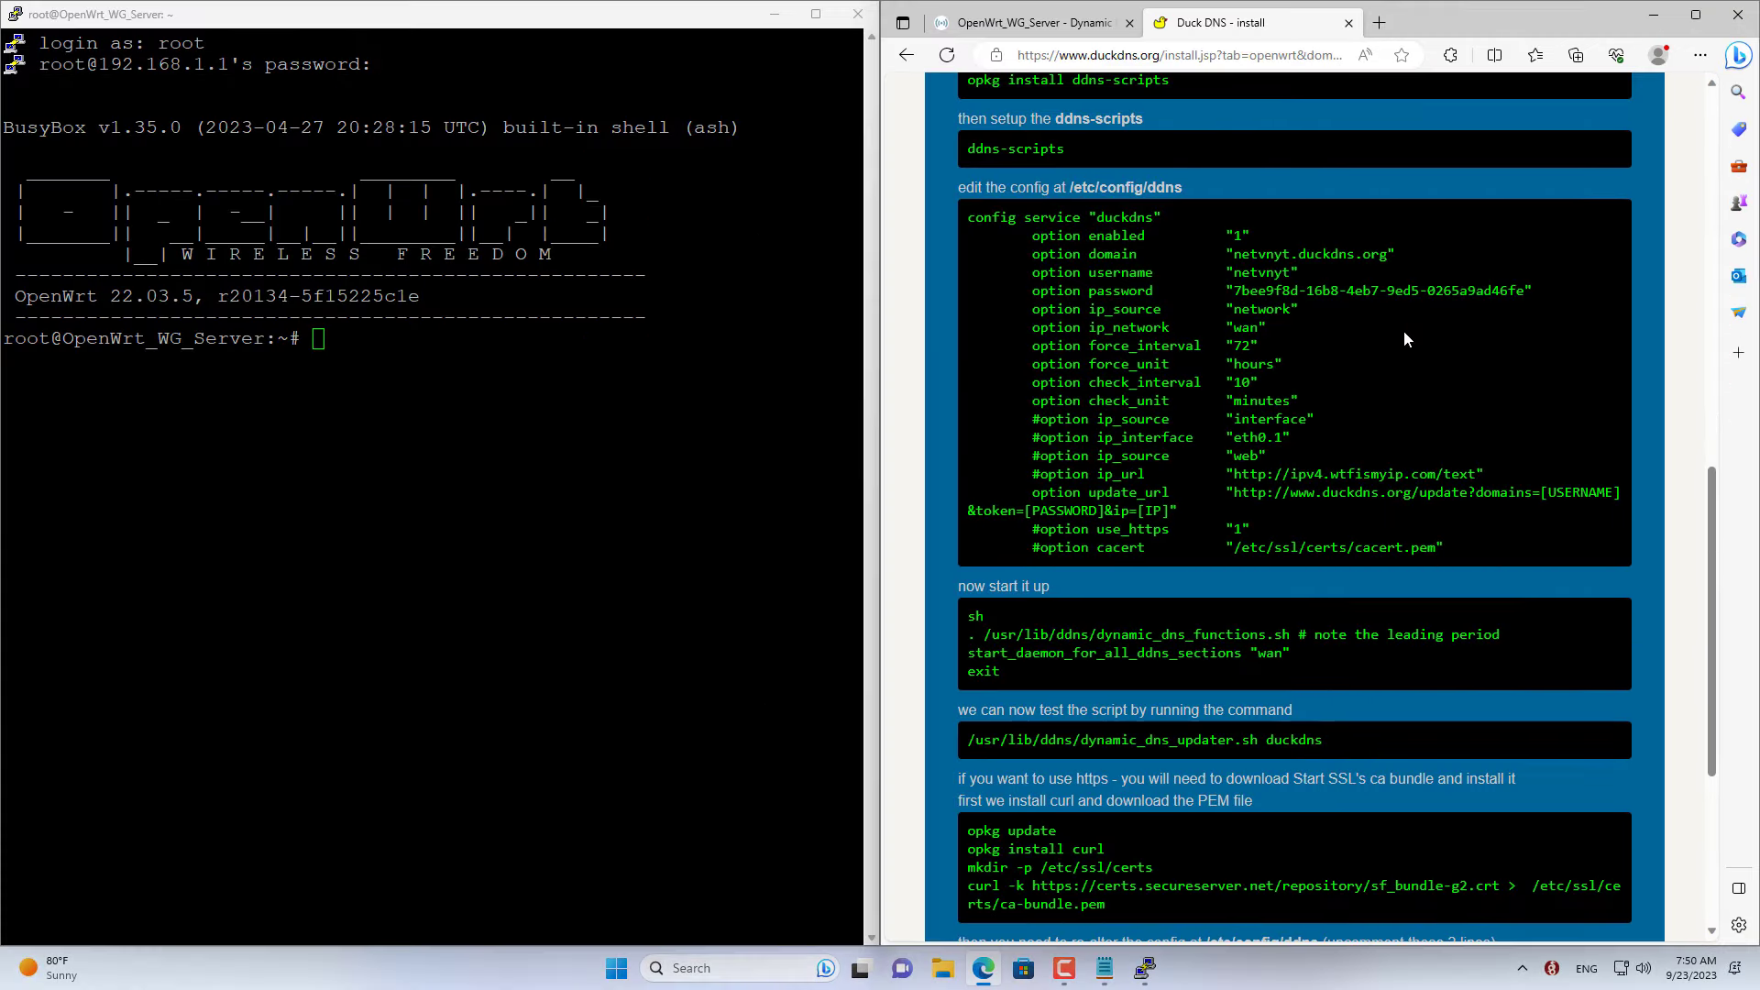
left_click_drag(1073, 183, 1185, 185)
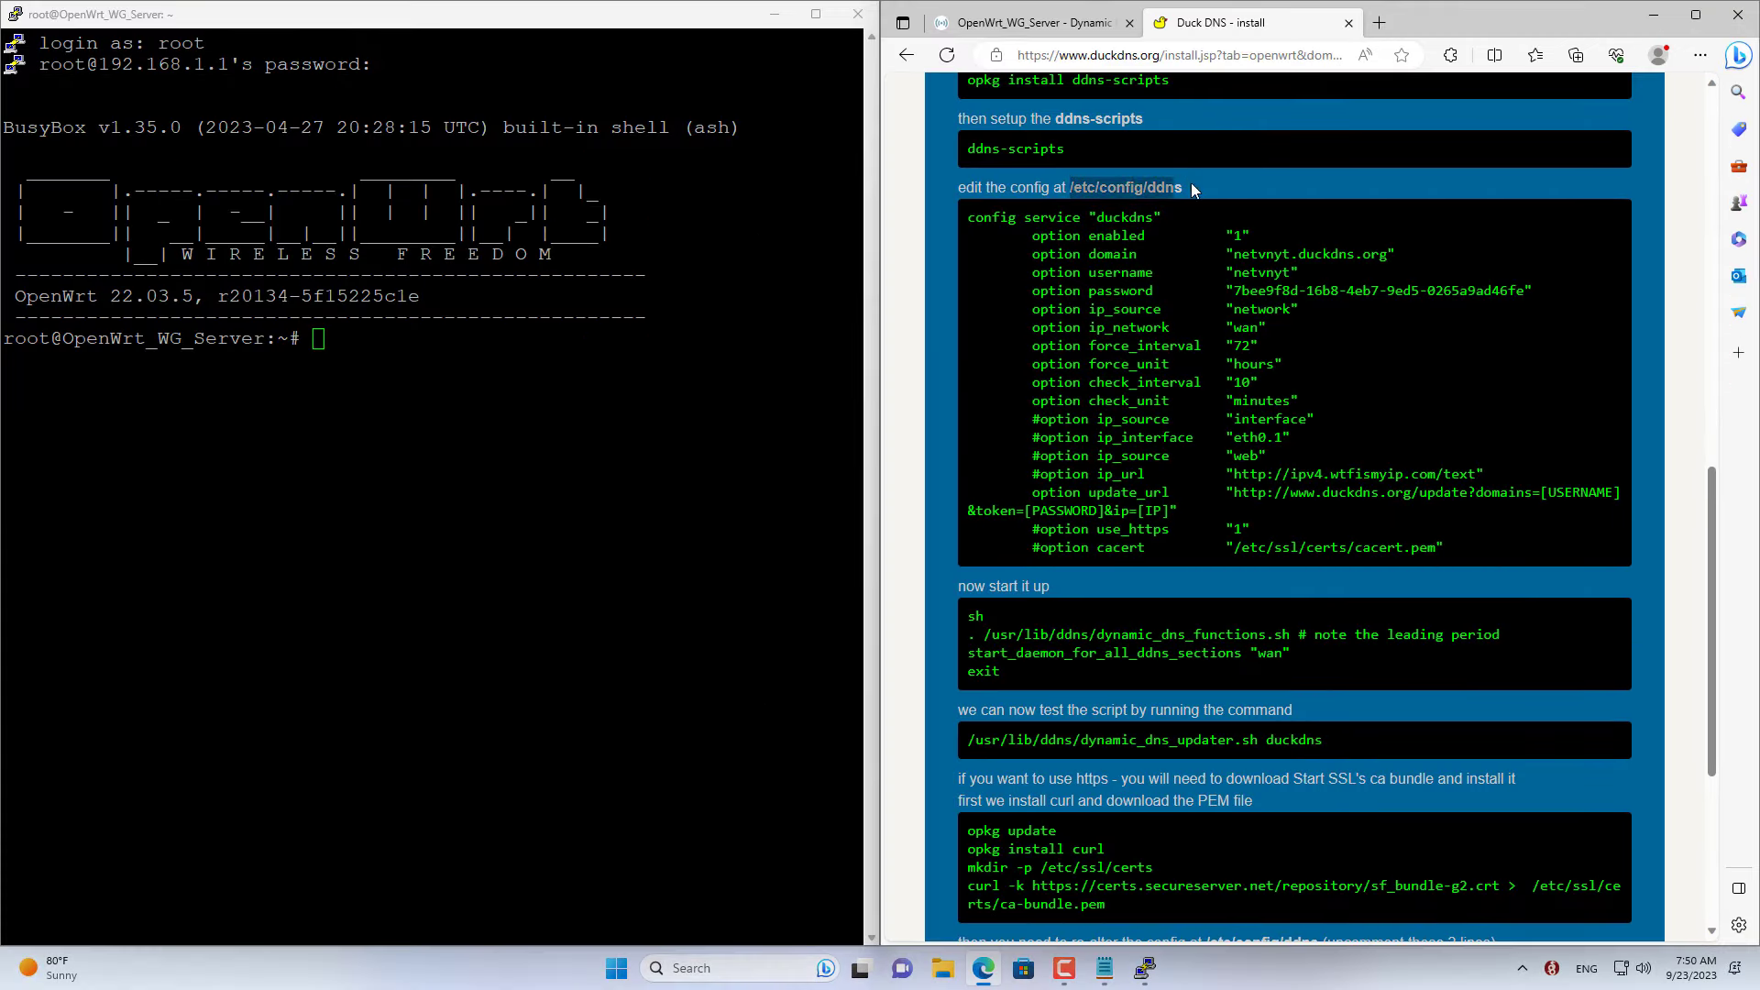
key("alt+Tab")
- Open /etc/config/ddns in vi and delete all its existing lines with :%d
type("v")
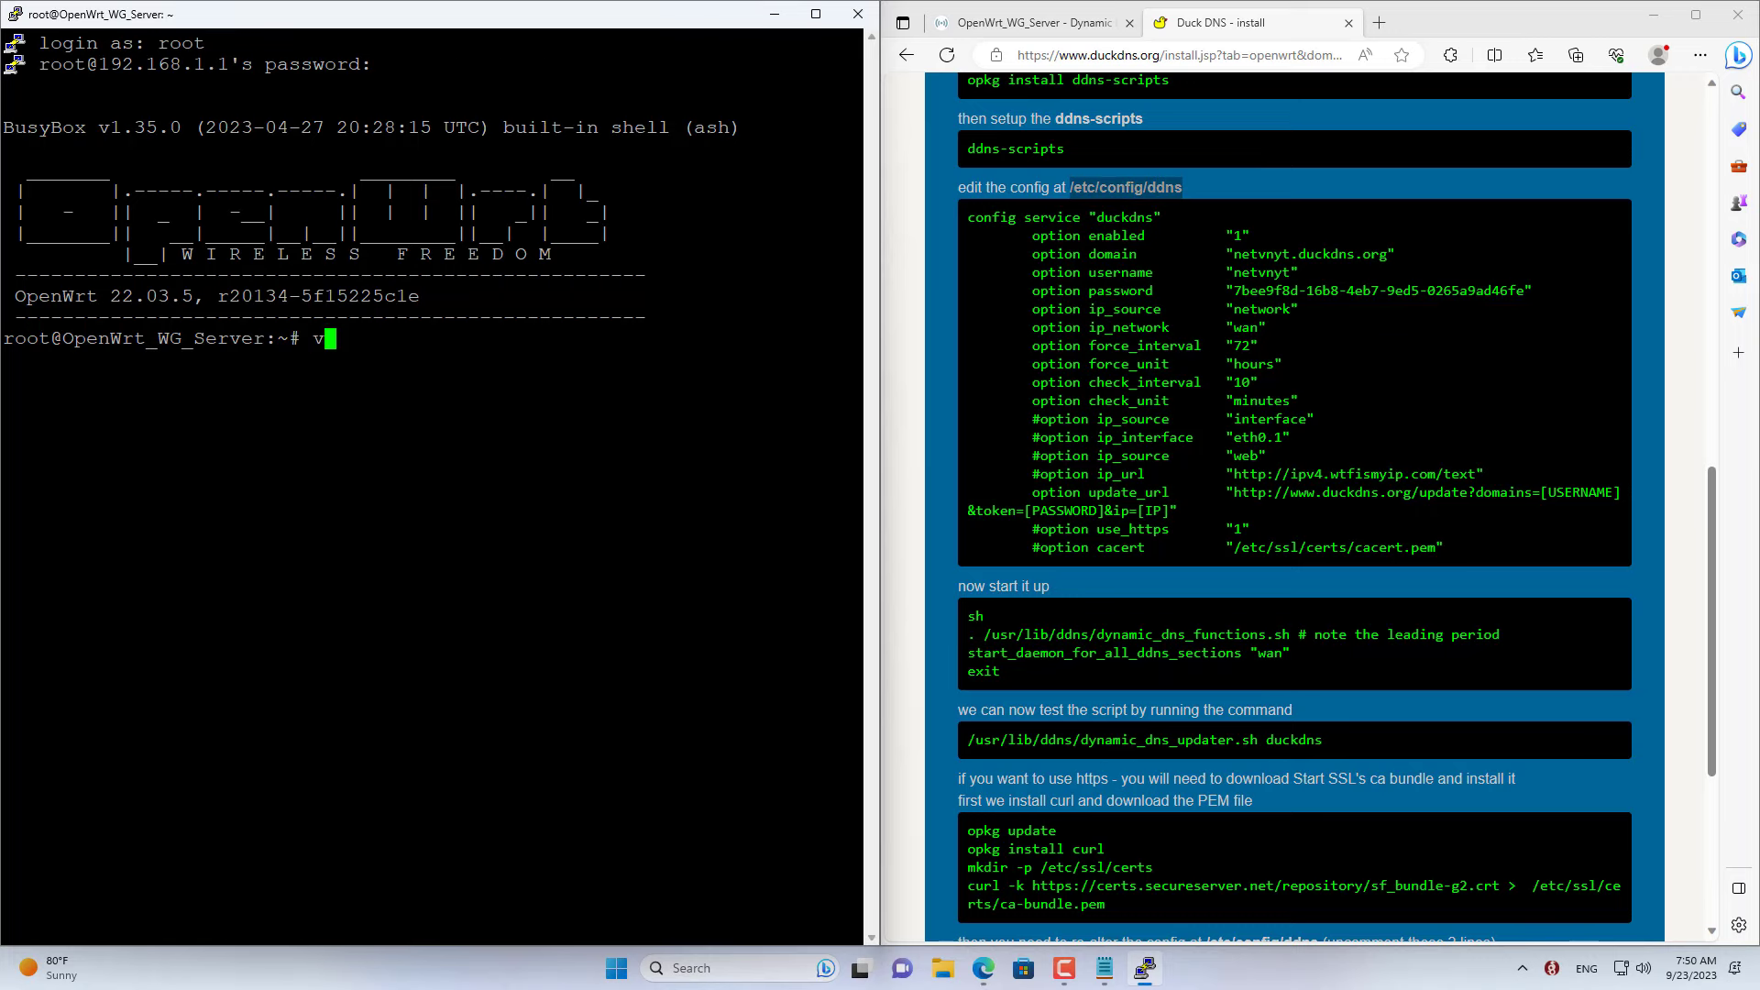
type("i /etc/config/ddns")
key("Return")
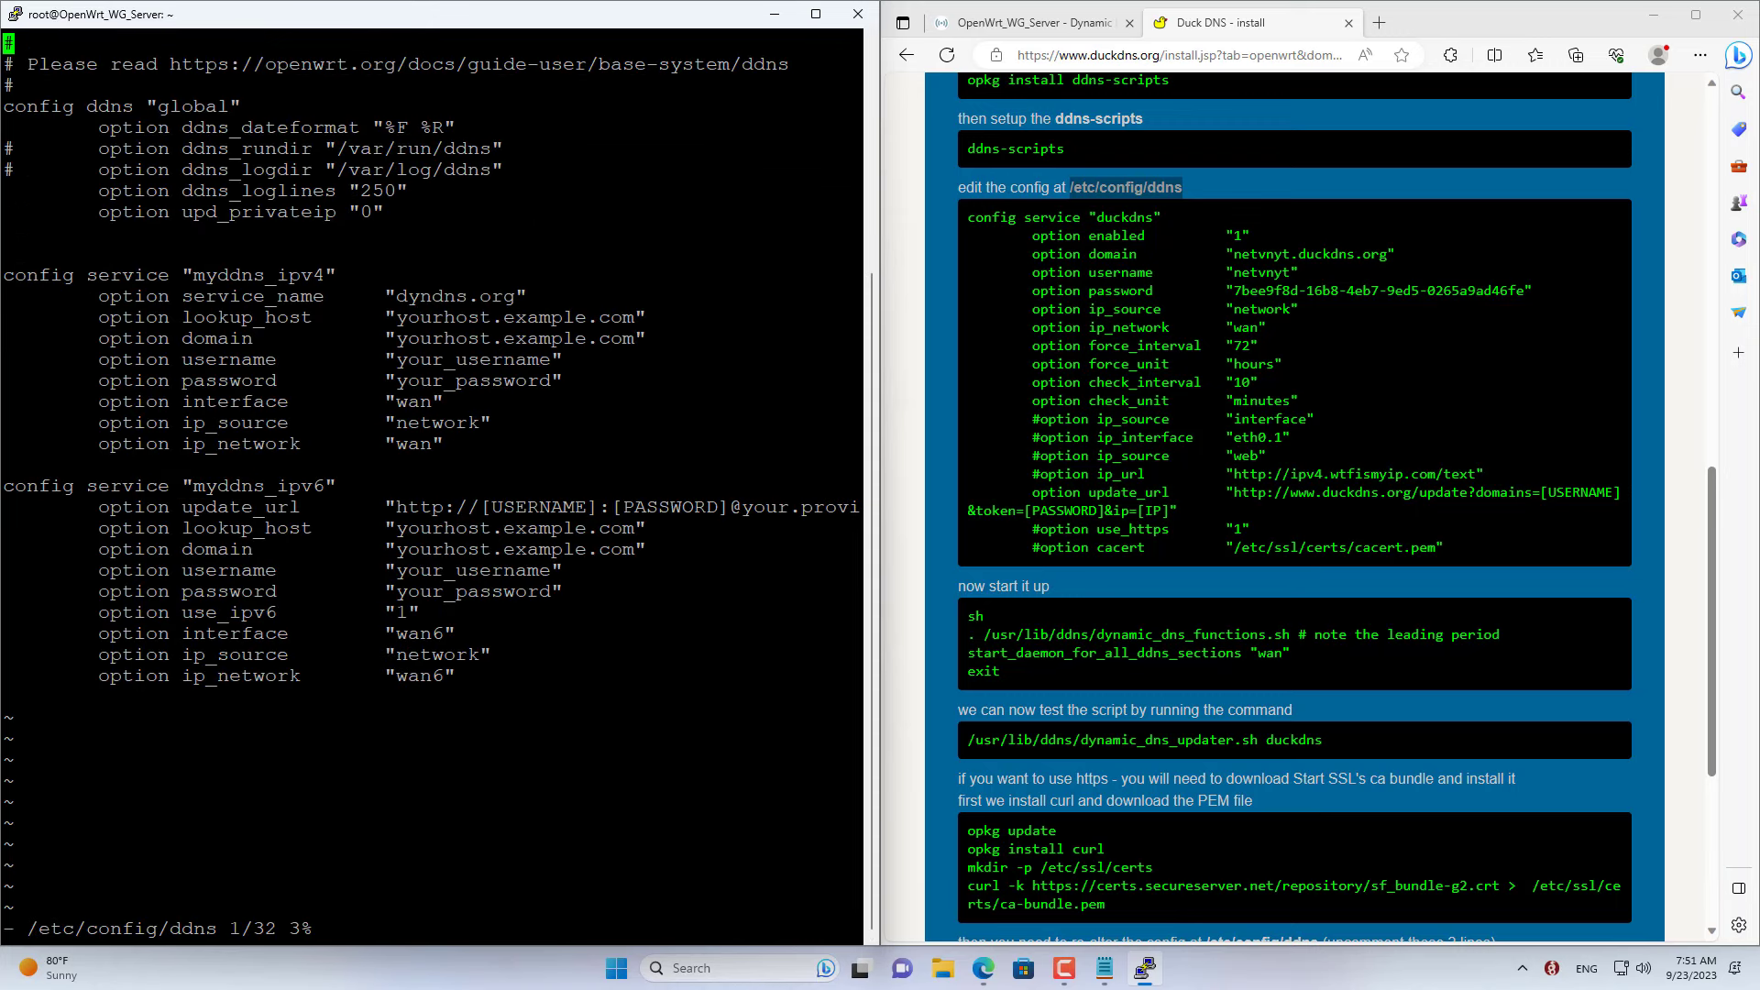
key("Escape")
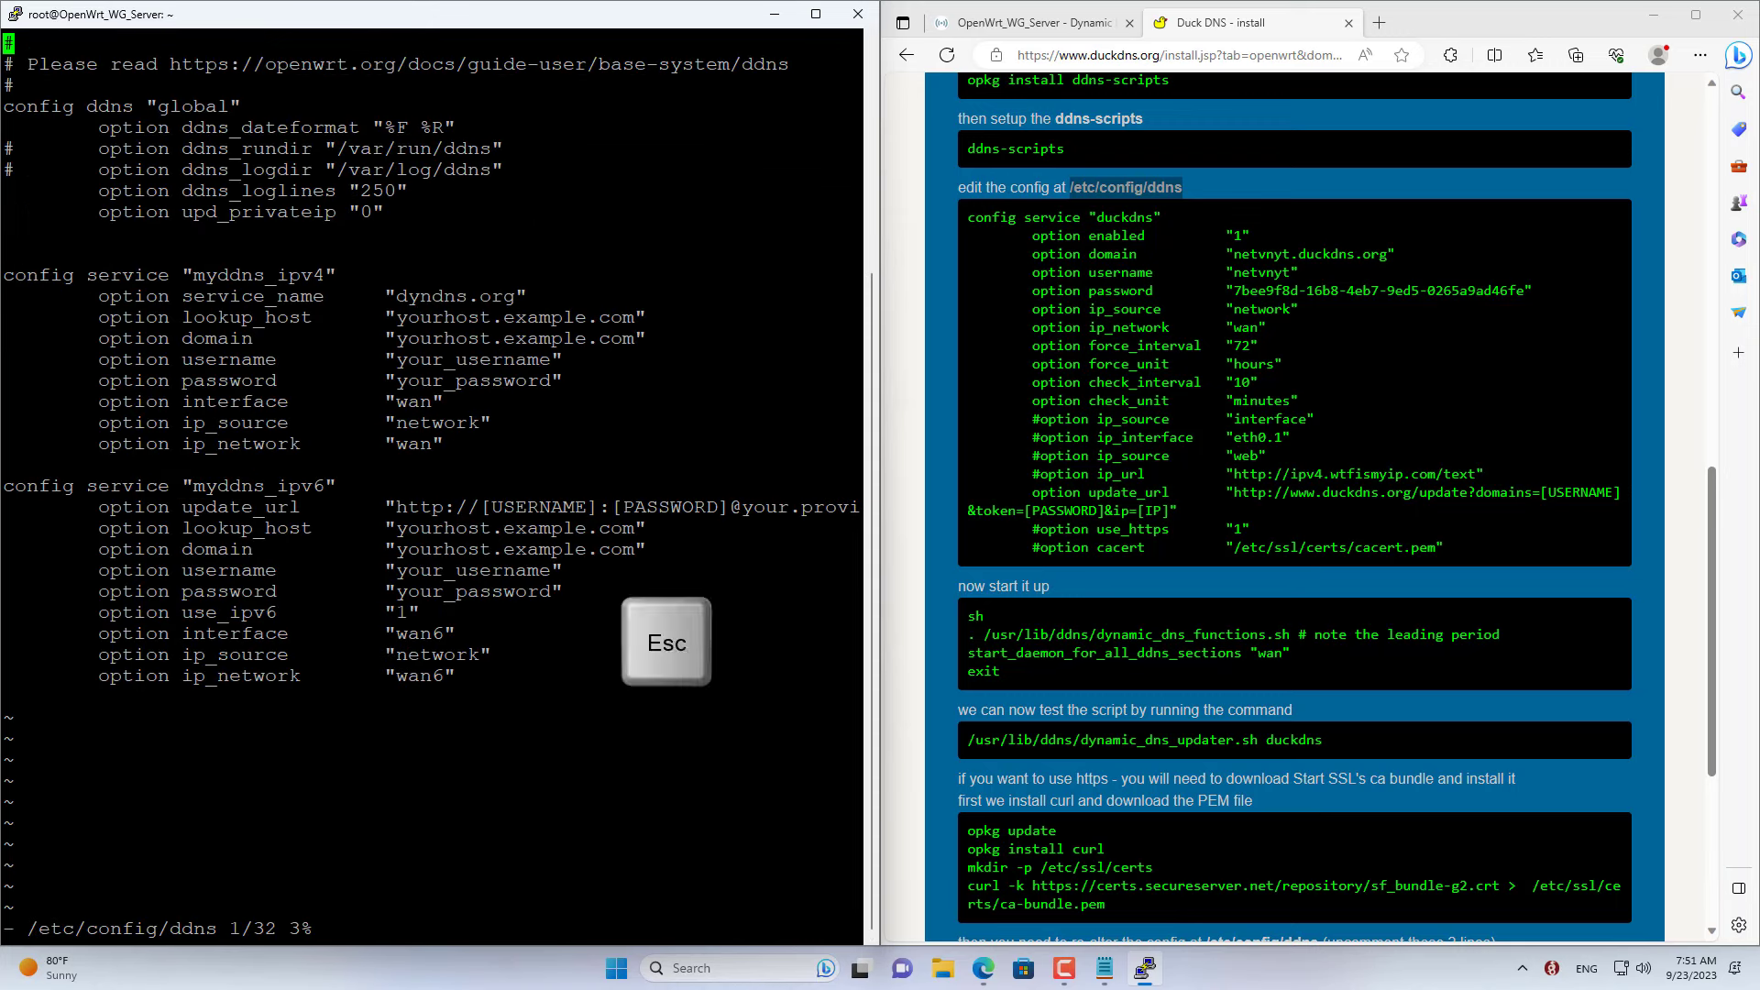
type(":%d")
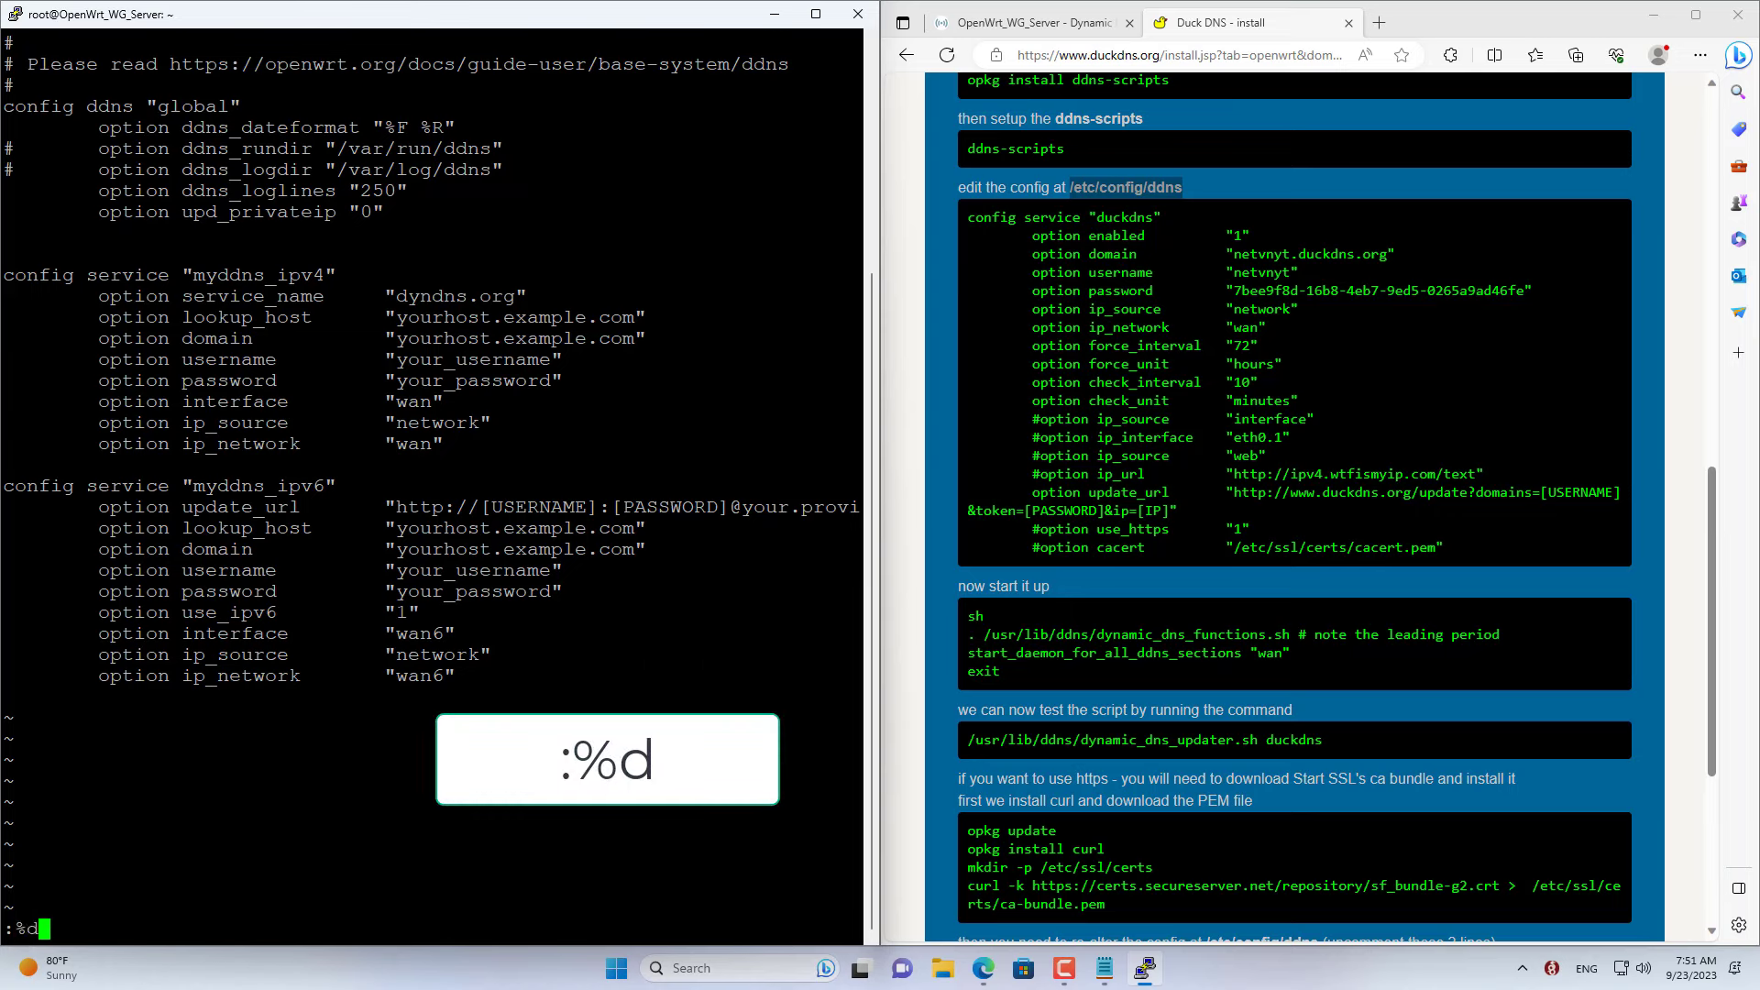
key("Return")
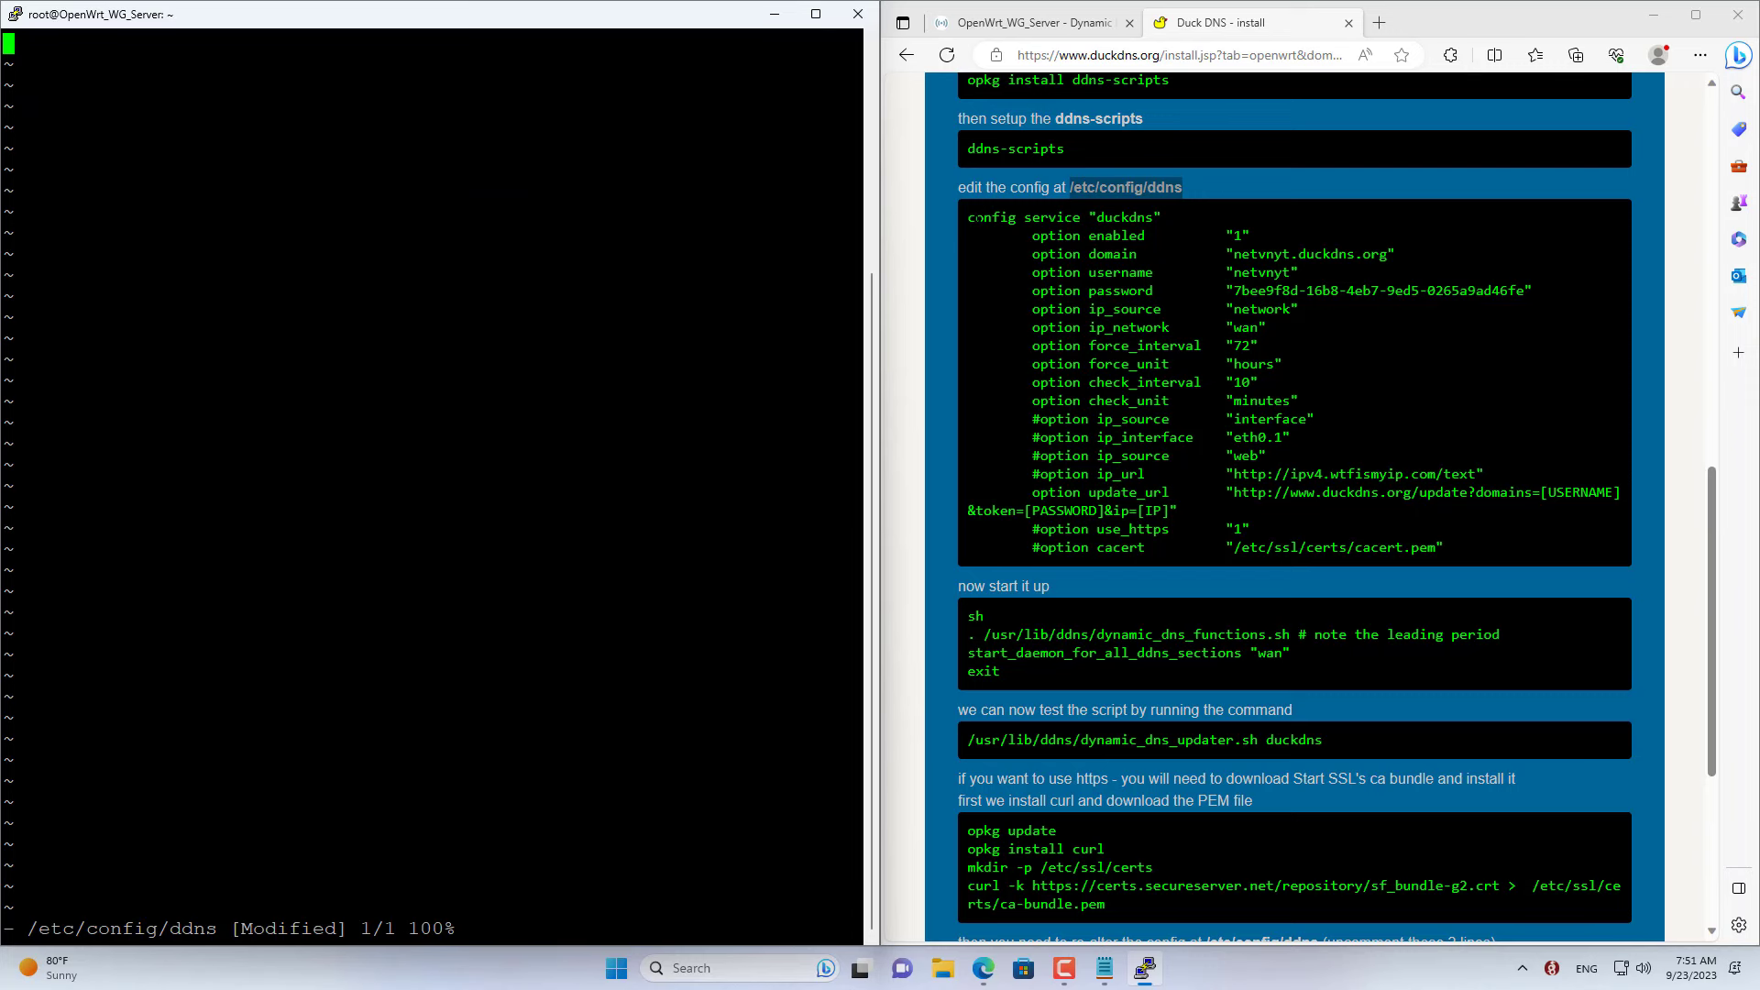
- Copy the Duck DNS config block from the instructions and paste it into the file
left_click_drag(968, 216, 1455, 555)
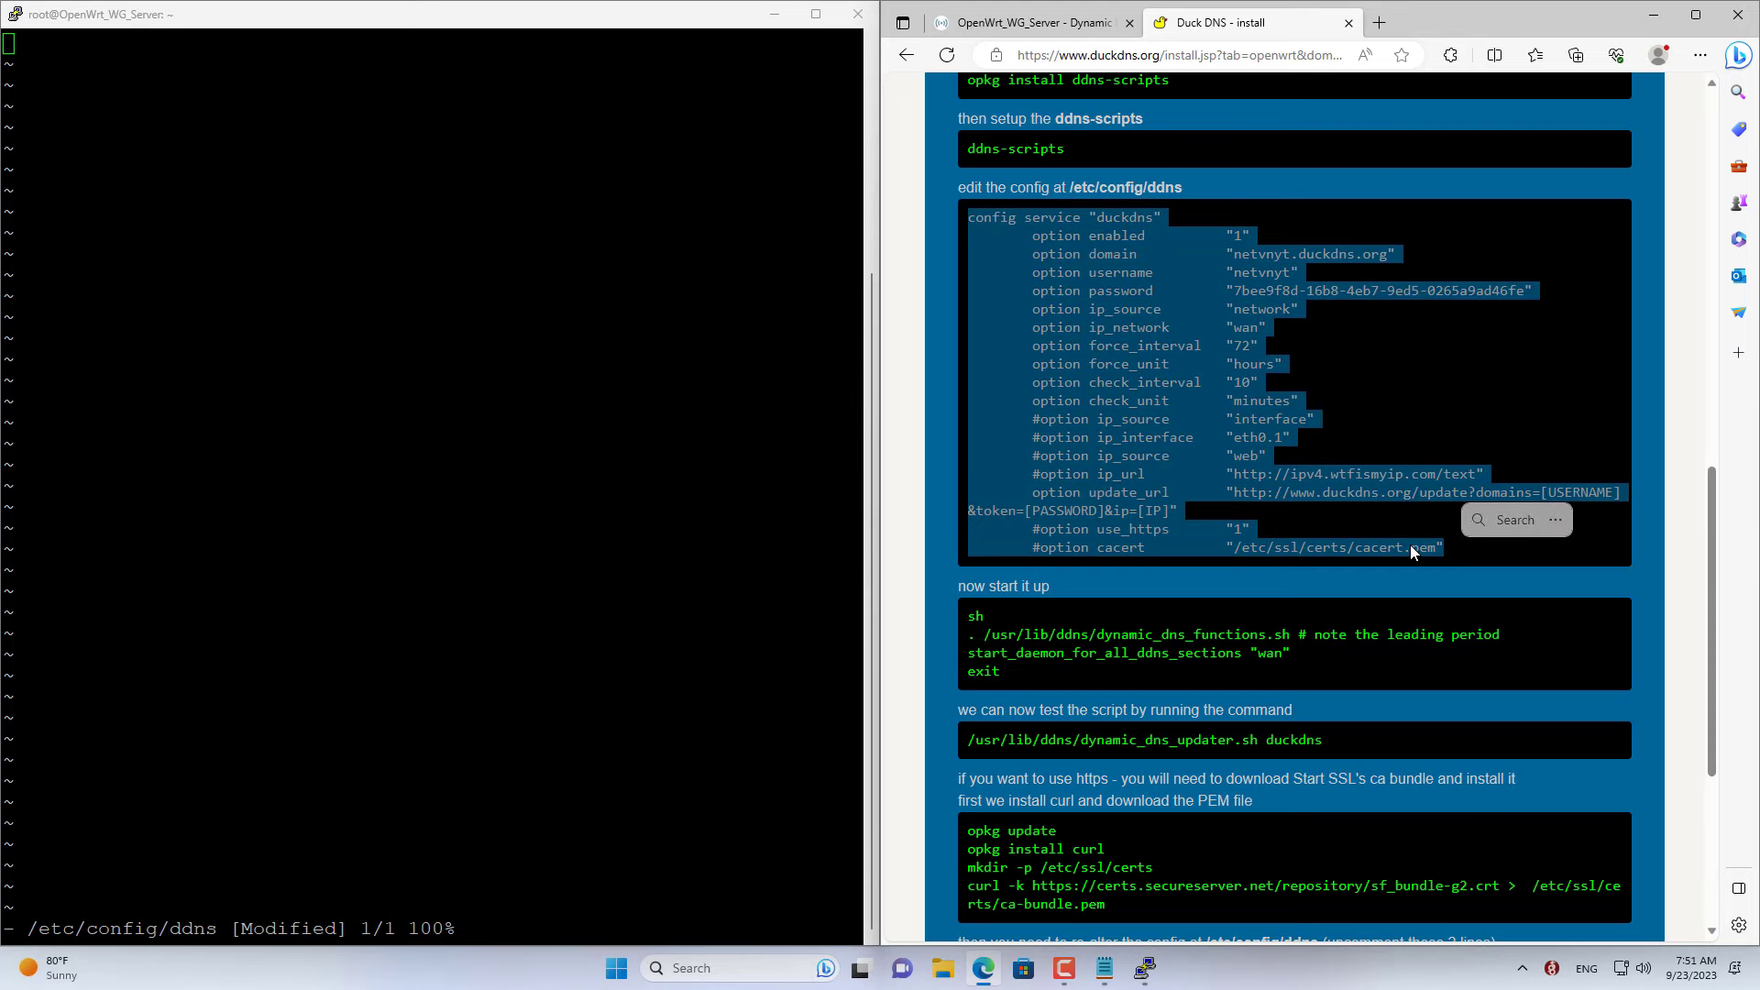
right_click(1410, 545)
left_click(1403, 561)
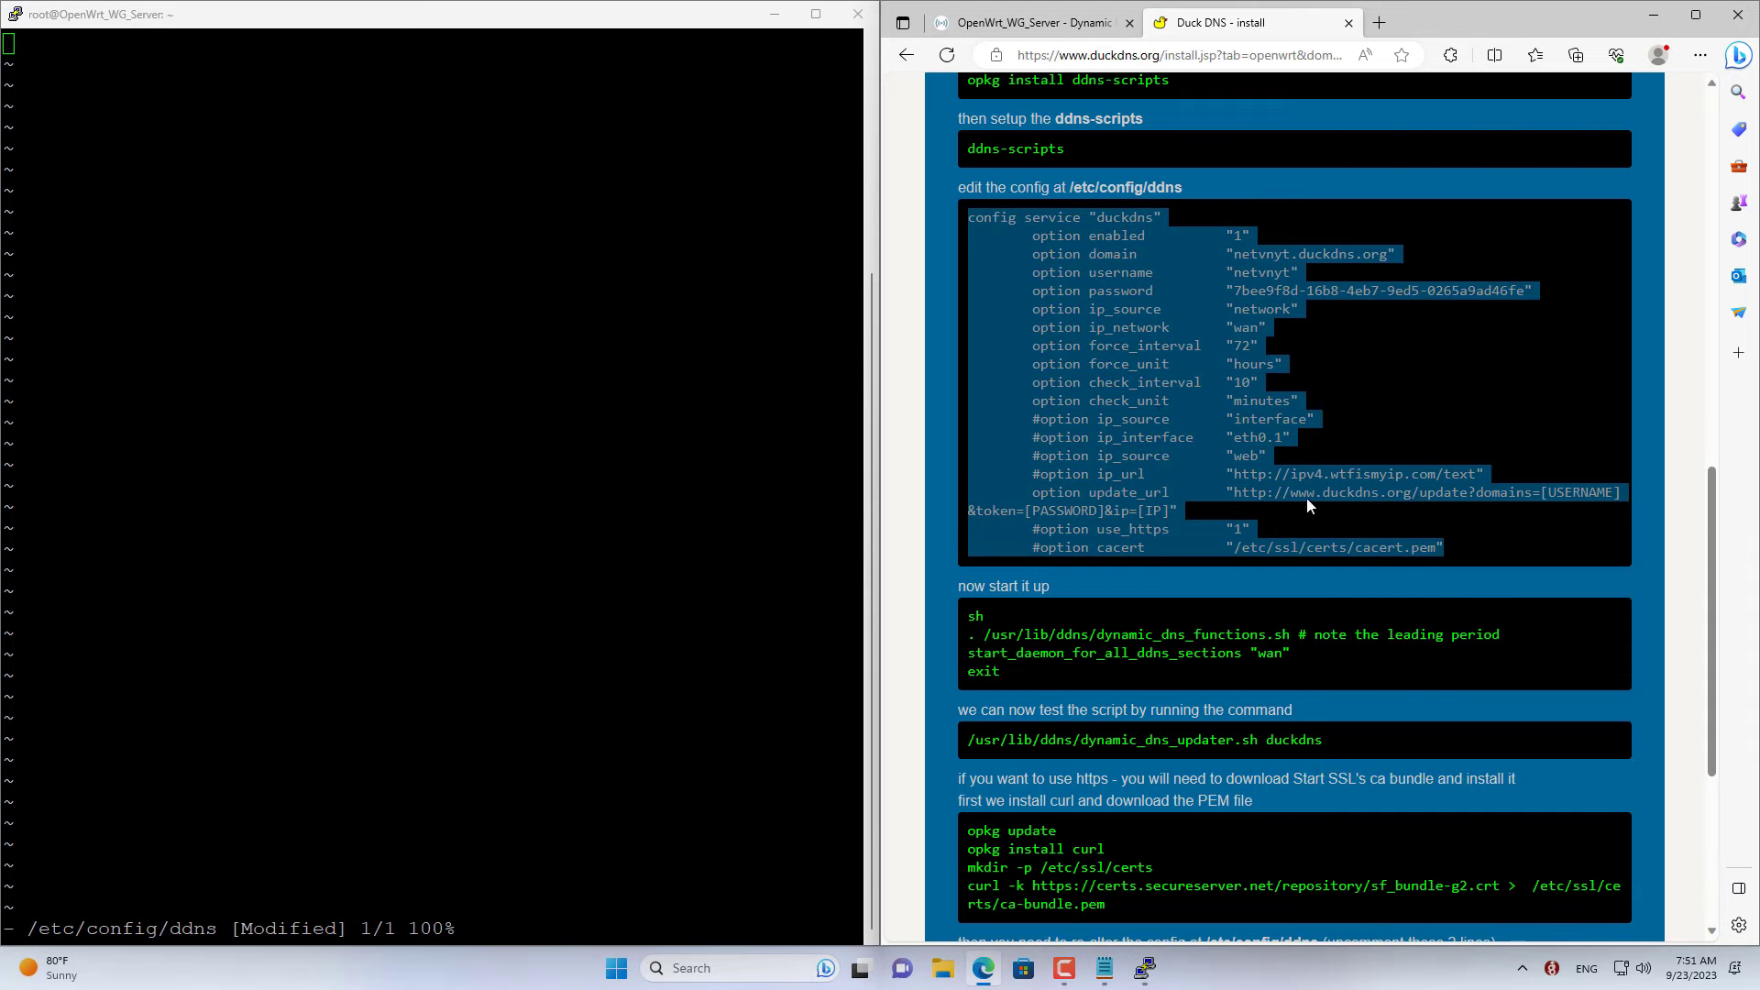
key("alt+Tab")
key("shift+Insert")
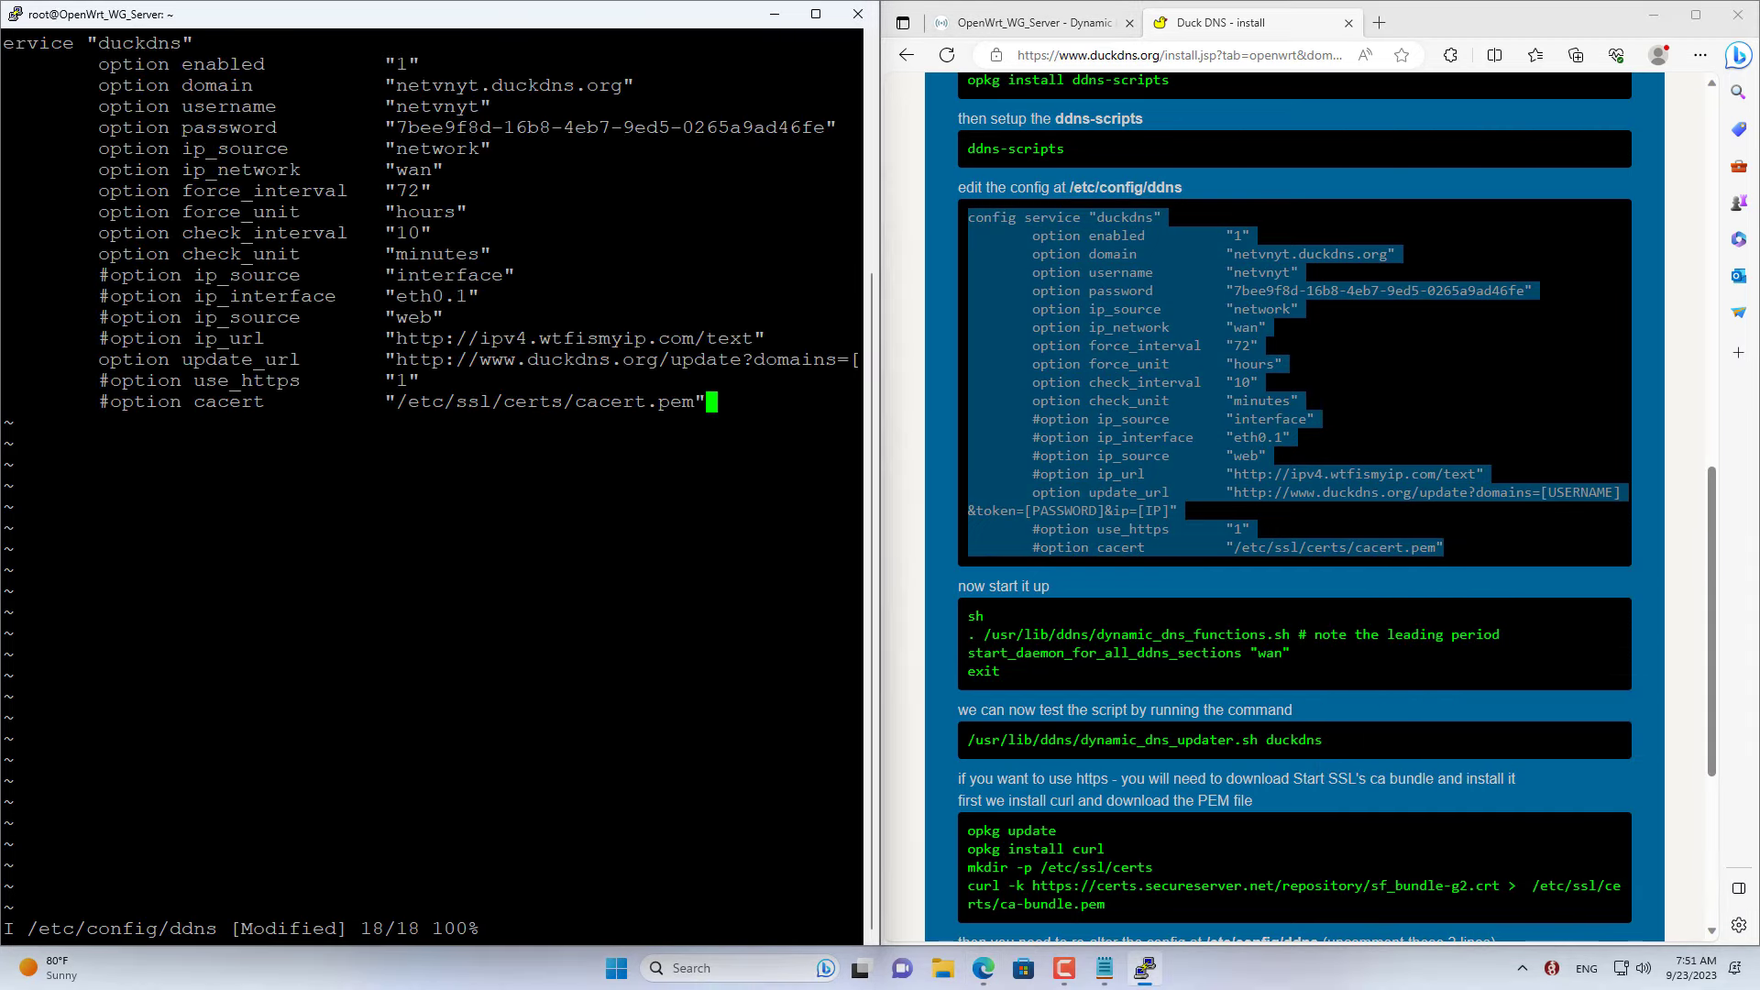
- Make the first line read config service "duckdns"
key("Up")
key("Up")
key("Up")
key("Up")
key("Up")
key("Up")
key("Up")
key("Up")
key("Up")
key("Up")
key("Up")
key("Up")
key("Up")
key("Up")
key("Up")
key("Up")
key("Up")
key("Left")
key("Left")
key("Left")
key("Left")
key("Left")
key("Left")
key("Left")
key("Left")
key("Left")
key("Left")
key("Left")
key("Left")
key("Left")
key("Left")
key("Left")
key("Left")
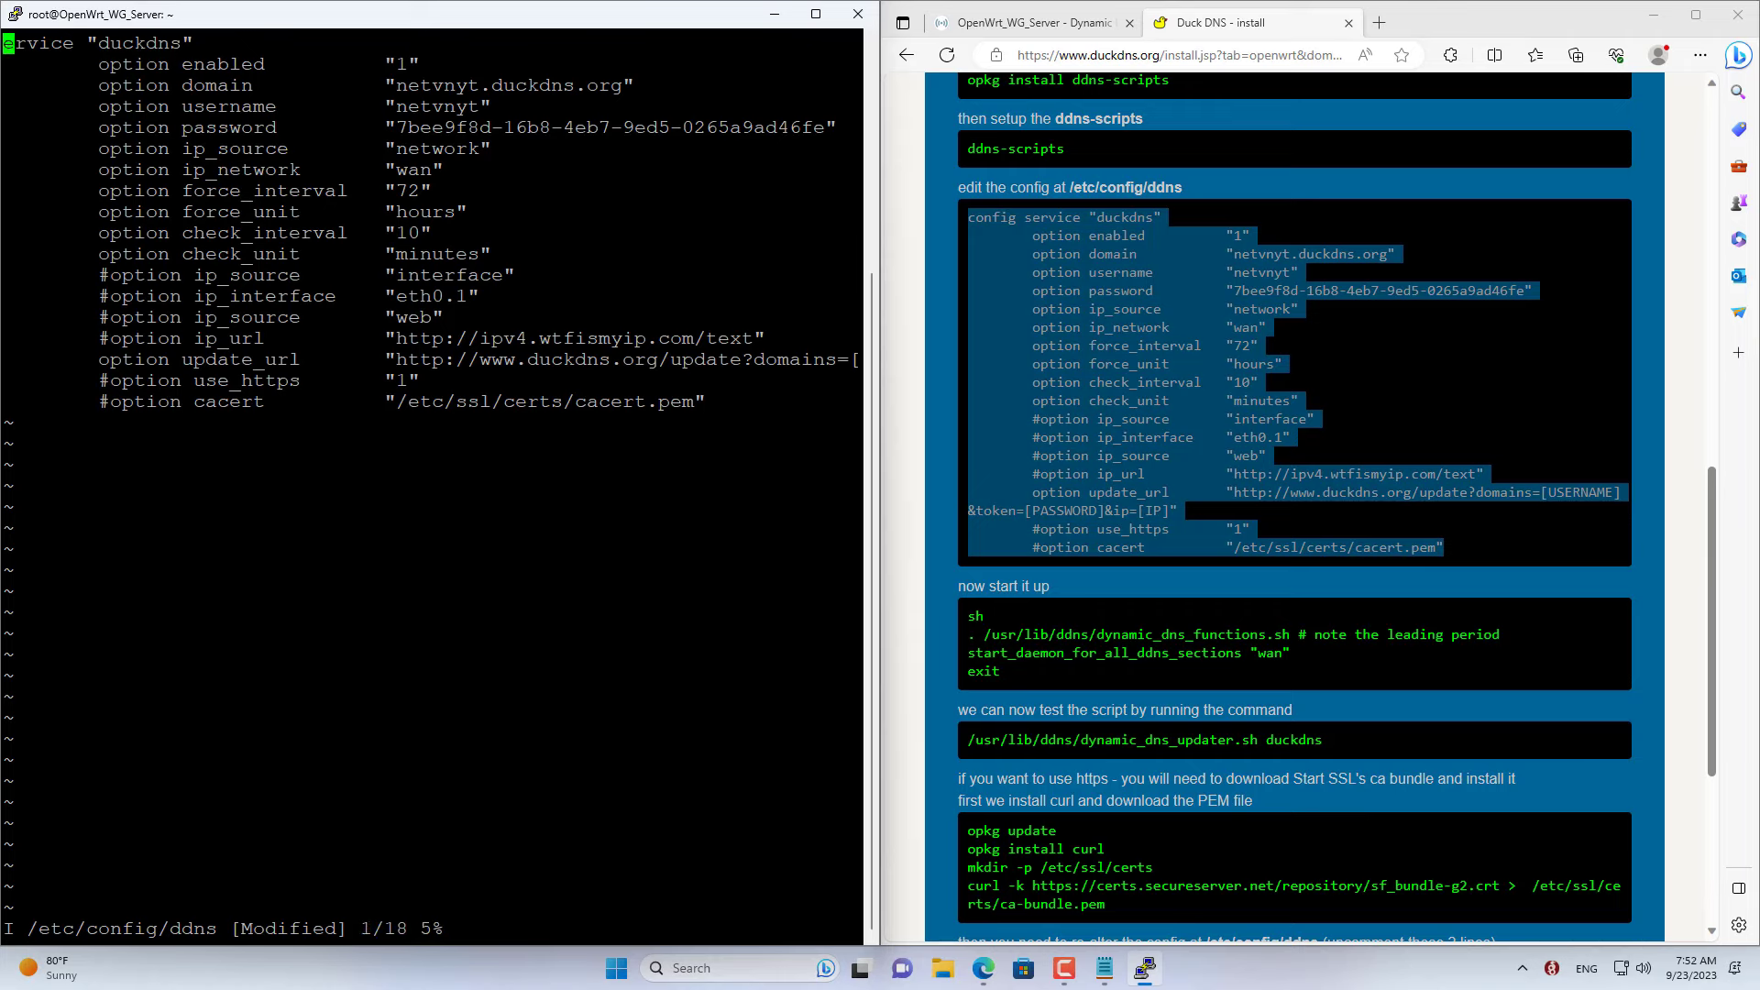
type("s")
key("Left")
type("config")
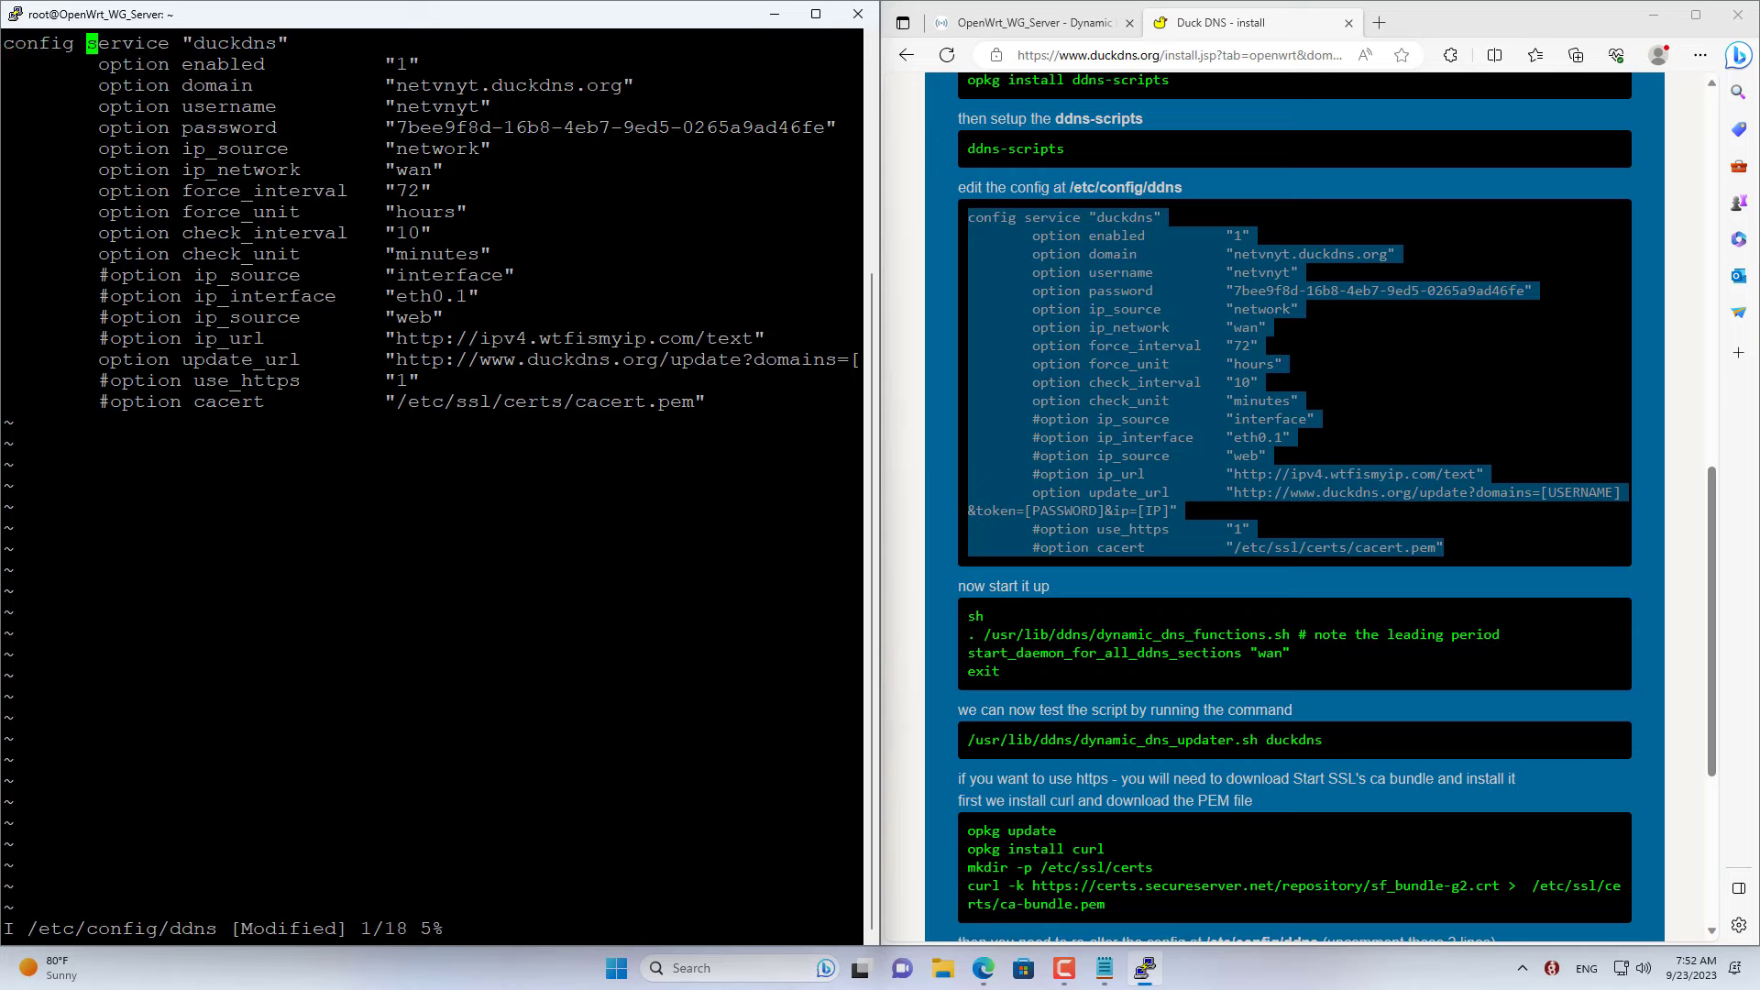
left_click_drag(3, 43, 302, 45)
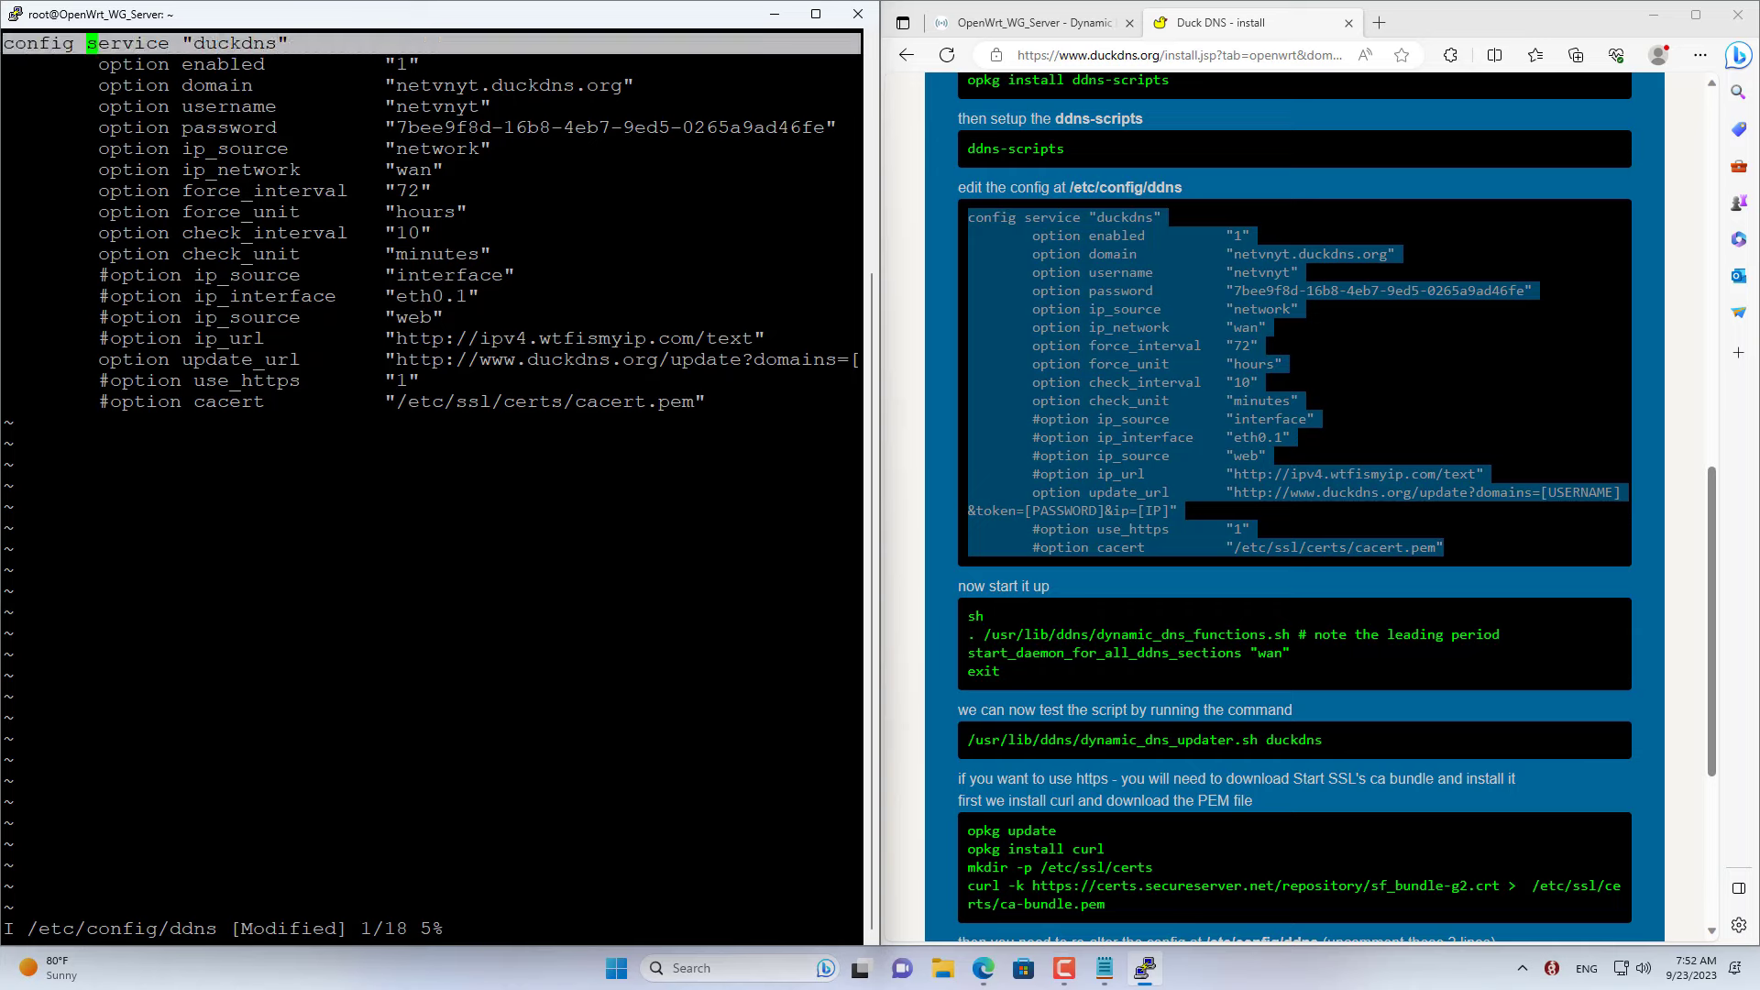
- Save the ddns file and quit vi with :wq
key("Escape")
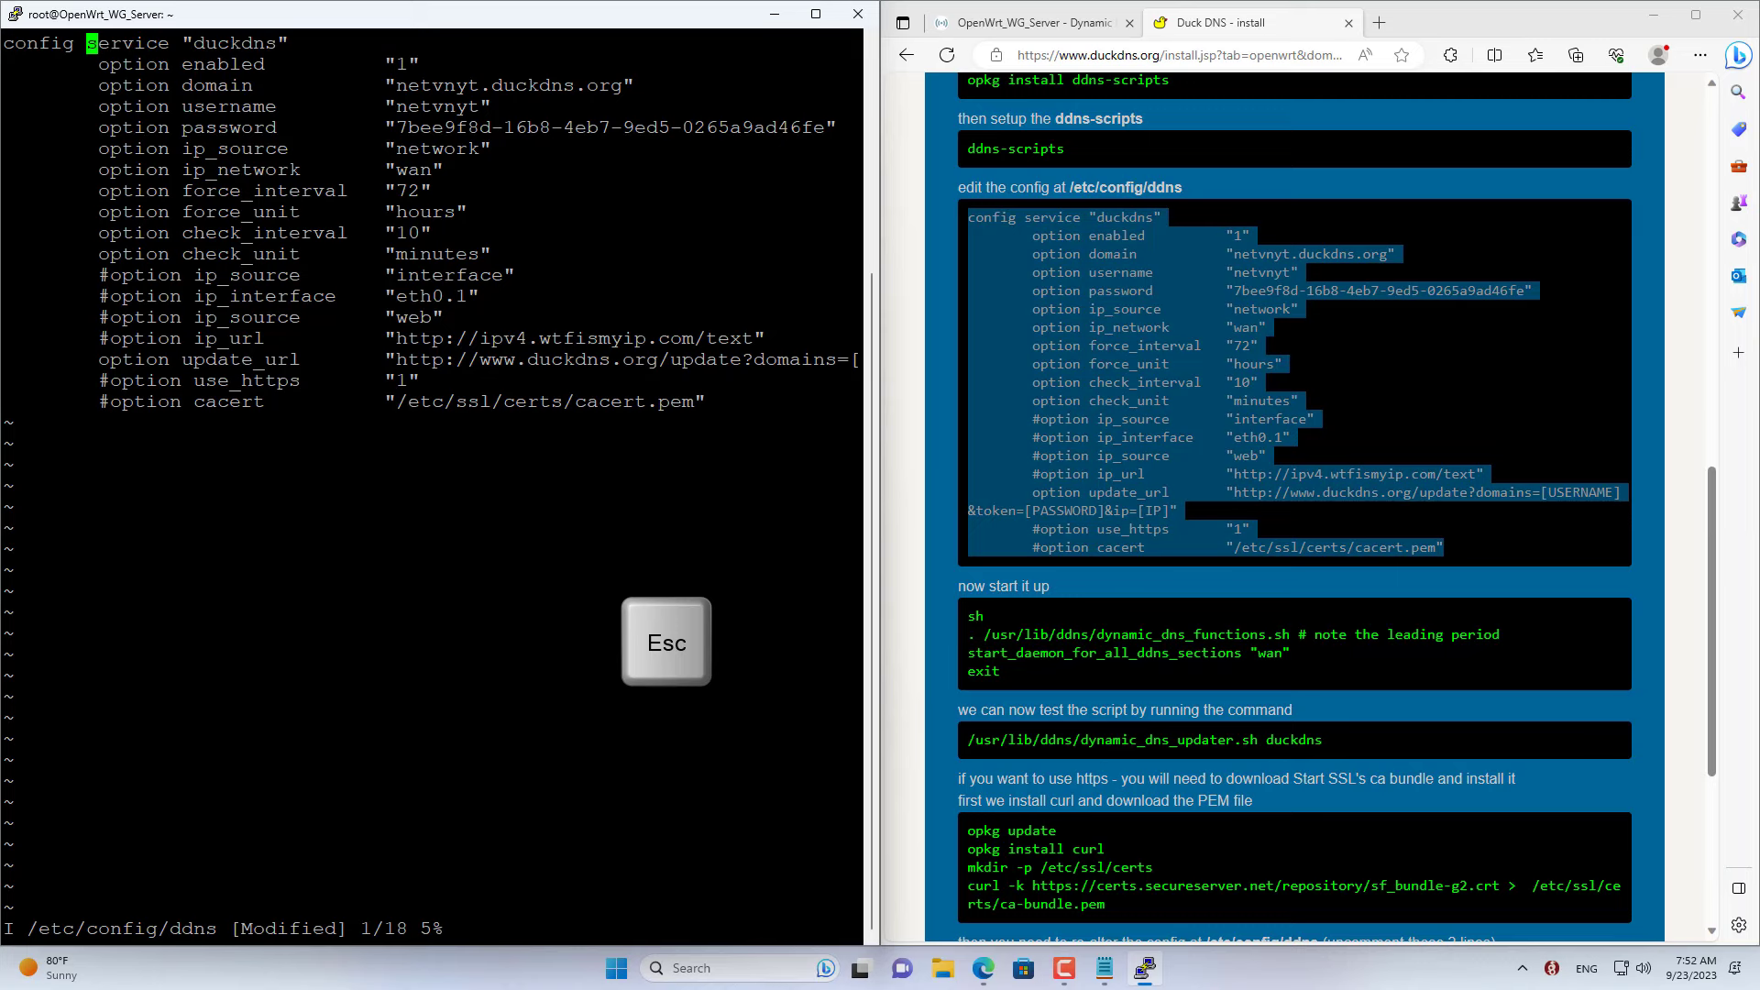
key("Escape")
type(":wq")
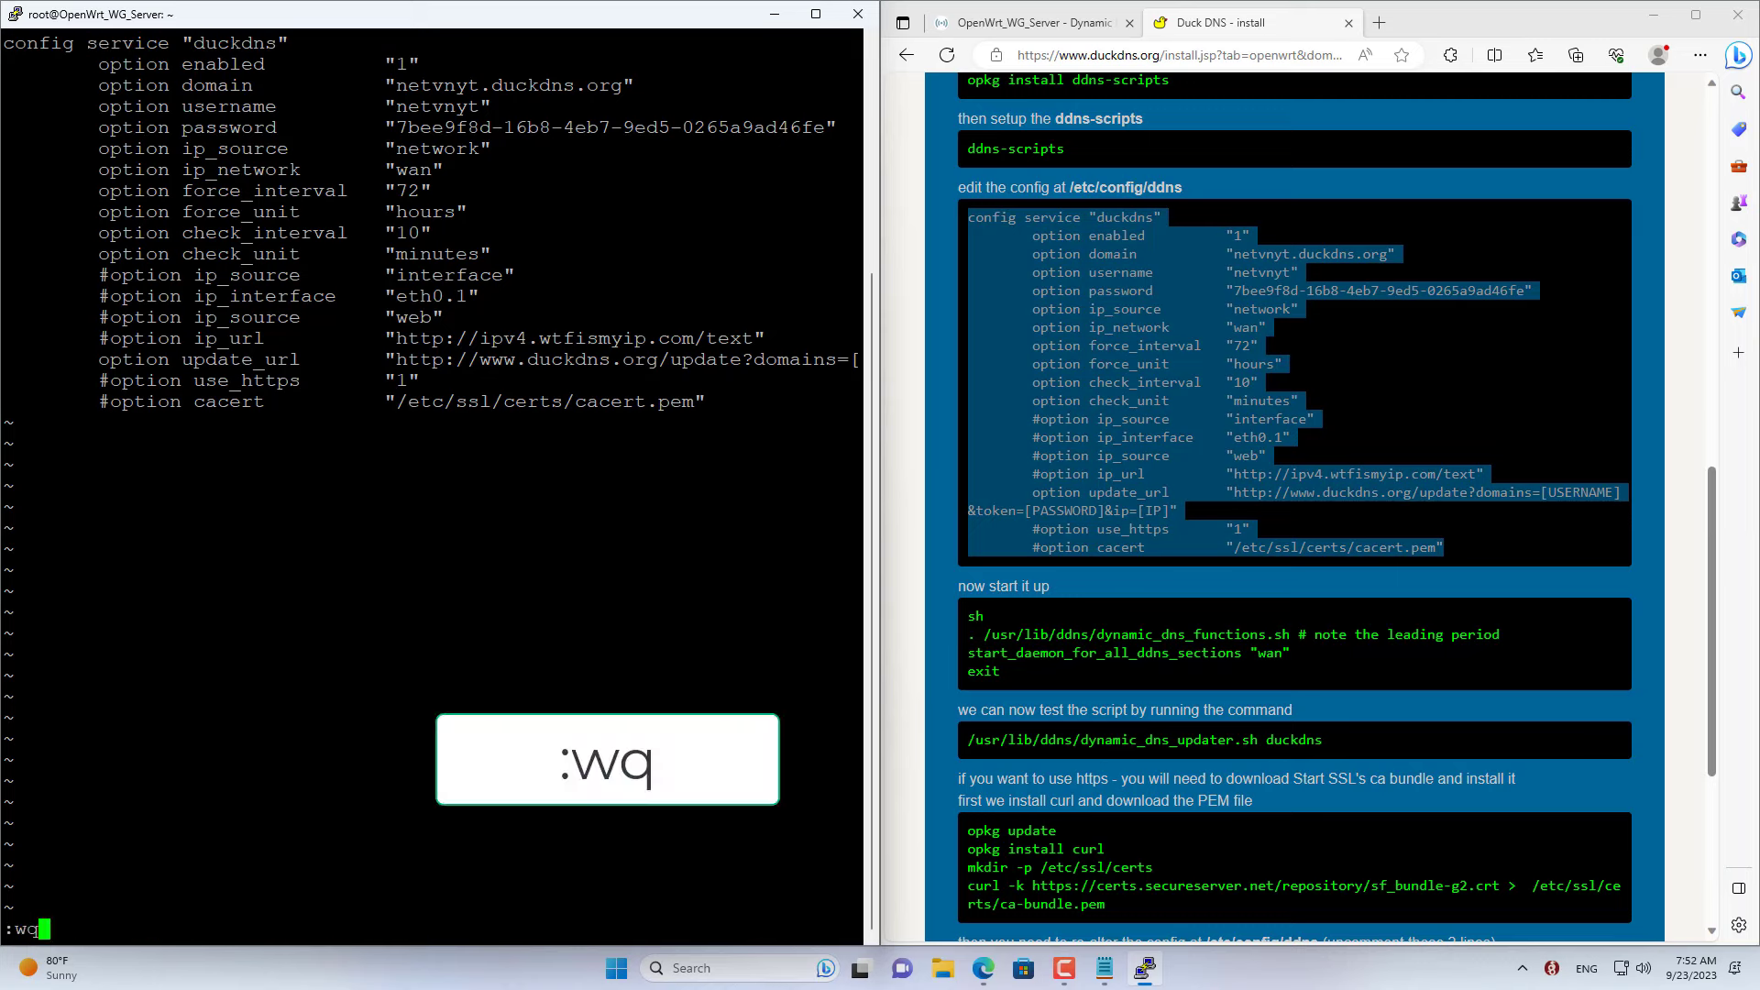
key("Return")
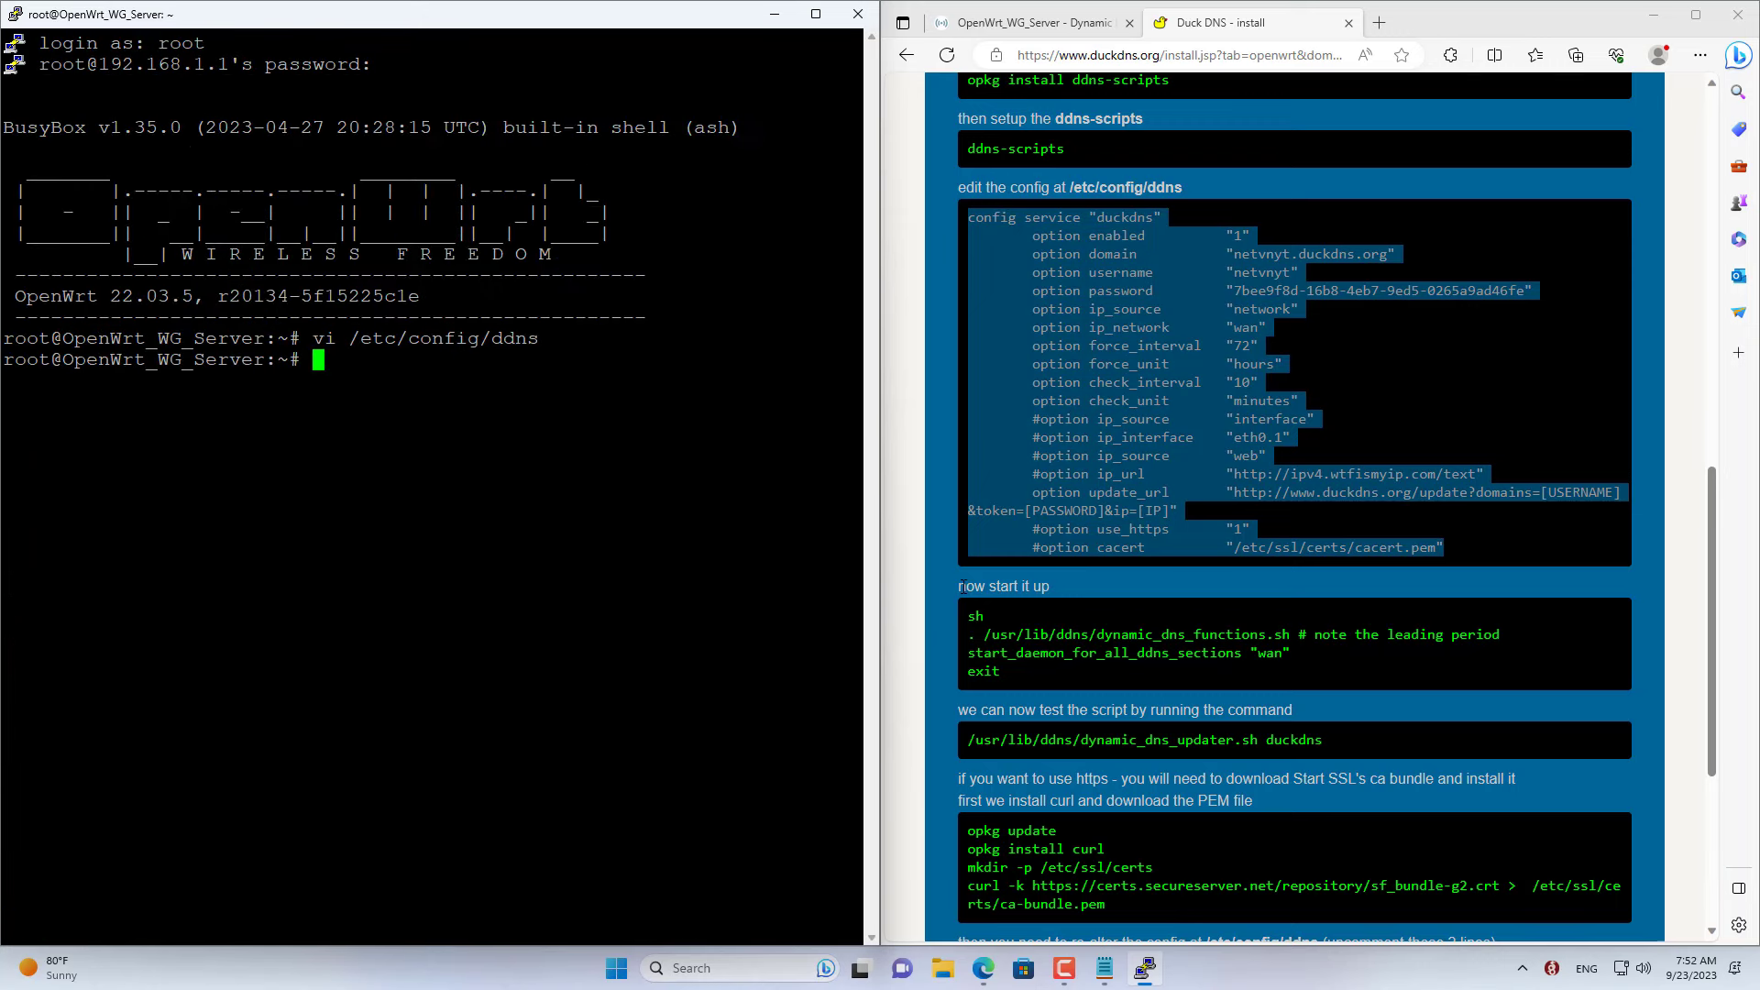
- Start a new sh shell on the router
left_click_drag(960, 587, 1034, 679)
key("alt+Tab")
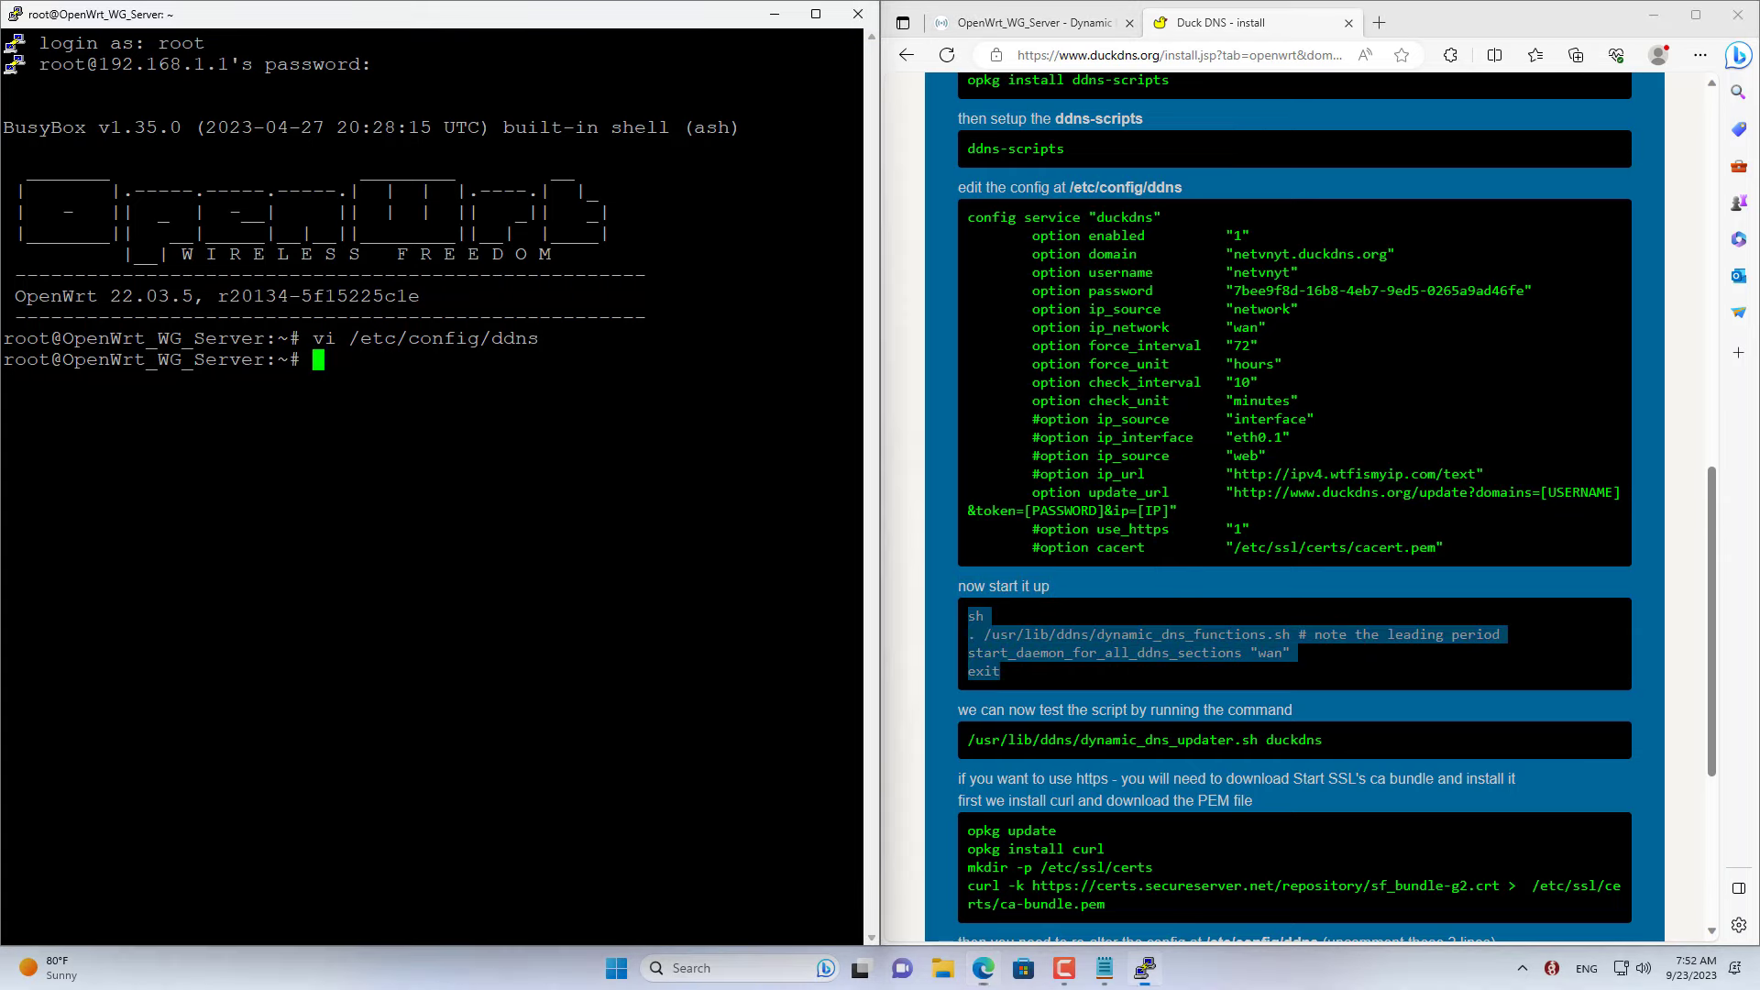
type("sh")
key("Return")
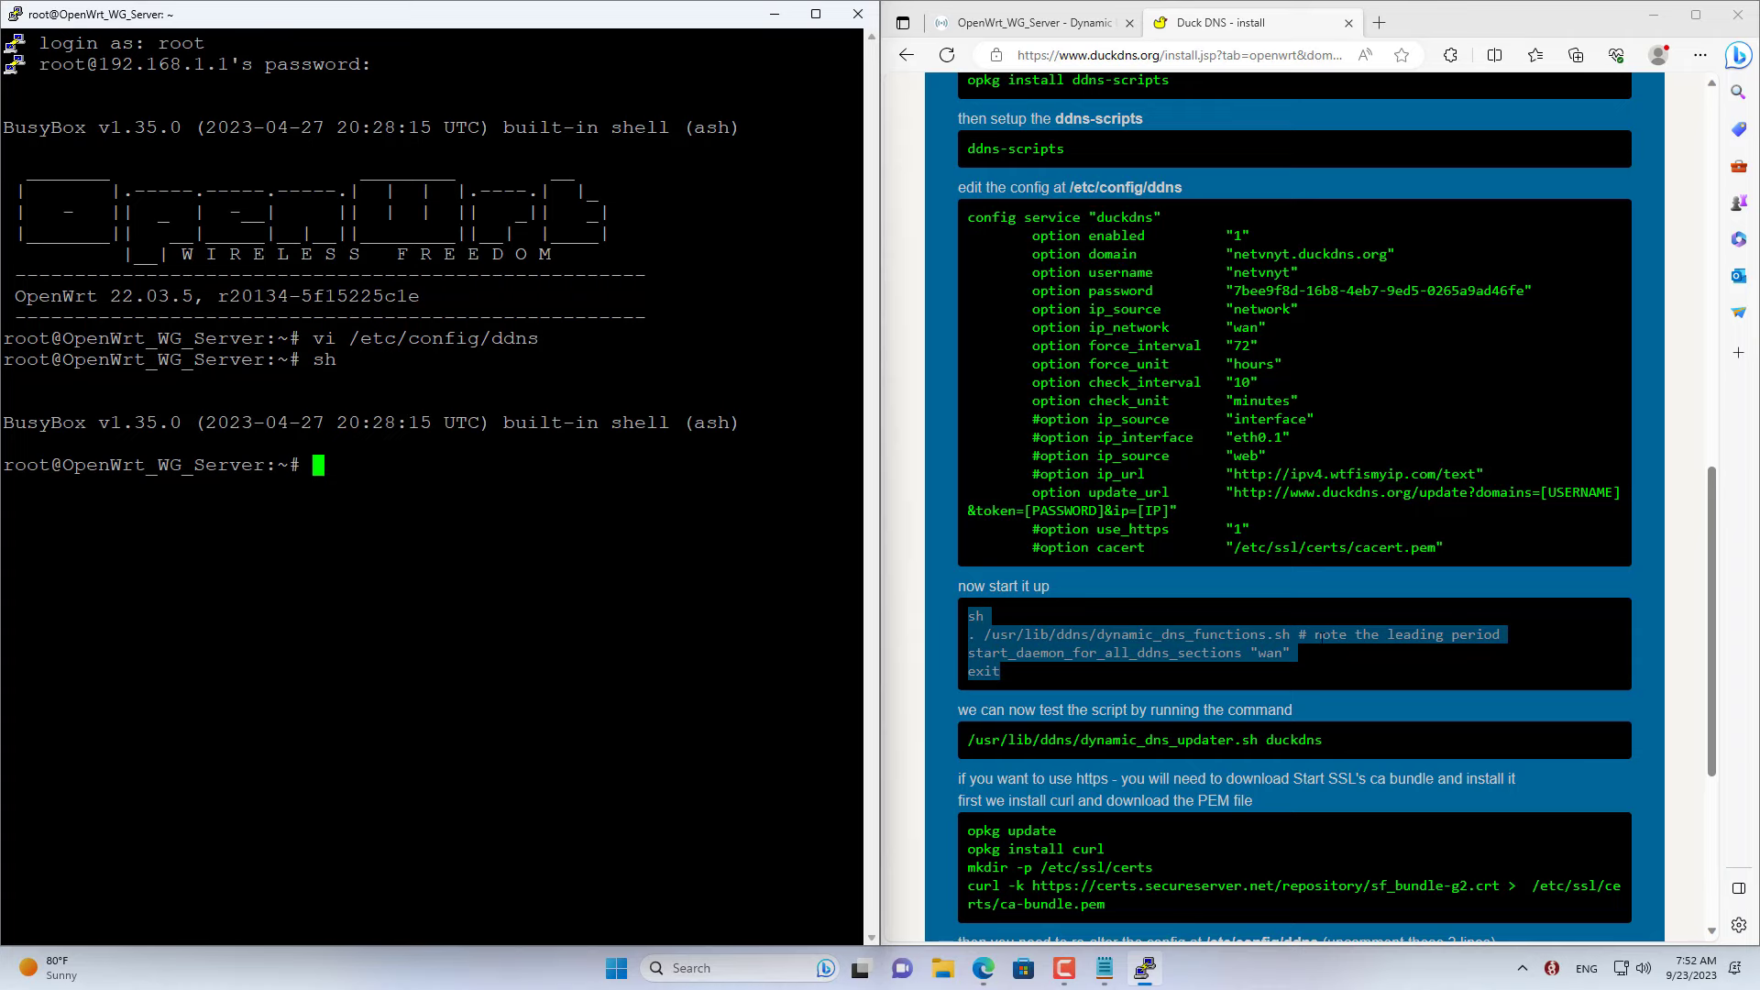
- Source /usr/lib/ddns/dynamic_dns_functions.sh in the shell, copied from the Duck DNS page
left_click(1321, 635)
left_click_drag(1291, 635, 968, 635)
key("ctrl+c")
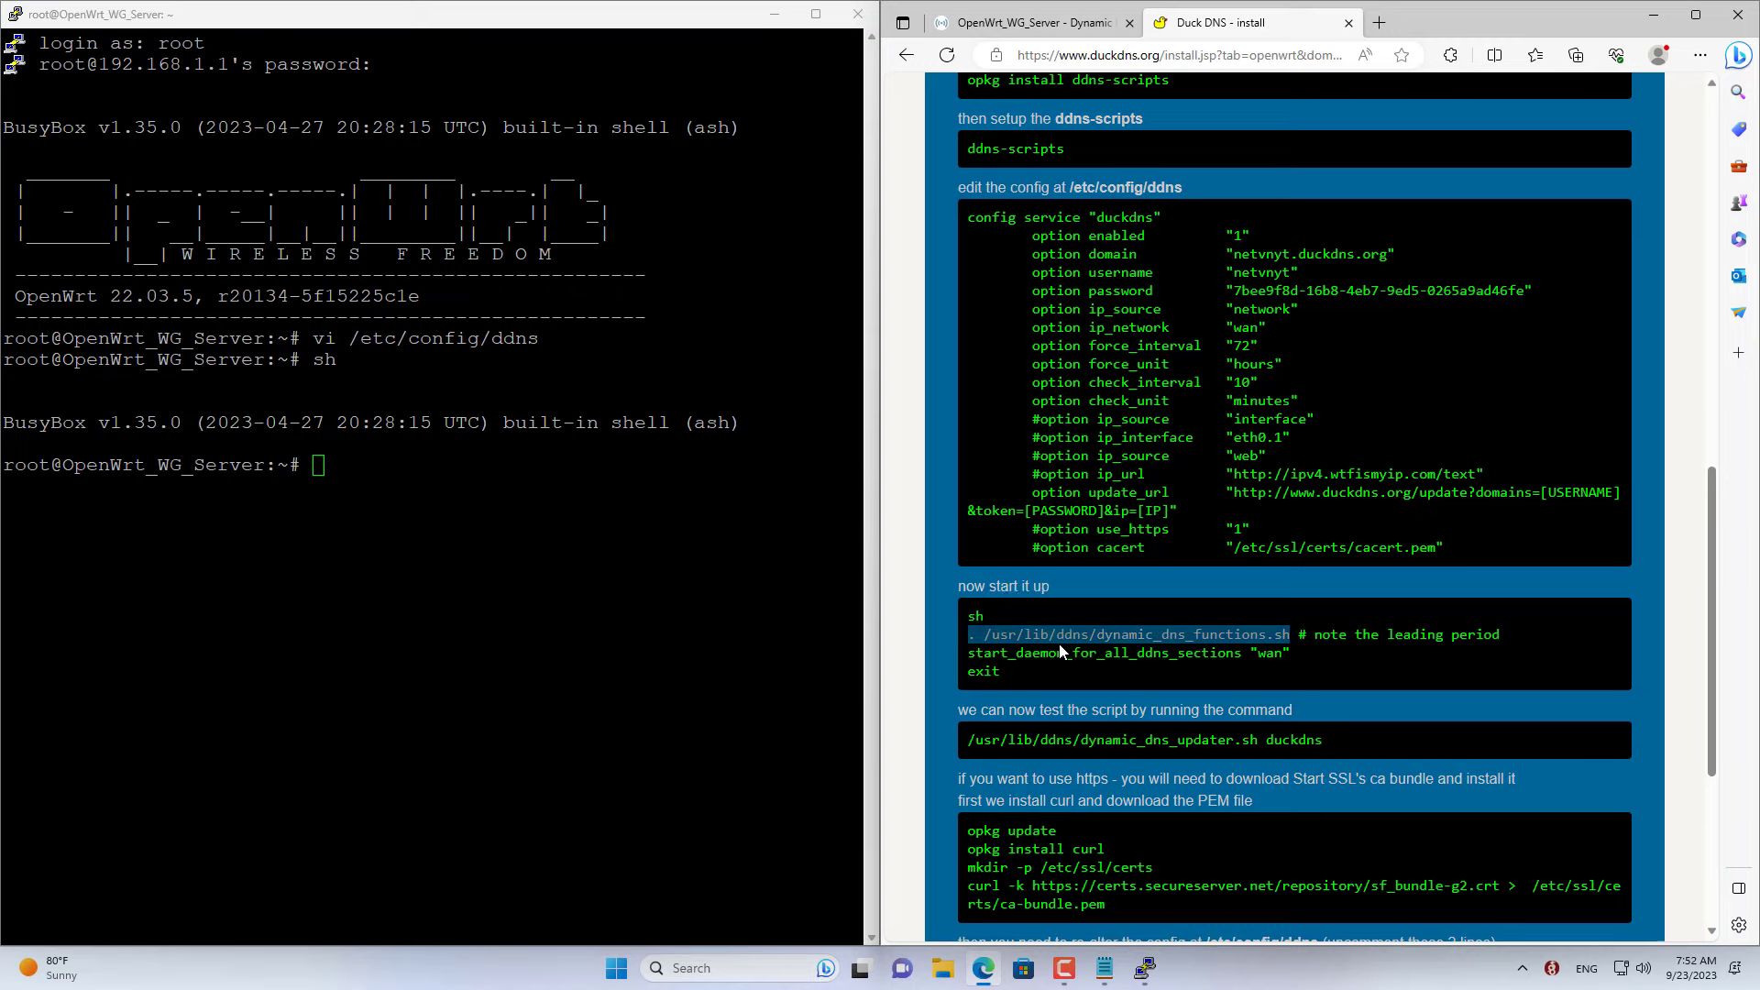
key("alt+Tab")
key("shift+Insert")
key("Return")
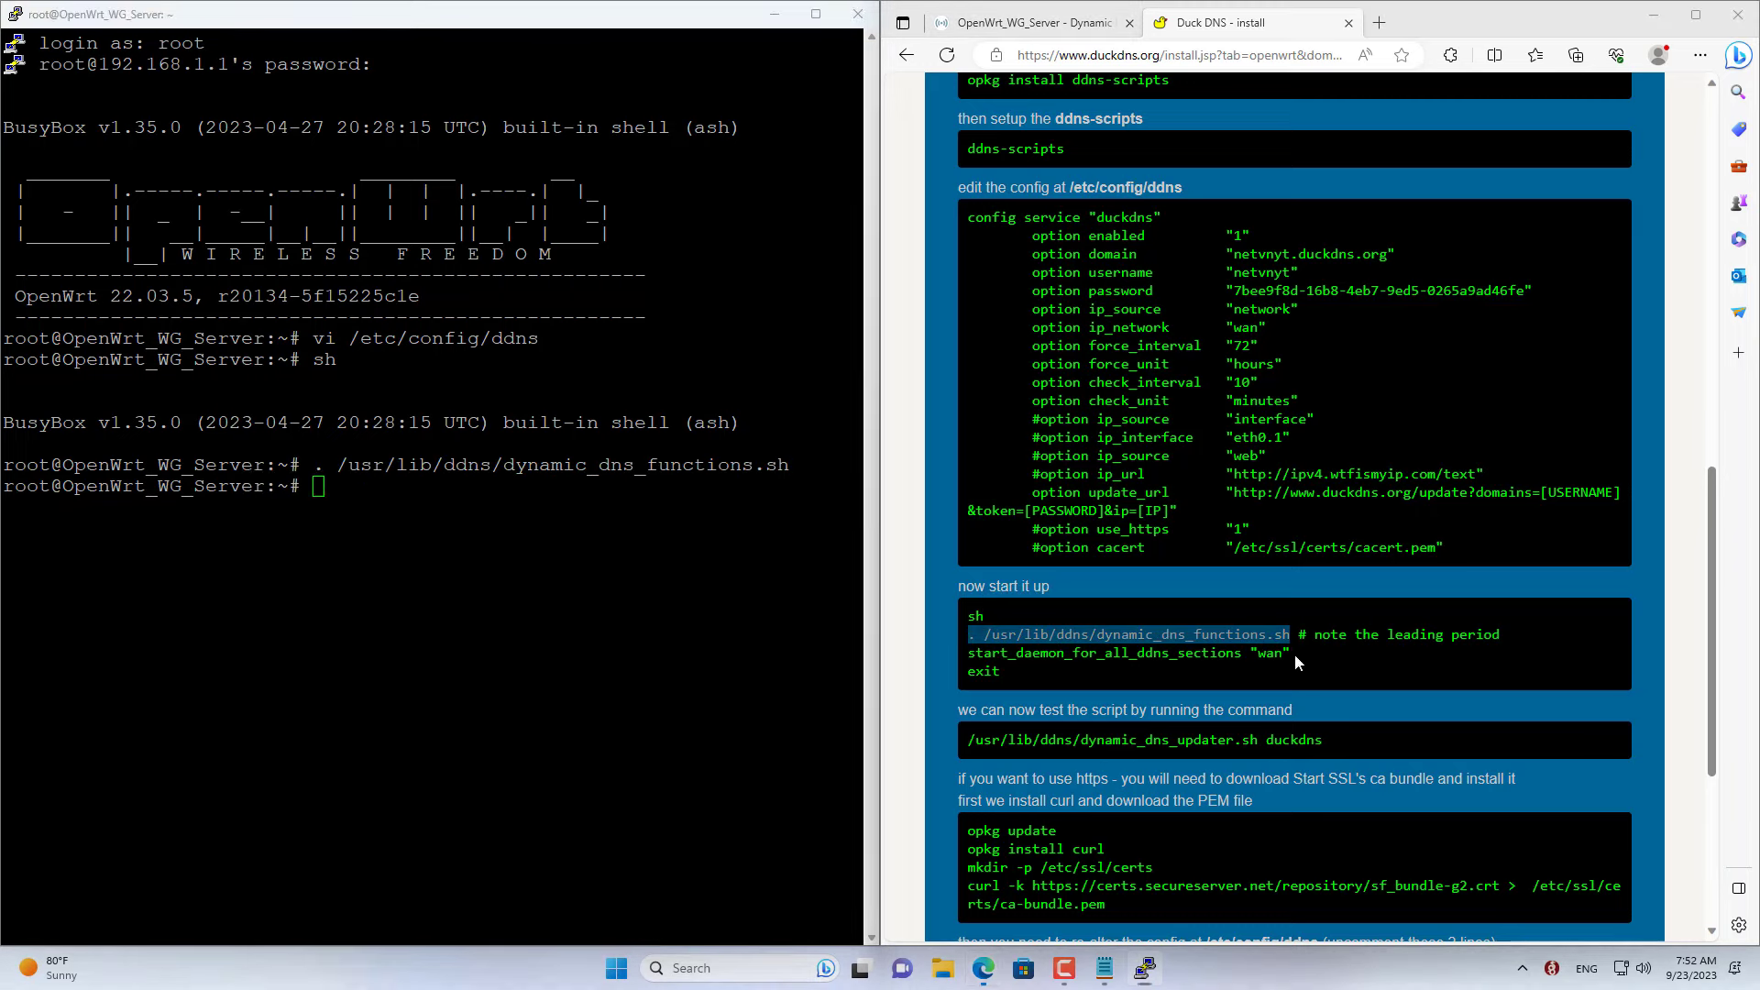
- Run start_daemon_for_all_ddns_sections "wan", exit the subshell, and return to LuCI's Dynamic DNS page
left_click_drag(1291, 653, 966, 653)
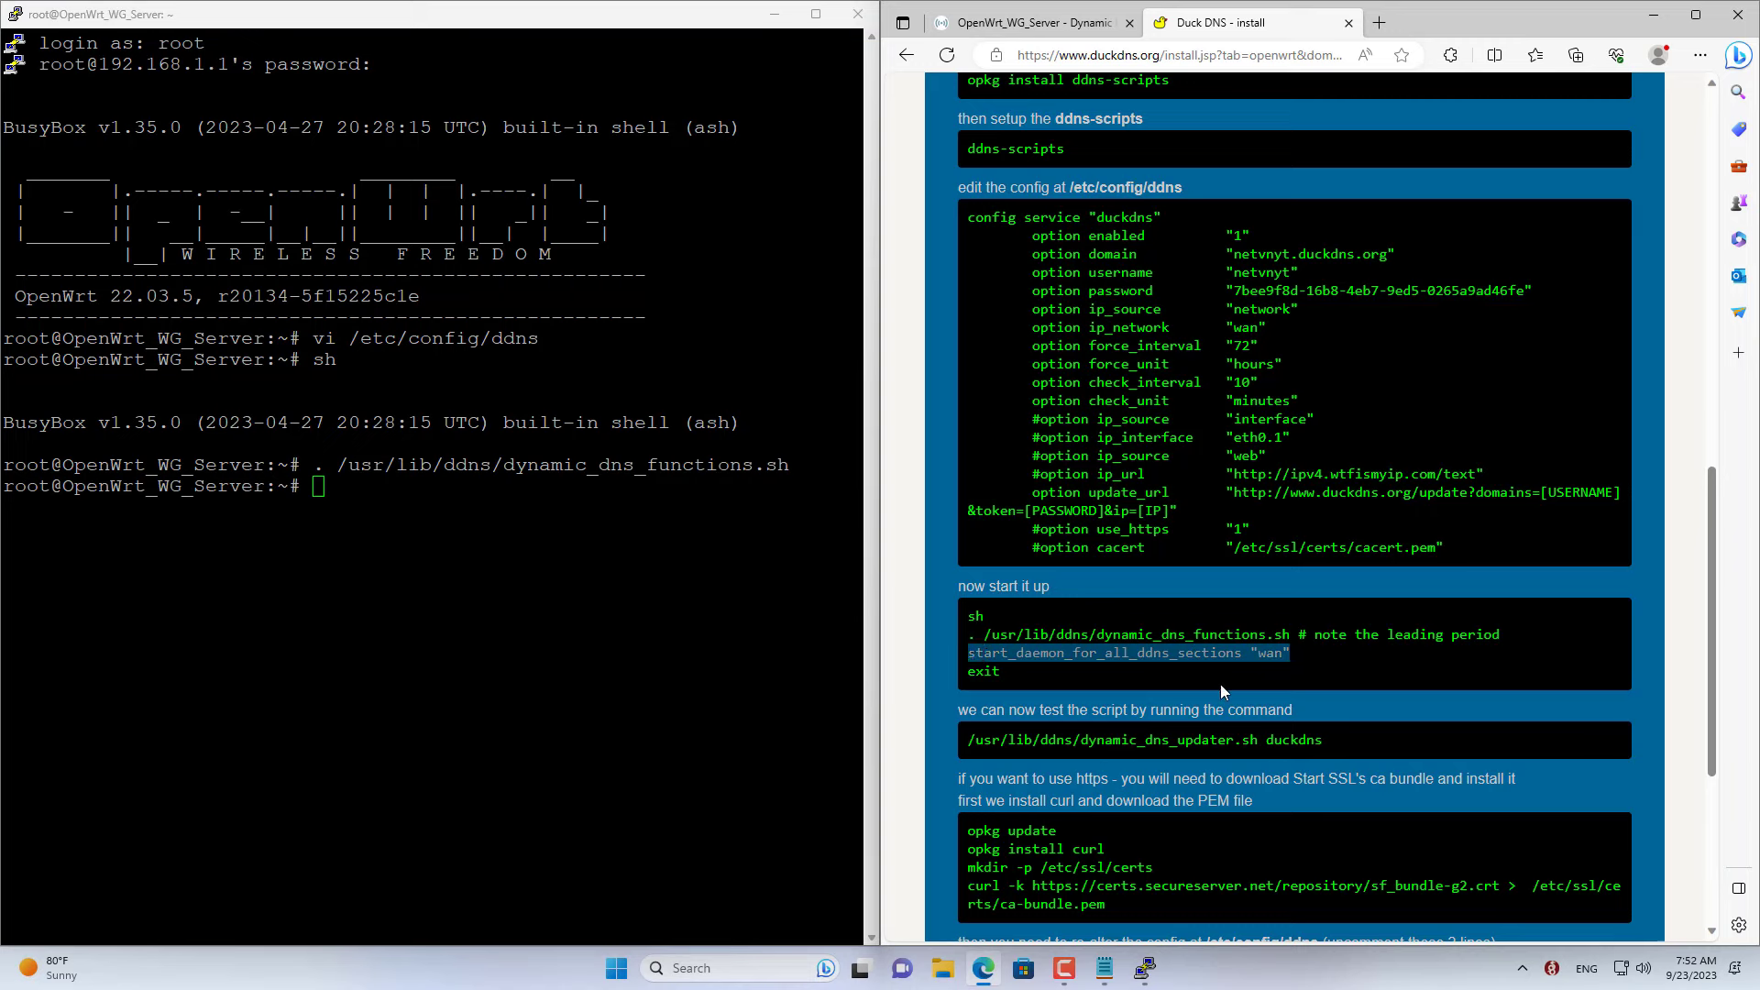
key("ctrl+c")
key("alt+Tab")
key("shift+Insert")
key("Return")
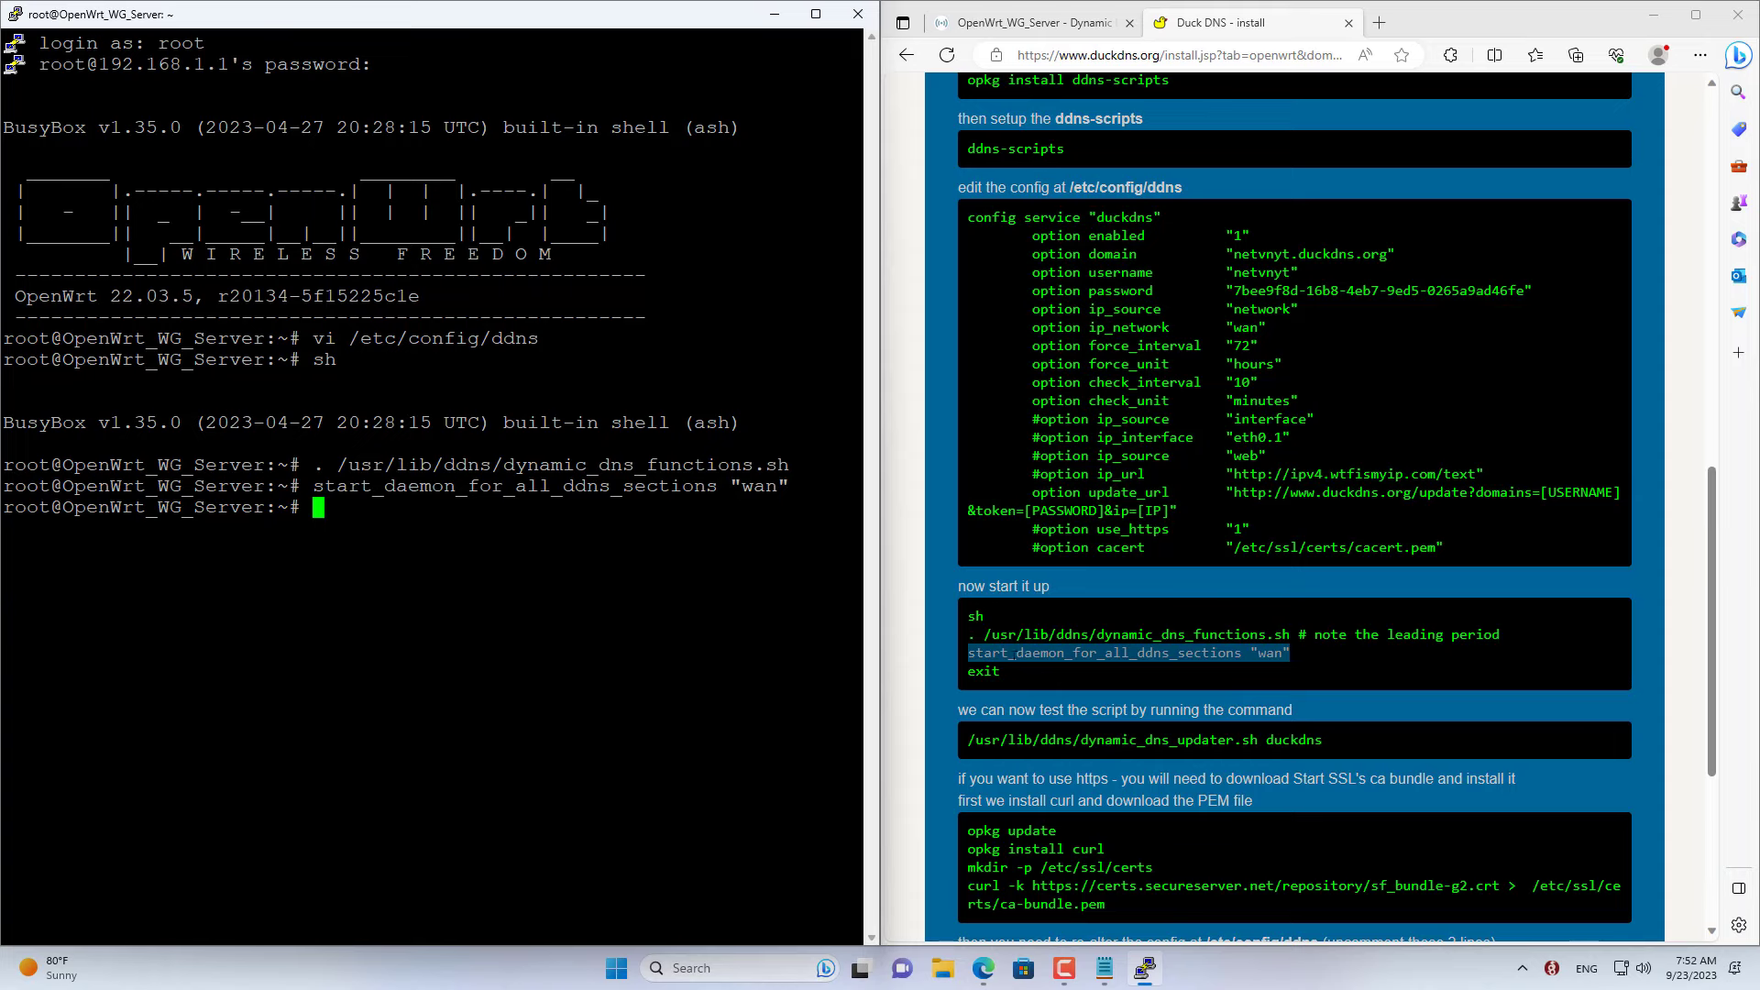
type("exit")
key("Return")
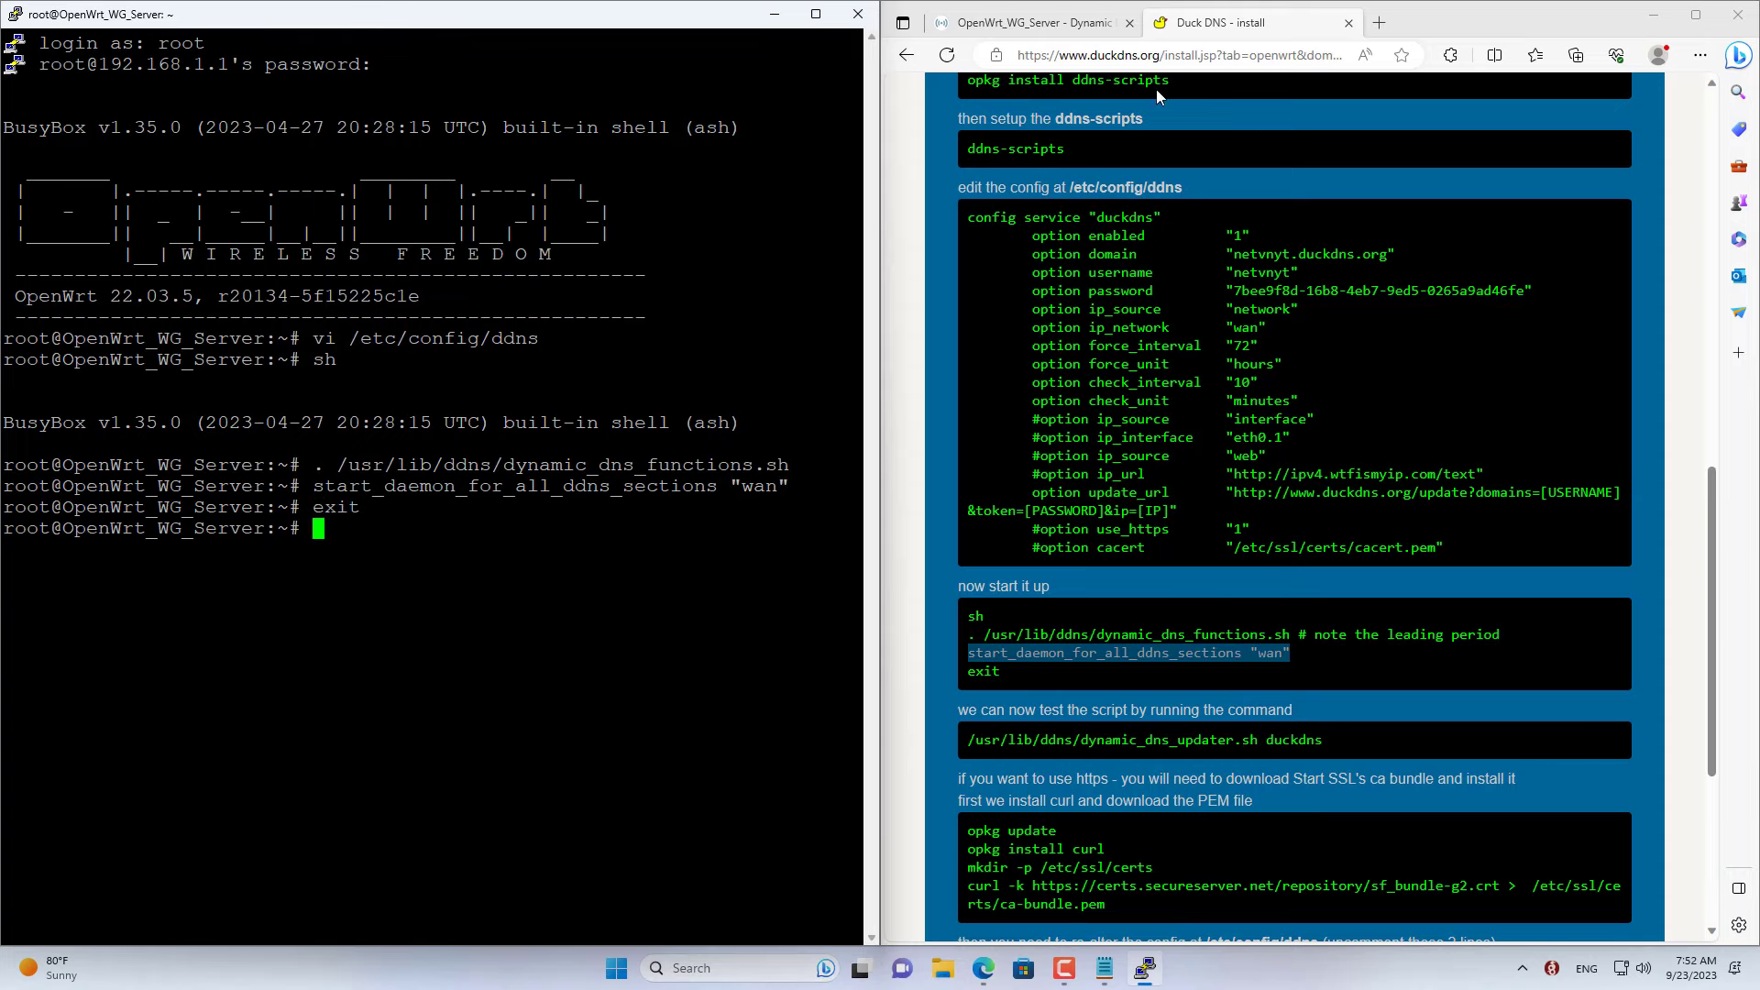
left_click(1089, 25)
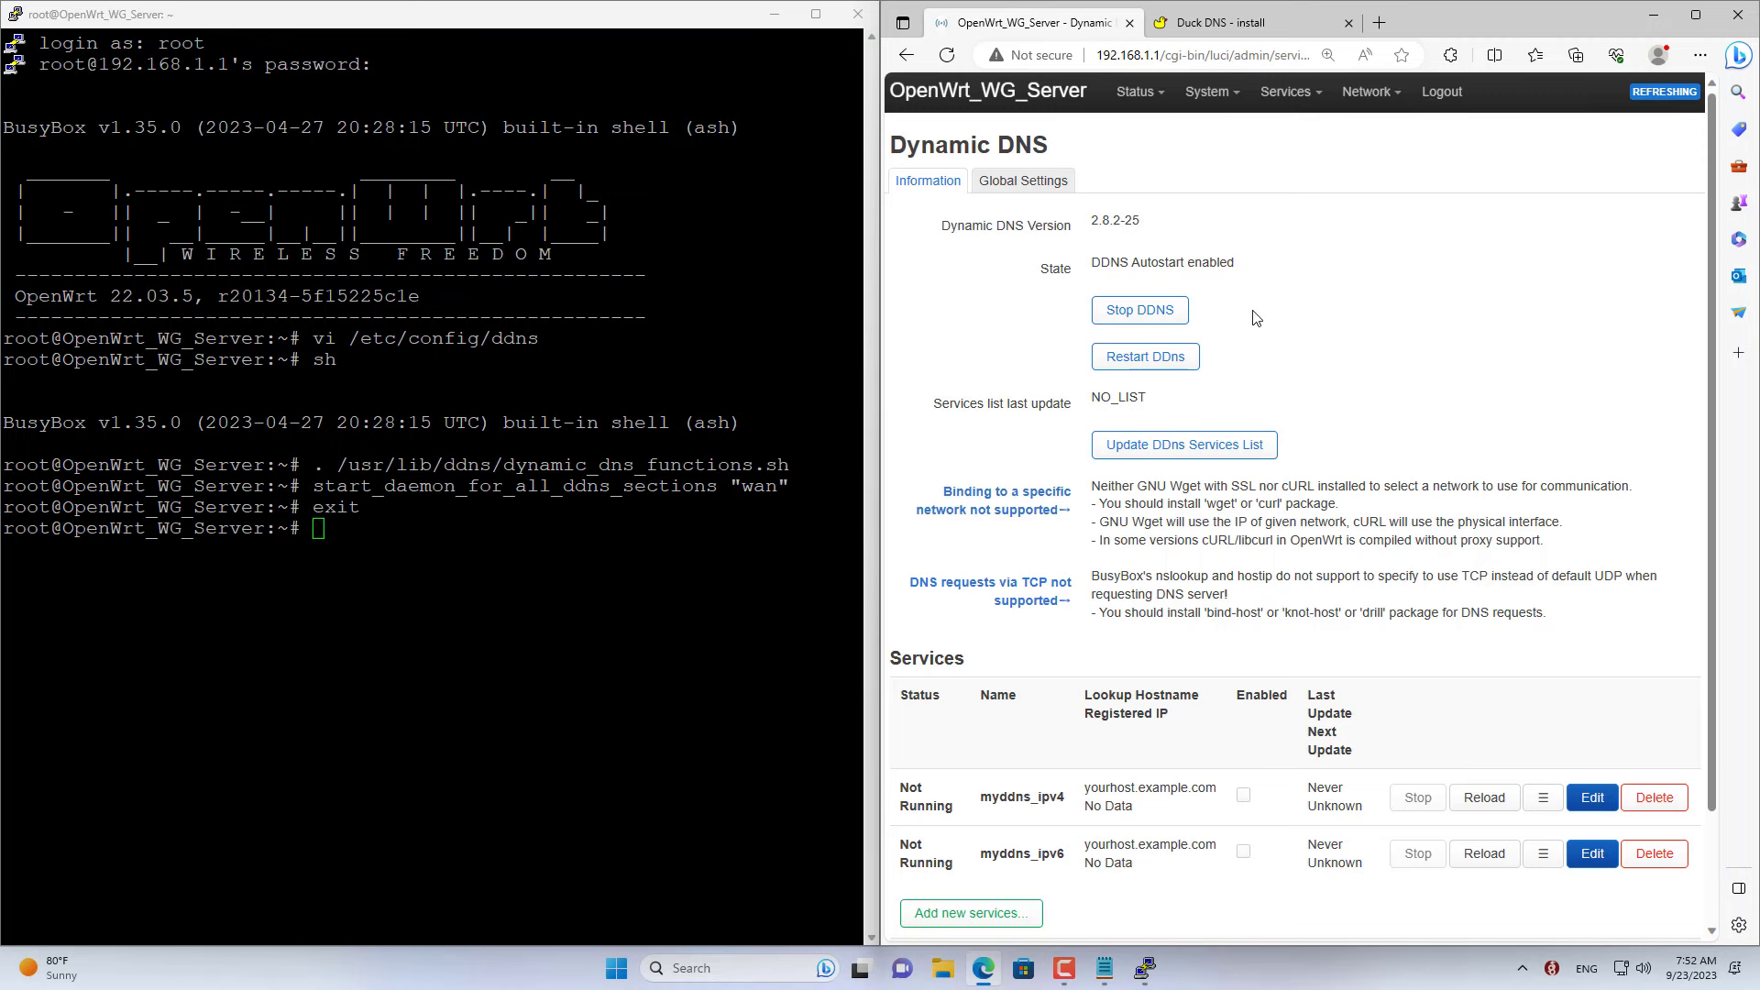
- Reload Services > Dynamic DNS to confirm the duckdns service is running
mouse_move(1285, 92)
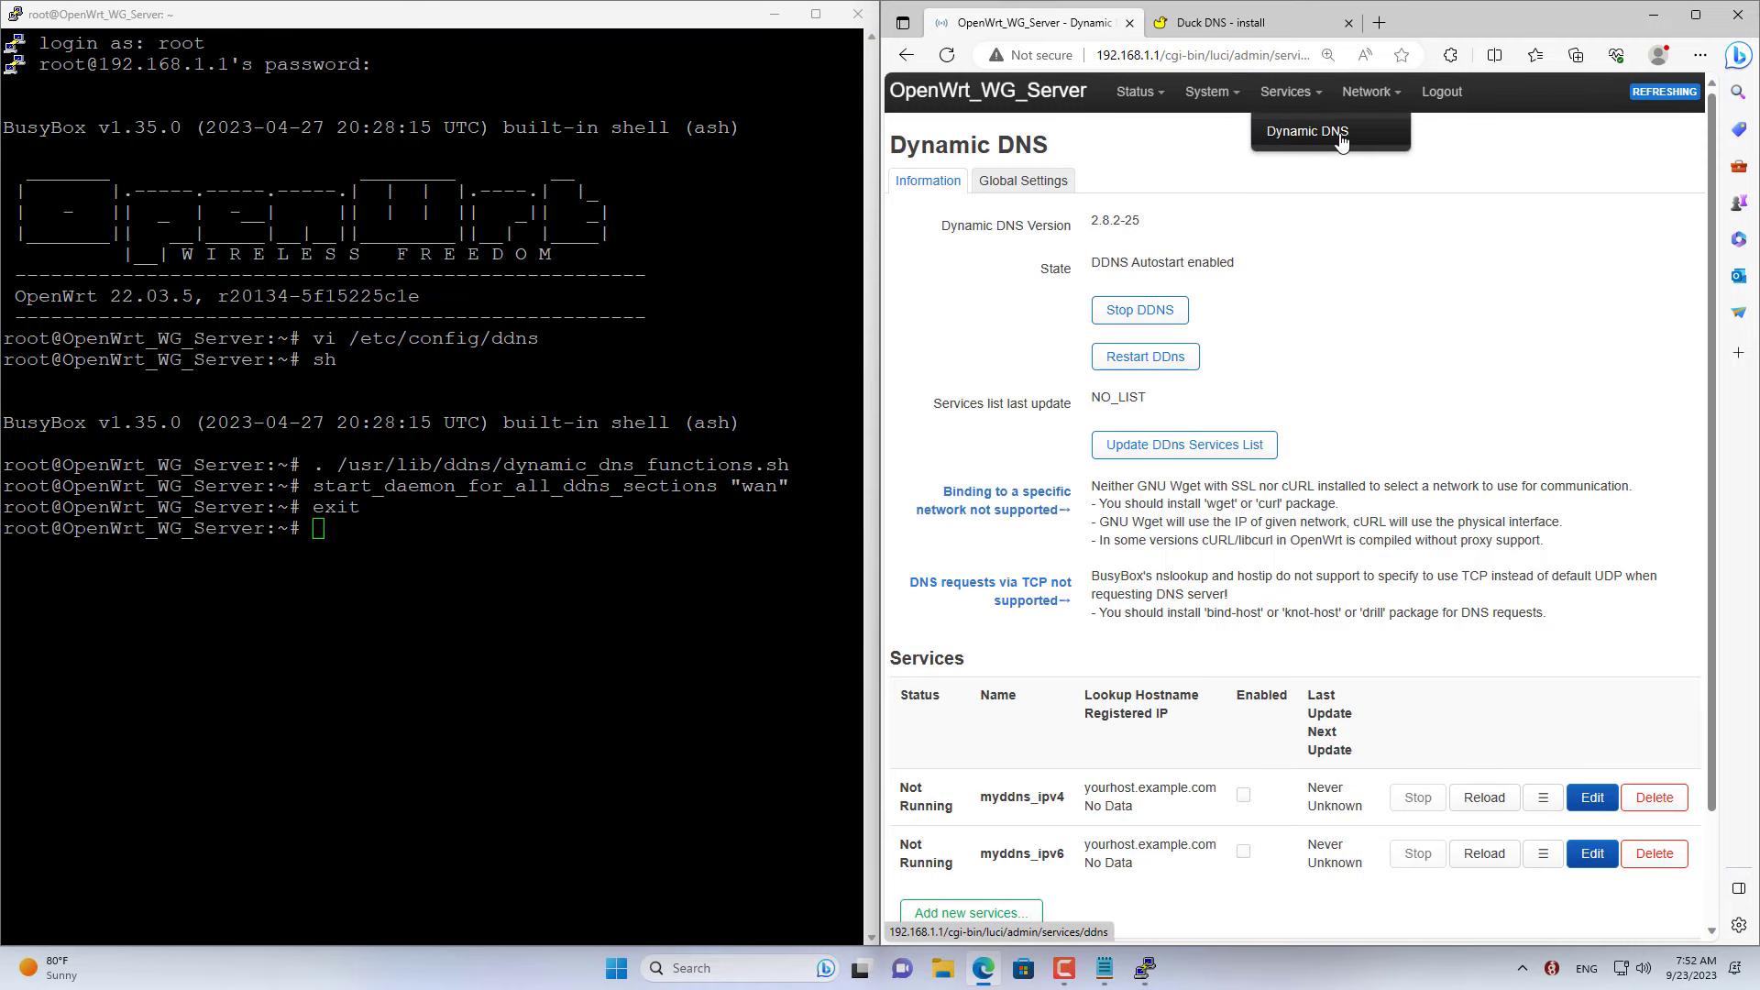
left_click(1296, 133)
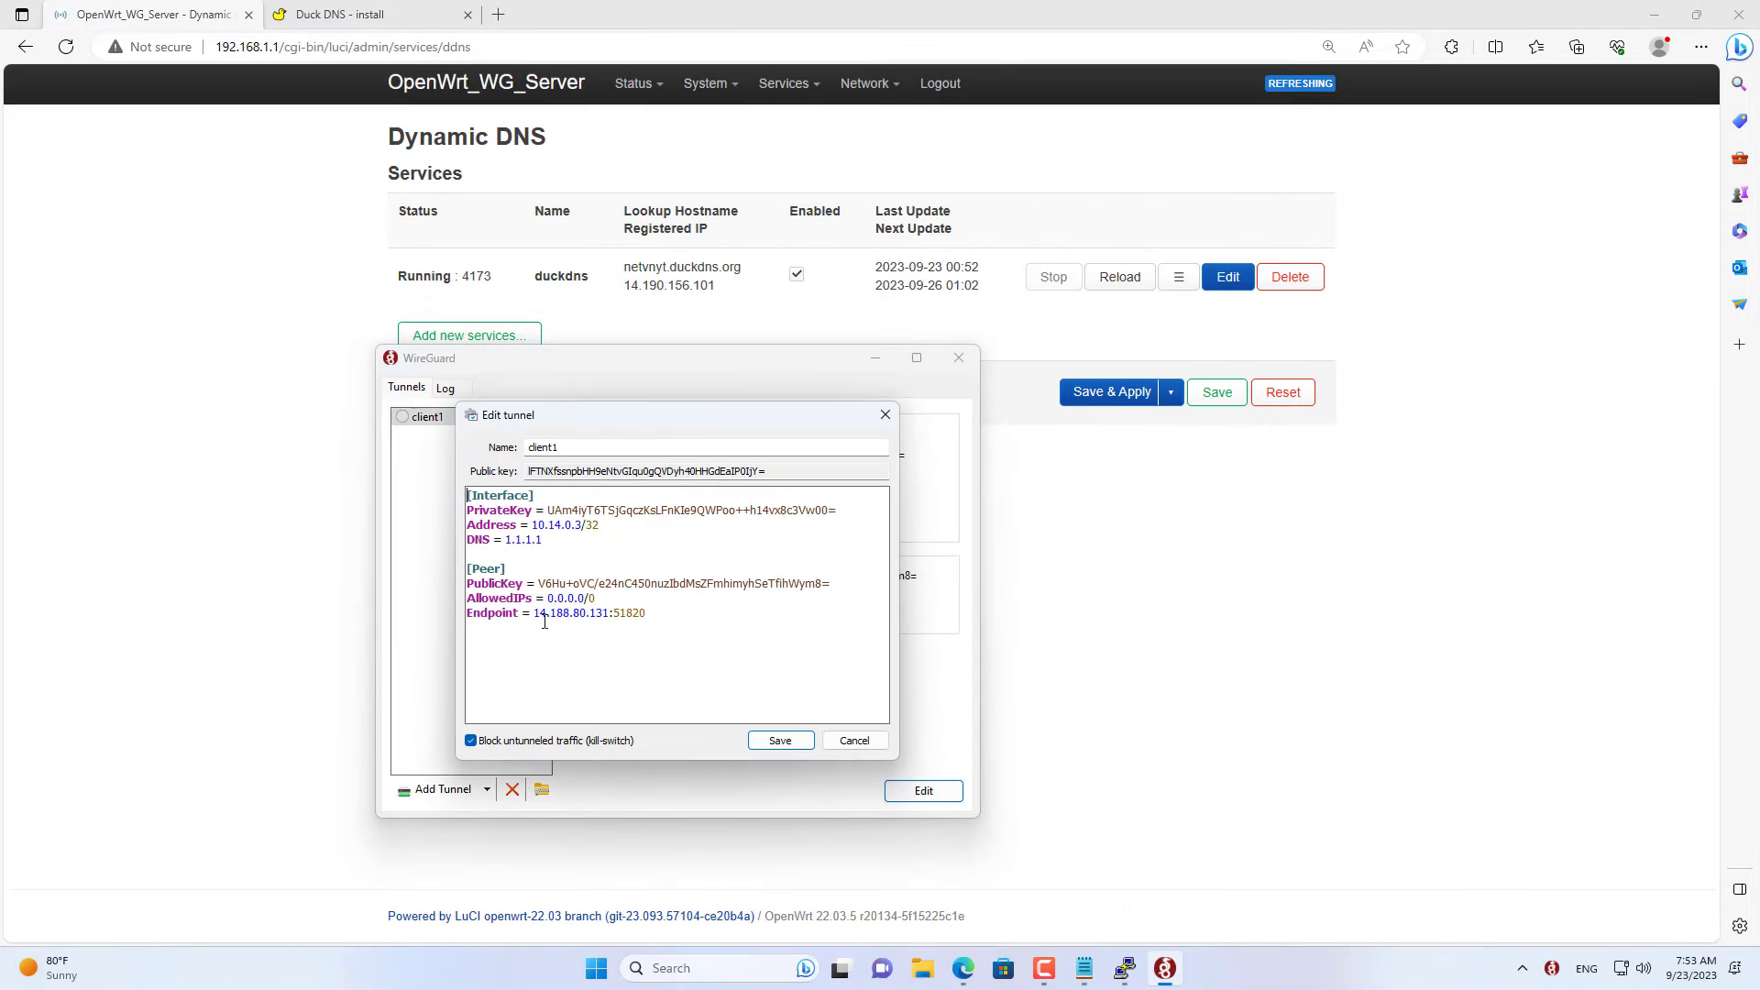
left_click_drag(534, 617, 609, 617)
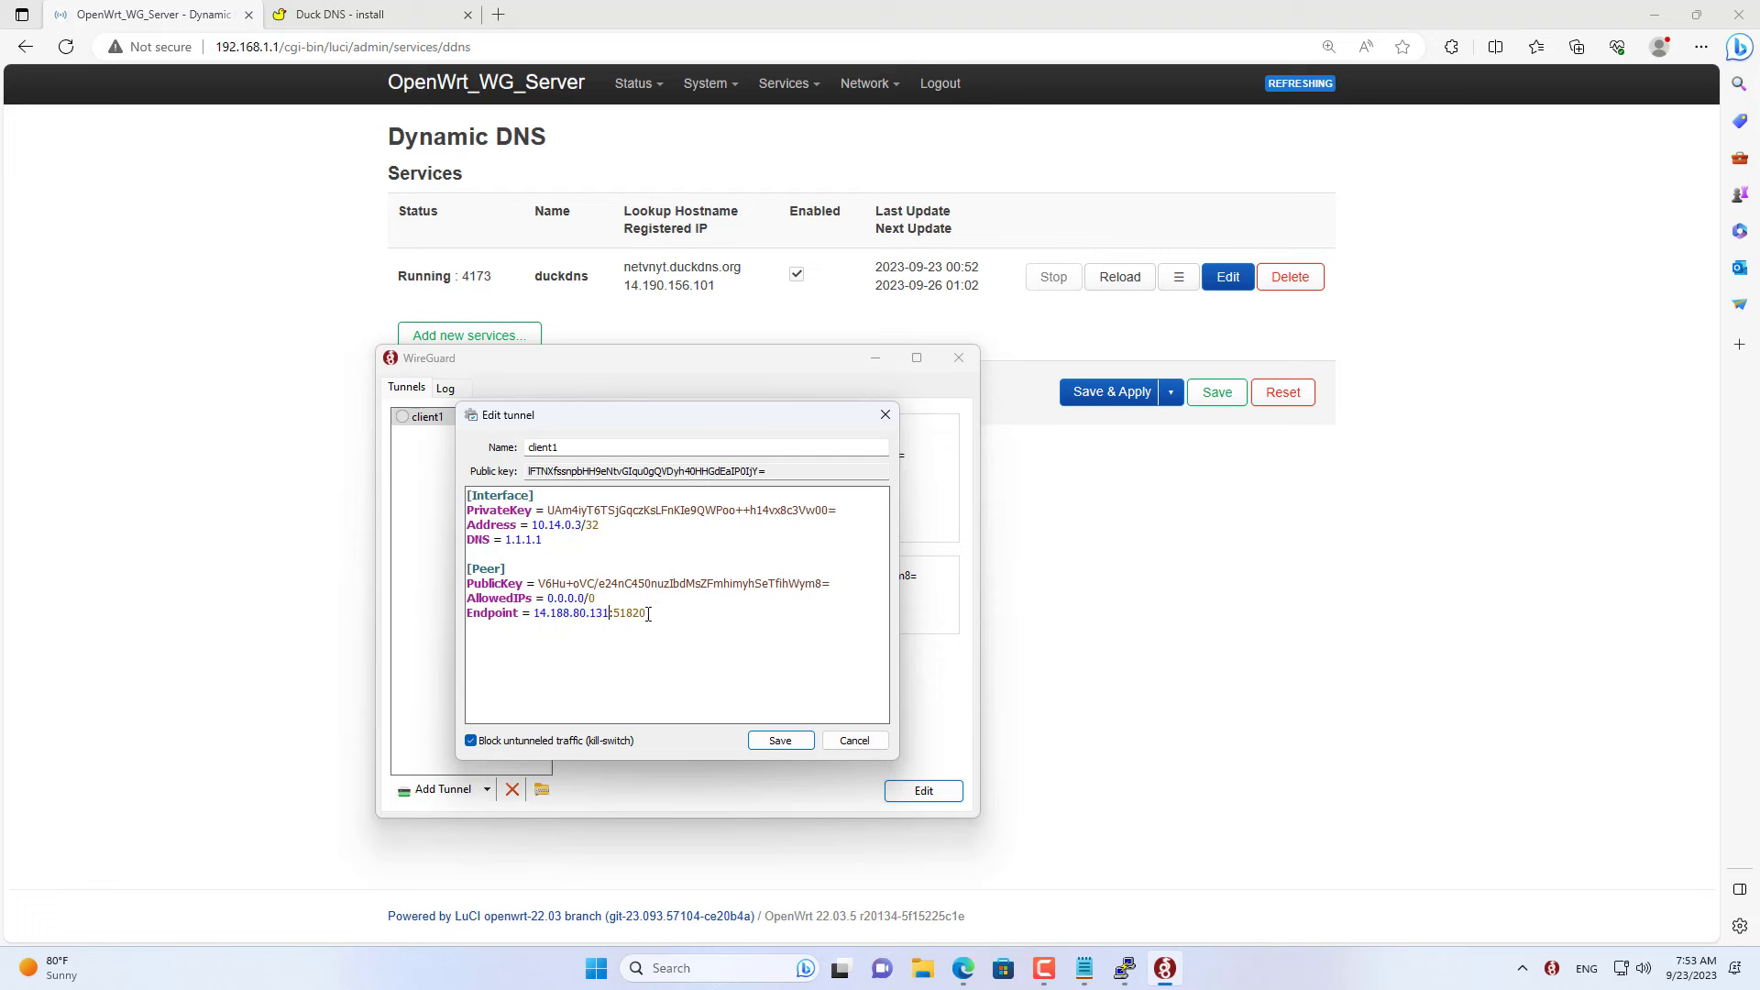
key("BackSpace")
type("netvnyt.duckdns.org")
left_click_drag(535, 611, 640, 610)
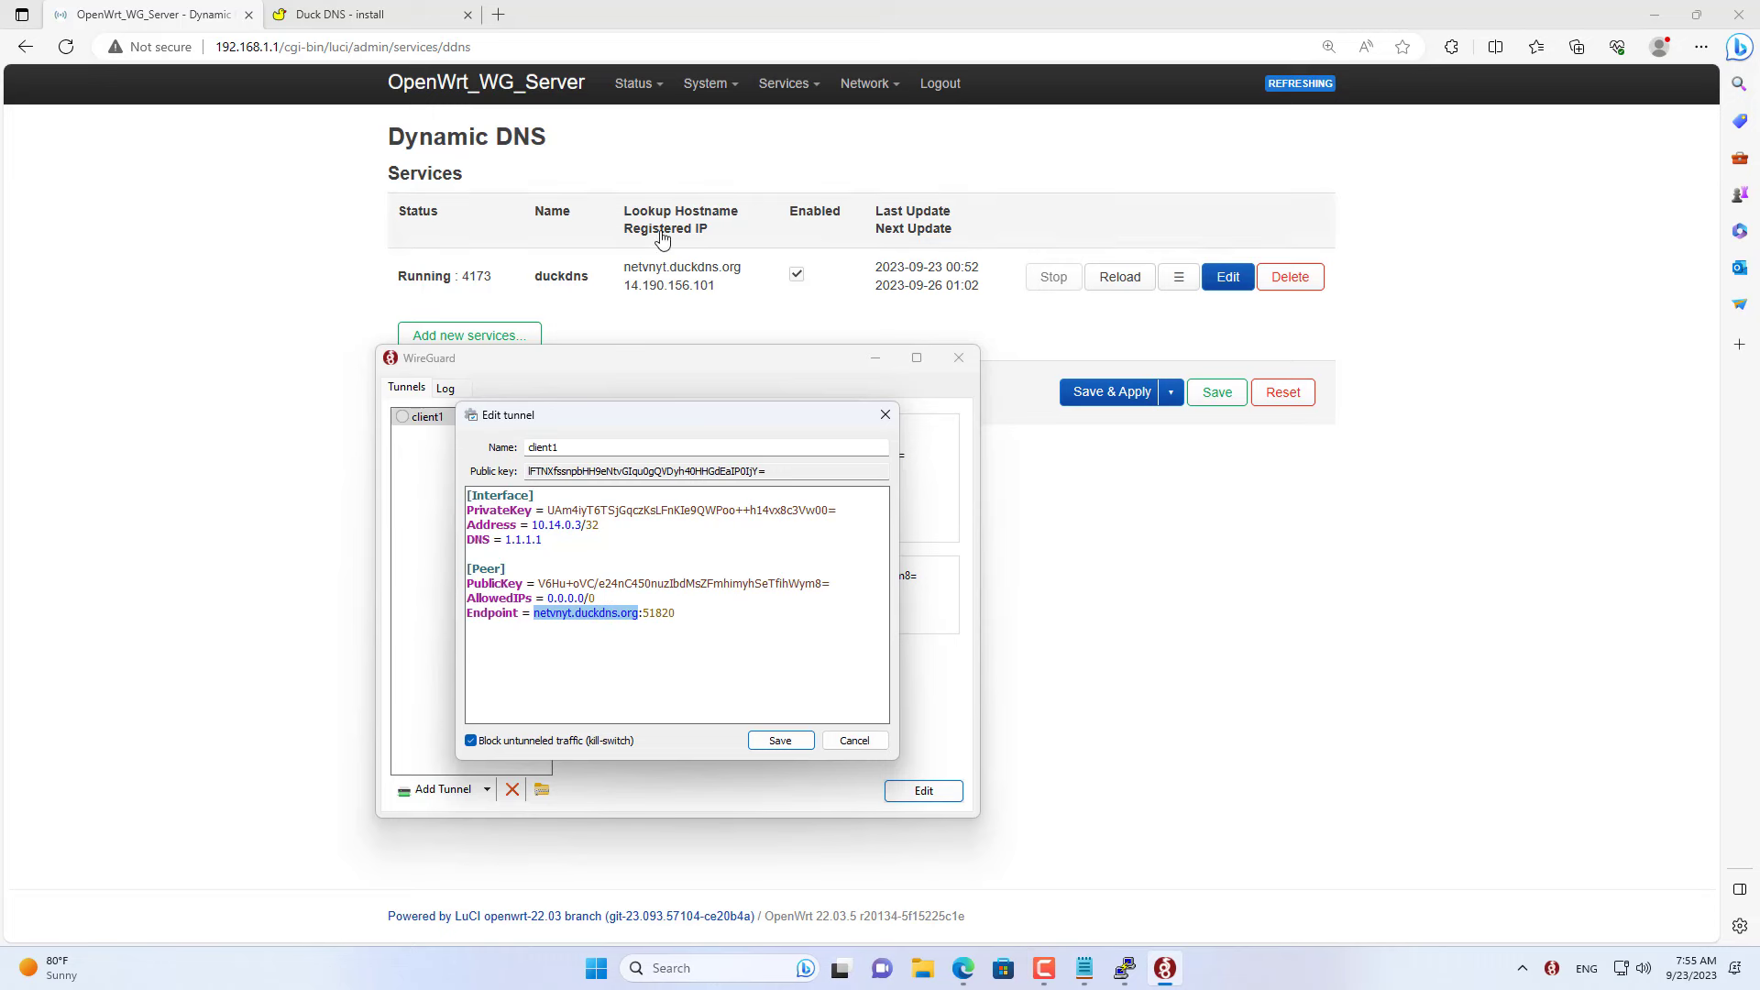
left_click(782, 740)
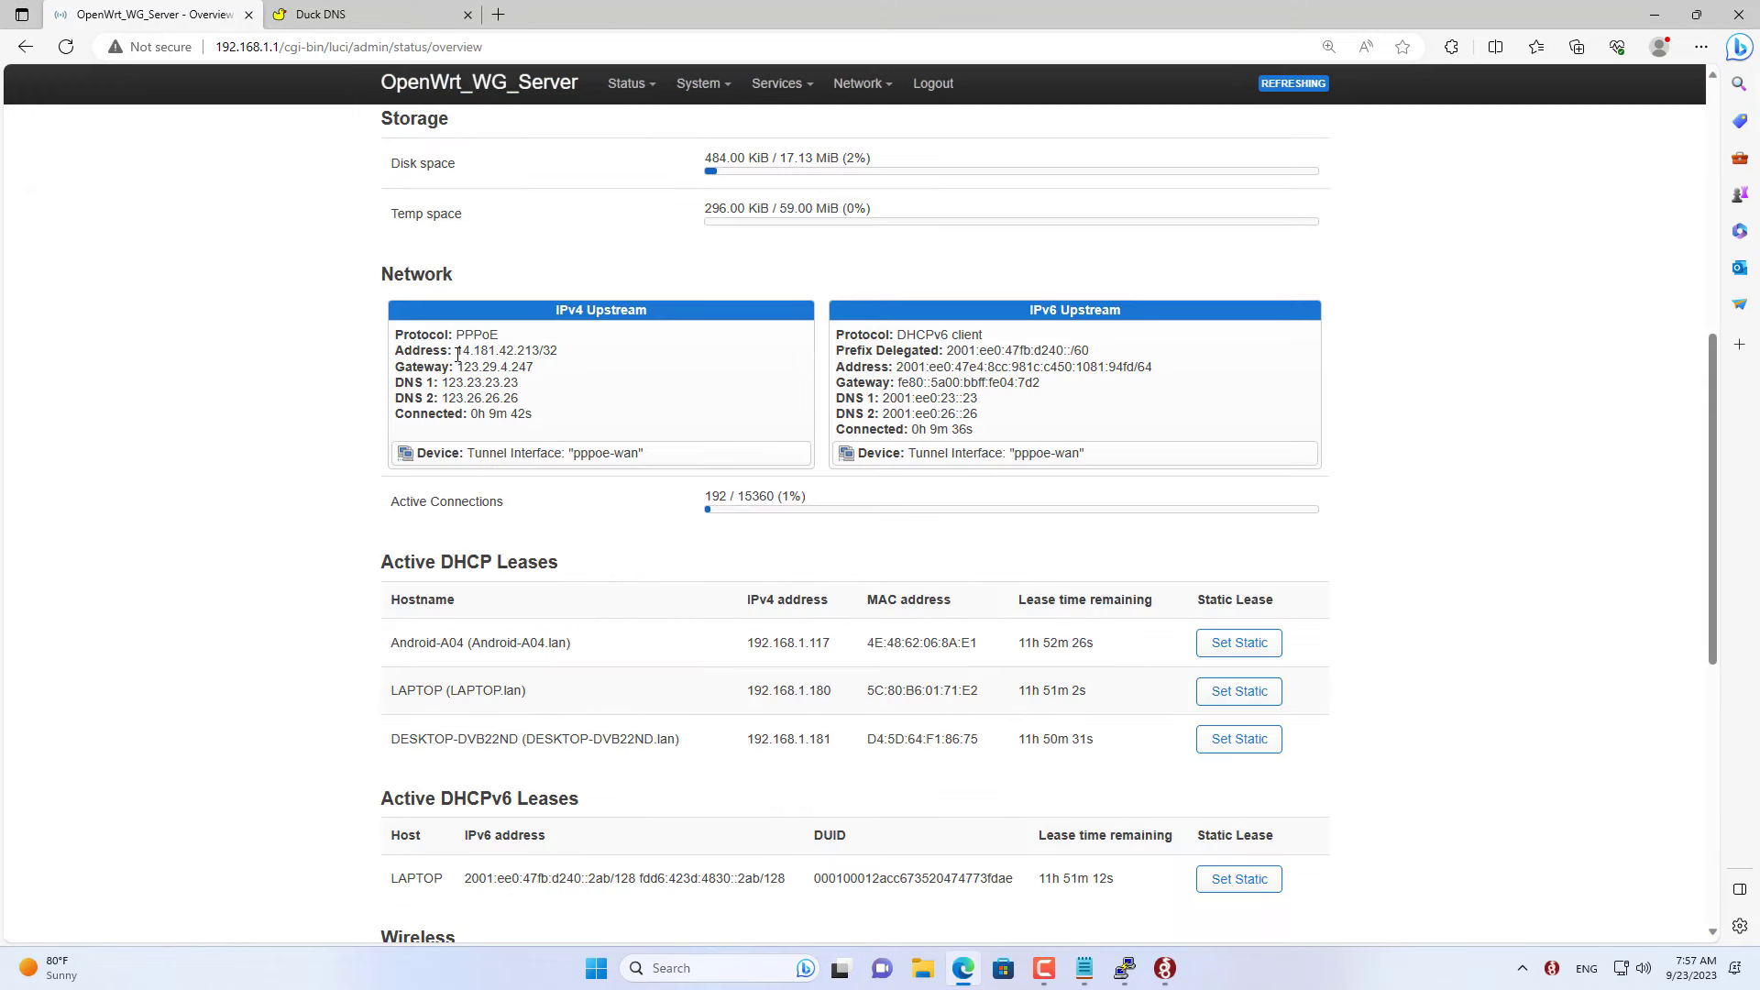
- Activate client1 and compare its resolved endpoint with the router's WAN IPv4 address
left_click_drag(457, 354, 569, 358)
left_click(1166, 968)
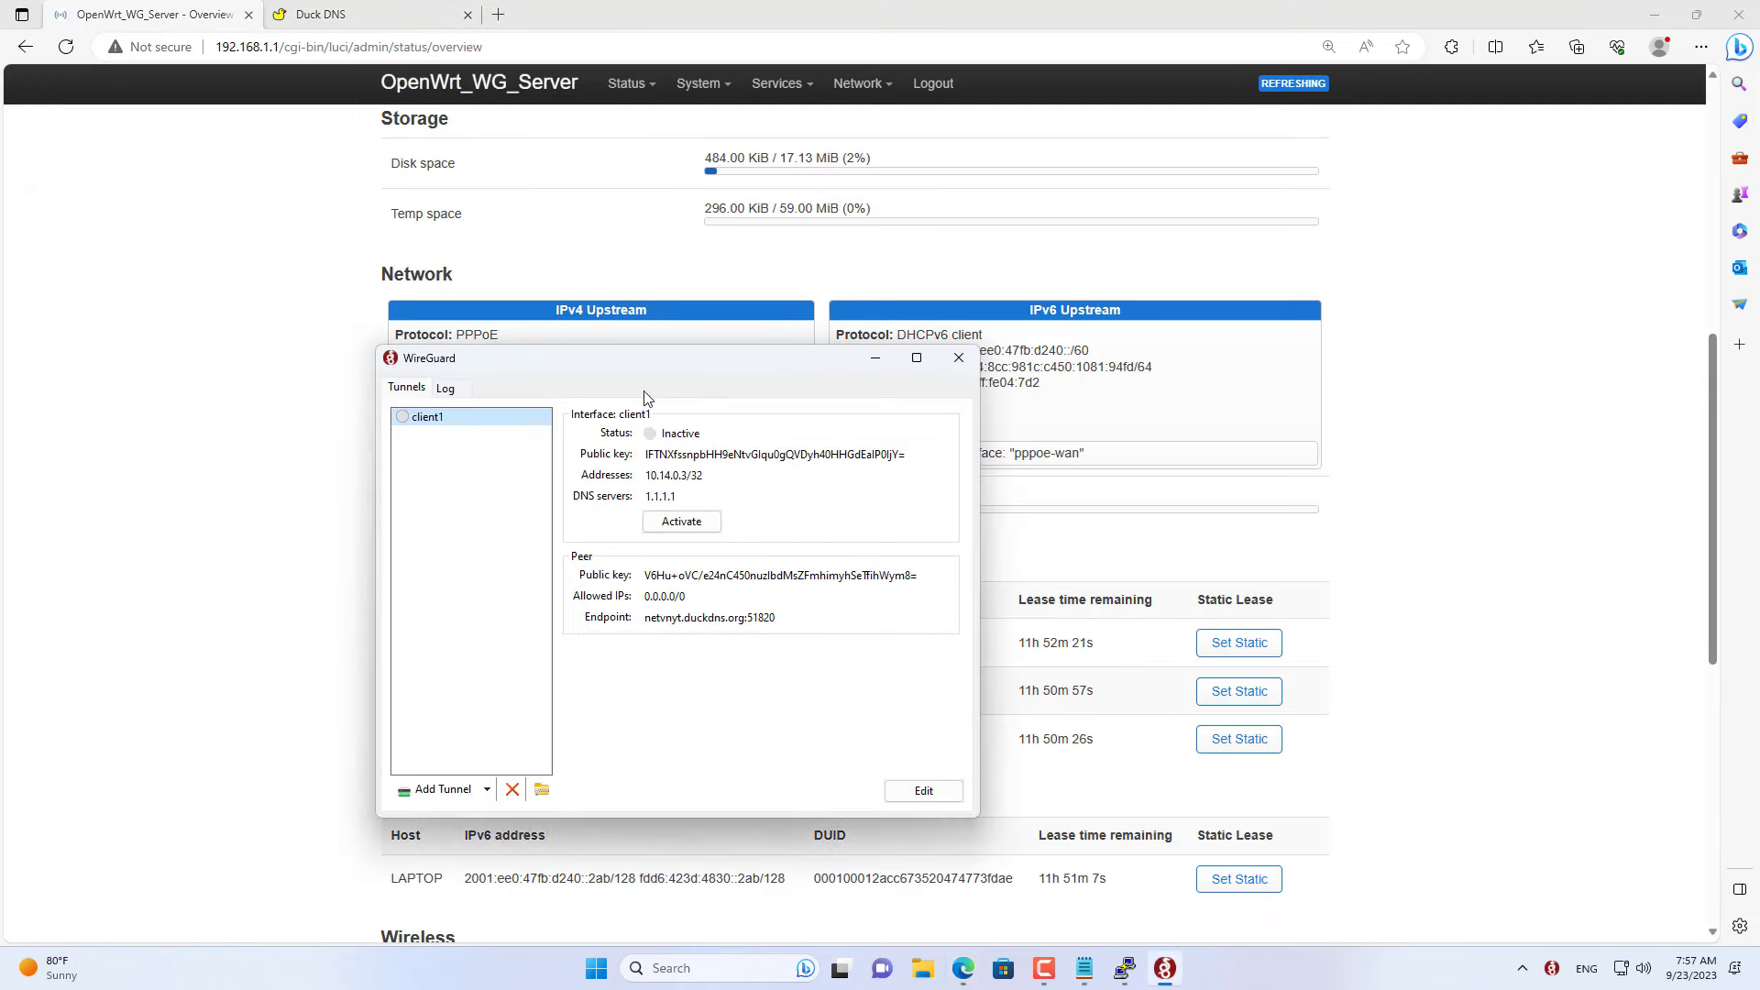
left_click_drag(647, 367, 1000, 284)
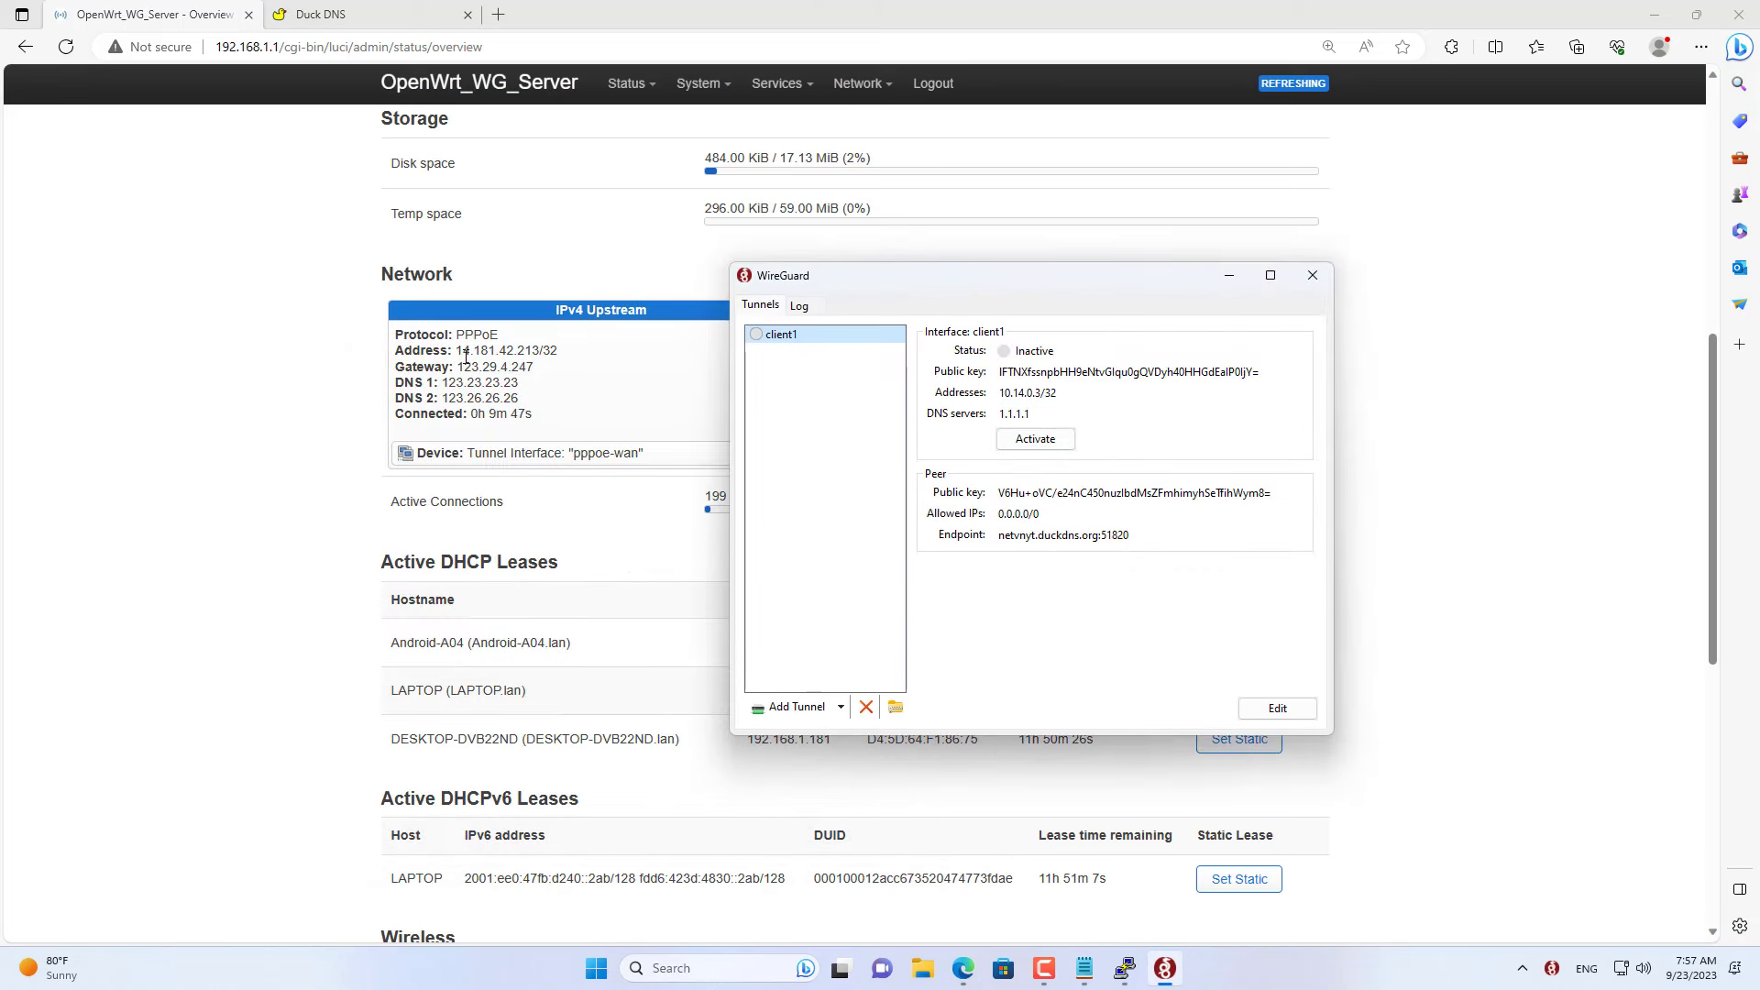
left_click(1048, 440)
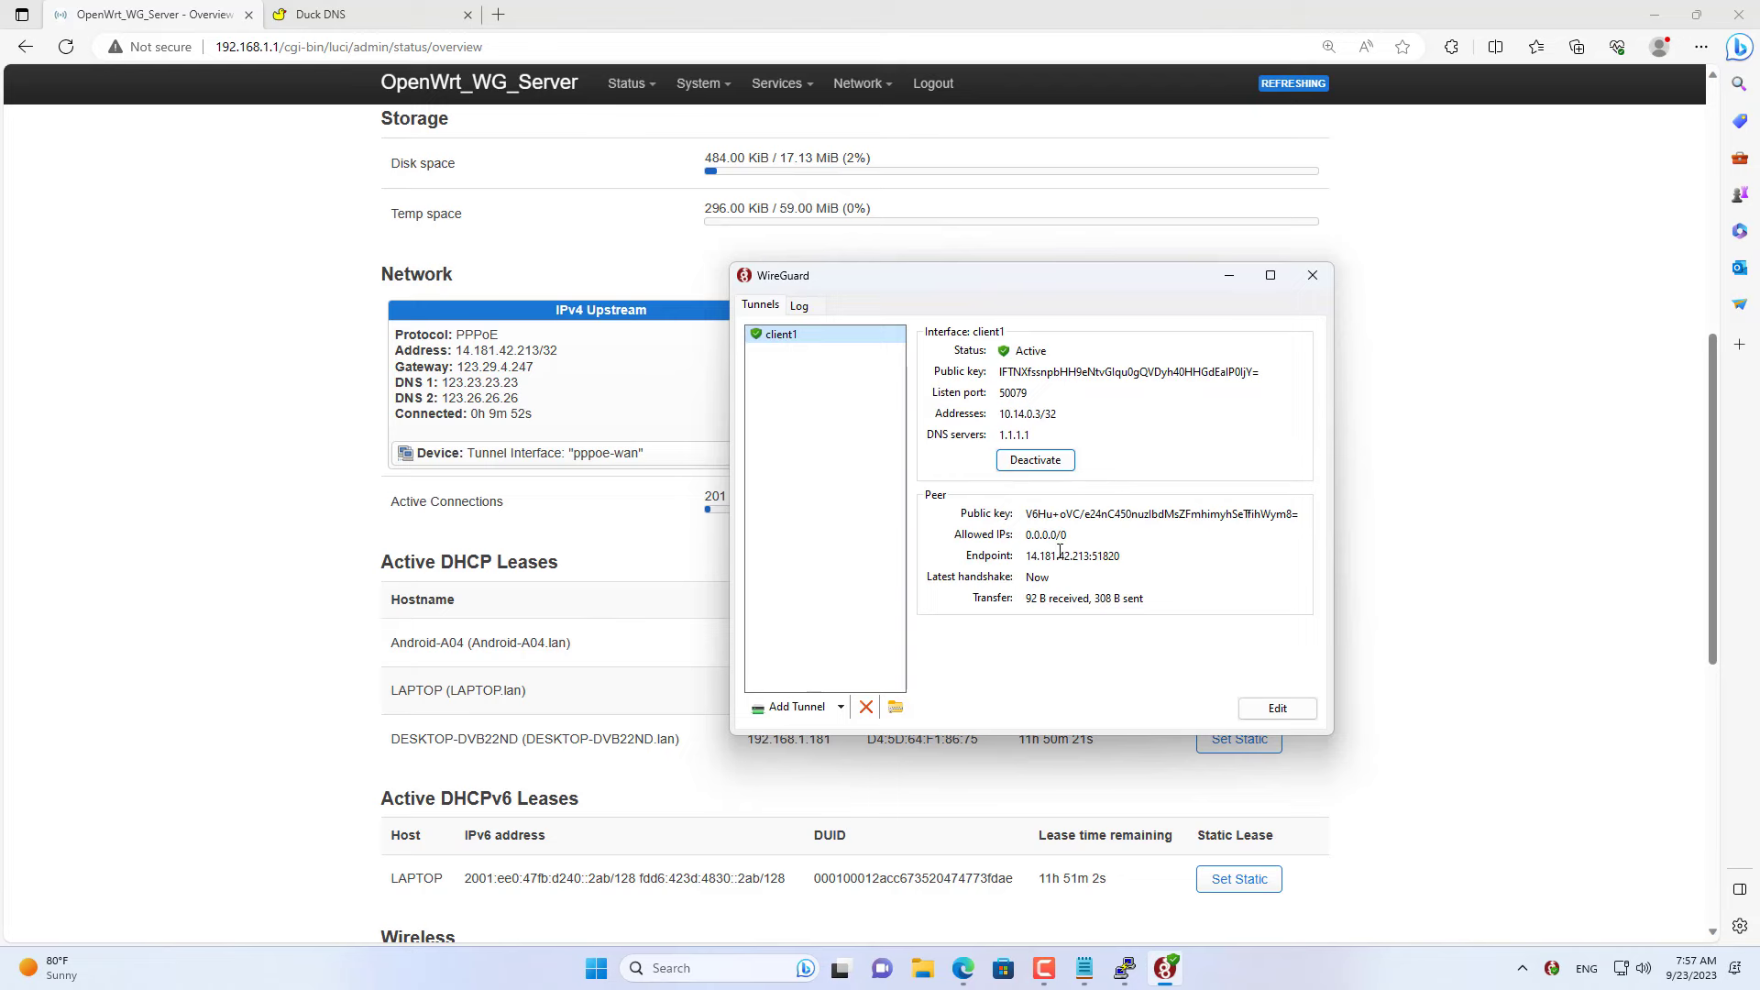
left_click_drag(1028, 557, 1120, 557)
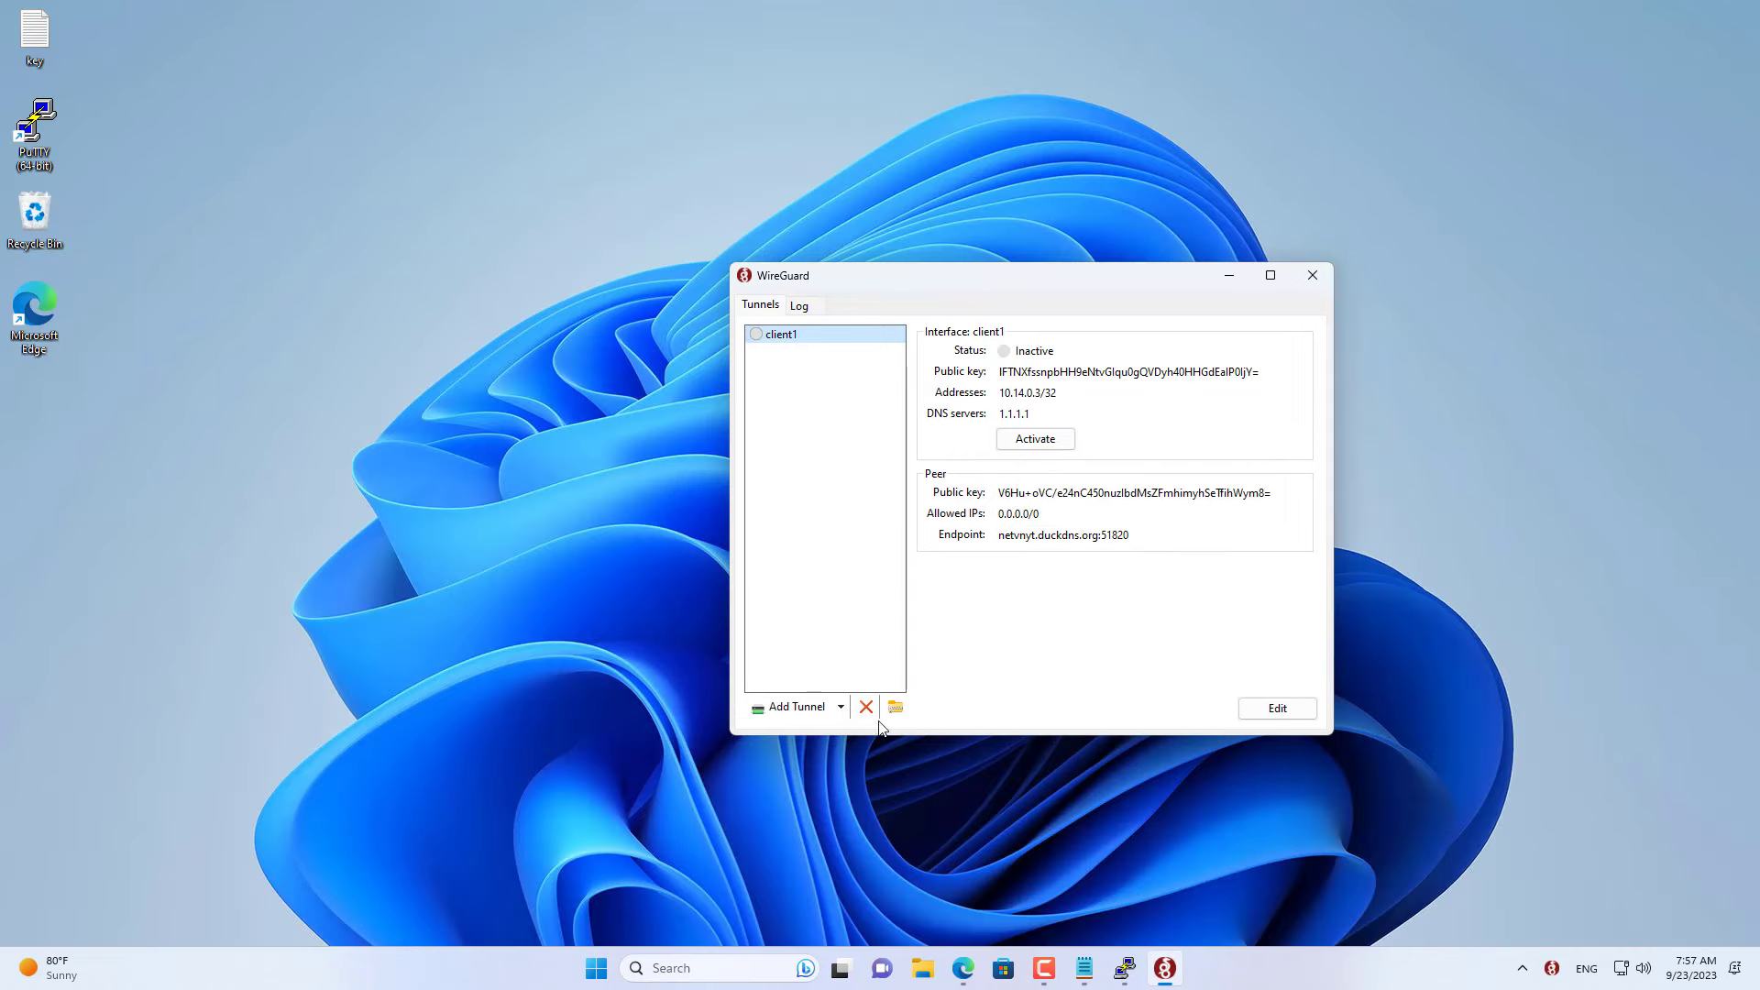
- Export the tunnels as a zip named 'client' to the Desktop and close WireGuard
left_click(895, 708)
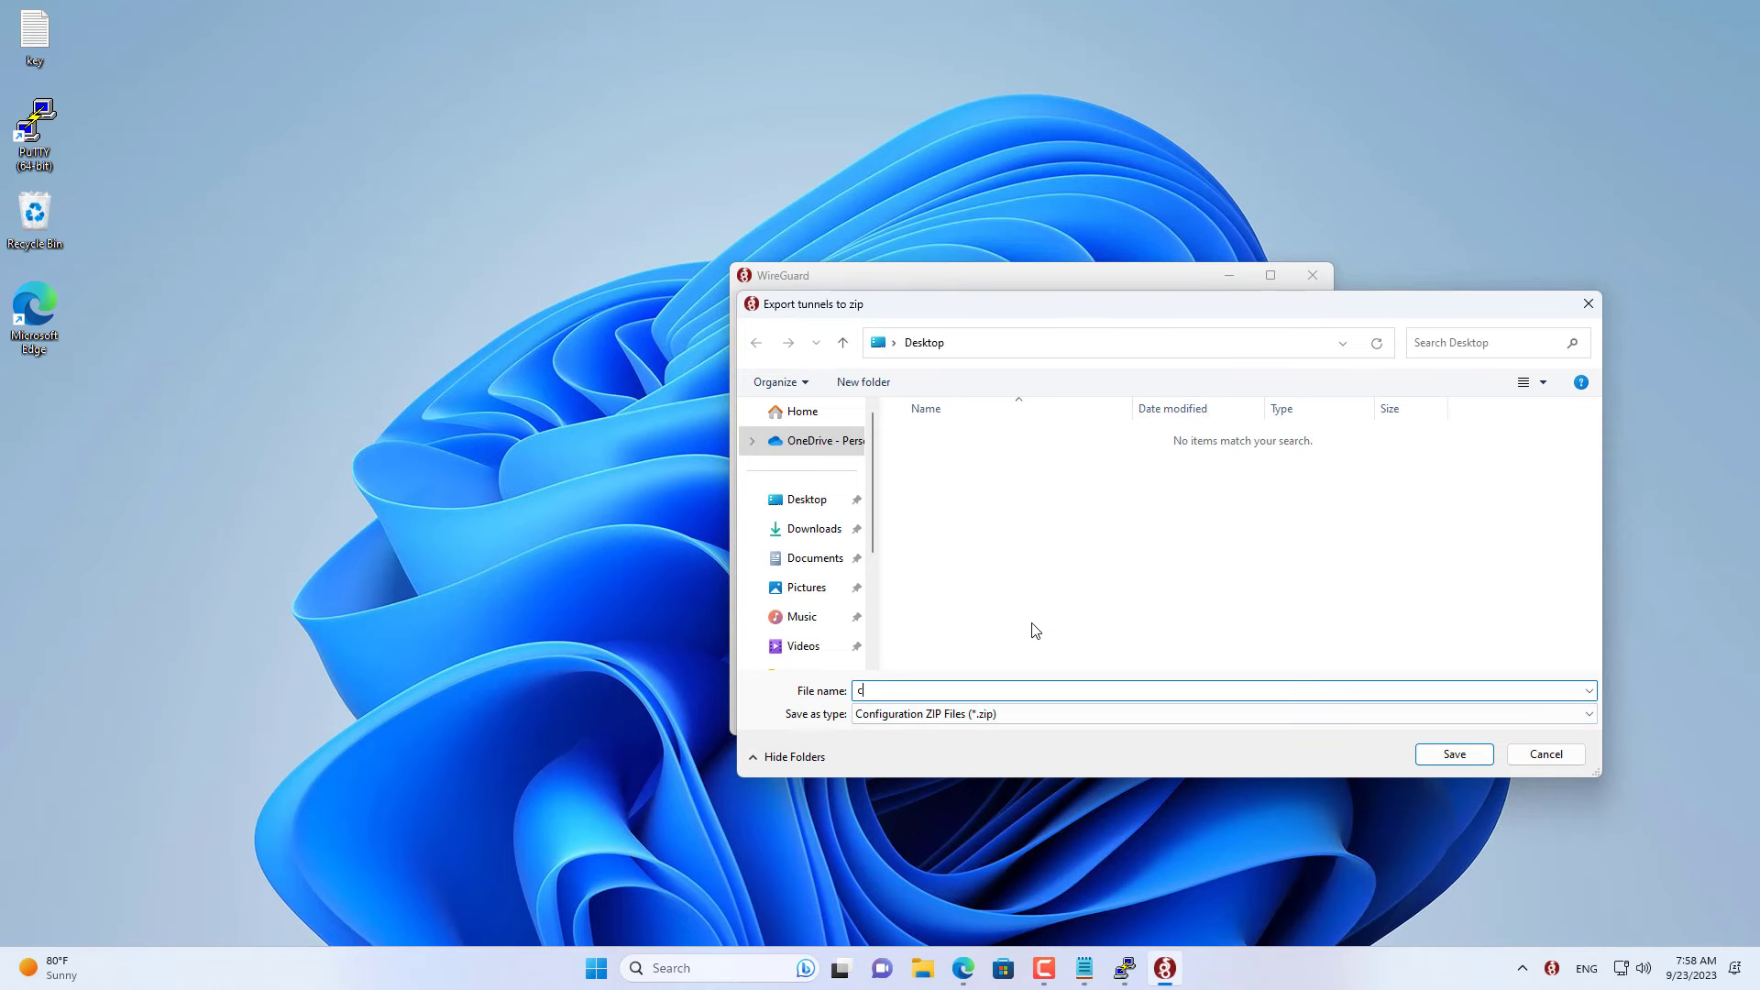
type("client1")
left_click(1455, 766)
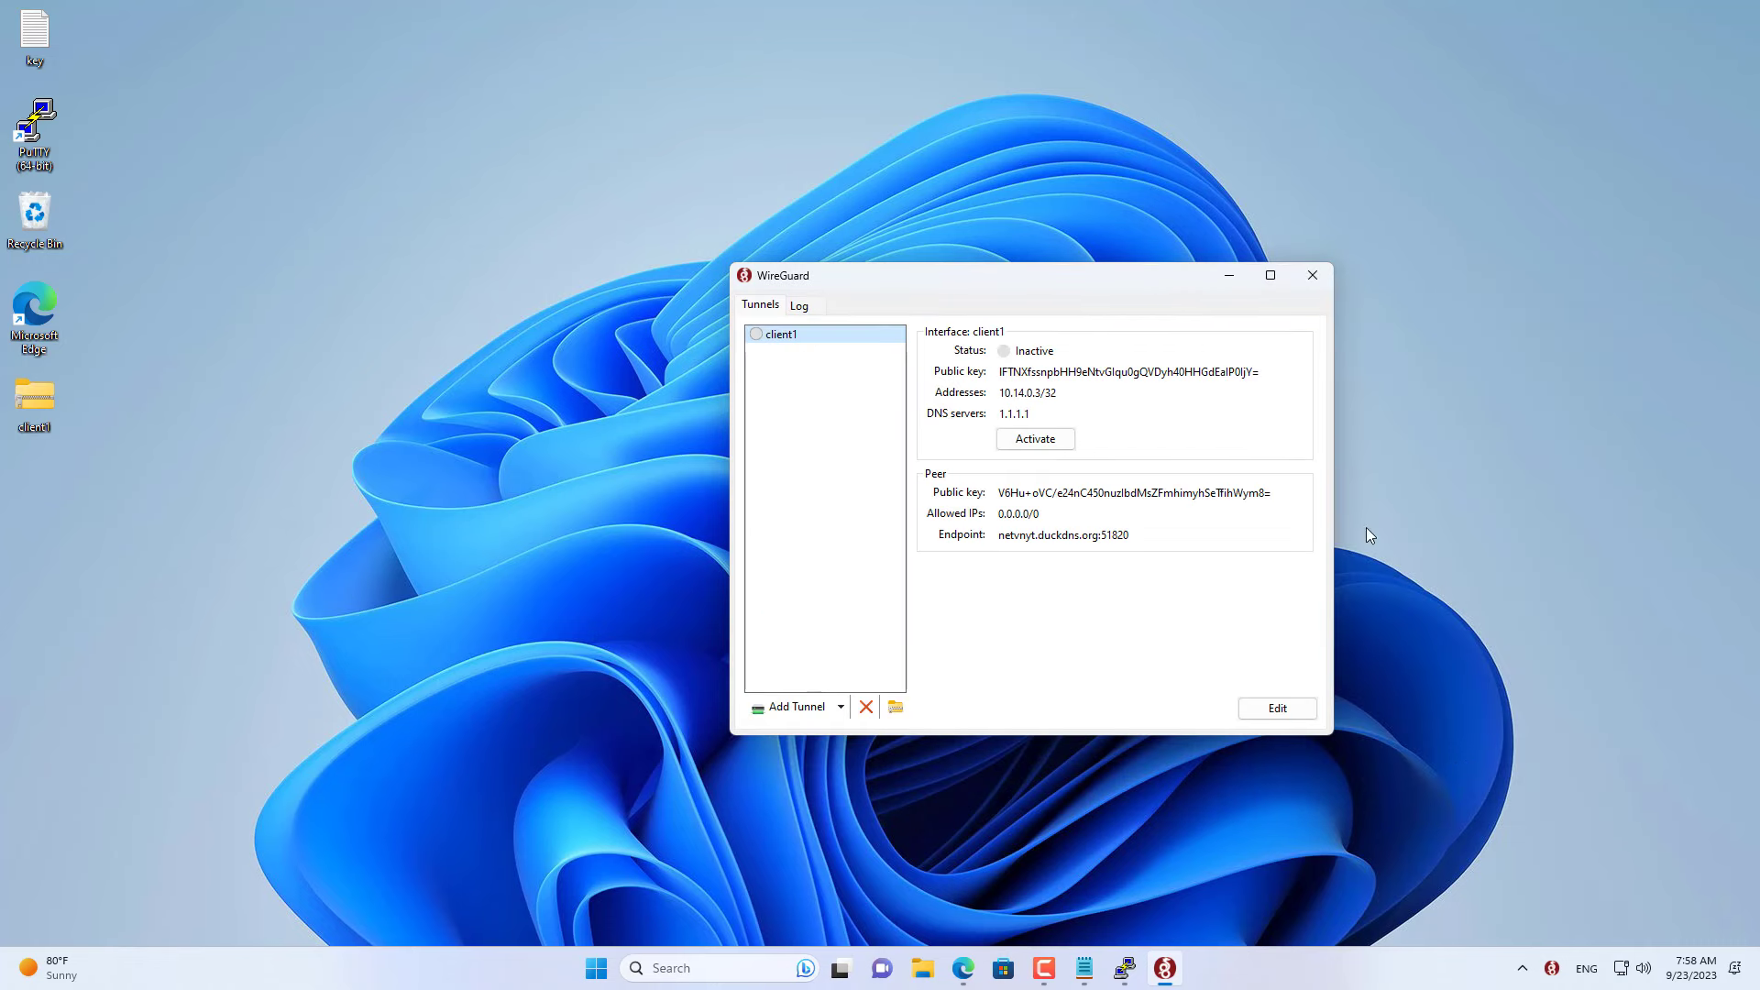
left_click(1315, 277)
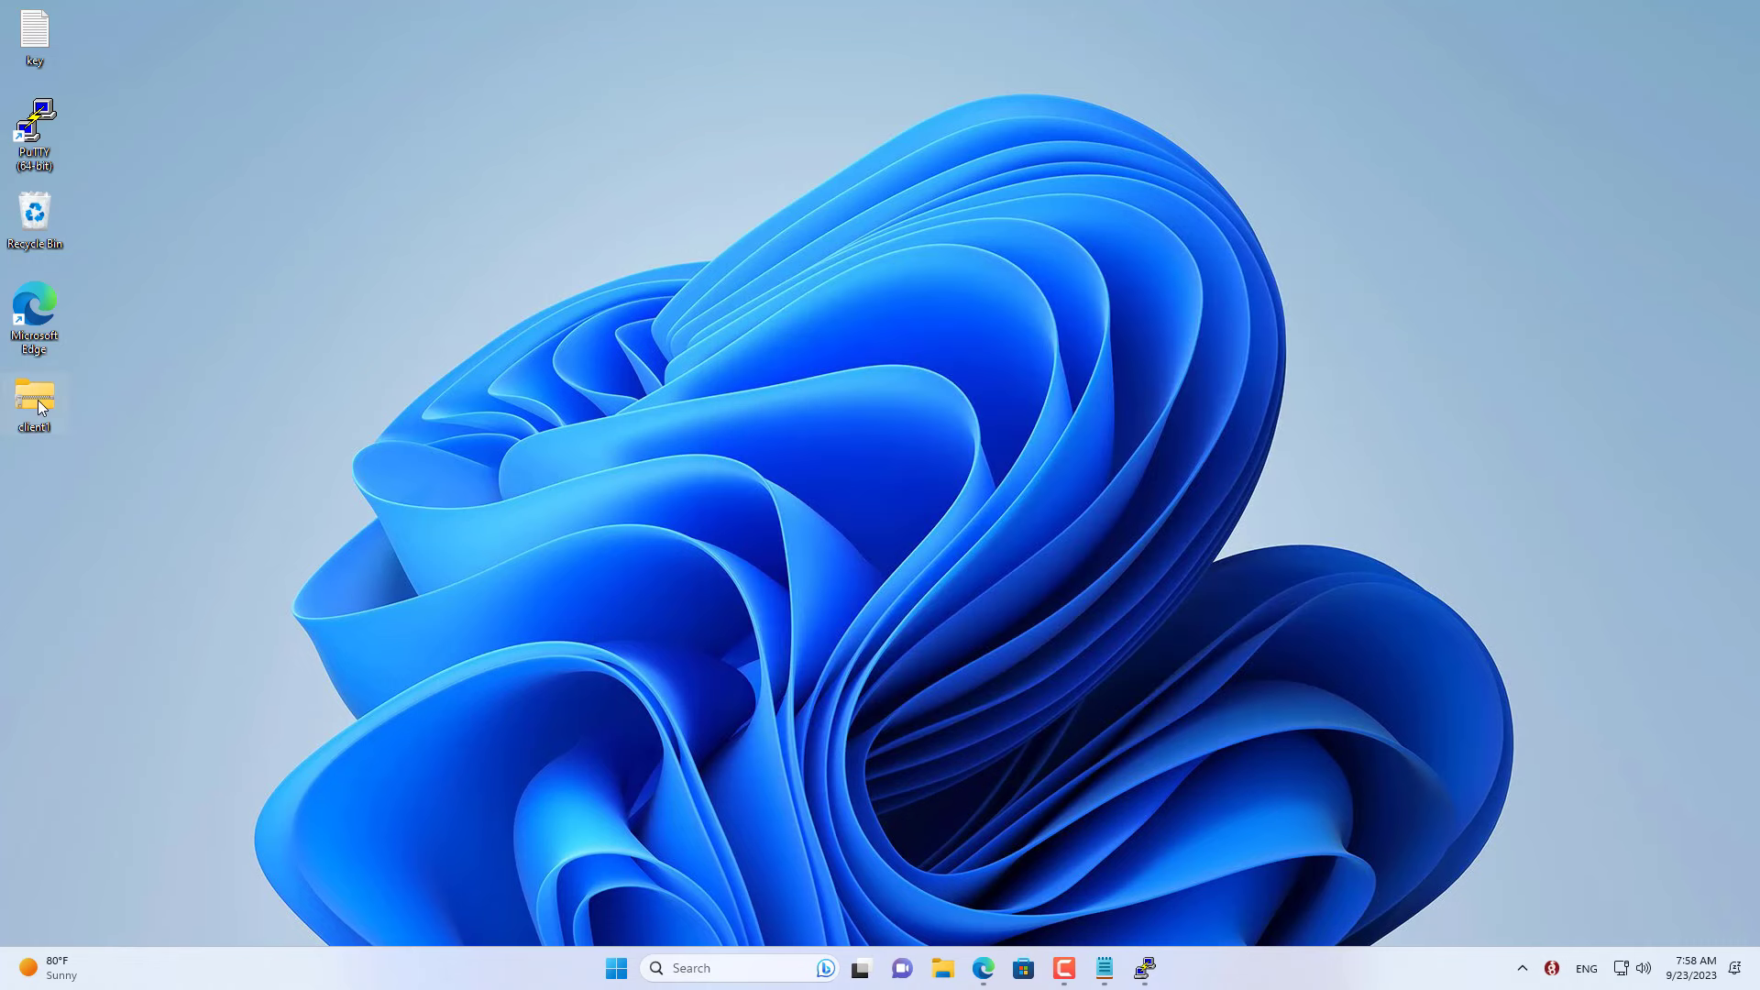